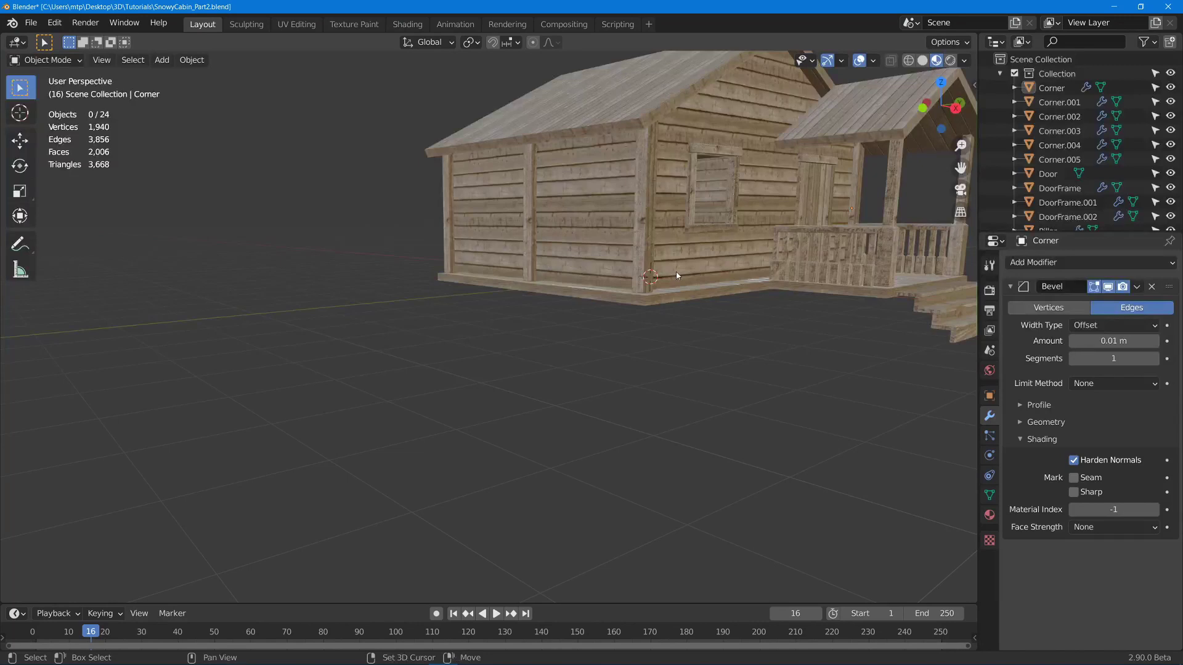
Add a mesh grid at the world origin and set its size to 50 m
key("shift+a")
mouse_move(684, 272)
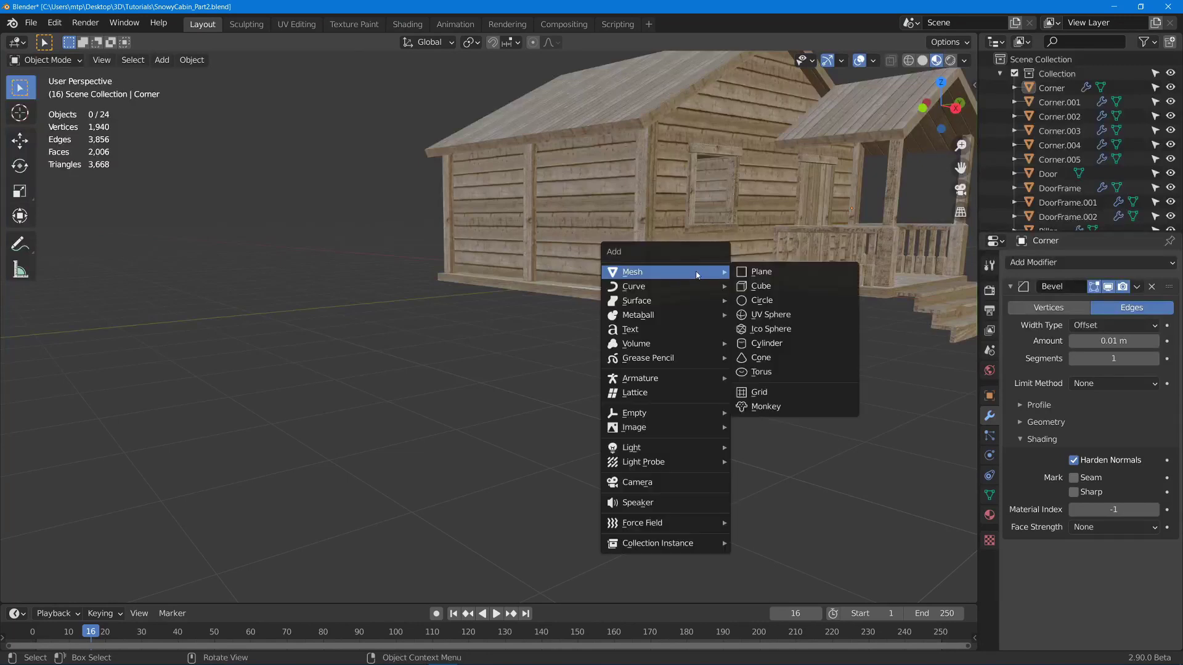
left_click(763, 393)
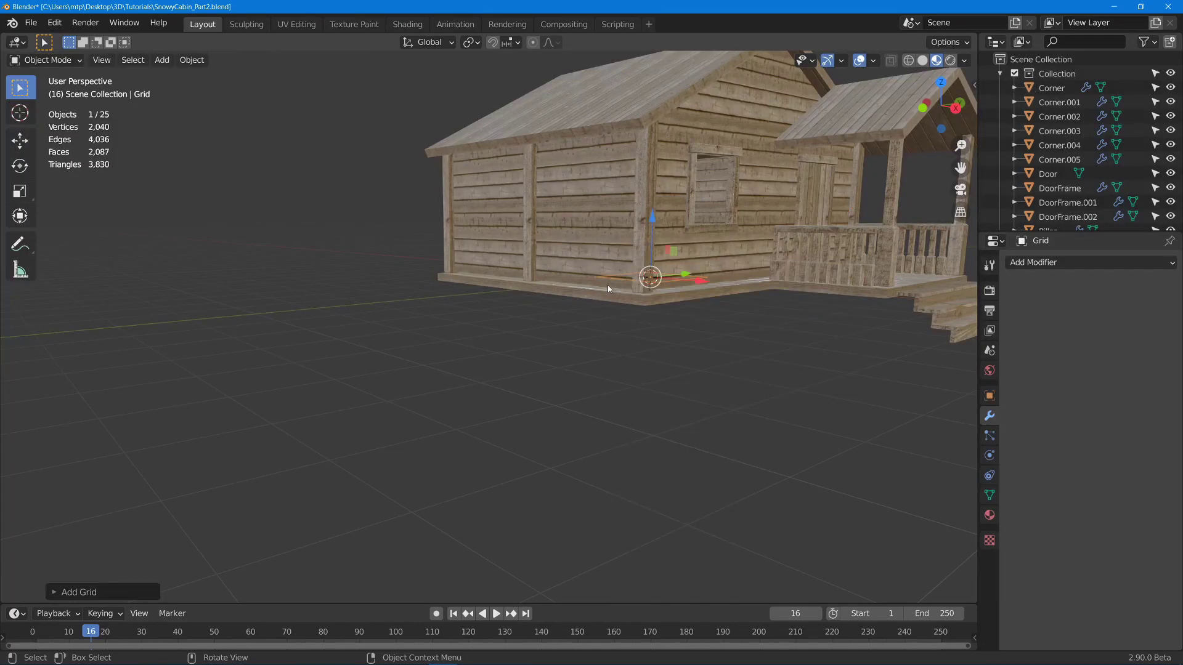
left_click(54, 592)
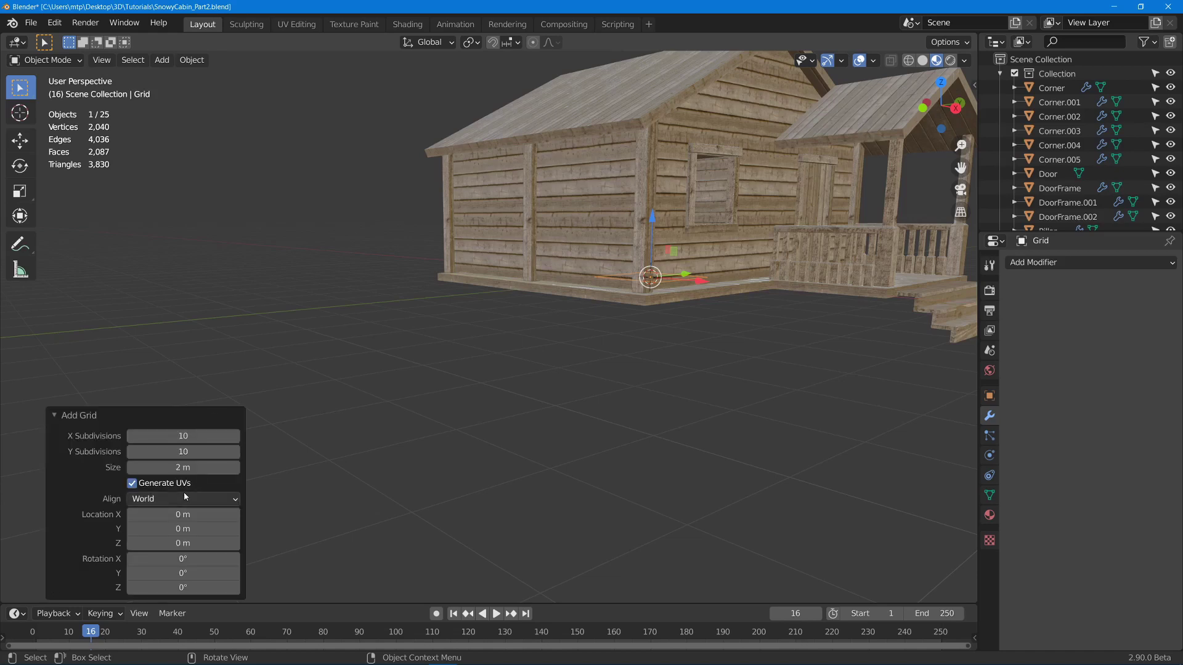
left_click_drag(178, 469, 346, 468)
left_click(178, 469)
type("50")
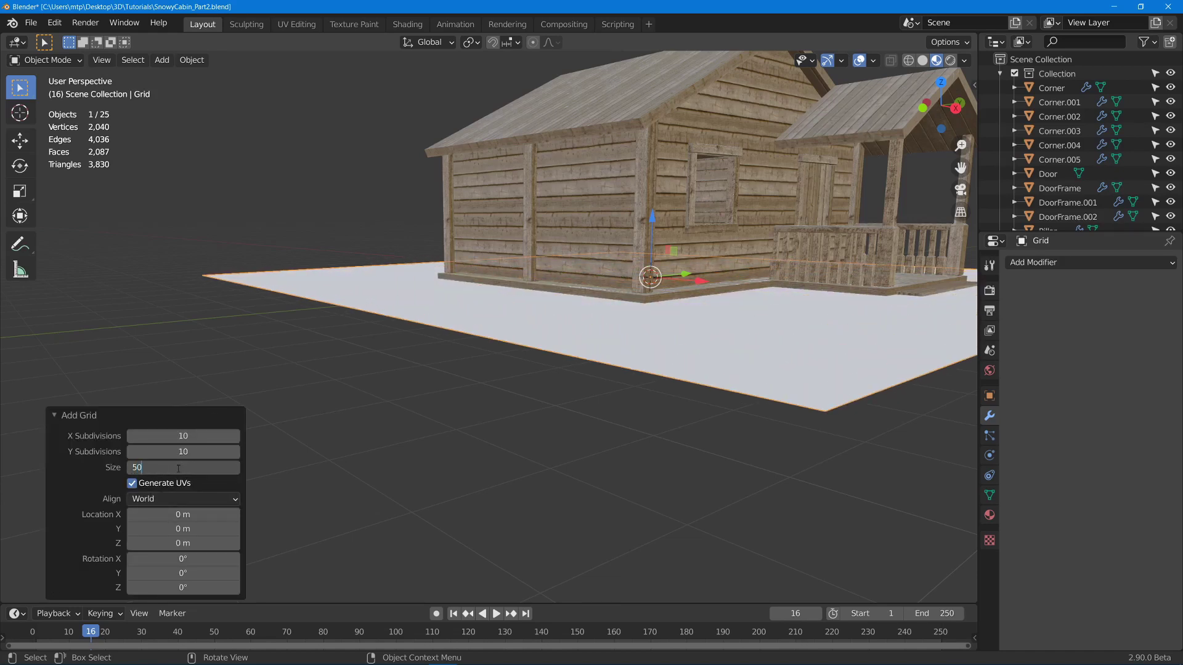
key("Return")
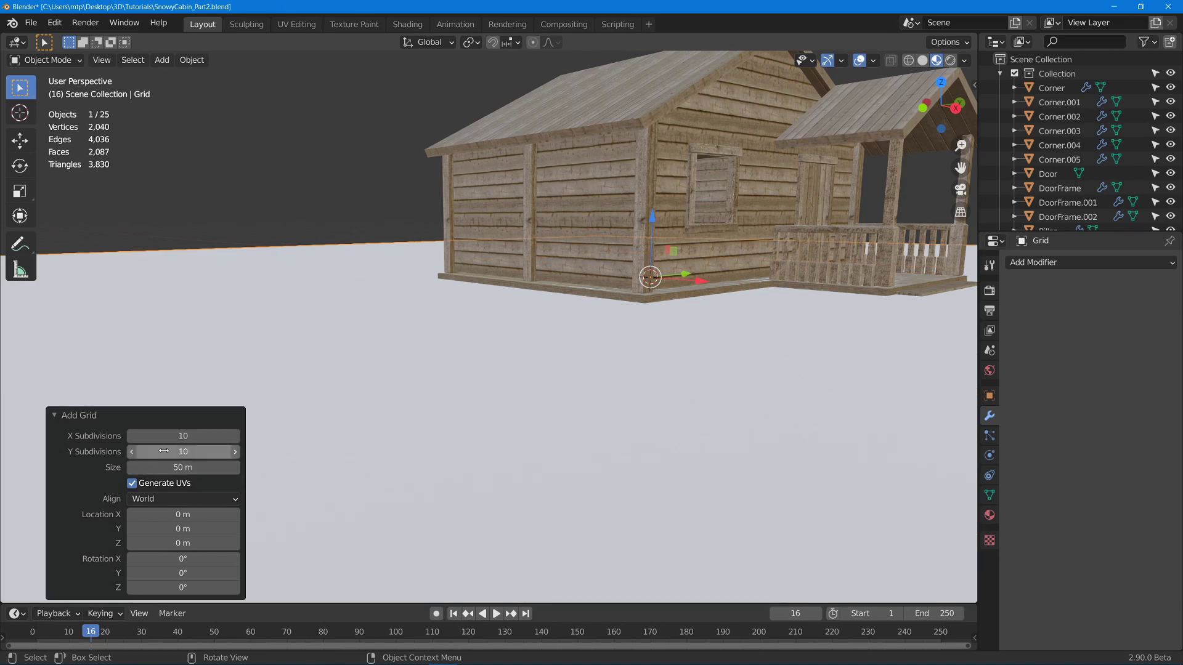
Set the grid's X and Y subdivisions to 100
left_click_drag(183, 452, 166, 423)
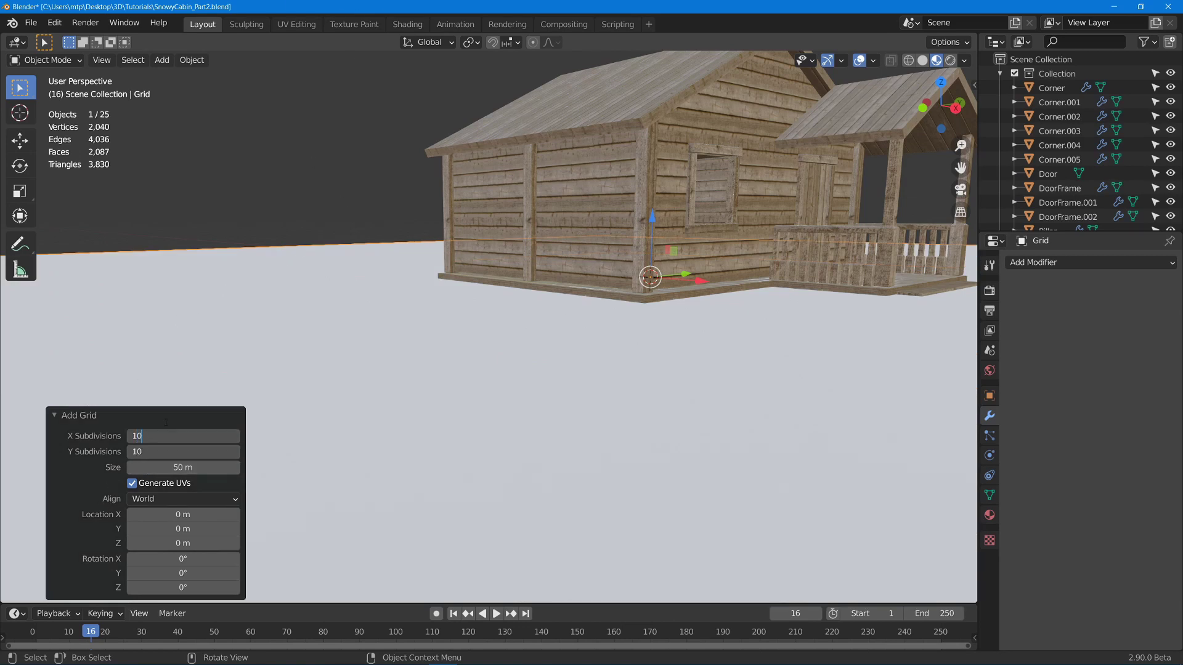
type("100")
key("Return")
middle_click_drag(592, 296, 615, 355)
scroll(532, 324, "down", 7)
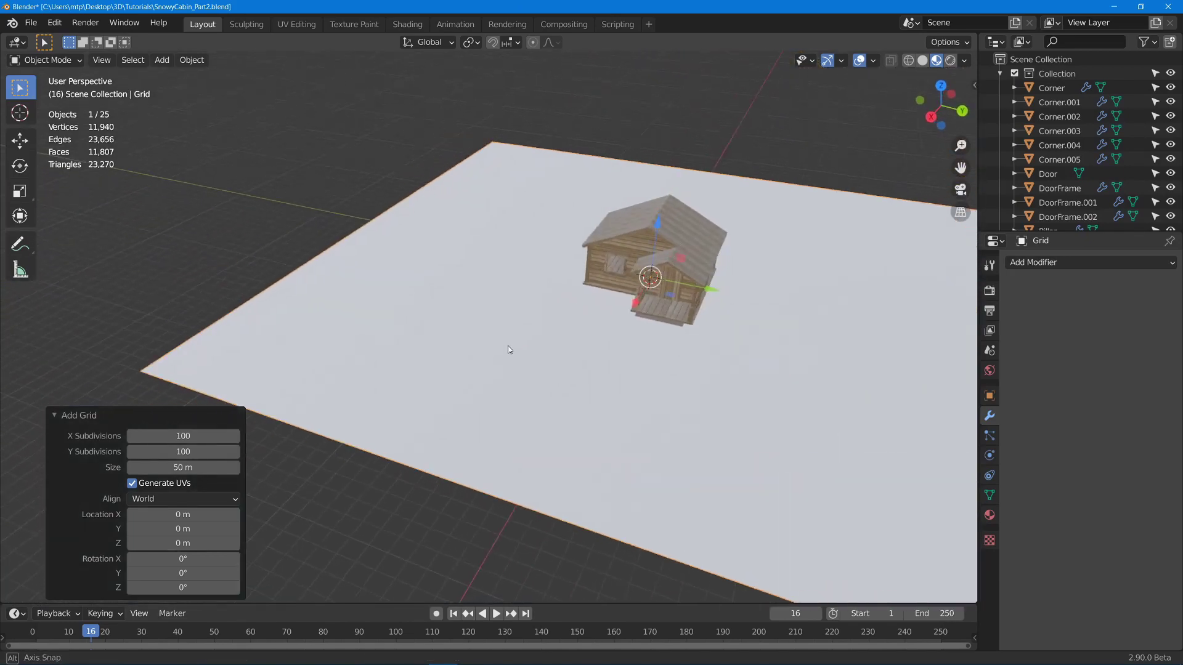
Examine the grid's mesh density in wireframe display and switch the viewport to solid shading
key("shift+z")
mouse_move(488, 345)
middle_mouse_down()
mouse_move(517, 414)
mouse_move(638, 338)
middle_mouse_up()
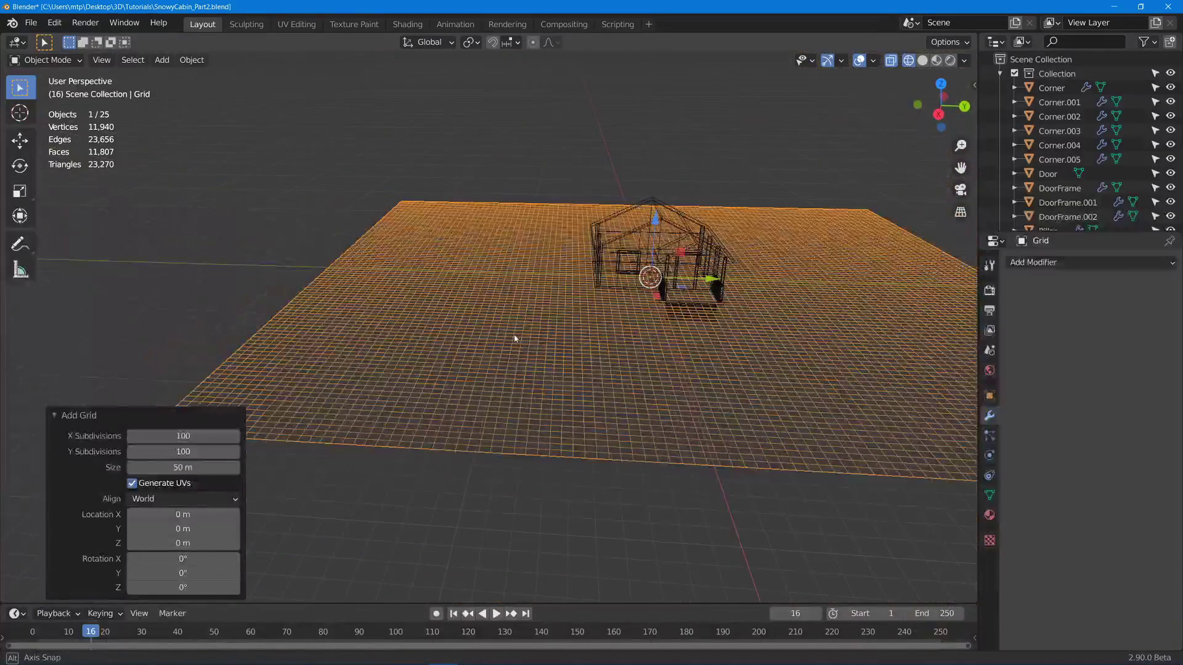
key("shift+z")
scroll(748, 325, "up", 4)
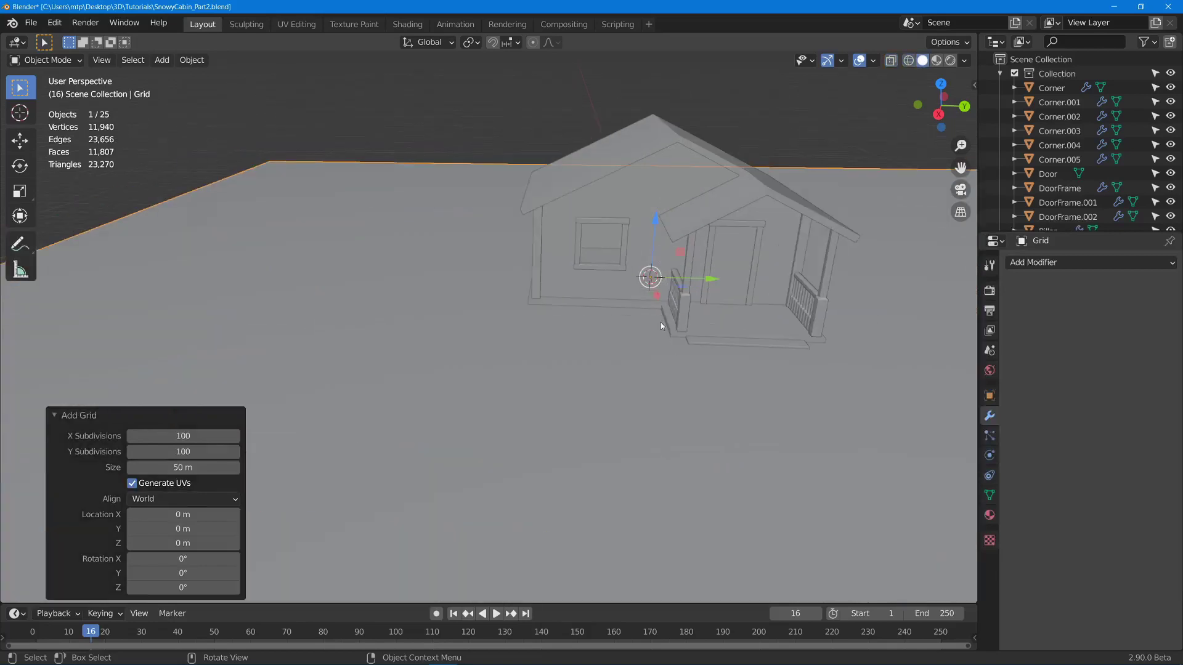
Lower the grid about 0.65 m along Z so that the cabin's porch steps clear the ground
middle_click_drag(568, 311, 622, 284)
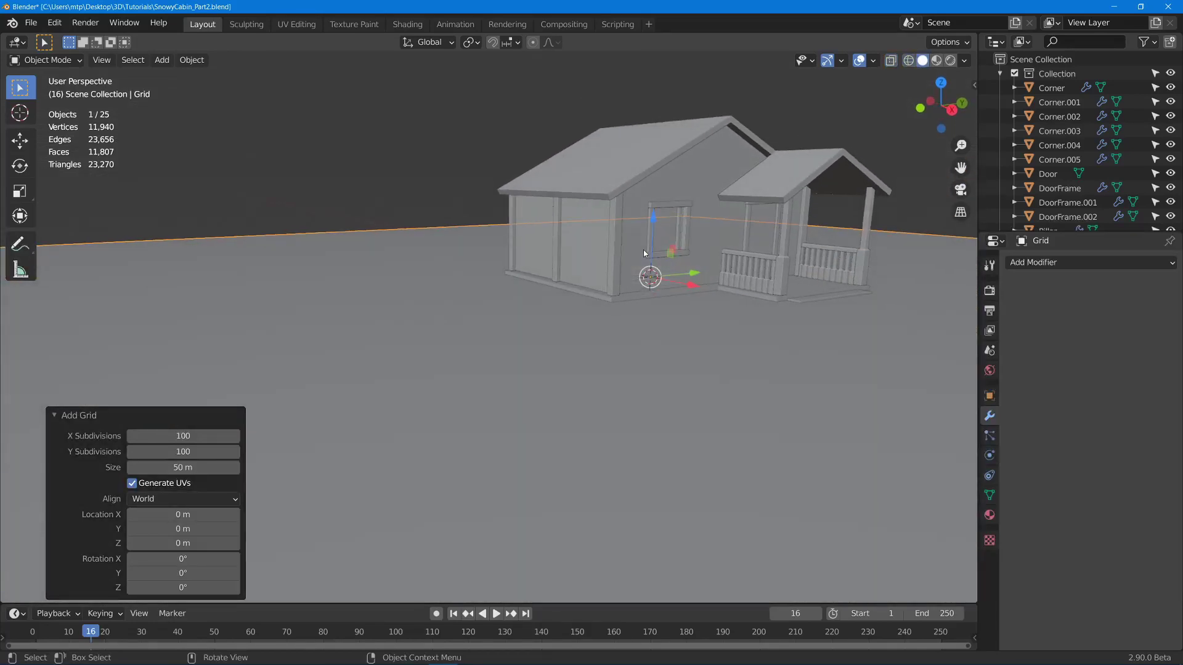
key("g")
key("z")
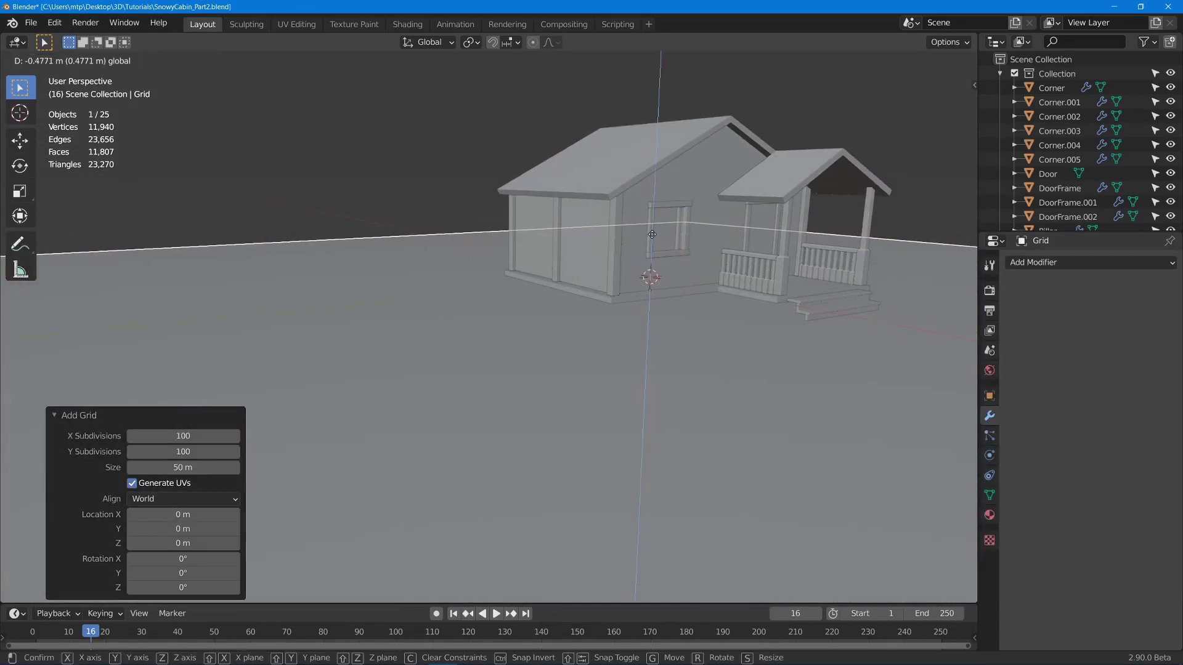
left_click(652, 244)
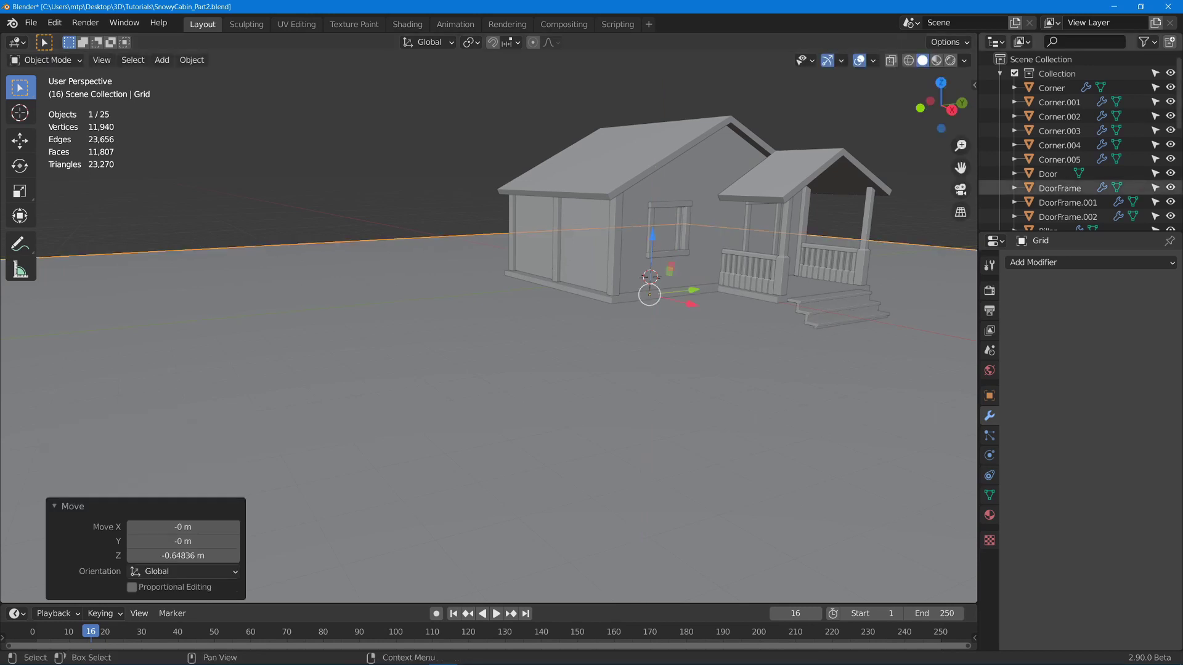
Add a Displace modifier to the grid with a new texture named LowFreq
left_click(1041, 263)
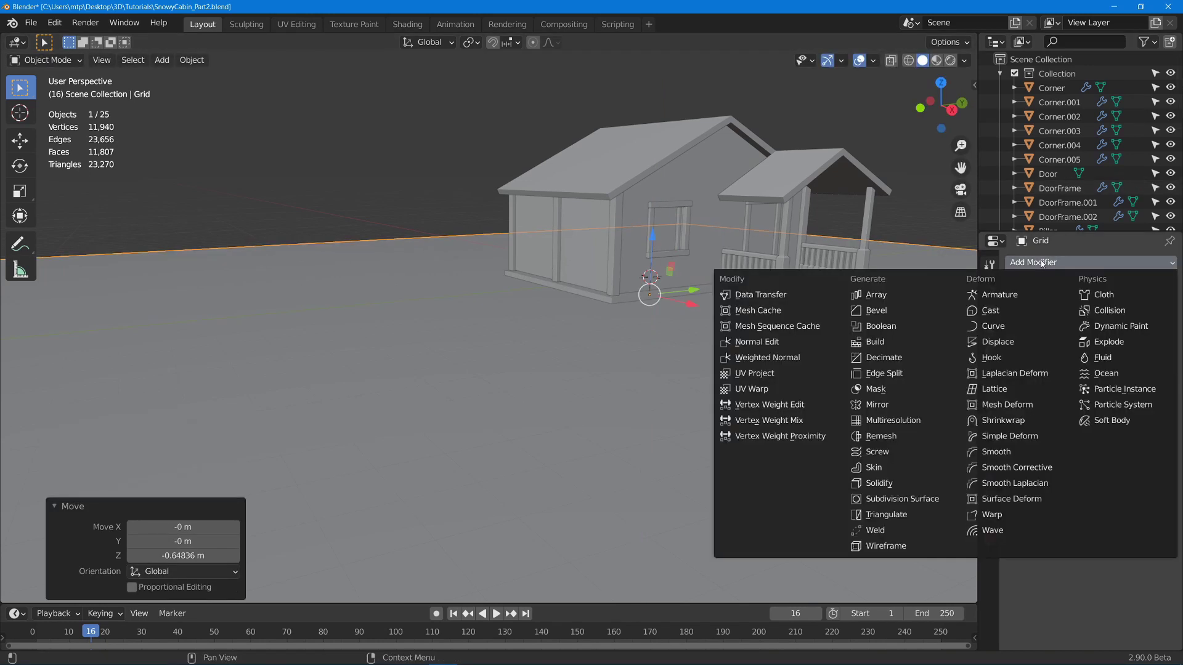
left_click(1003, 343)
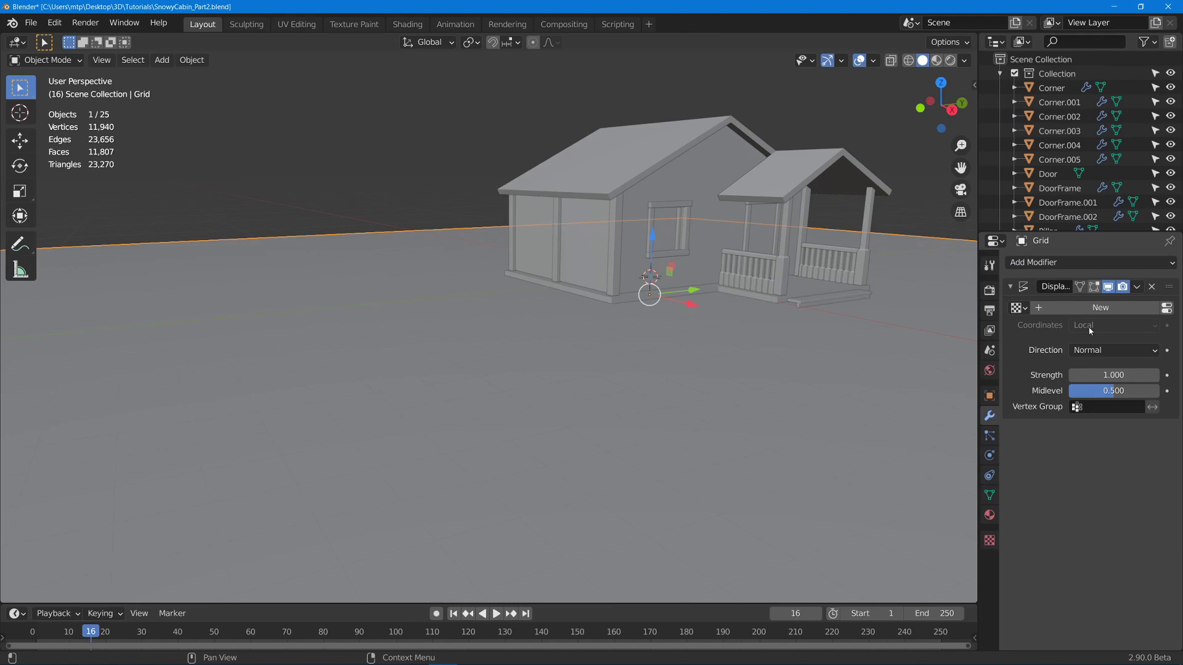
left_click(1076, 316)
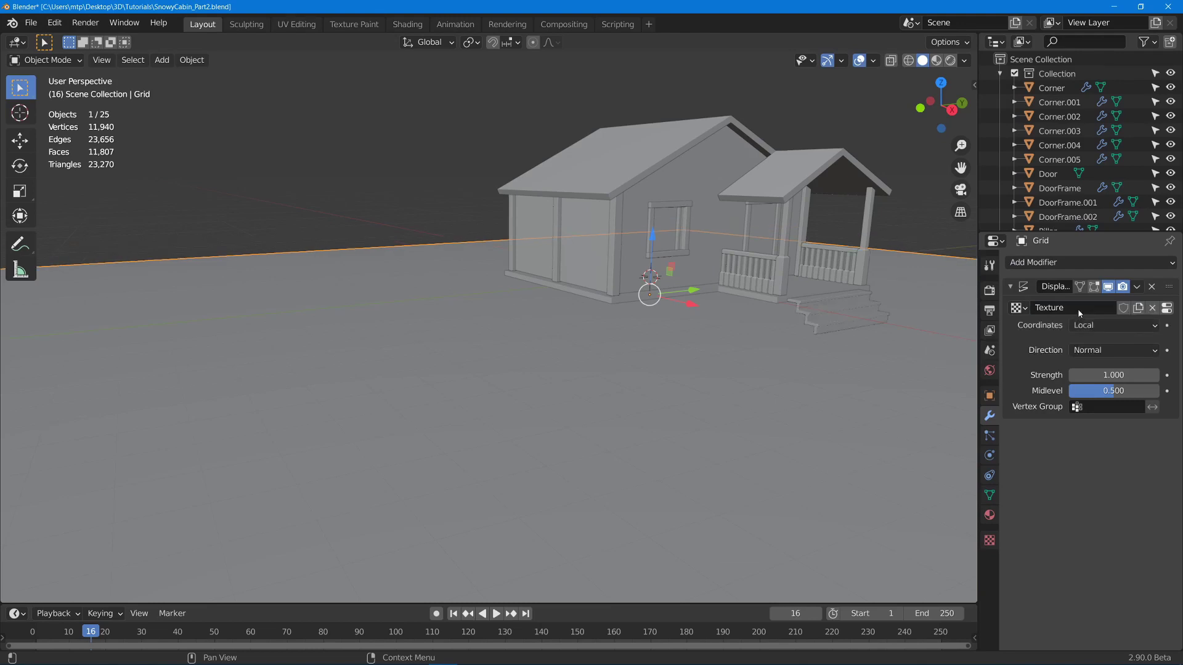
left_click(1058, 309)
type("IOW")
type("F")
type("req")
key("Return")
Set the LowFreq texture's type to Clouds and shade the ground grid smooth
left_click(1167, 309)
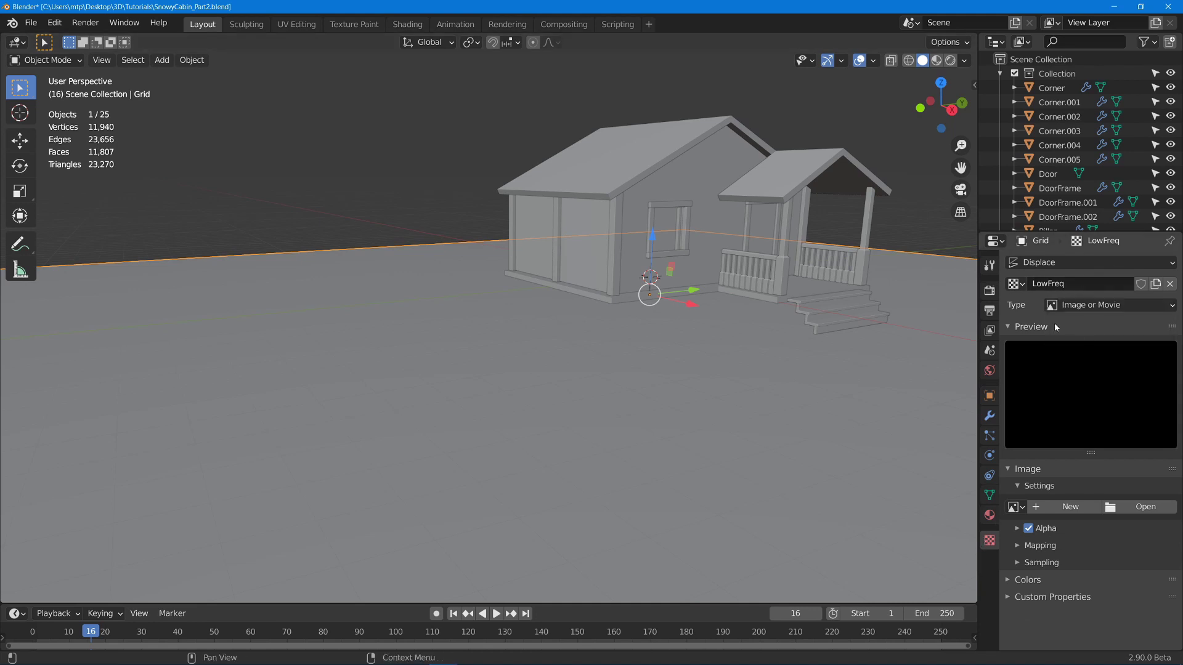
left_click(1085, 305)
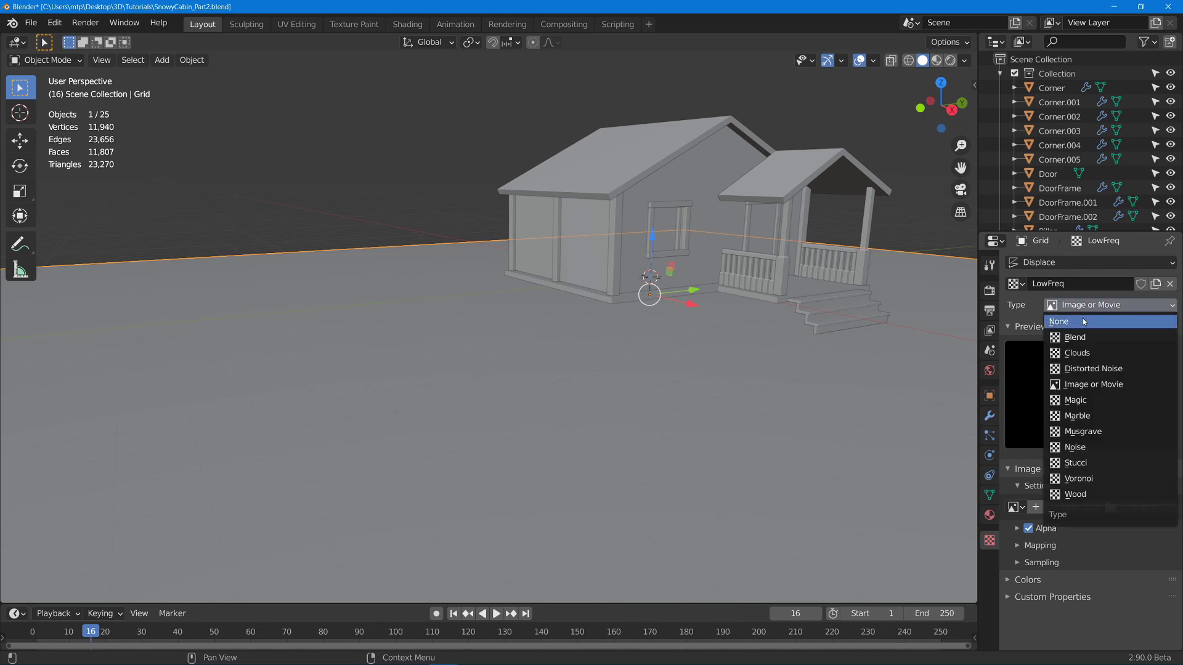
left_click(1077, 355)
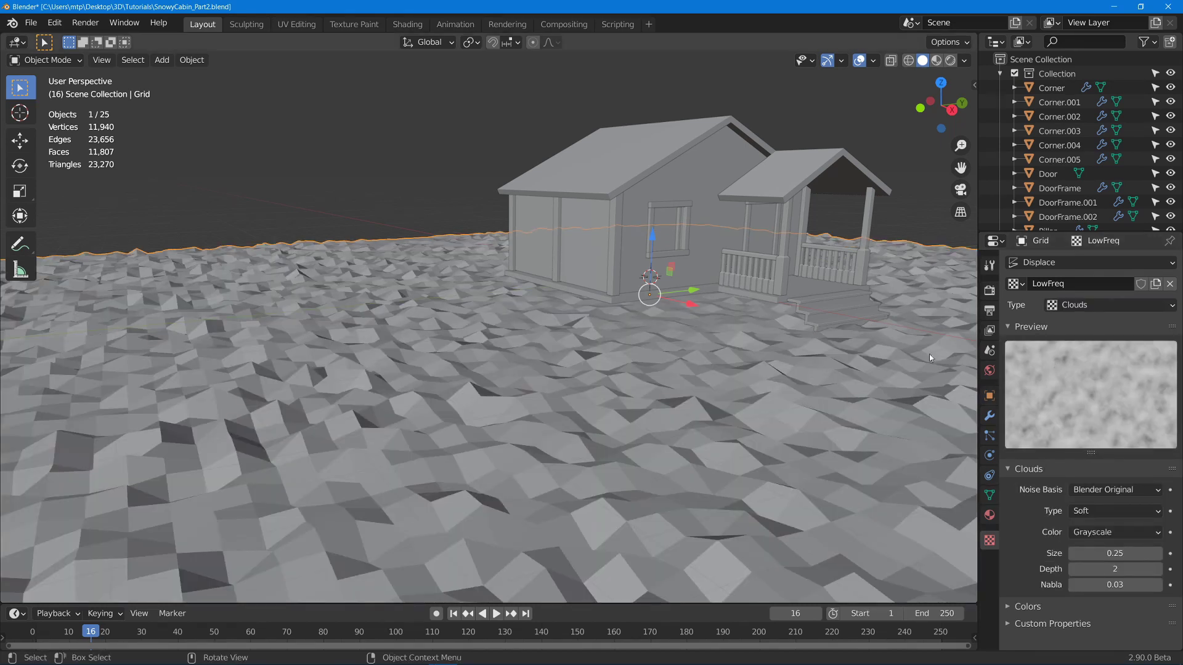
right_click(846, 317)
left_click(846, 315)
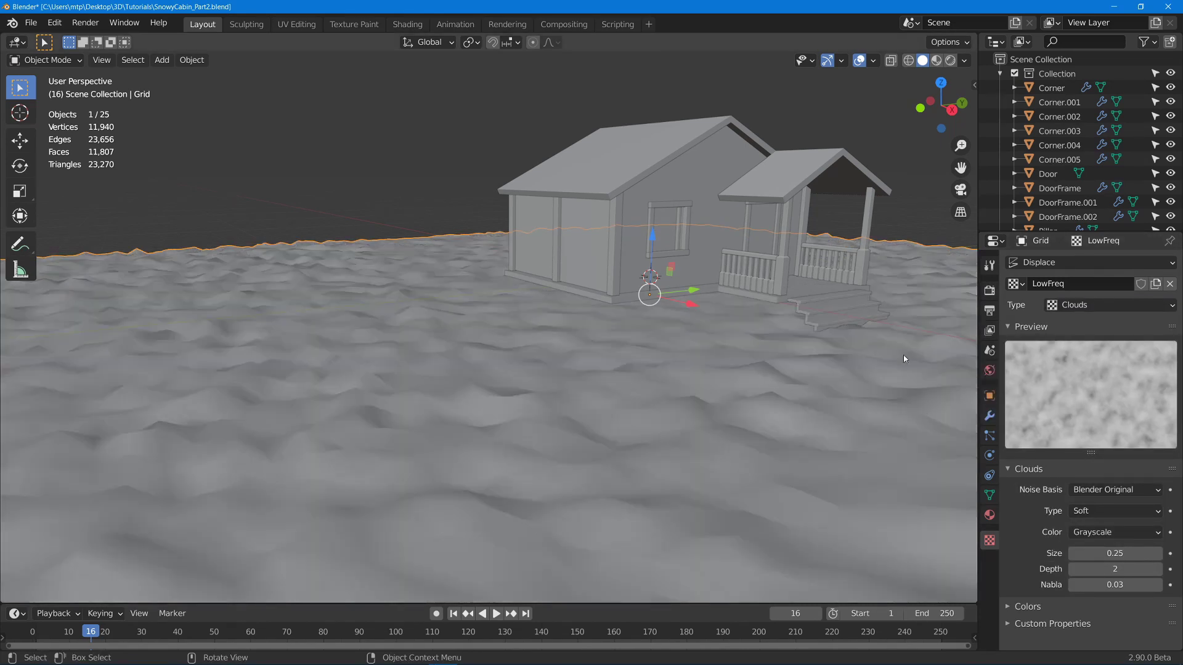
Add a Subdivision Surface modifier to the grid and place it above the Displace modifier in the stack
left_click(989, 415)
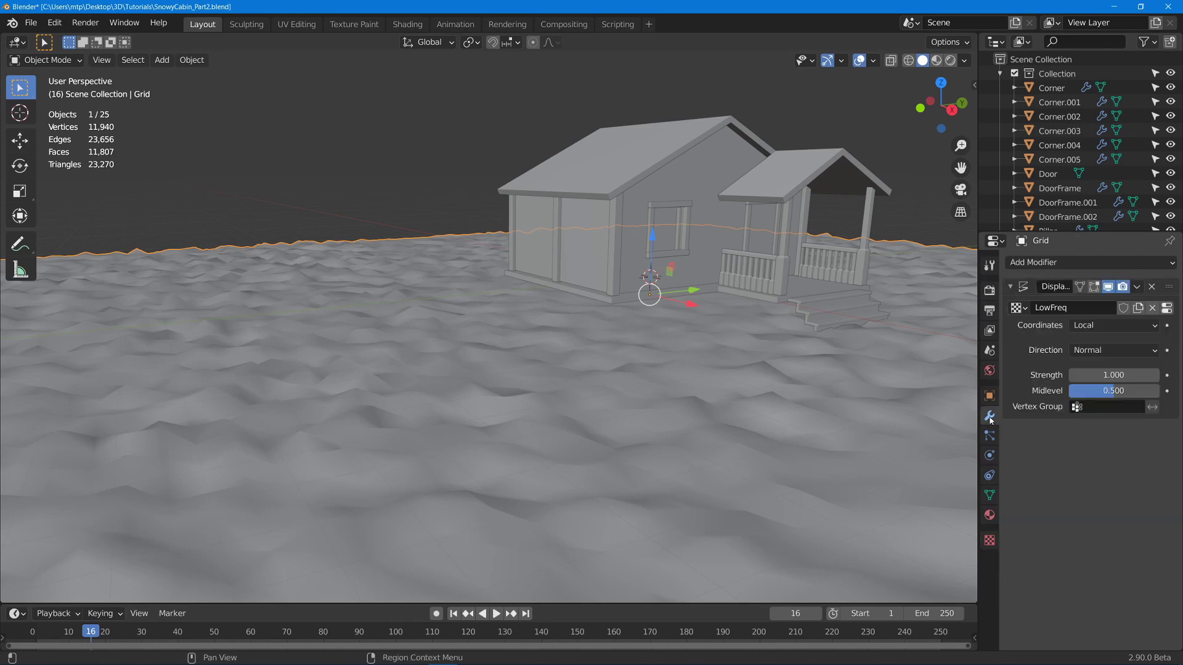
left_click(1055, 267)
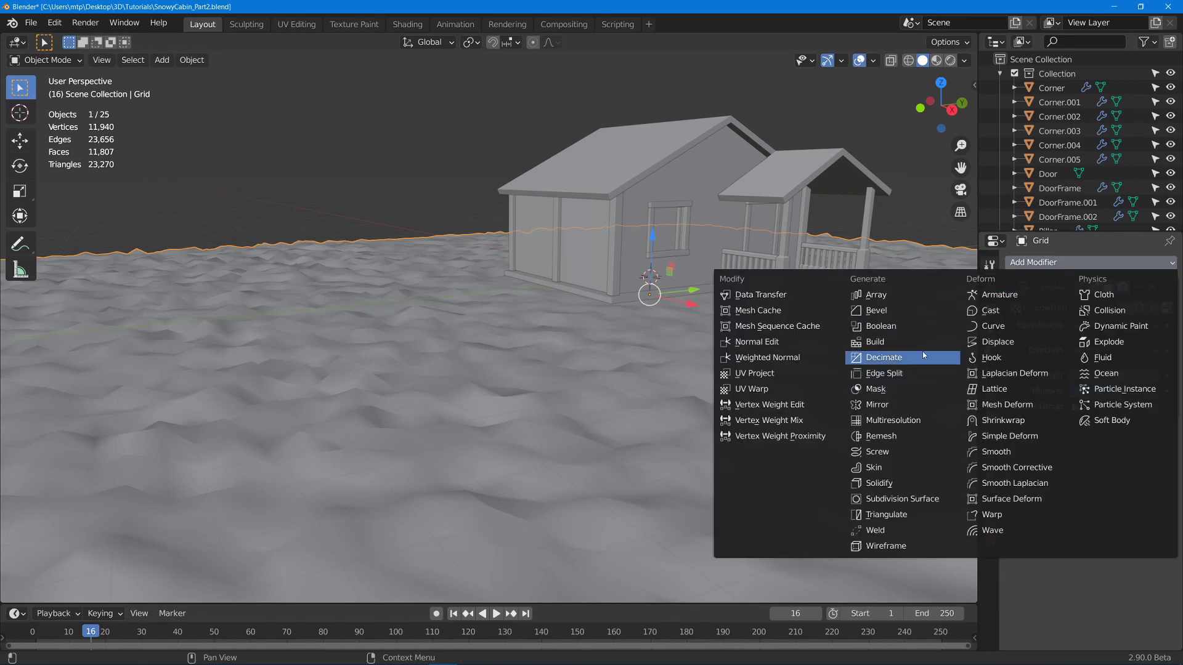
left_click(941, 499)
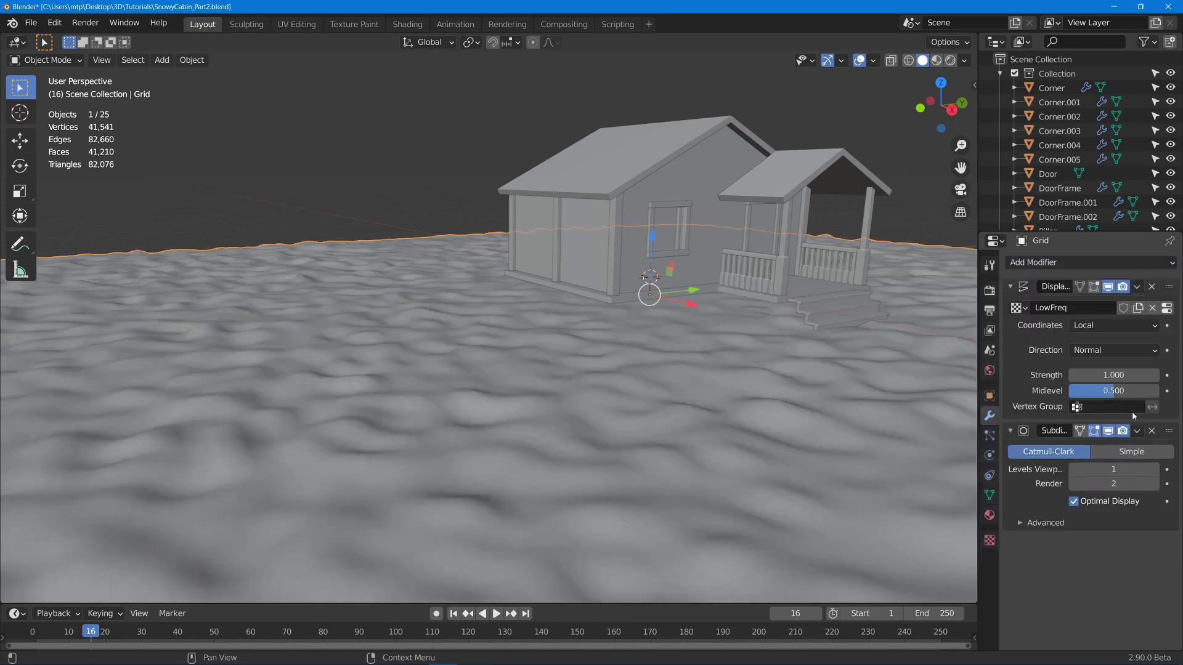
left_click_drag(1169, 432, 1161, 289)
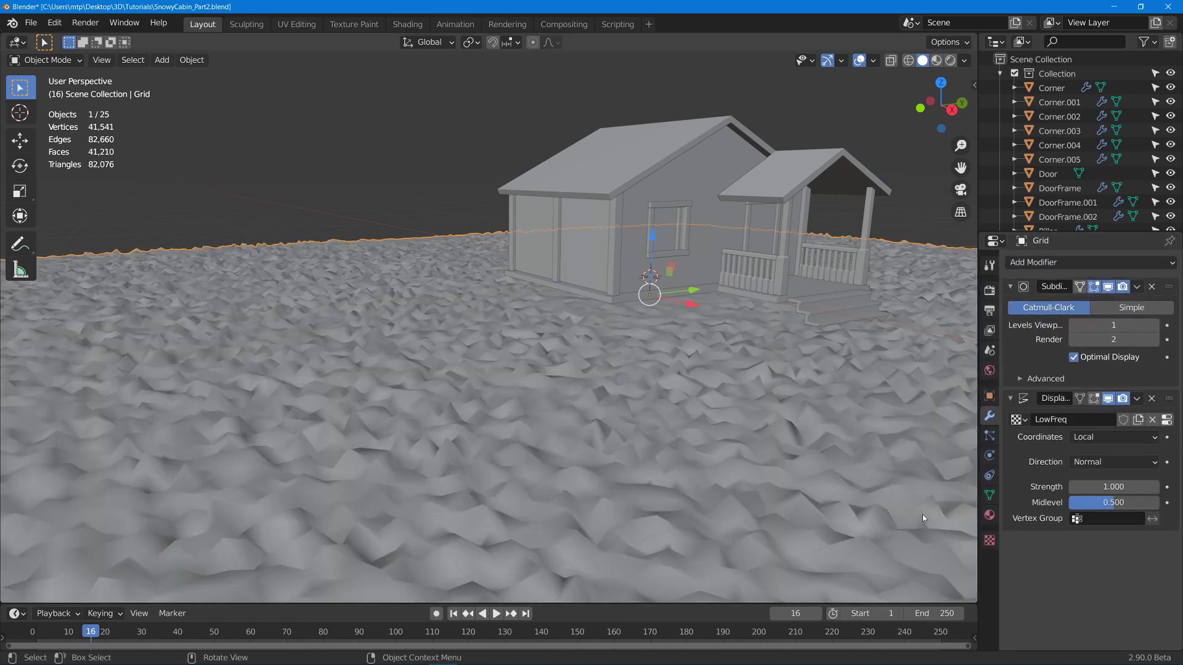
Increase the LowFreq clouds texture's size to 2.00
left_click(989, 540)
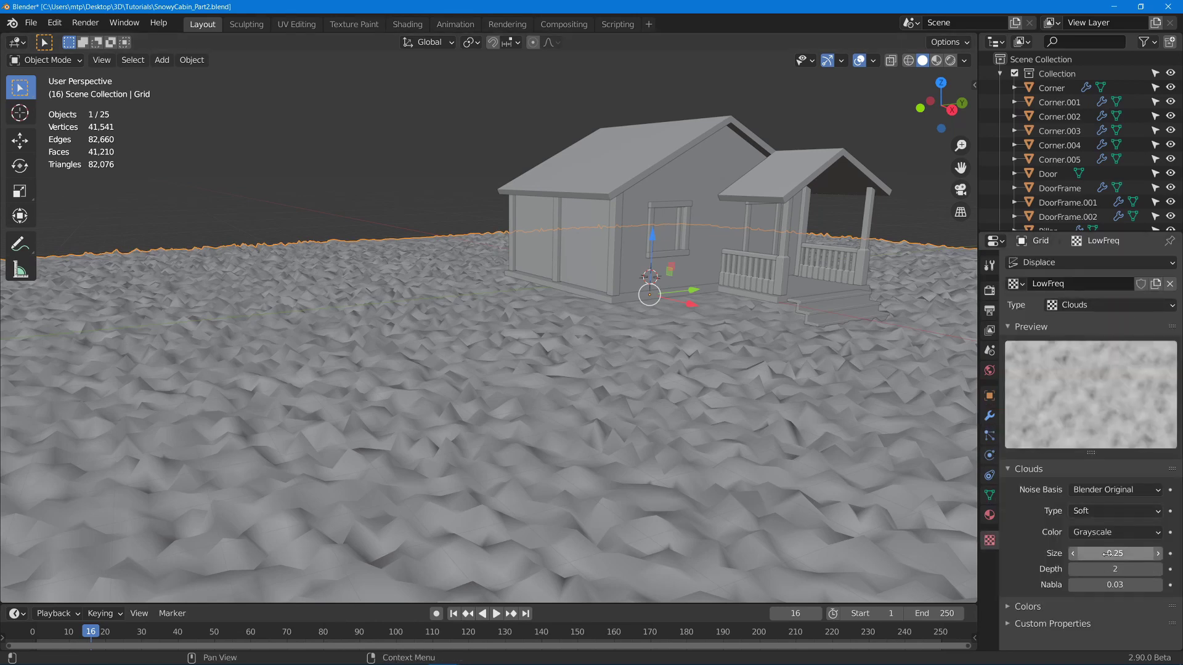
left_click_drag(1107, 554, 1158, 553)
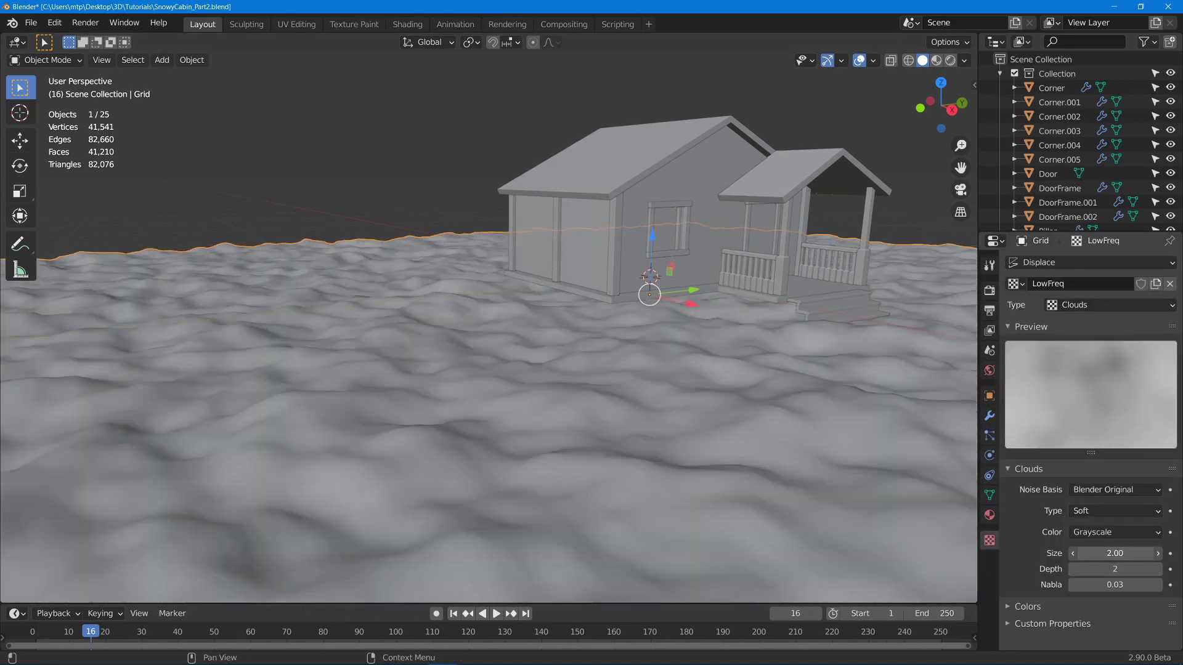
middle_click_drag(733, 408, 682, 409)
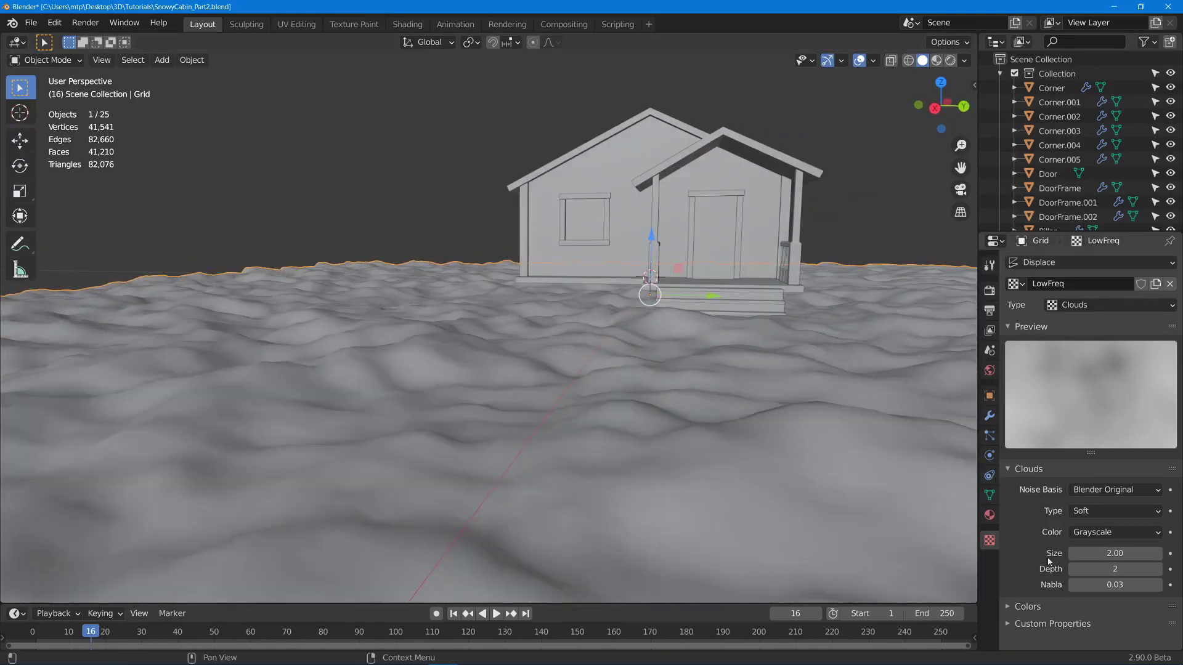
Set the LowFreq clouds texture's size to 5 and check the terrain around the cabin
left_click_drag(1118, 554, 1118, 555)
left_click(1116, 554)
type("5")
key("Return")
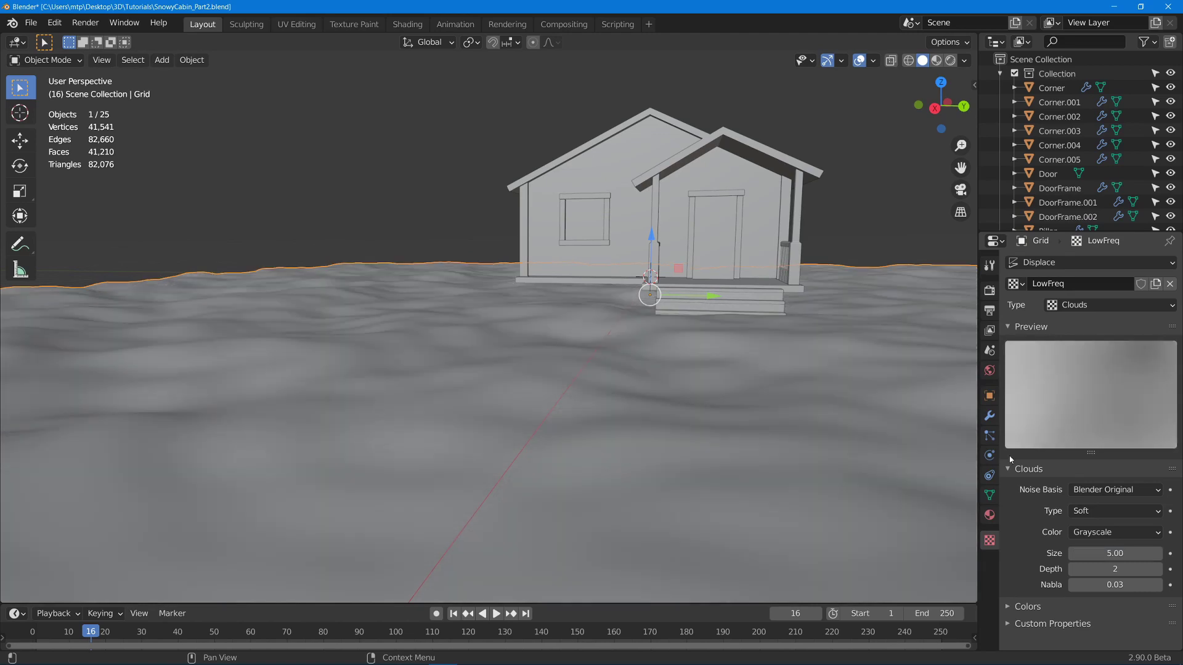
middle_click_drag(675, 291, 813, 386)
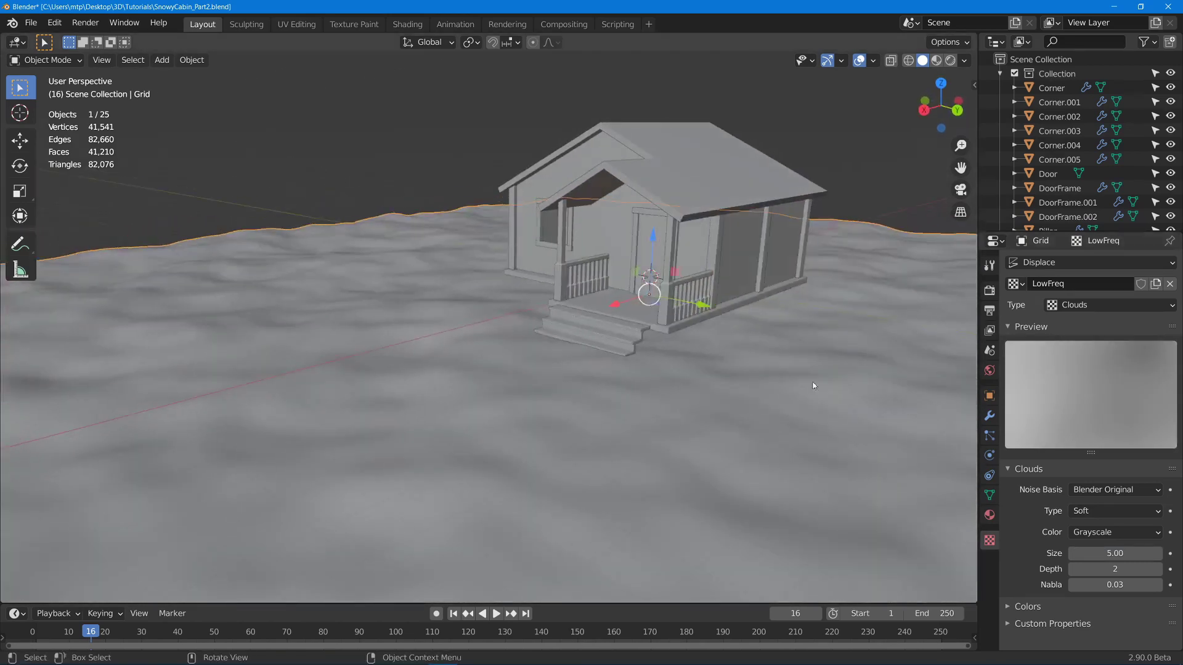
Set the LowFreq clouds texture's size to 6
left_click(1110, 554)
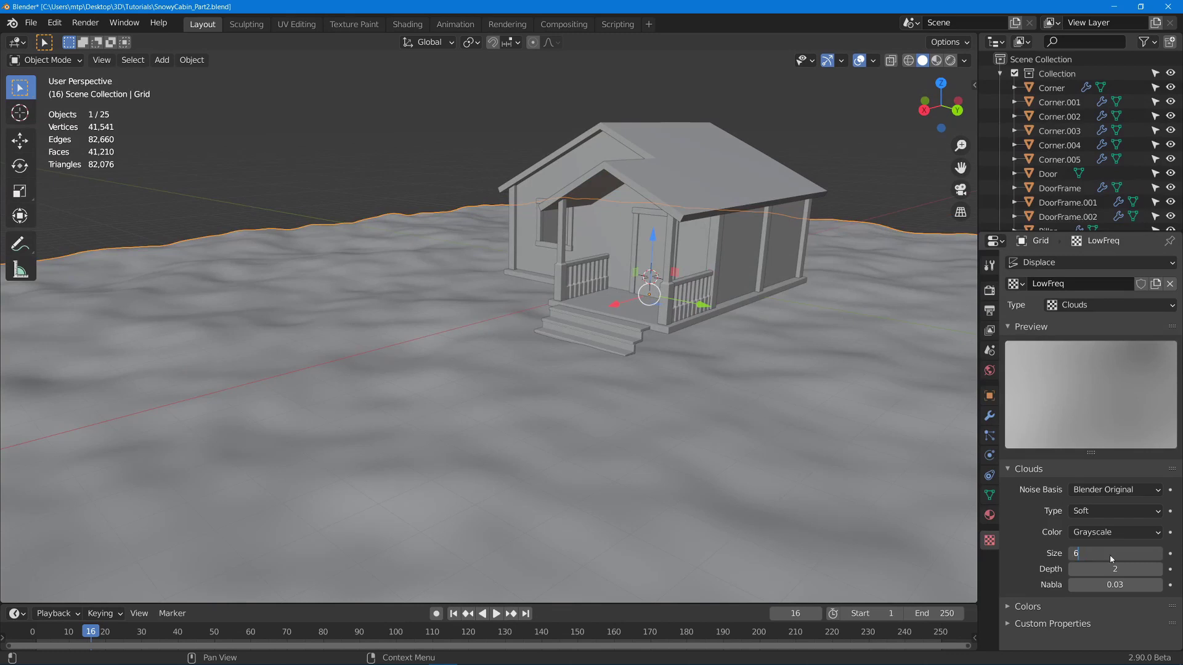
type("6")
key("Return")
Raise the Displace modifier's strength to 1.600 and check the terrain around the cabin
left_click(989, 436)
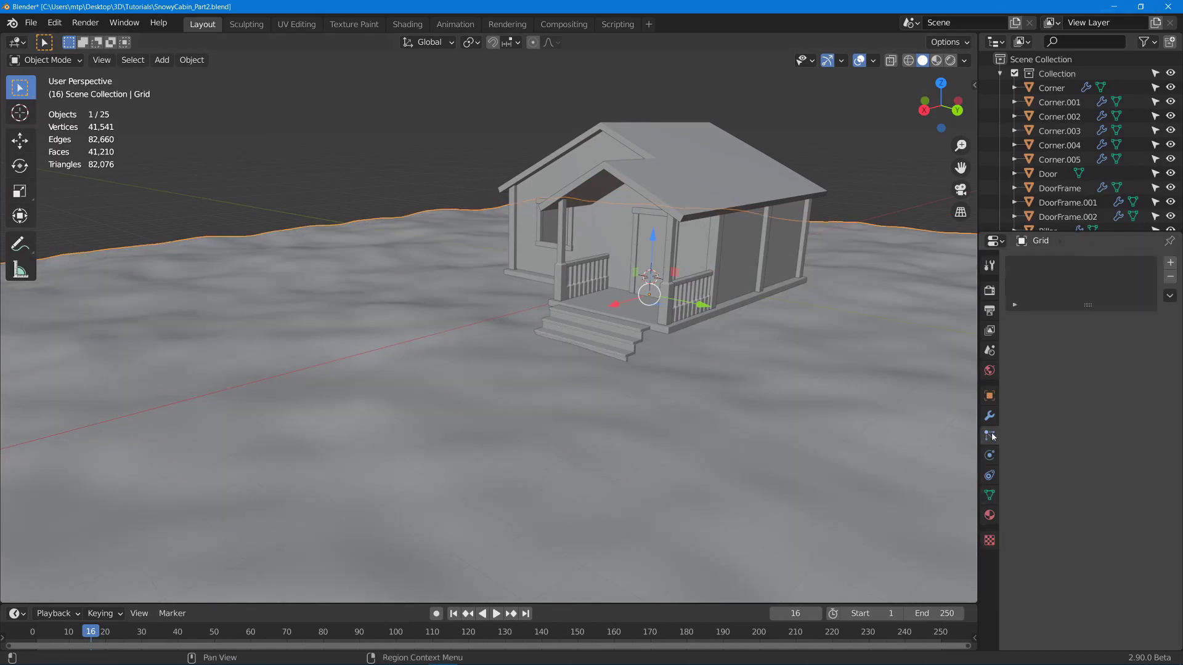
left_click(989, 415)
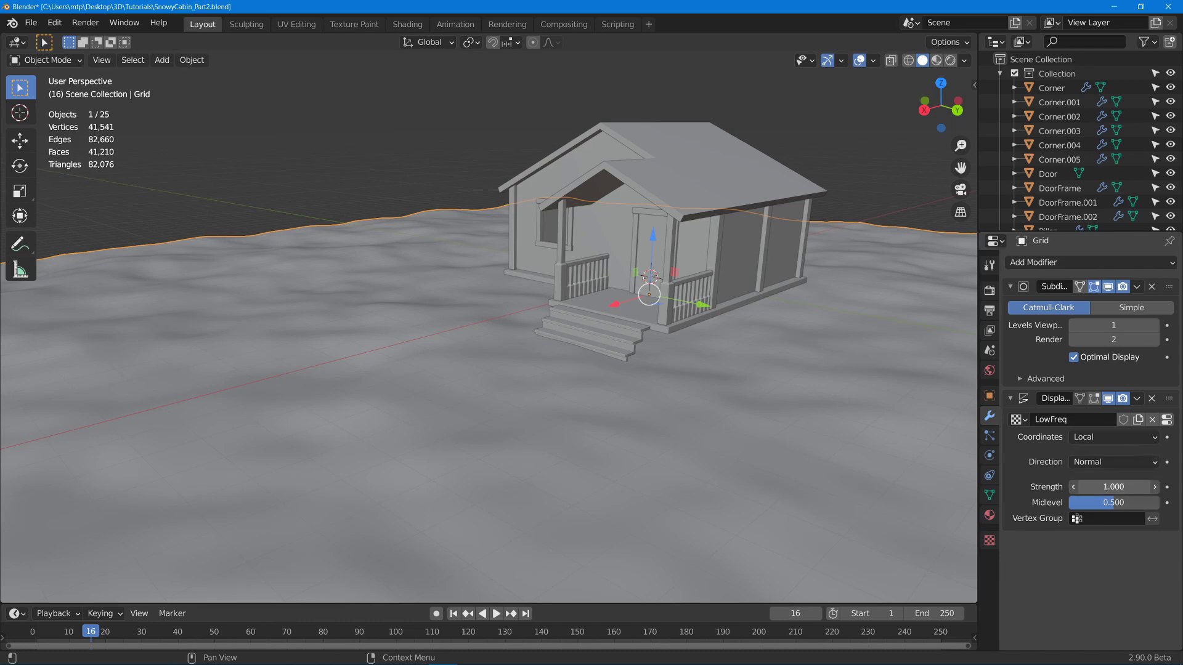
left_click_drag(1114, 487, 1135, 487)
mouse_move(778, 397)
middle_mouse_down()
mouse_move(764, 369)
mouse_move(770, 382)
middle_mouse_up()
scroll(770, 387, "up", 5)
scroll(933, 181, "down", 6)
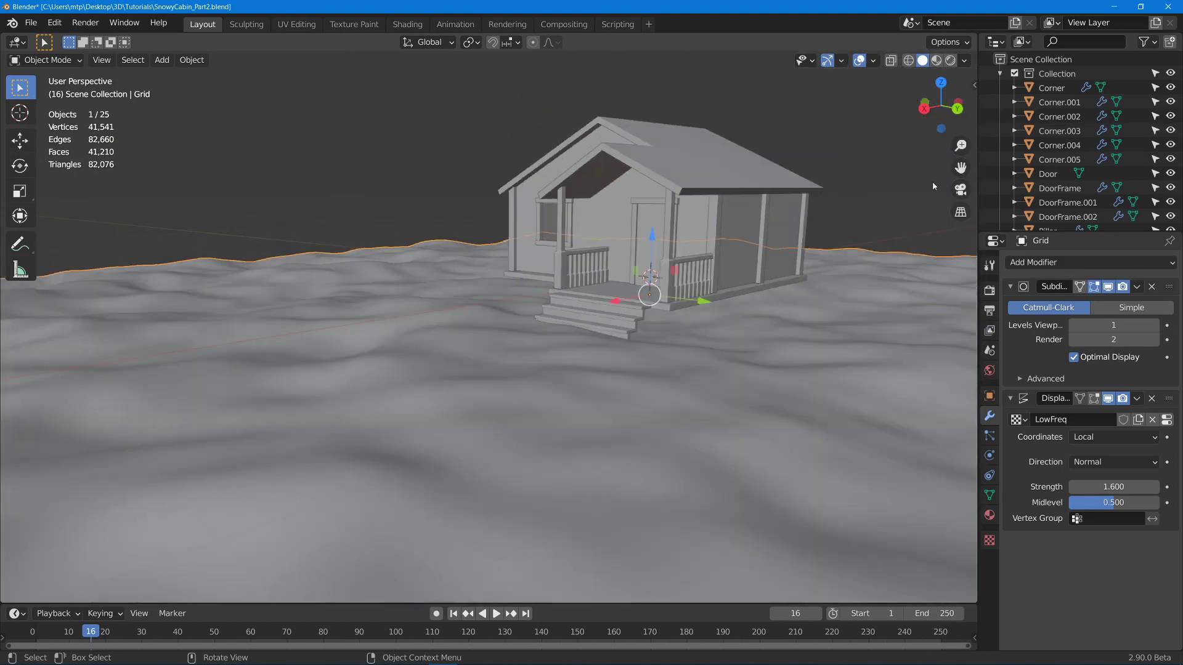
scroll(934, 181, "up", 2)
middle_click_drag(934, 181, 949, 175)
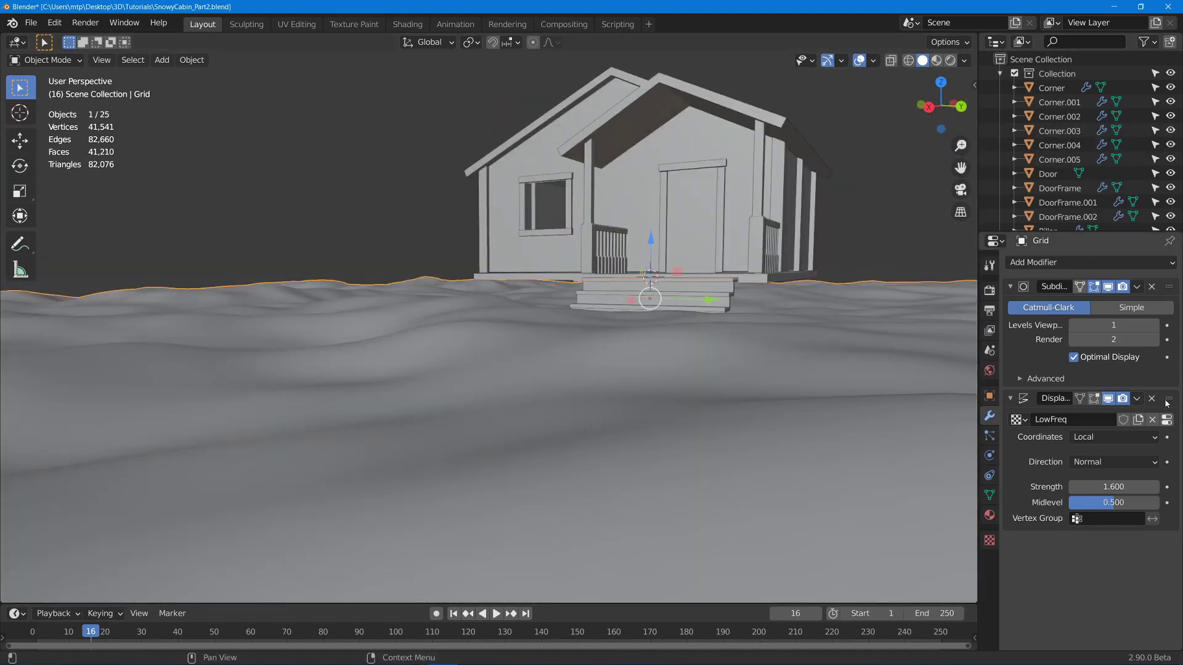
Duplicate the LowFreq Displace modifier and make the copy's texture independent of the original
key("shift+d")
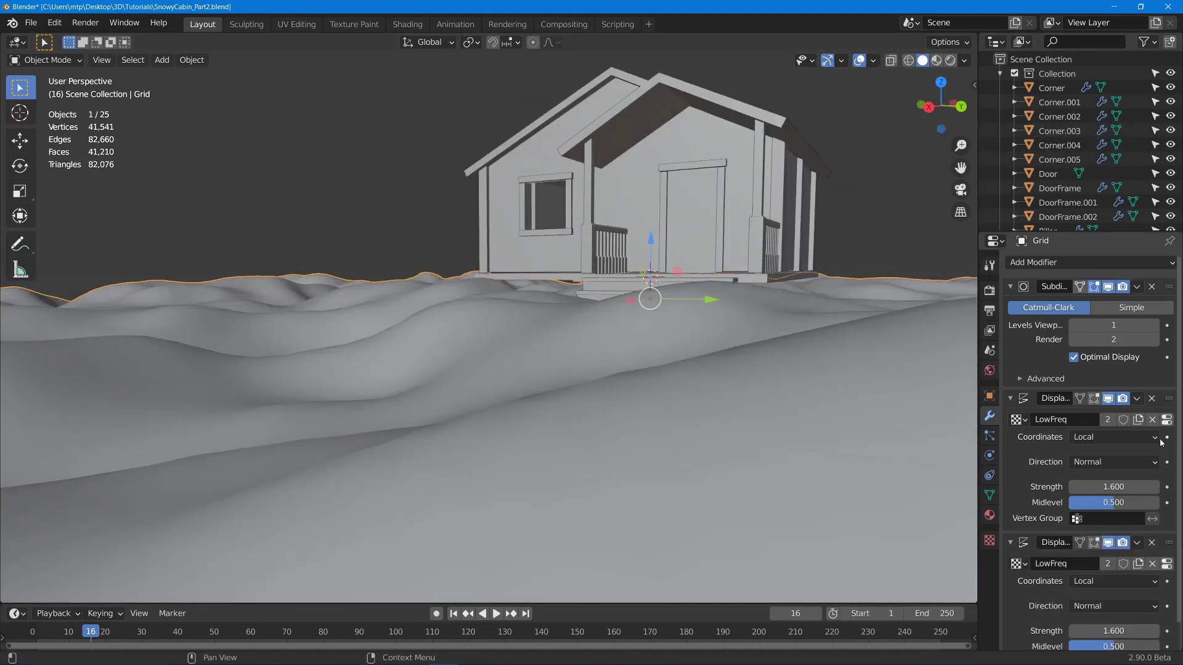
left_click(1108, 564)
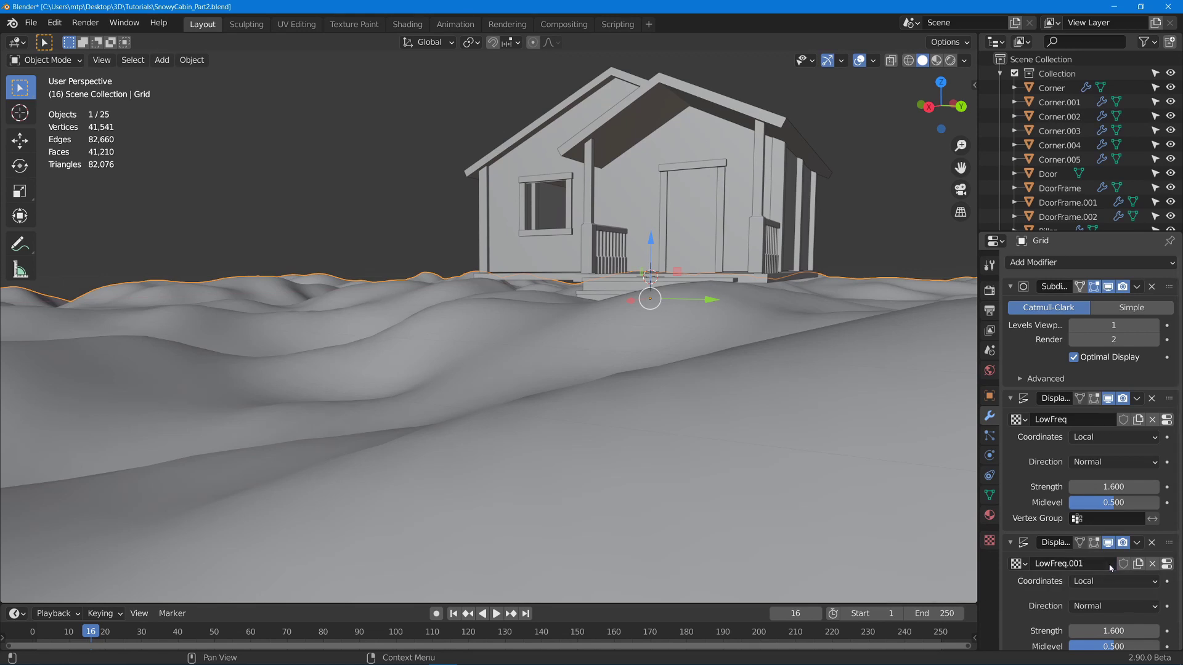
Rename the duplicated Displace modifier's texture to HighFreq
double_click(1073, 564)
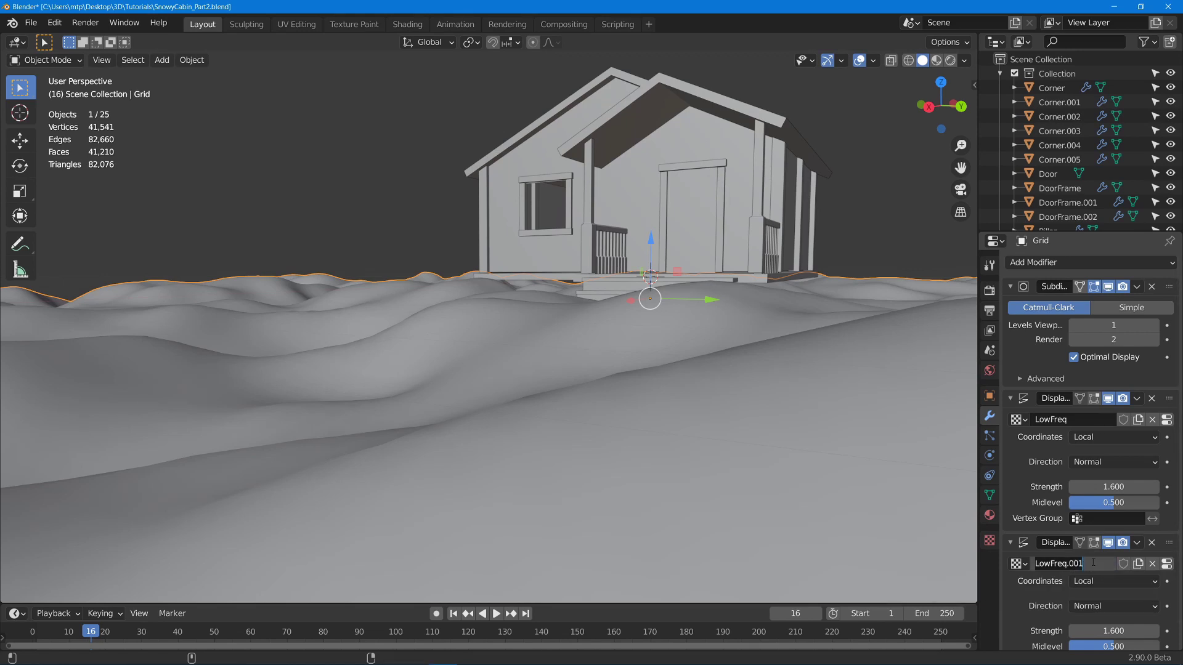
type("highFreq")
key("Return")
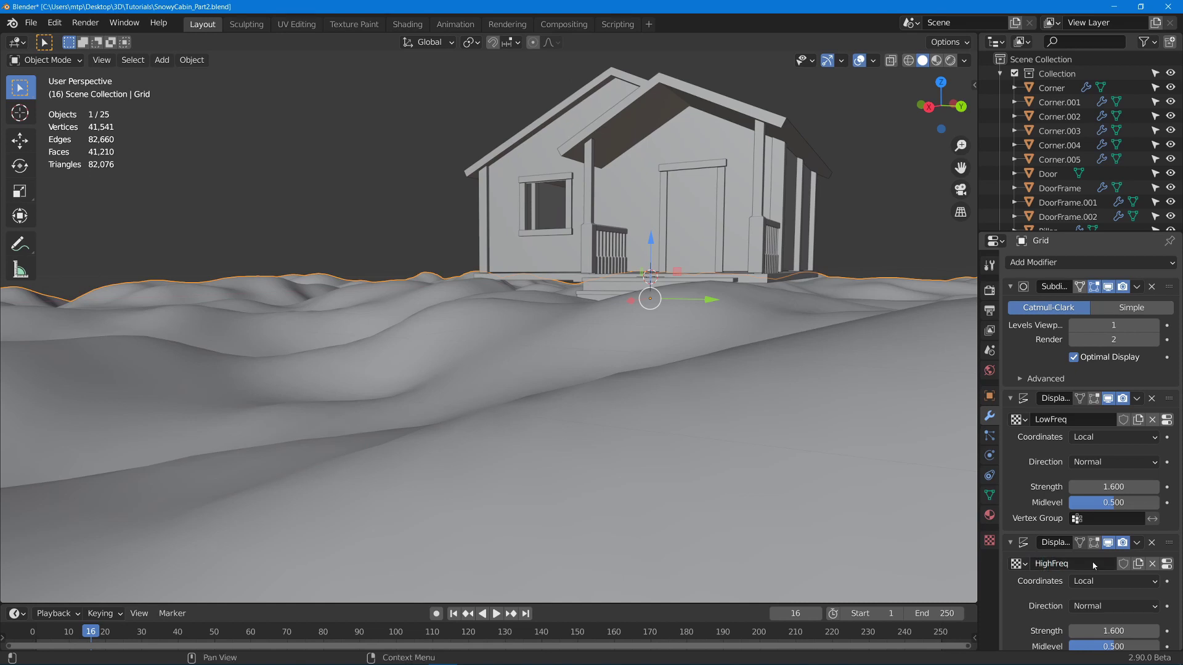
Set the HighFreq clouds texture's size to 1 and check the terrain around the cabin
left_click(1166, 564)
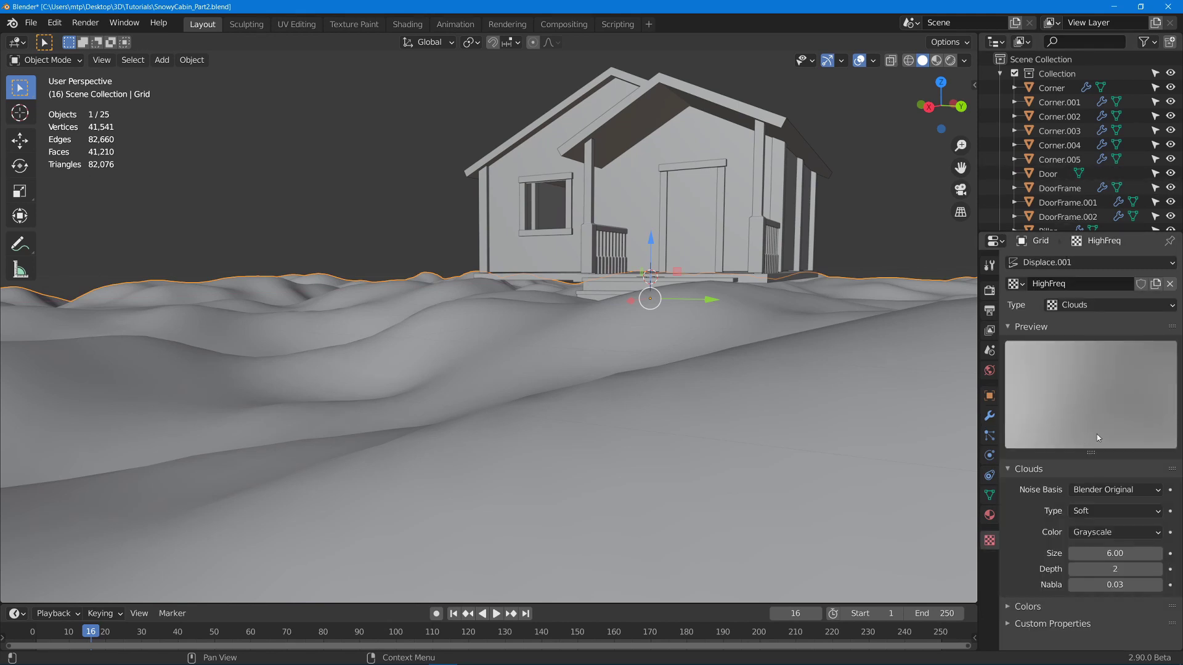
left_click(1142, 554)
type("2")
key("Return")
middle_click_drag(468, 335, 431, 345)
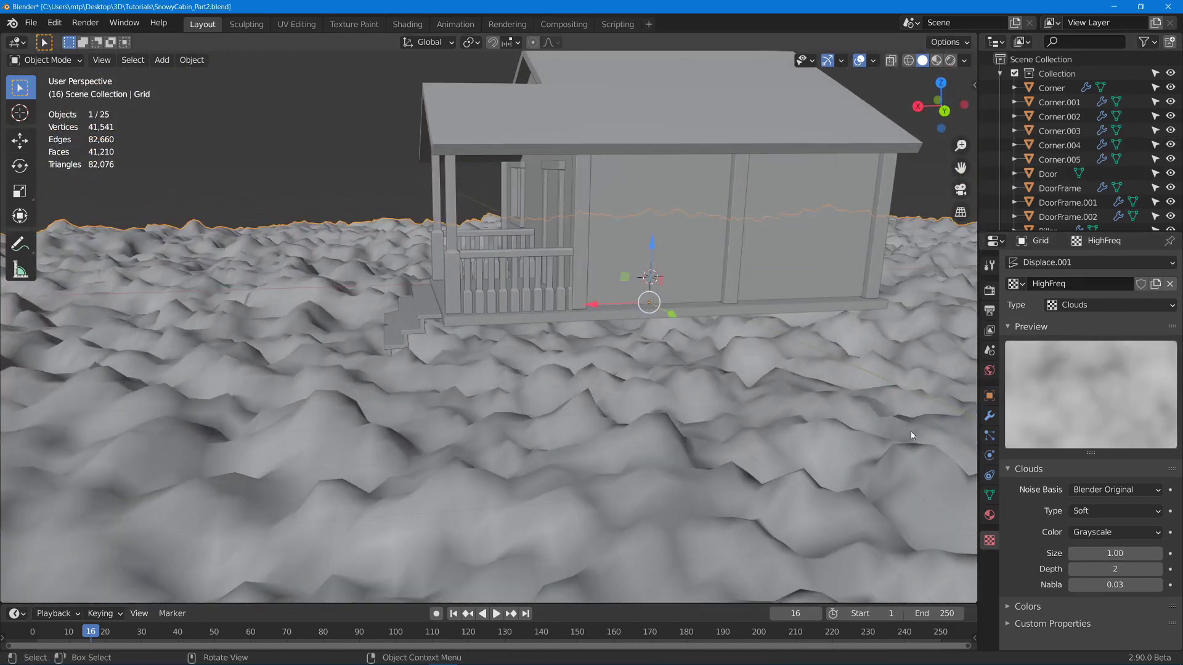
Set the HighFreq Displace modifier's strength to 0.2
left_click(989, 416)
scroll(1127, 493, "down", 1)
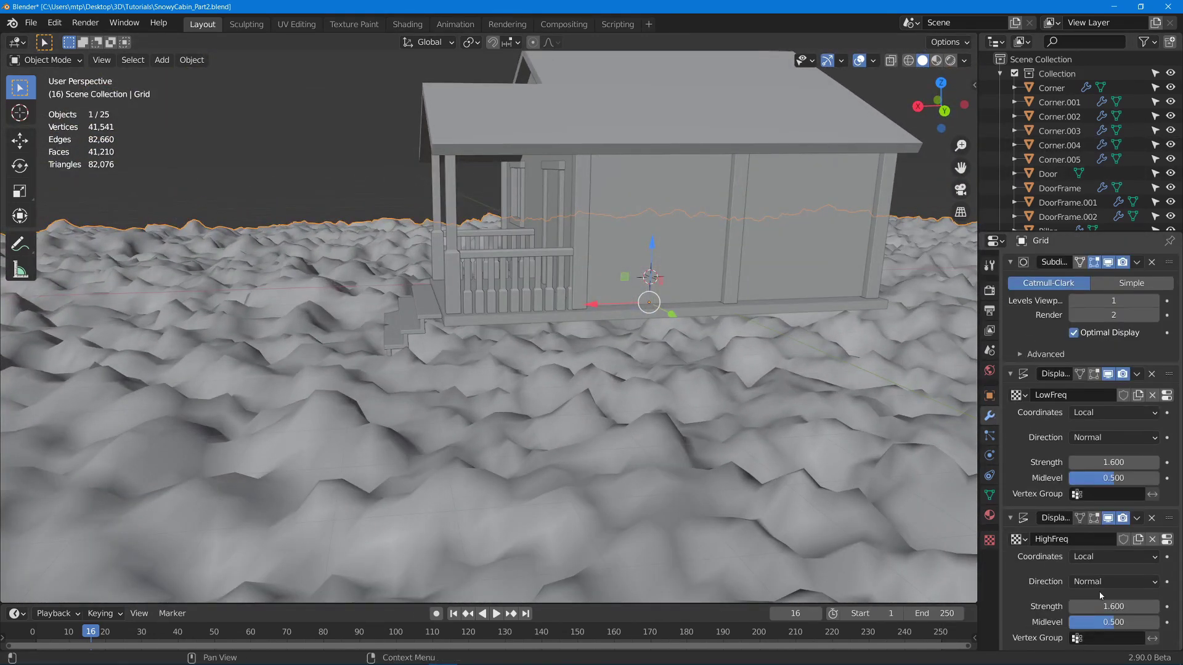
mouse_move(1119, 606)
left_mouse_down()
mouse_move(1078, 606)
mouse_move(1122, 606)
left_mouse_up()
left_click(1115, 606)
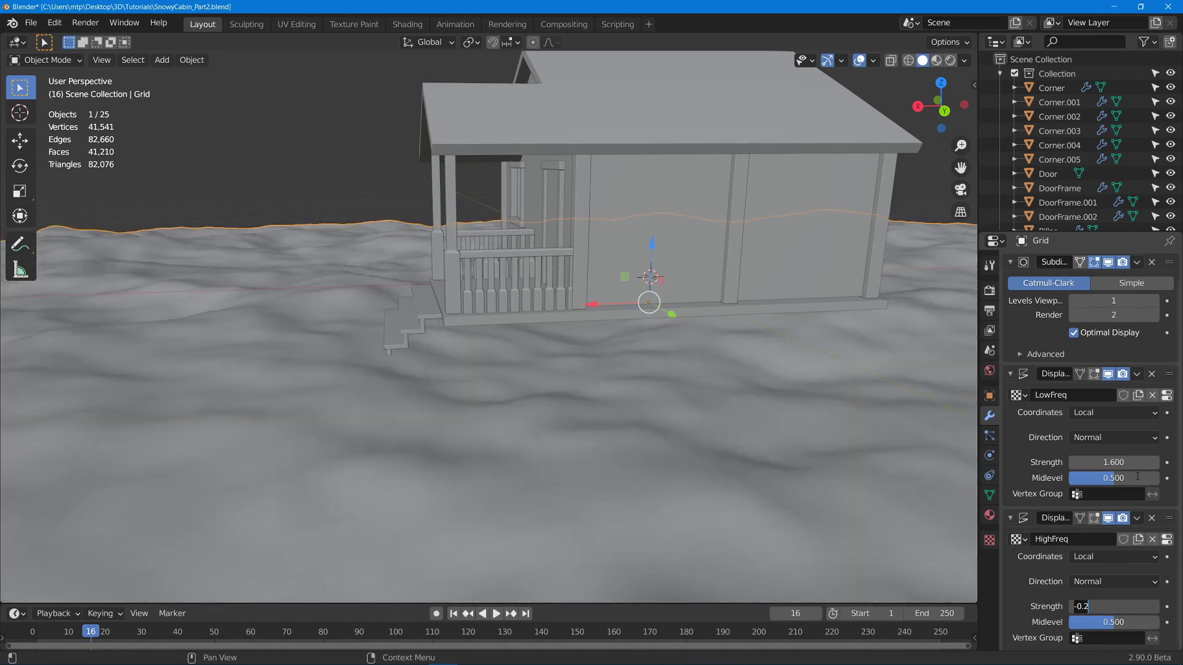
type(".2")
key("Return")
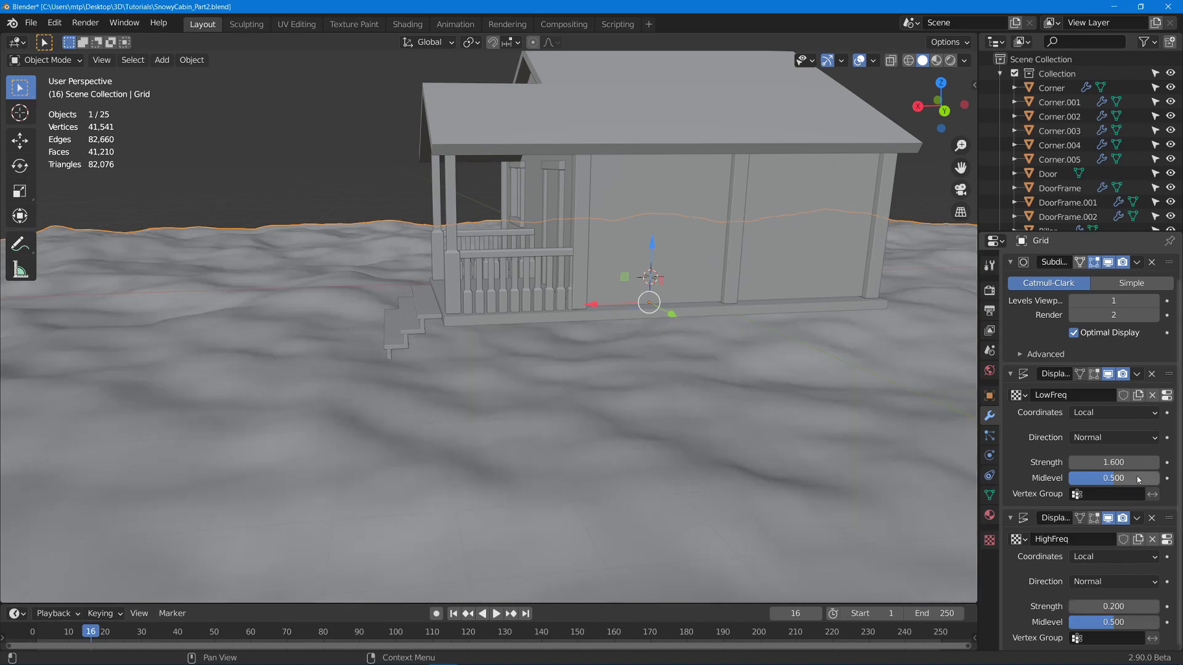
Check the displaced terrain from around the front of the cabin and save the file
middle_click_drag(670, 193, 588, 345)
middle_click_drag(696, 354, 326, 371)
scroll(544, 362, "down", 6)
scroll(683, 374, "up", 5)
middle_click_drag(683, 375, 635, 369)
key("ctrl+s")
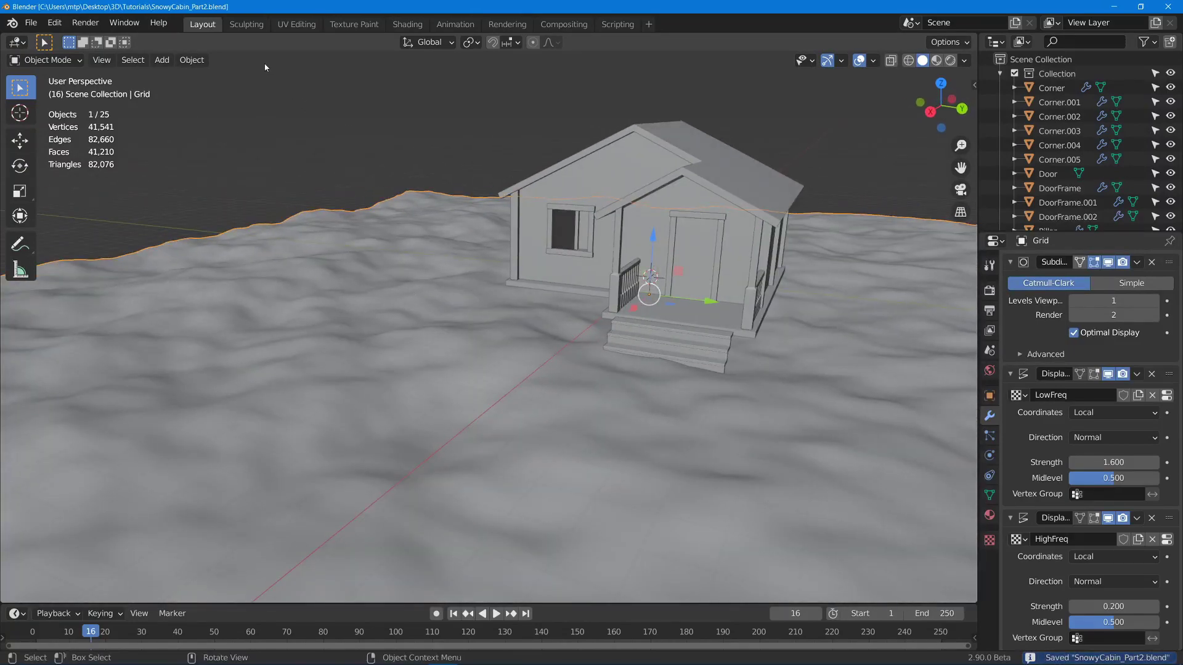
Switch to the Shading workspace and give the ground grid a new material named Snow
left_click(404, 25)
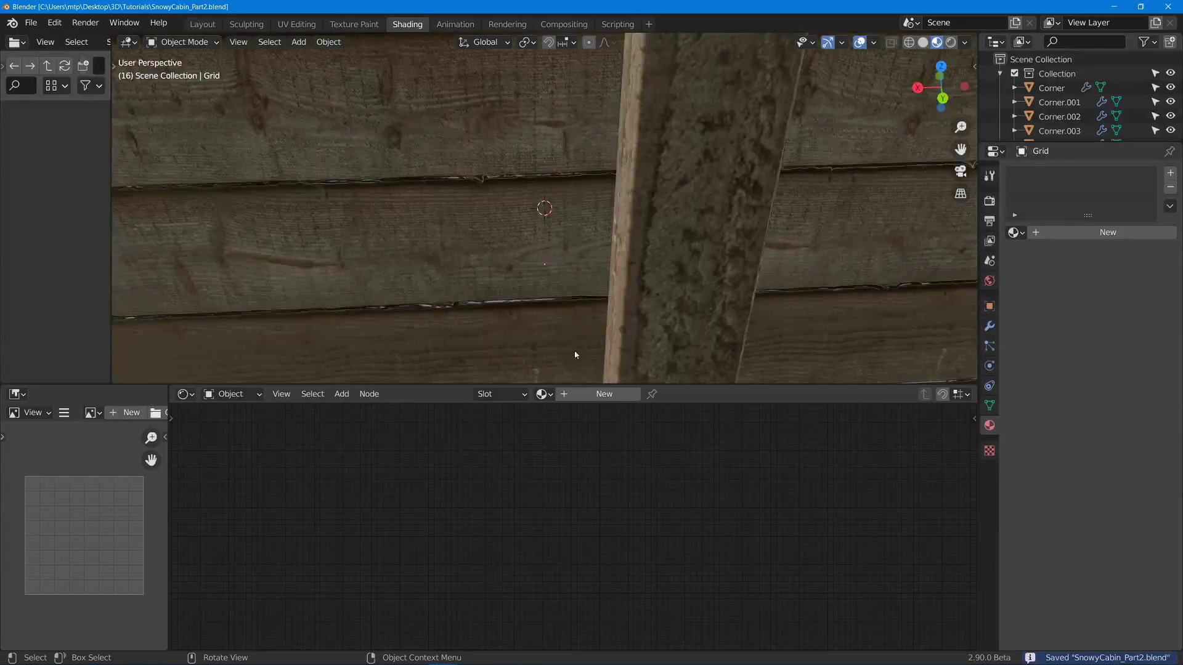
scroll(653, 283, "down", 14)
middle_click_drag(559, 264, 624, 264)
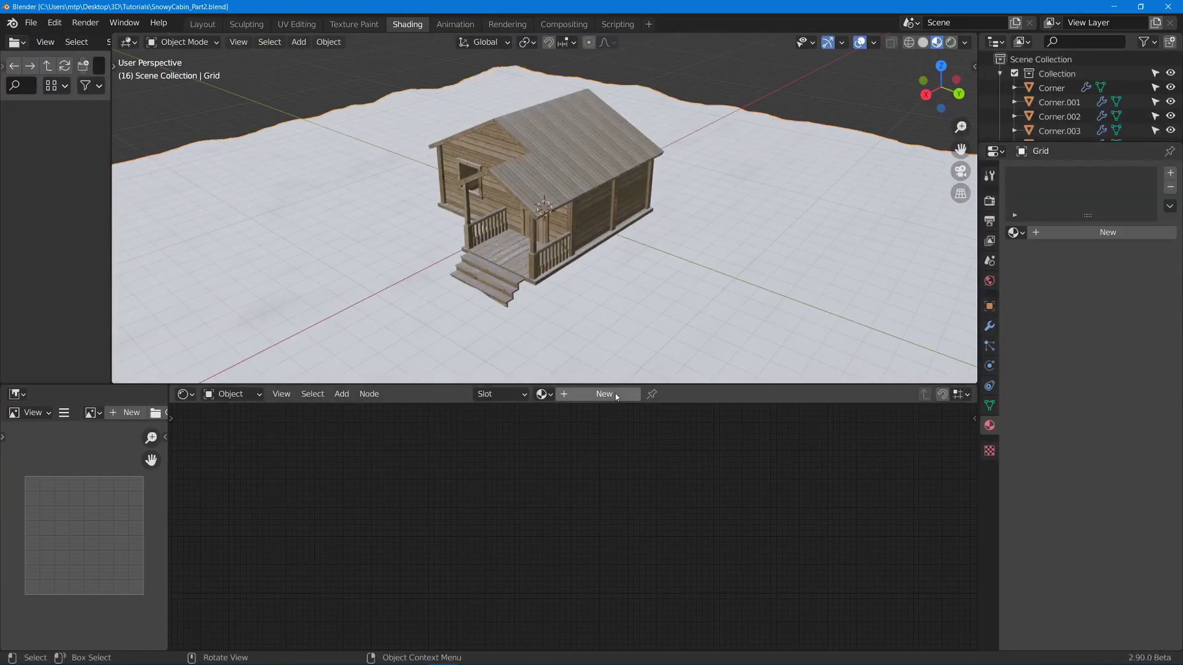
left_click(614, 393)
left_click(583, 393)
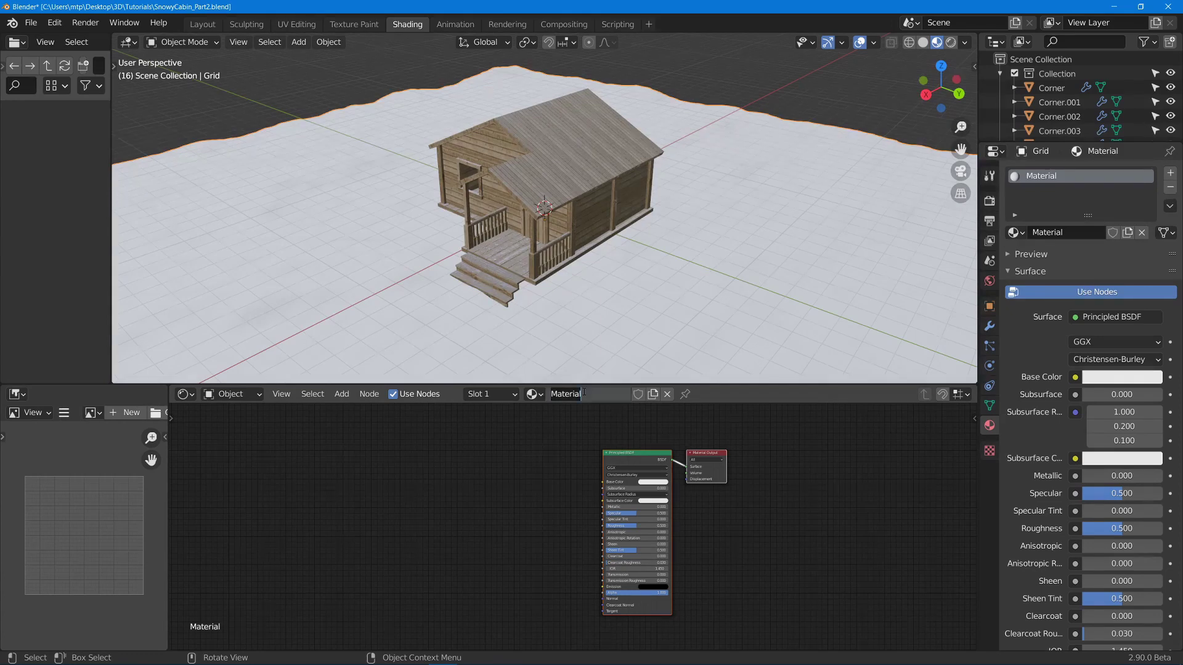
type("Snow")
key("Return")
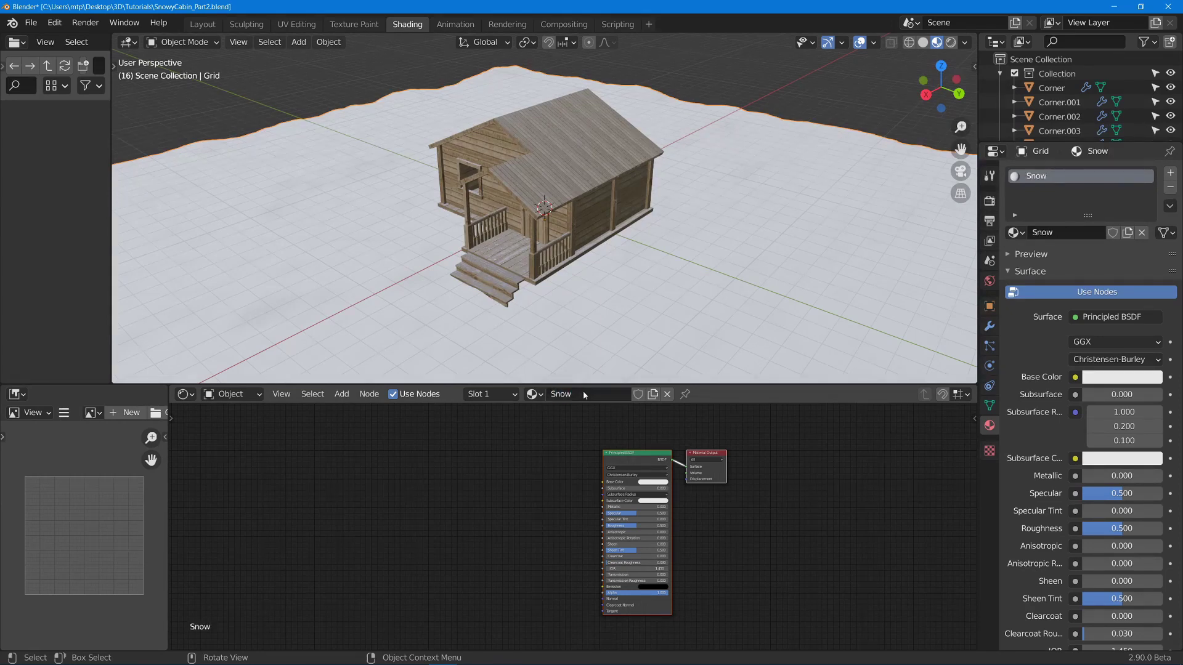
Load the snow_02 diffuse, normal, roughness and specular 8k images onto the Snow material's Principled BSDF with Principled Texture Setup
key("ctrl+space")
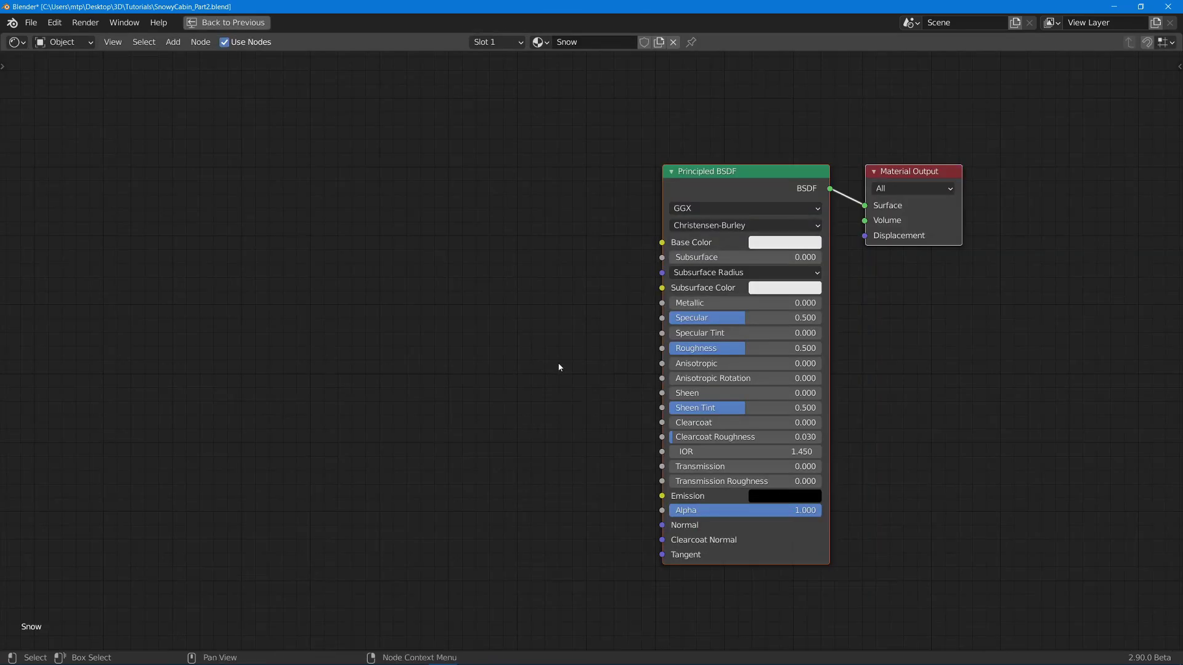
scroll(561, 357, "left", 2, "ctrl")
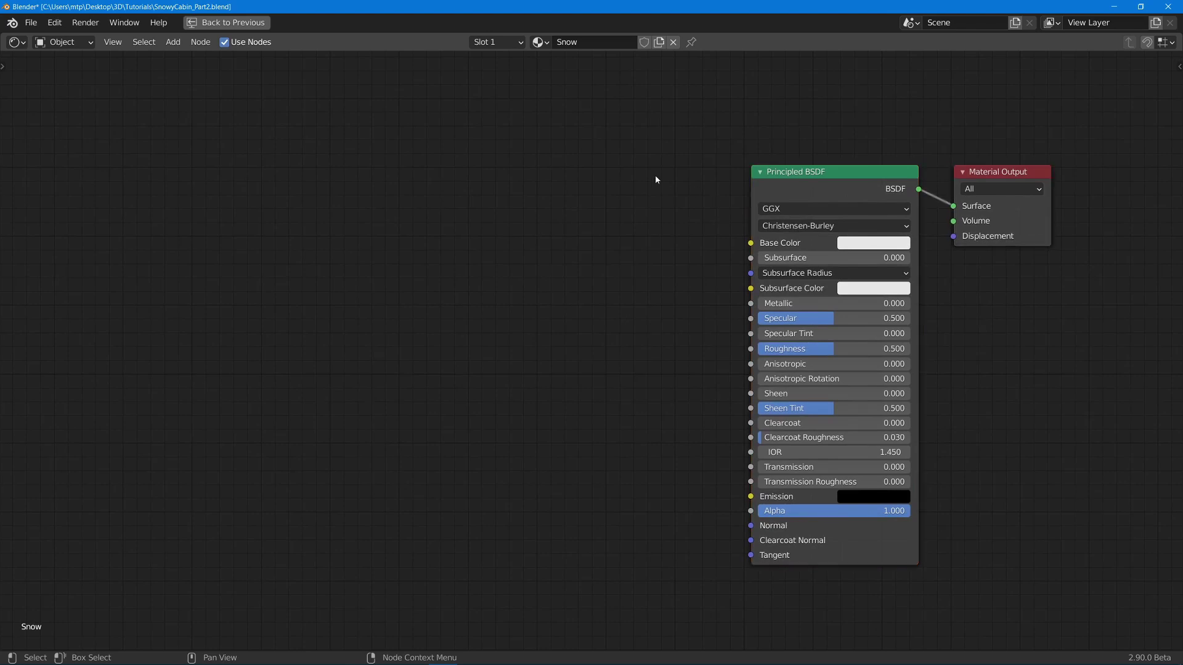
left_click(813, 182)
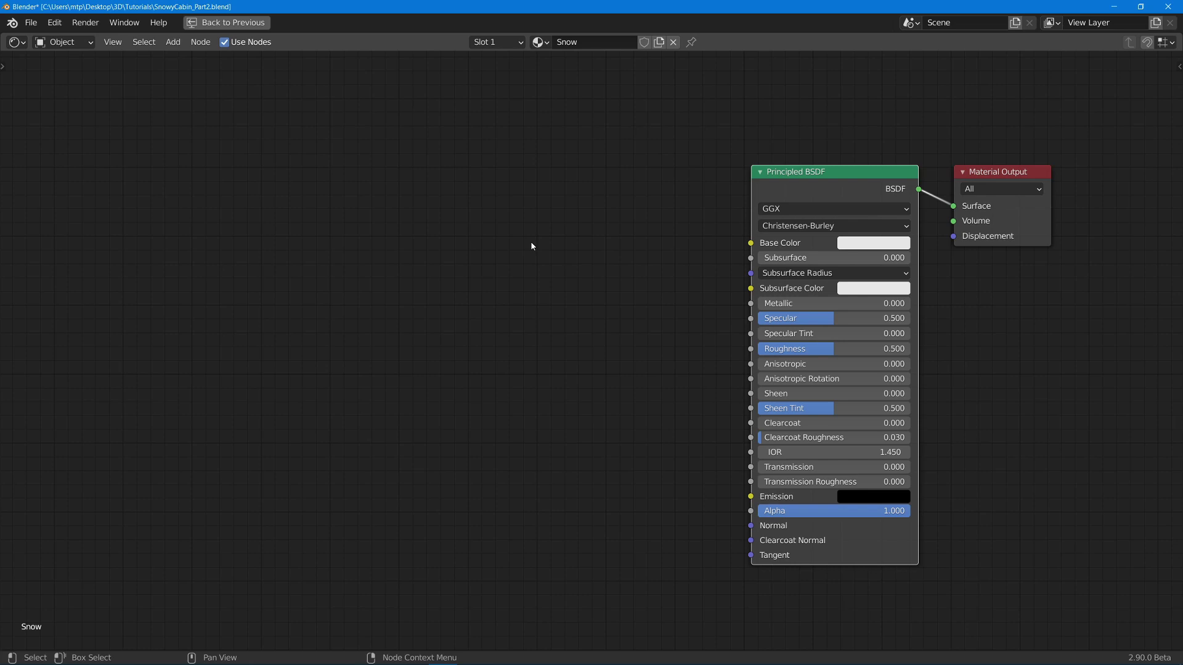
key("ctrl+shift+t")
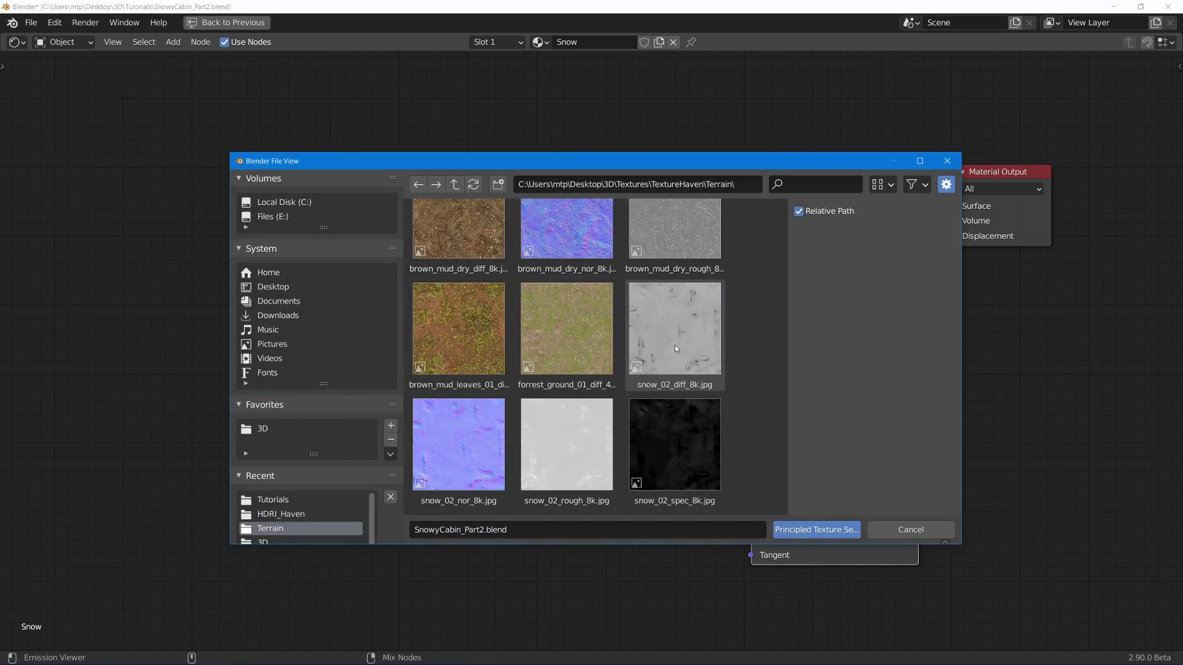
left_click(674, 333)
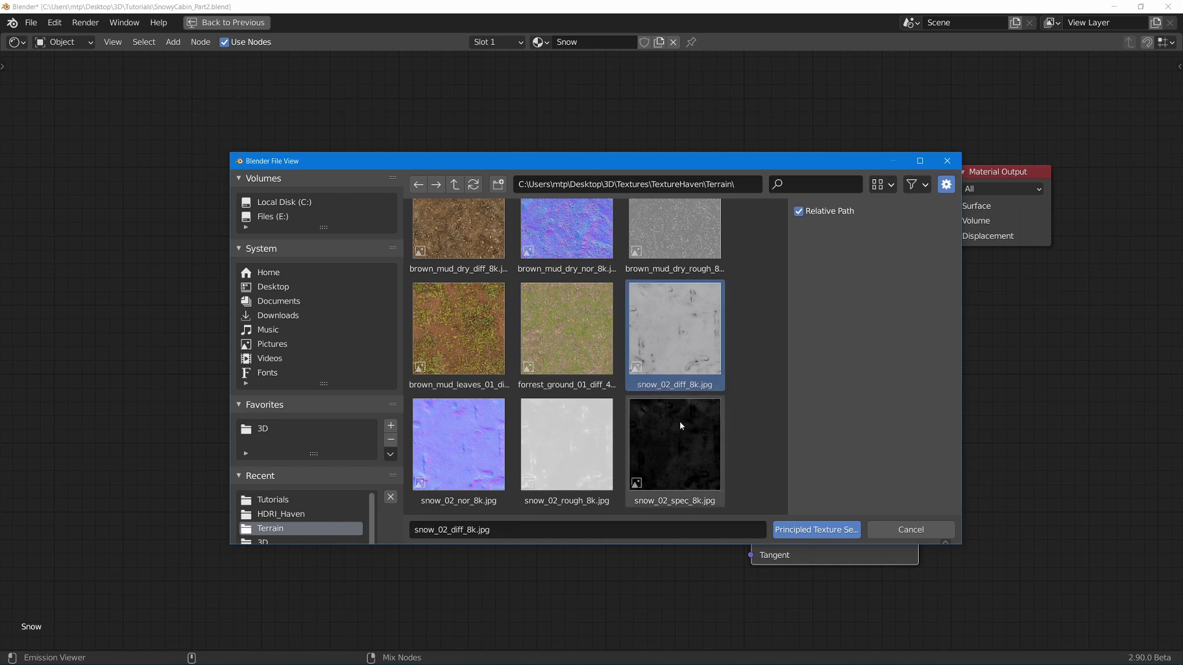
left_click(701, 443, "ctrl")
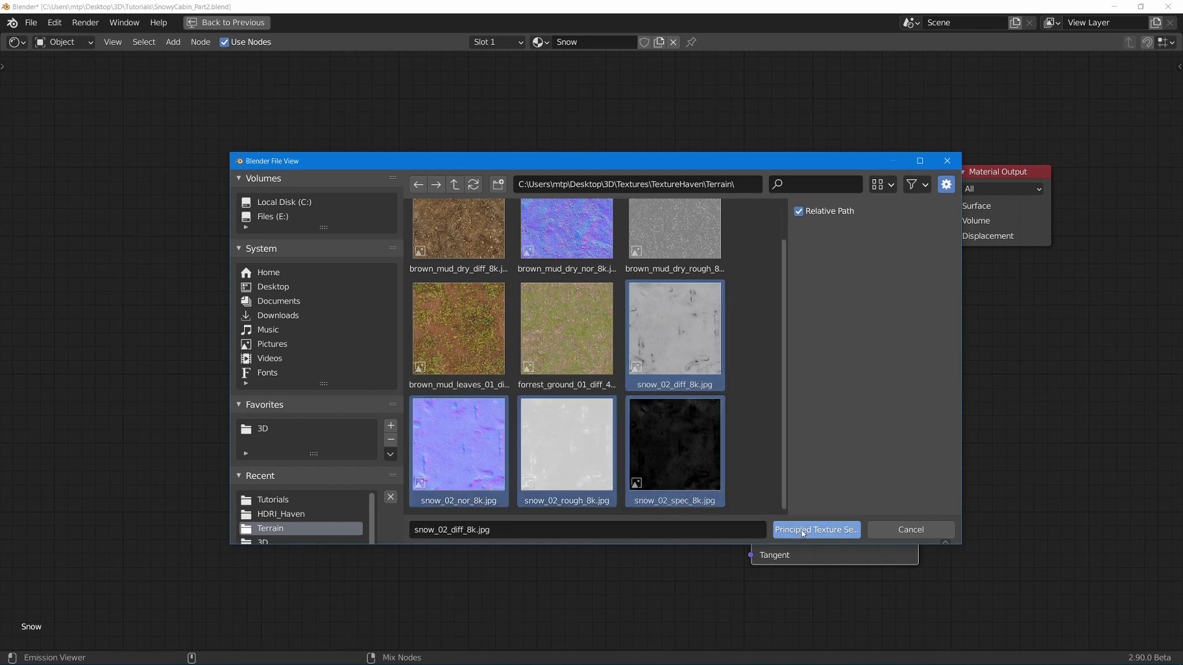
left_click(836, 533)
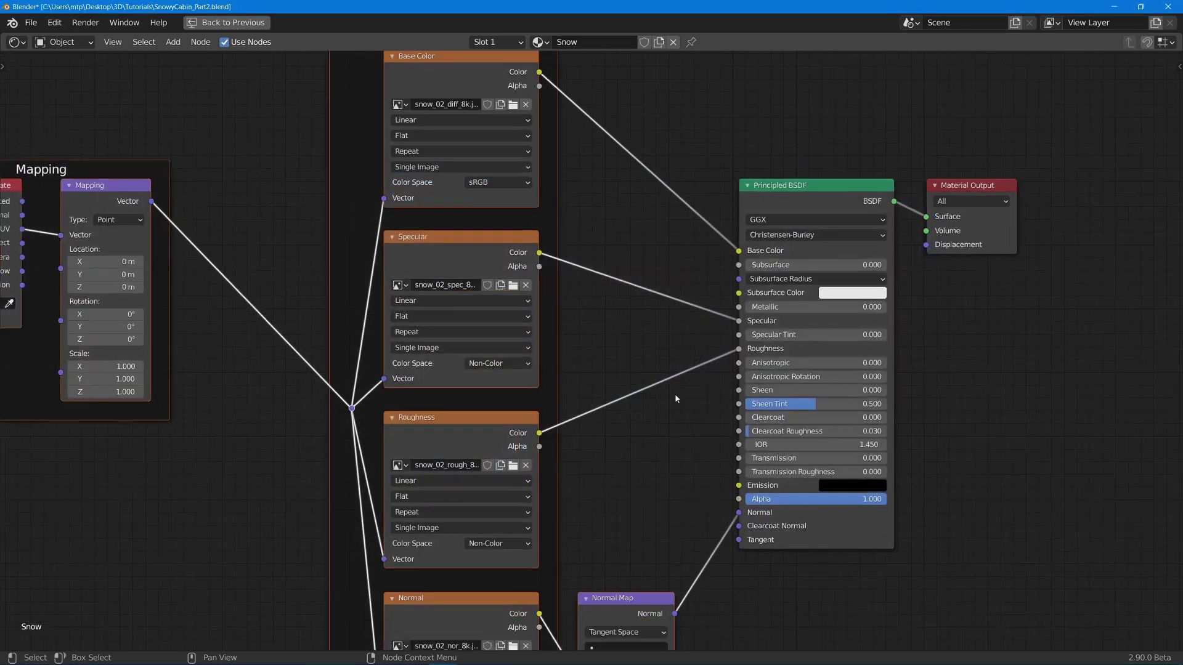
Delete the reroute point and the Mapping frame with its Texture Coordinate and Mapping nodes from the Snow material
scroll(866, 361, "down", 3)
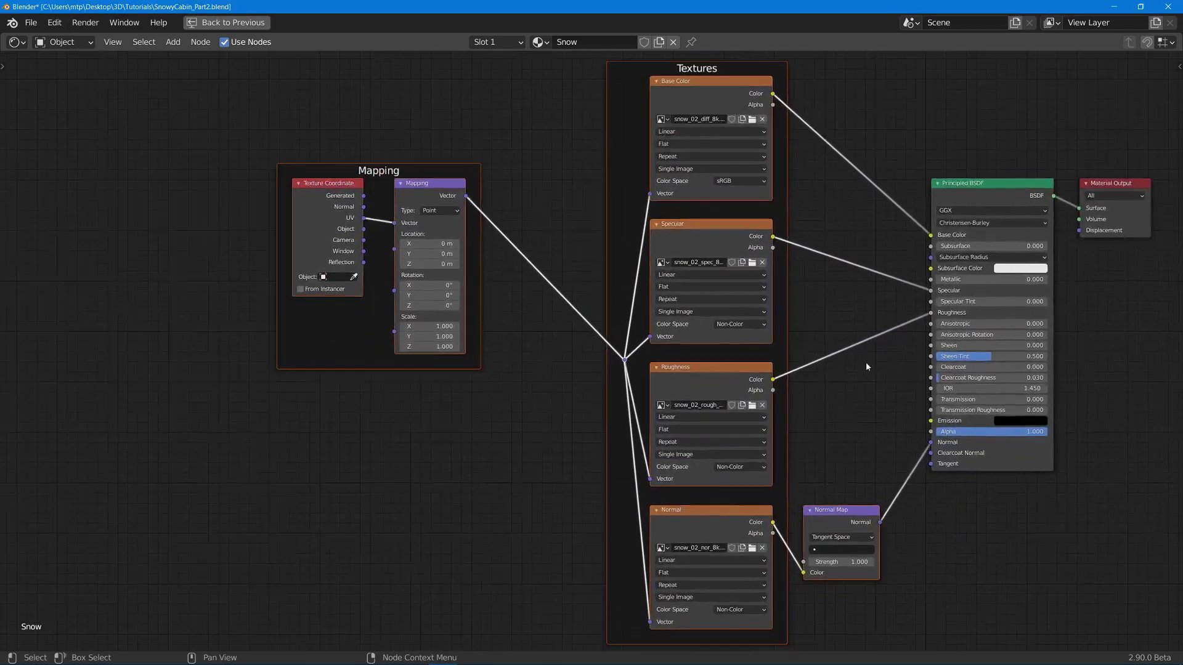
left_click(569, 386)
left_click(628, 362)
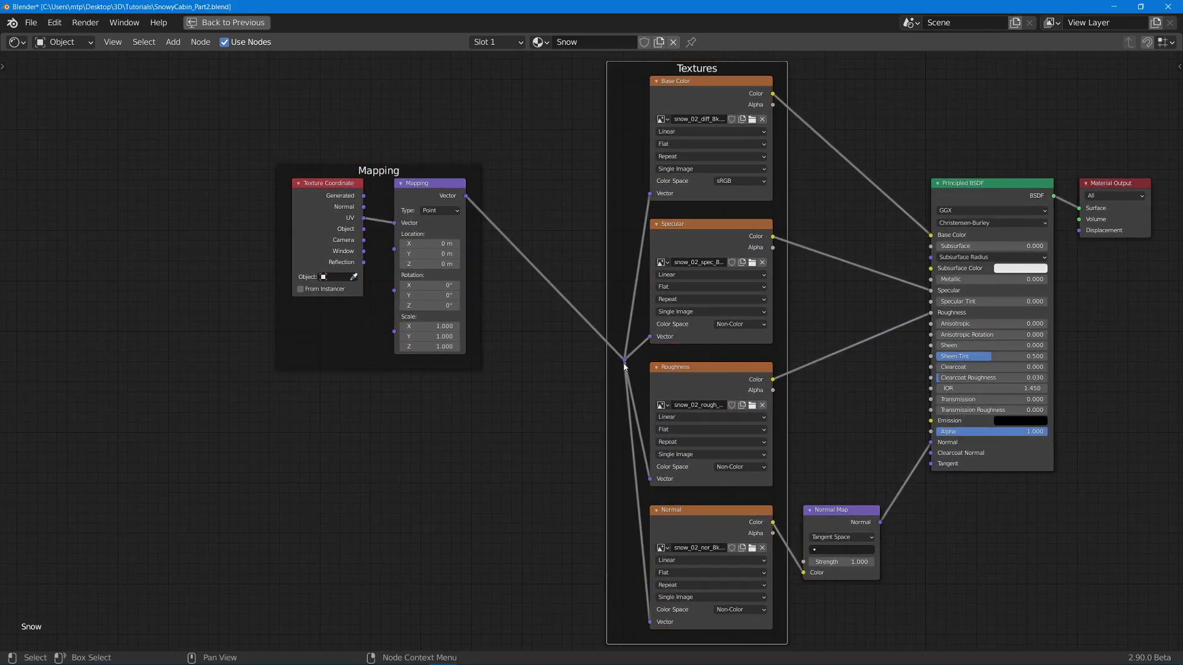
left_click(624, 362)
key("Delete")
left_click_drag(512, 157, 13, 449)
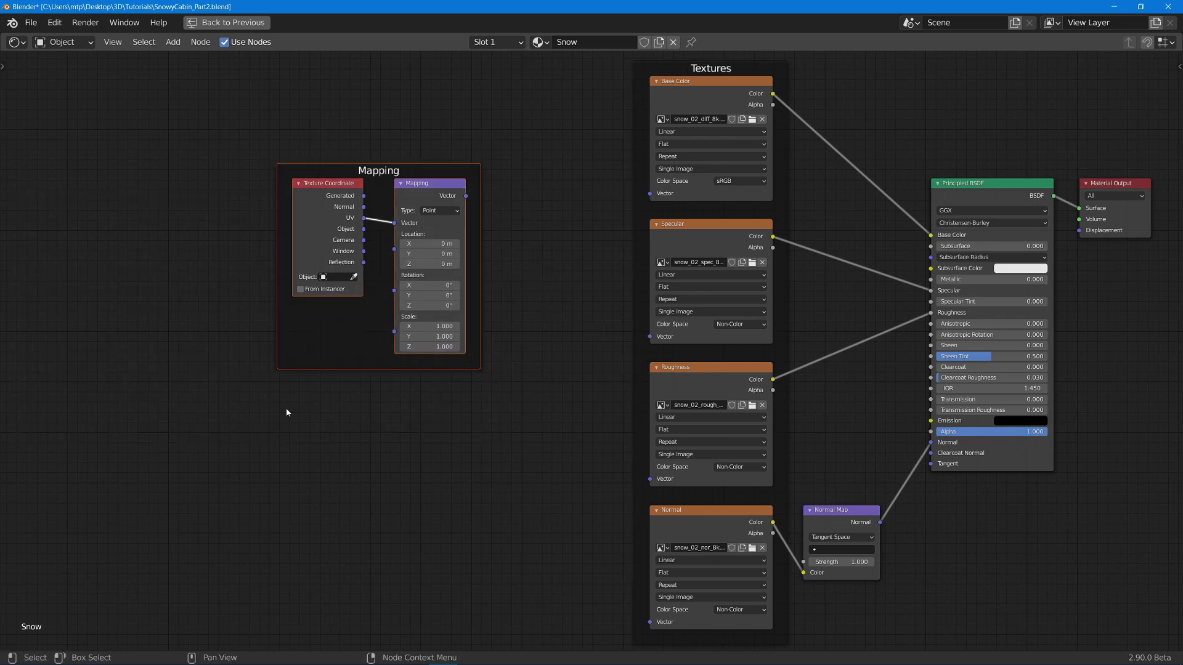
key("Delete")
scroll(471, 282, "down", 2)
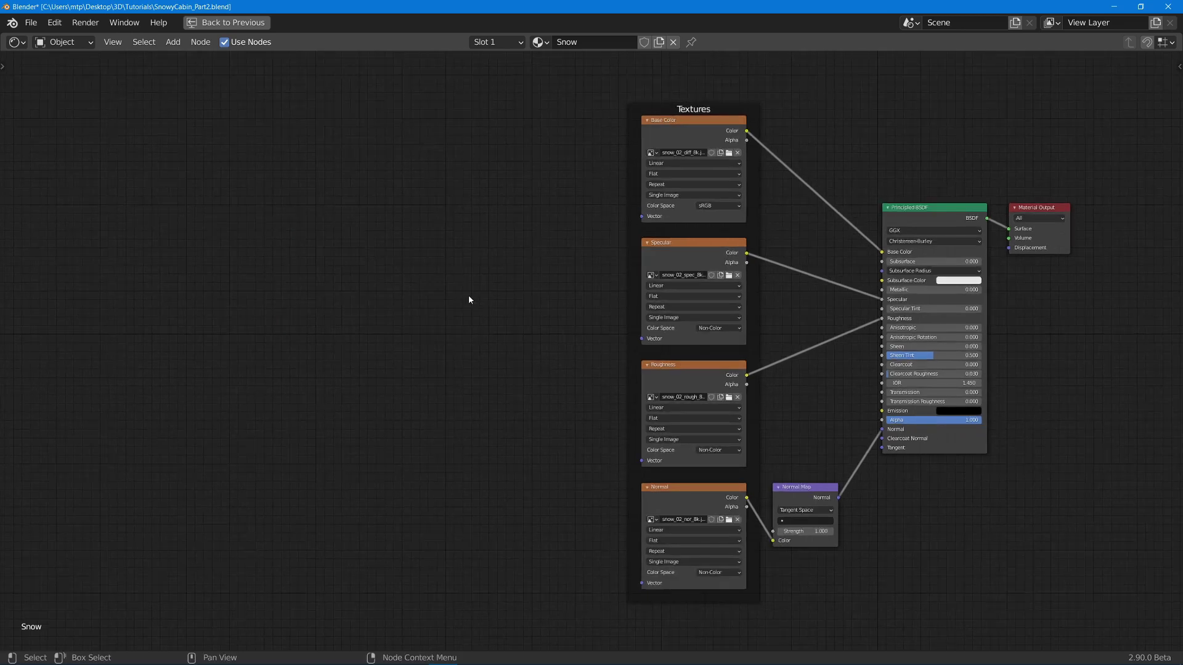
Restore the full Shading layout and set the Snow material's Subsurface to 0.177
key("ctrl")
key("ctrl+space")
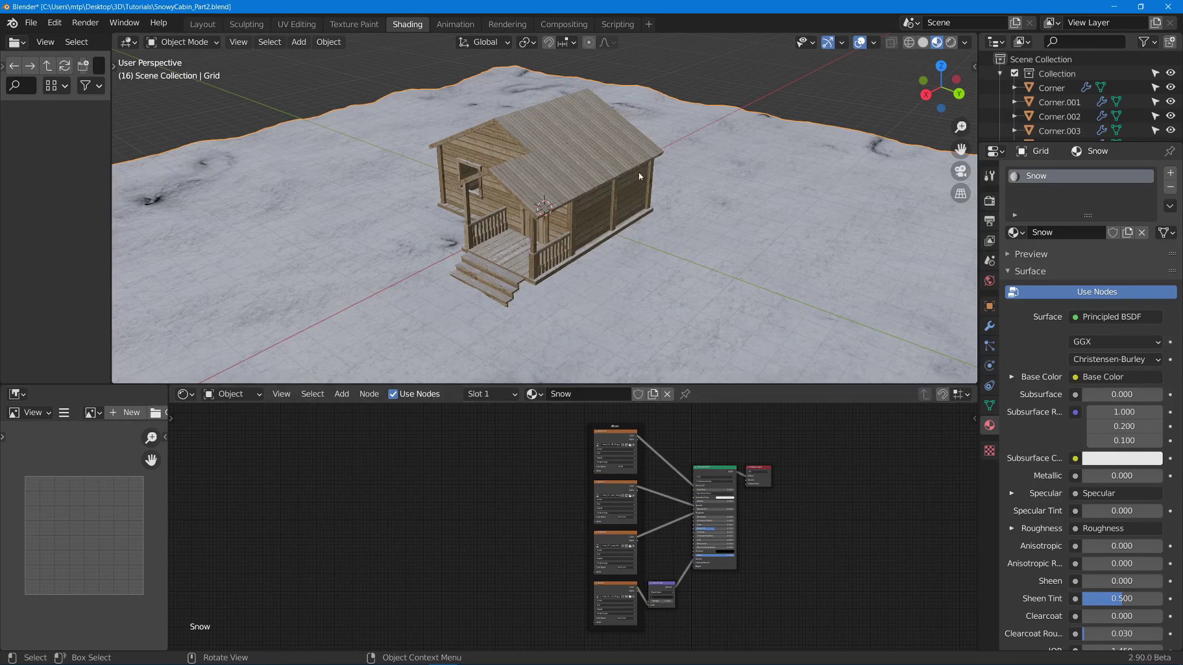
scroll(781, 533, "up", 5)
scroll(781, 533, "up", 5)
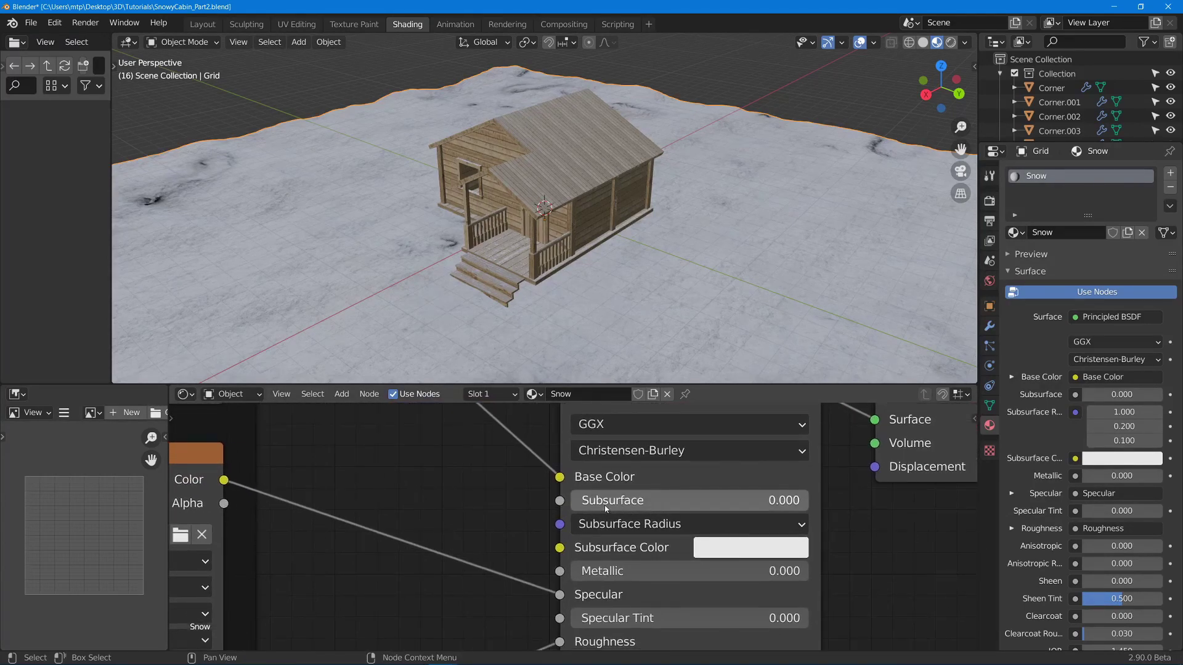
left_click_drag(605, 509, 647, 509)
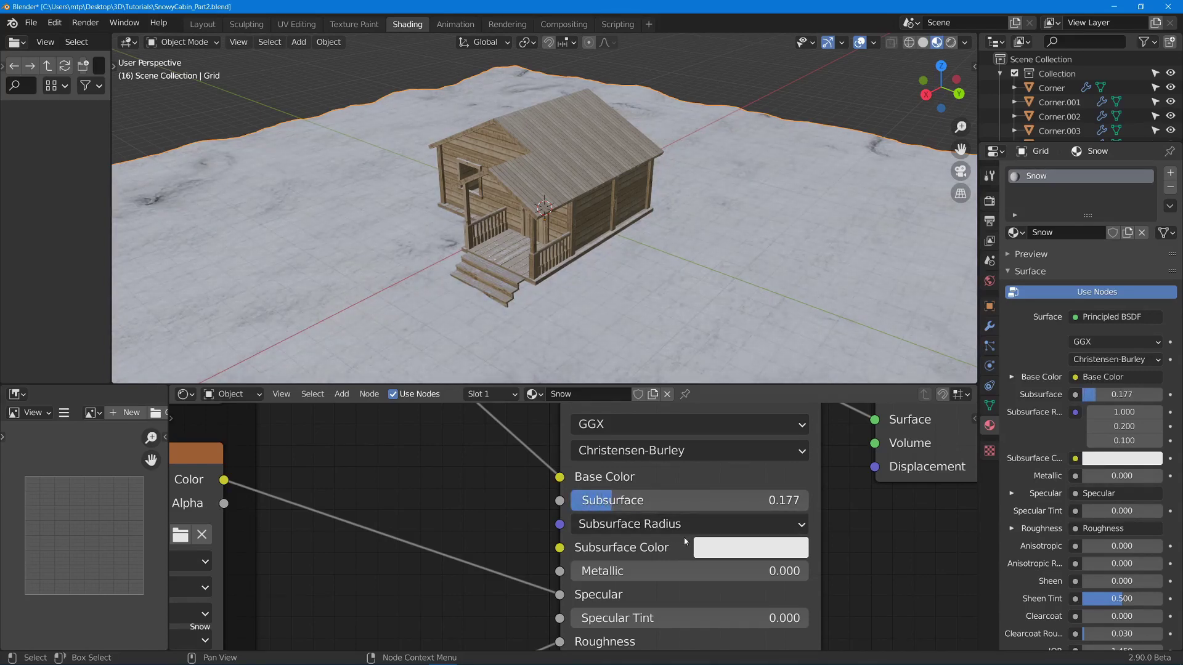
Set the Subsurface Color to a pale blue (H 0.625, S 0.228, V 0.906), check the snow, and save the file
left_click(704, 547)
left_click_drag(800, 323, 797, 305)
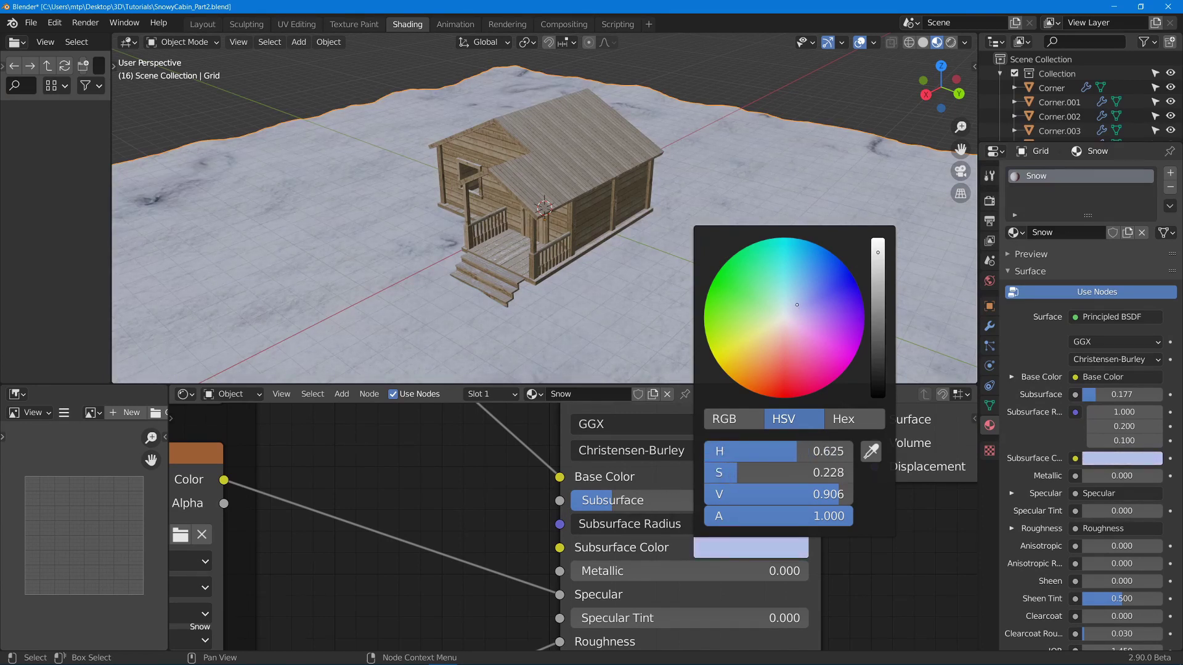
middle_click_drag(505, 345, 512, 212)
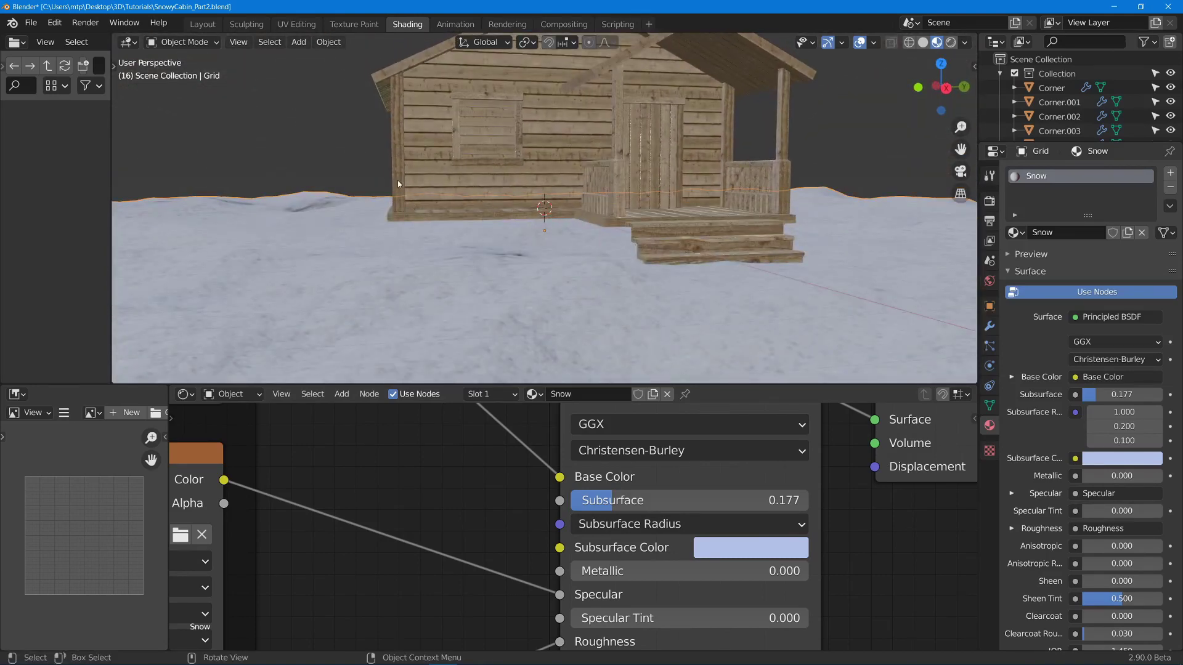
key("ctrl+s")
In the UV Editing workspace, scale up the ground grid's entire UV map by about 2.35 and check the snow texture in Object Mode
left_click(302, 27)
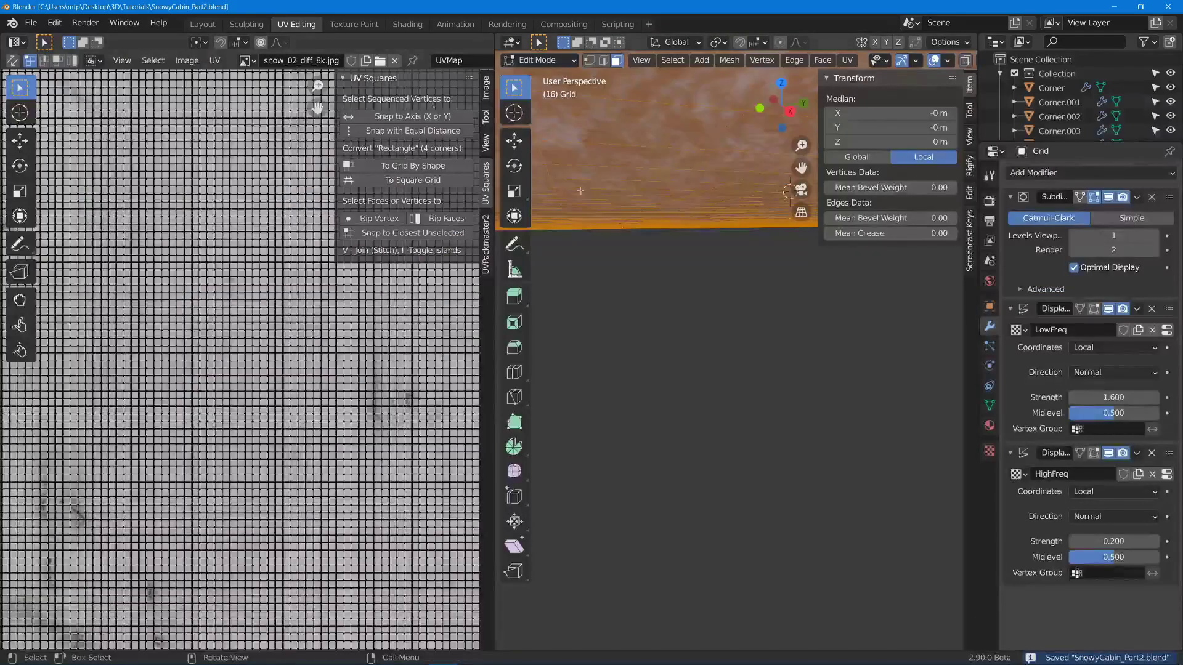
scroll(679, 272, "down", 9)
middle_click_drag(679, 272, 628, 364)
scroll(302, 353, "down", 6)
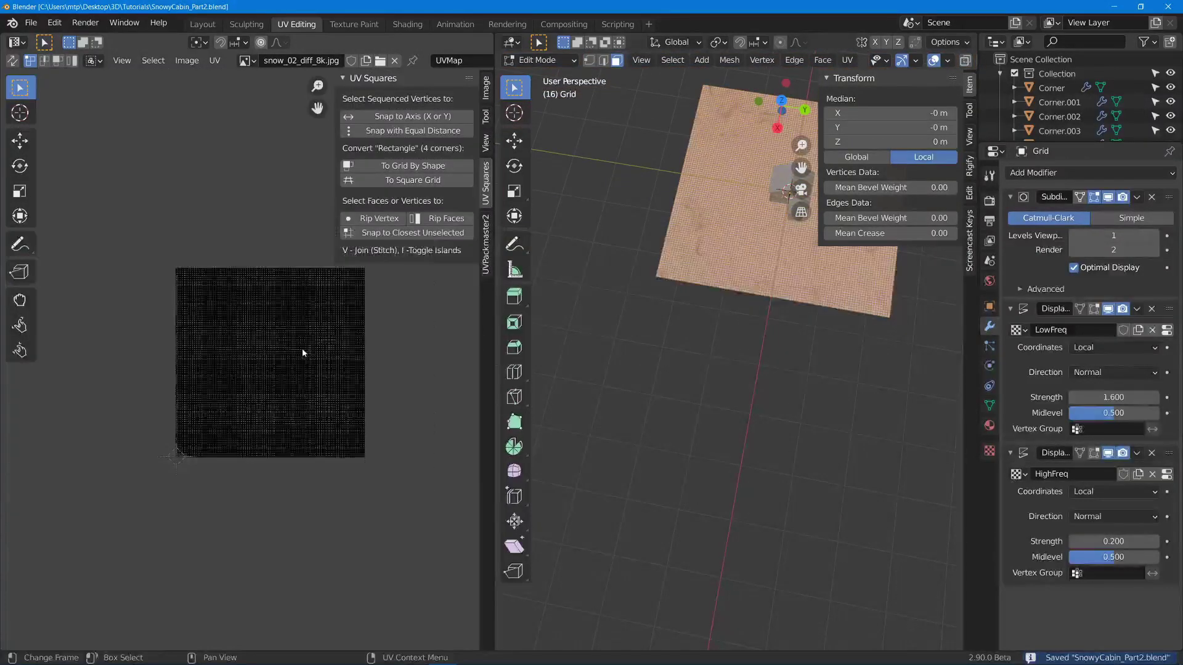
scroll(305, 357, "up", 1)
key("a")
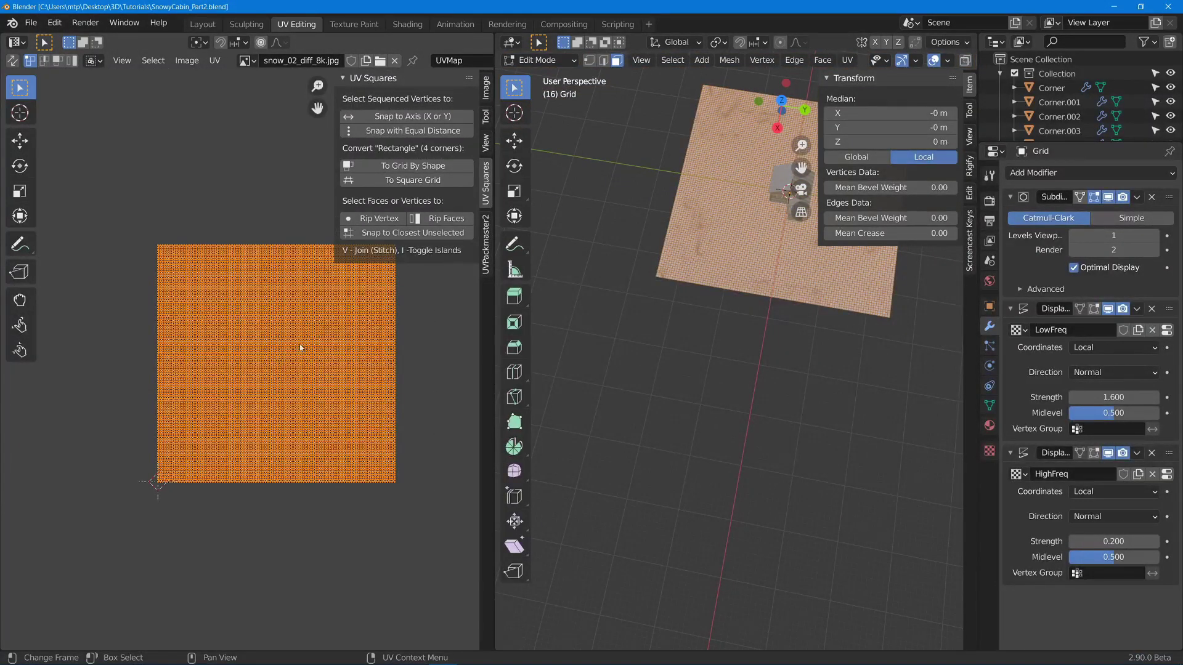
key("s")
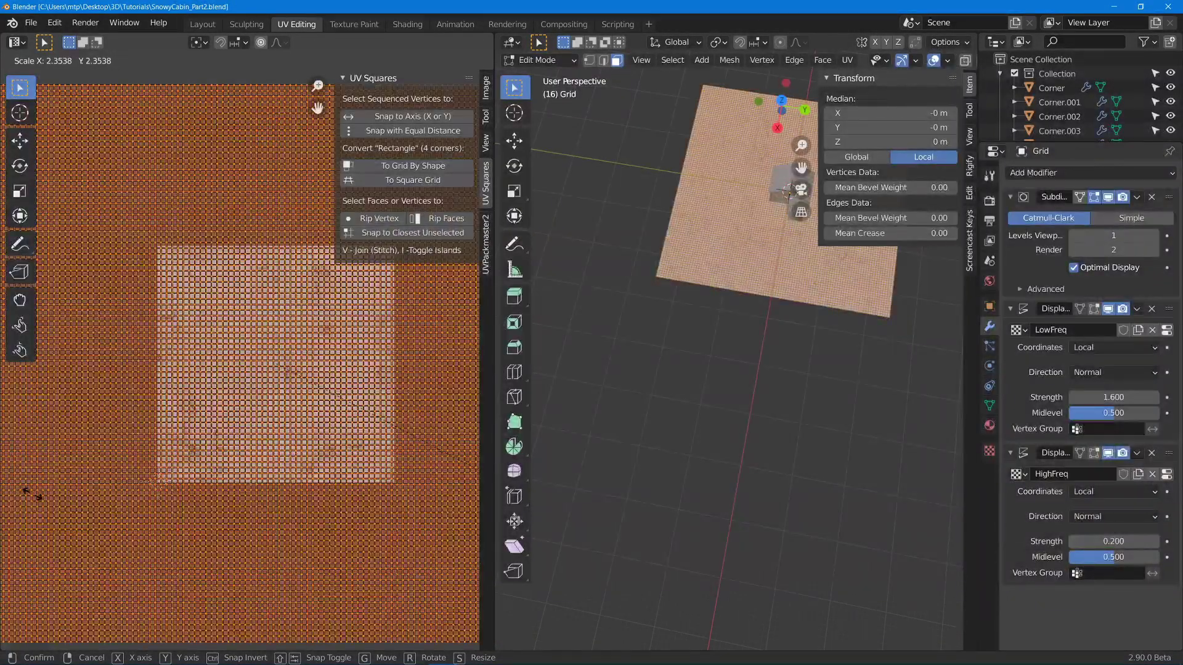
left_click(38, 498)
scroll(703, 332, "up", 10)
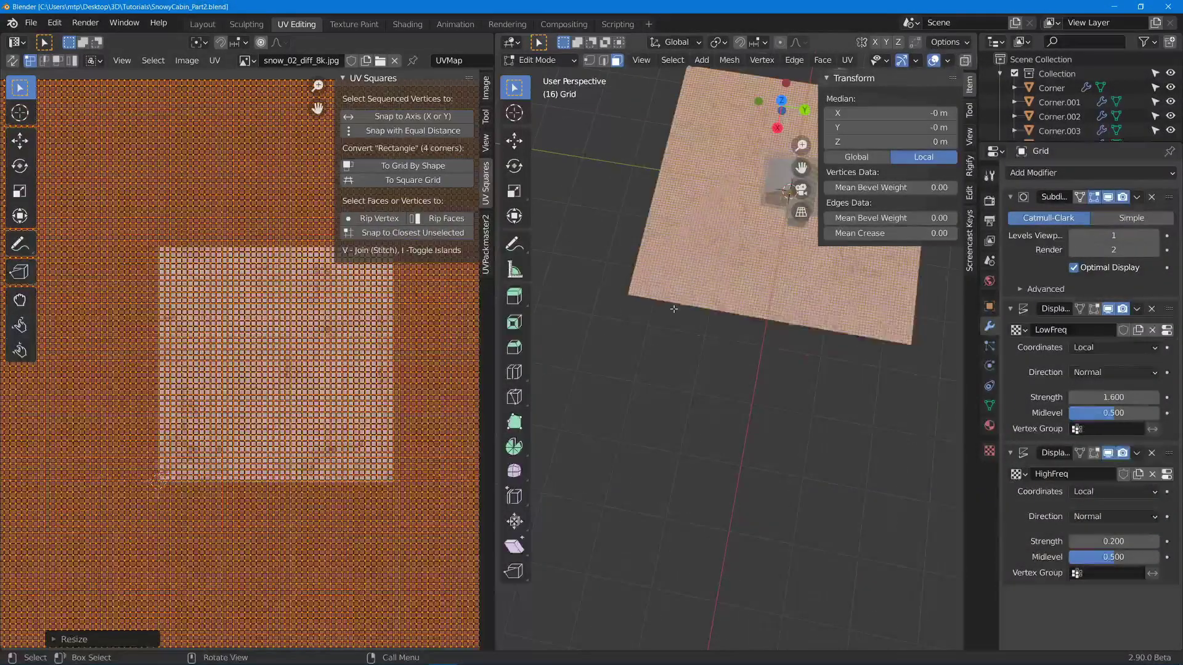
key("Tab")
scroll(707, 302, "up", 8)
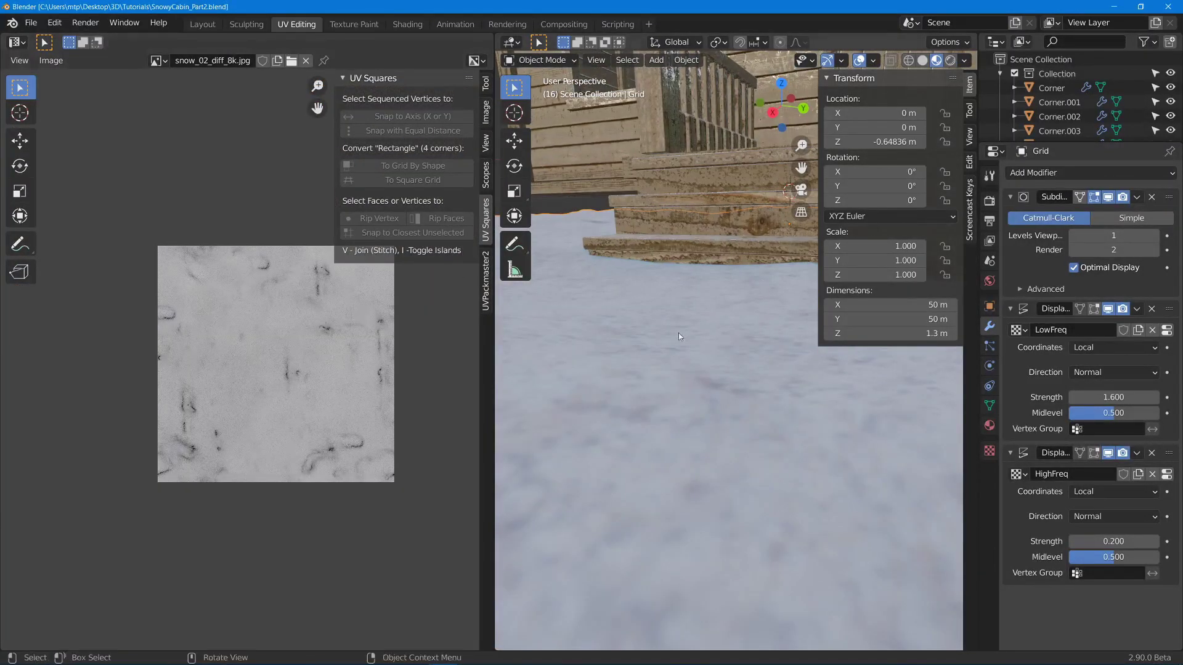
scroll(781, 424, "down", 10)
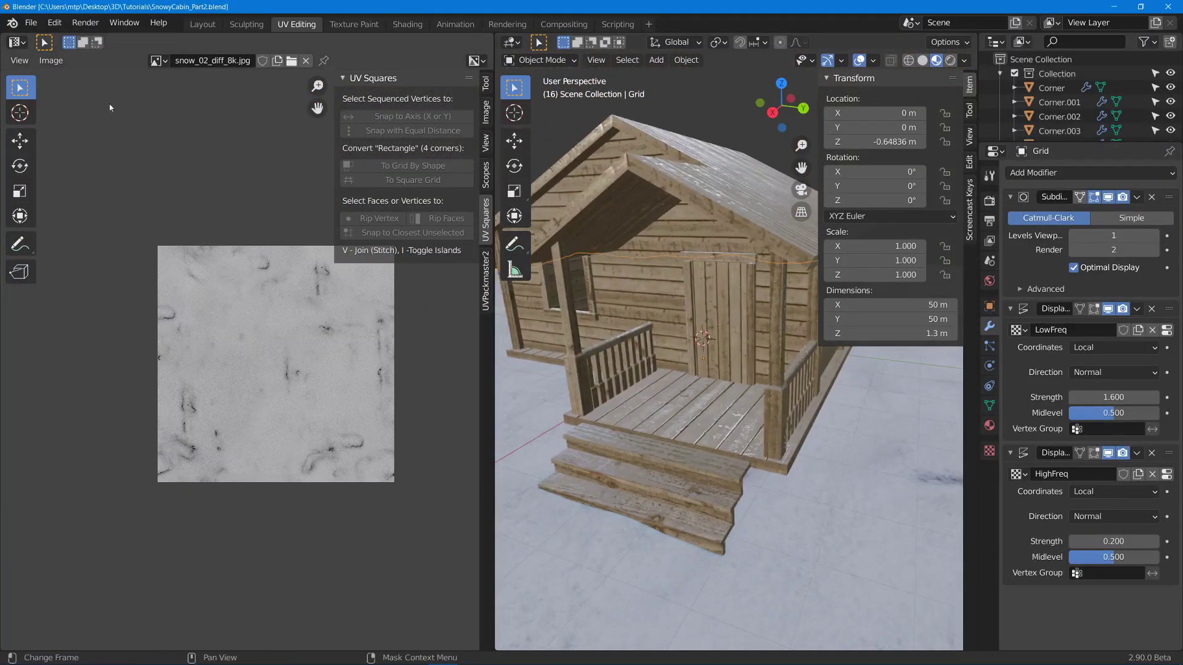
Return to the Layout workspace, examine the snowy ground around the cabin, and save the file
left_click(202, 24)
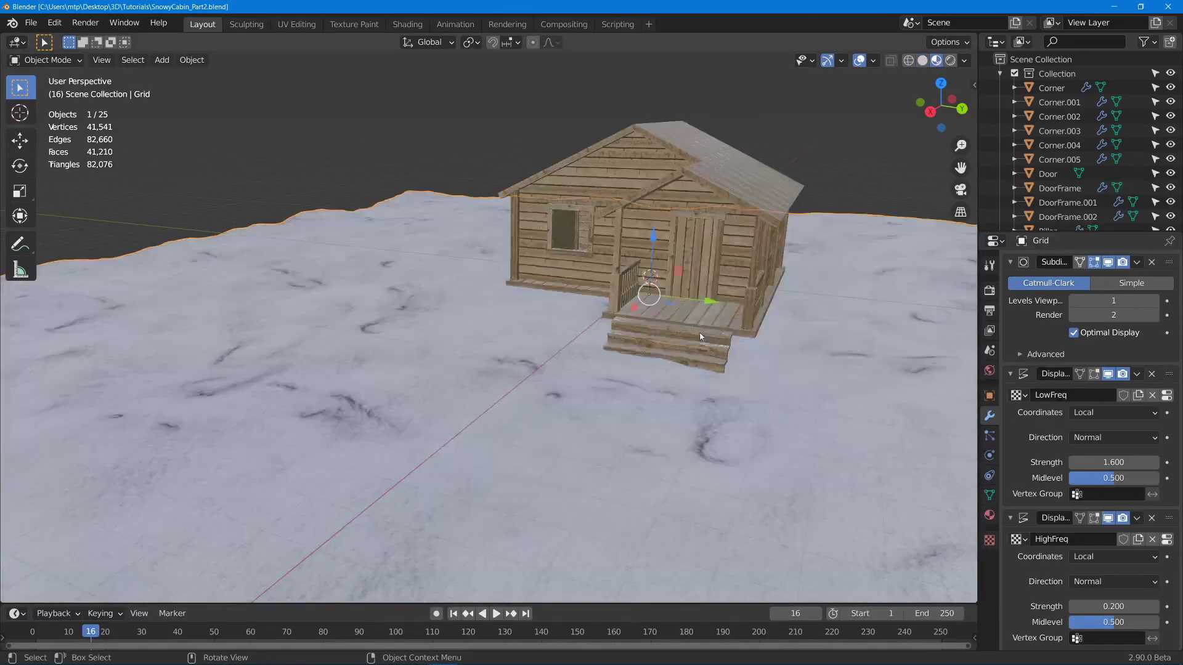
scroll(739, 310, "up", 4)
middle_click_drag(742, 310, 715, 294)
scroll(721, 299, "down", 3)
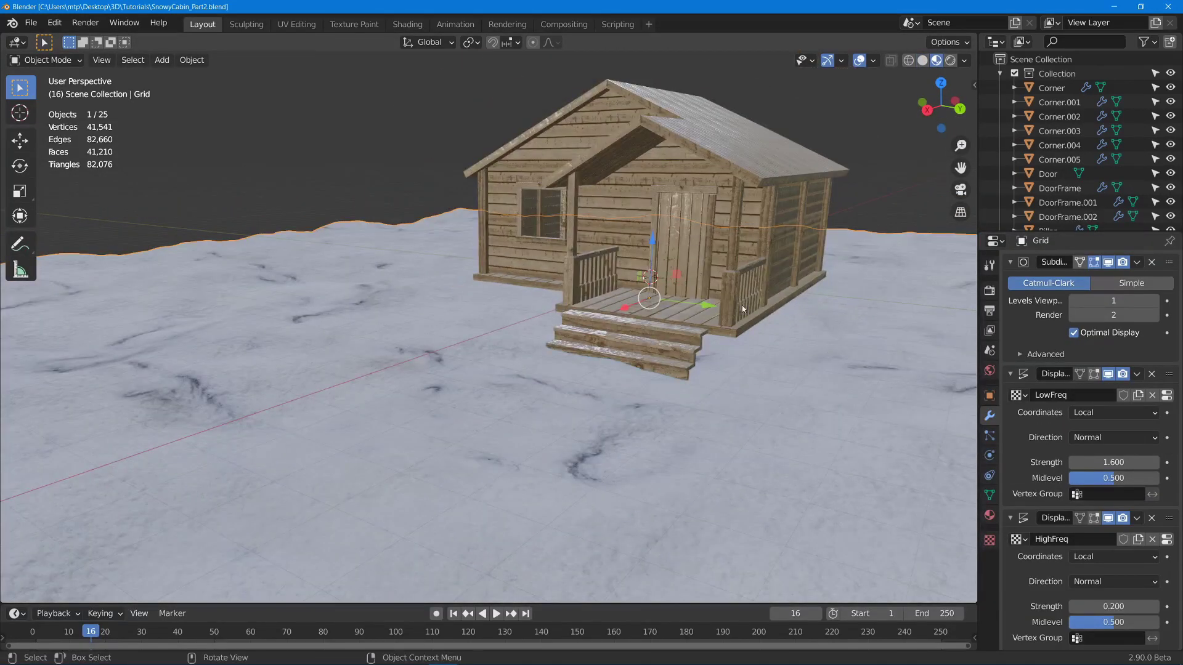
scroll(535, 379, "down", 2)
middle_click_drag(625, 420, 653, 425)
scroll(601, 392, "up", 4)
scroll(689, 448, "up", 3)
key("ctrl+s")
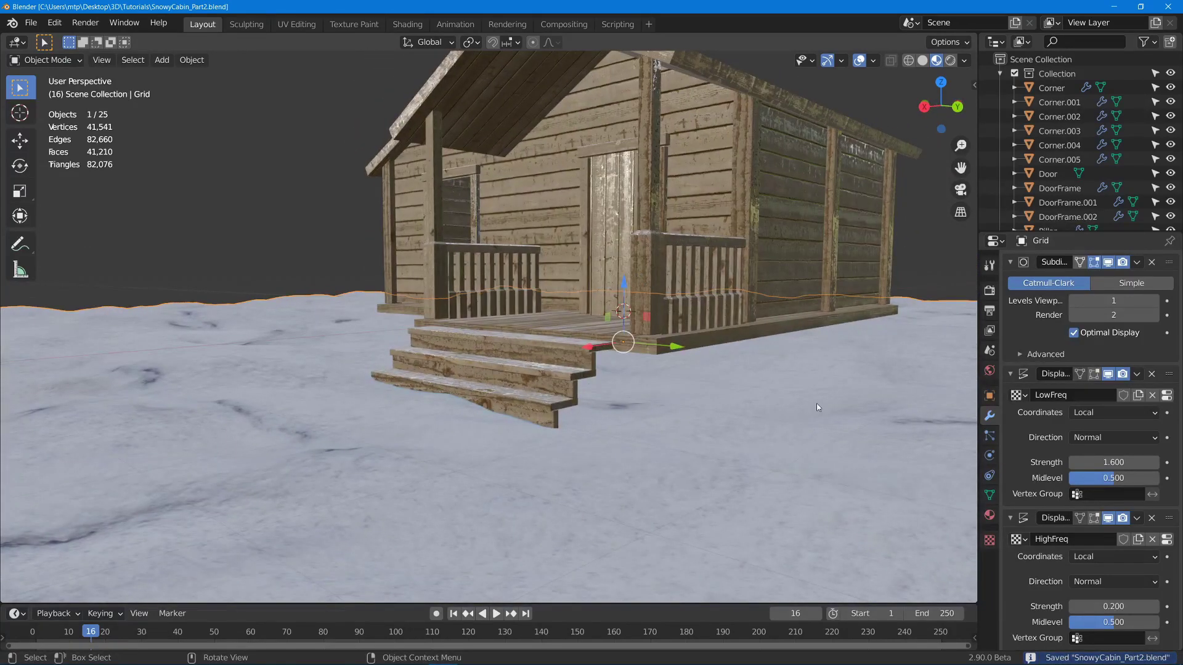
middle_click_drag(797, 303, 848, 376)
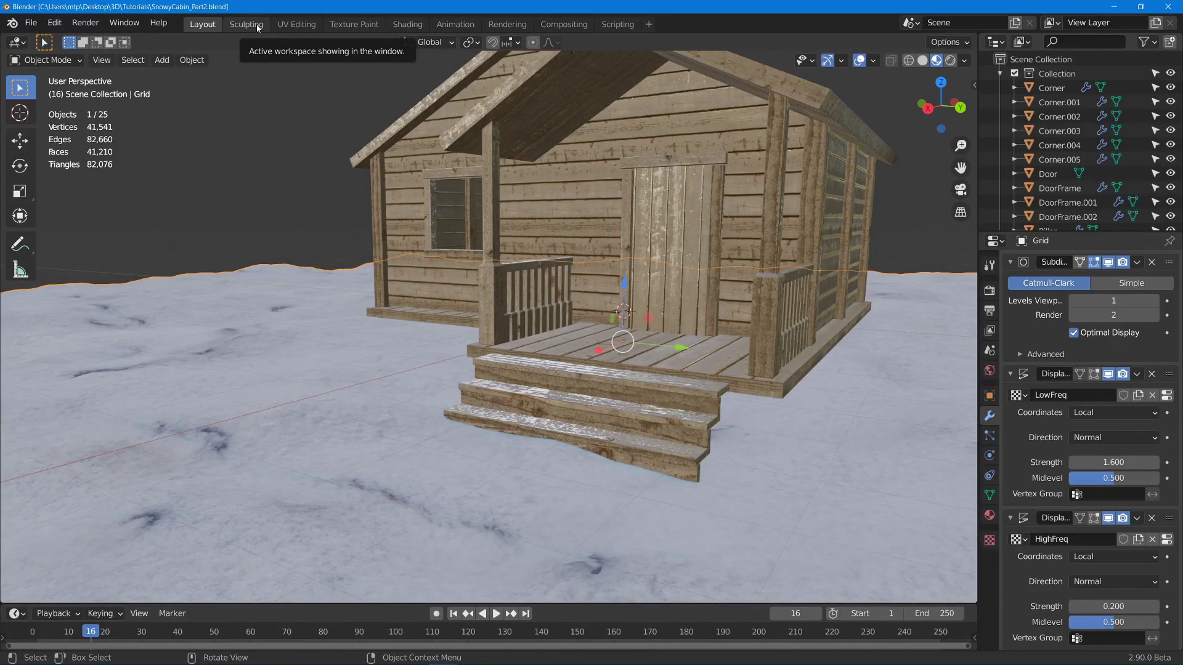
In the Sculpting workspace, turn off X symmetry and choose the Grab brush with a 500 px radius for the ground
left_click(256, 24)
scroll(502, 298, "down", 8)
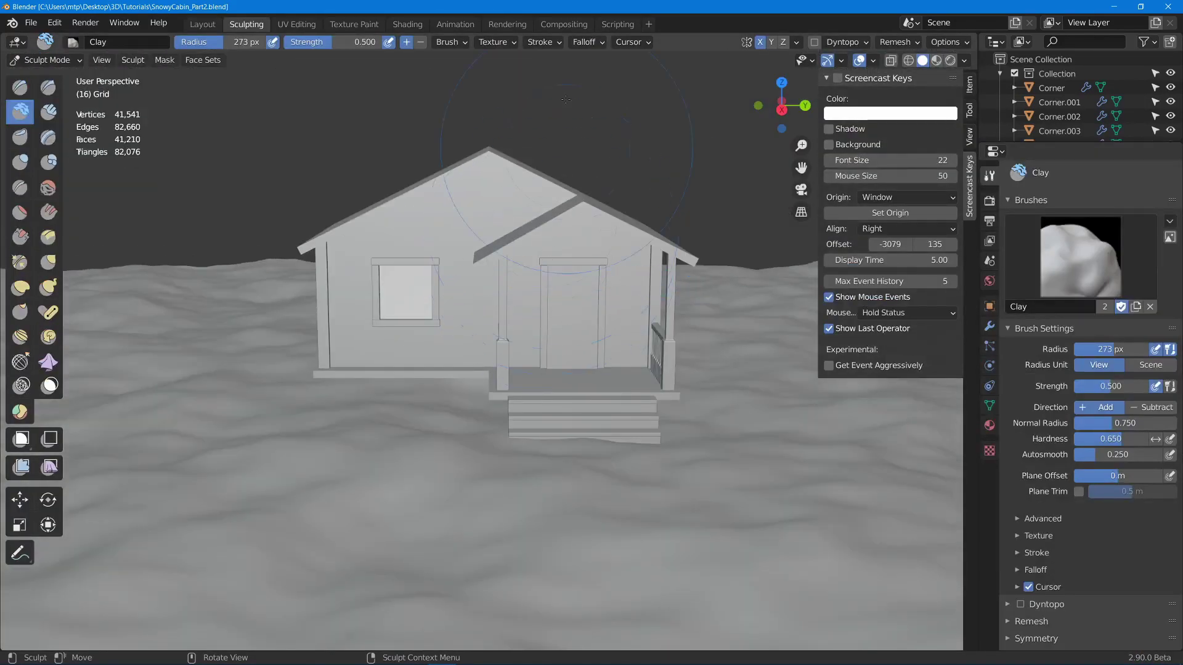
left_click(761, 42)
left_click(797, 42)
left_click(50, 261)
middle_click_drag(515, 388, 500, 405)
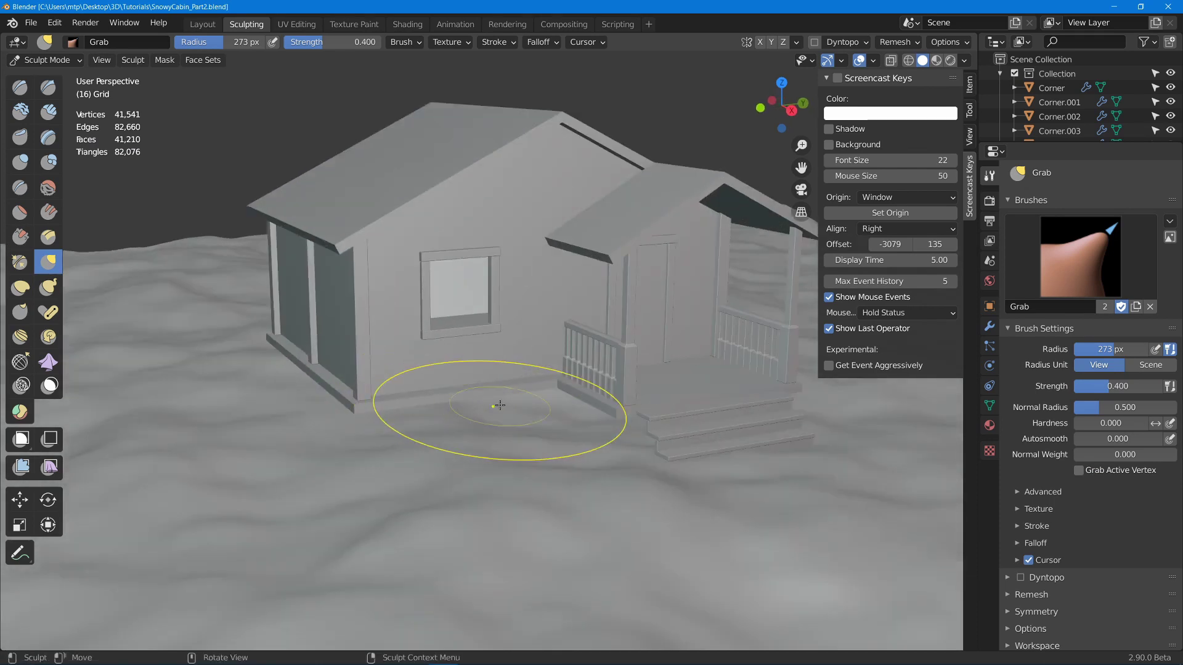
key("f")
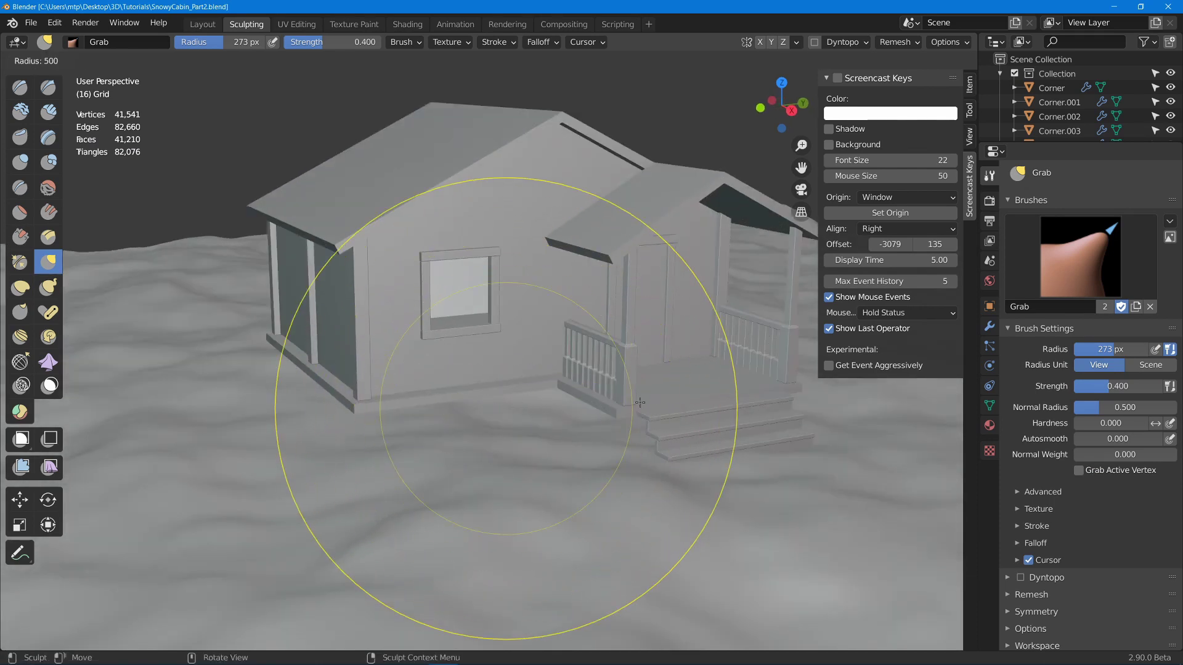
left_click(545, 388)
Grab the ground up into snow banks against the cabin's front wall below the window and around its outer corner
mouse_move(556, 401)
left_mouse_down()
mouse_move(555, 355)
mouse_move(548, 382)
left_mouse_up()
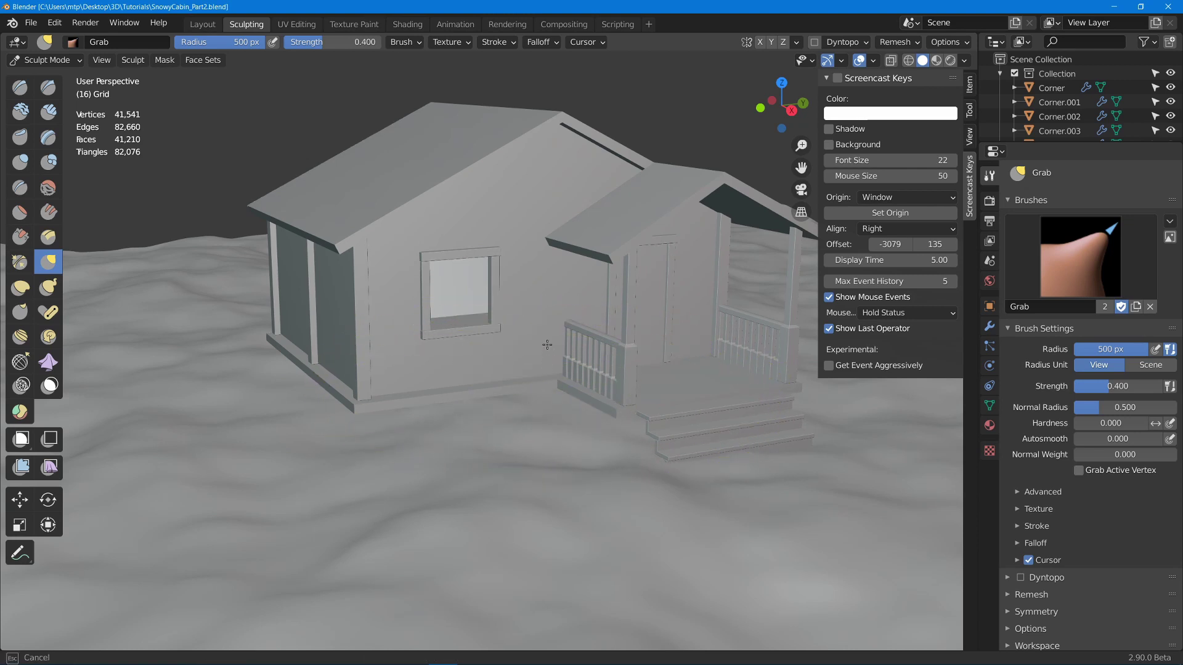
mouse_move(549, 334)
left_mouse_down()
mouse_move(534, 380)
mouse_move(538, 358)
left_mouse_up()
middle_click_drag(535, 409, 564, 394)
mouse_move(618, 399)
left_mouse_down()
mouse_move(623, 361)
mouse_move(654, 418)
mouse_move(654, 402)
left_mouse_up()
left_click_drag(557, 361, 554, 372)
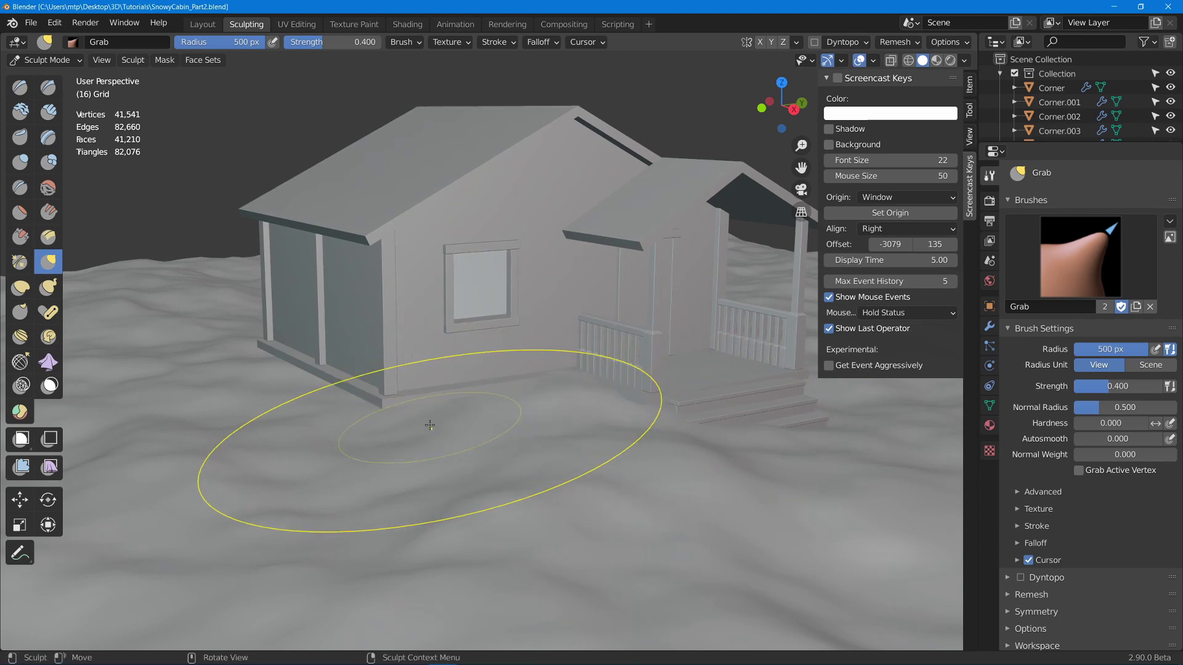
left_click_drag(430, 428, 436, 373)
left_click_drag(368, 426, 378, 388)
middle_click_drag(379, 375, 442, 399)
left_click_drag(489, 424, 496, 363)
Raise the ground with the Grab brush around the porch steps, partly burying the lower steps in snow
mouse_move(497, 394)
middle_mouse_down()
mouse_move(475, 423)
mouse_move(414, 361)
middle_mouse_up()
mouse_move(636, 370)
middle_mouse_down()
mouse_move(570, 371)
mouse_move(493, 401)
middle_mouse_up()
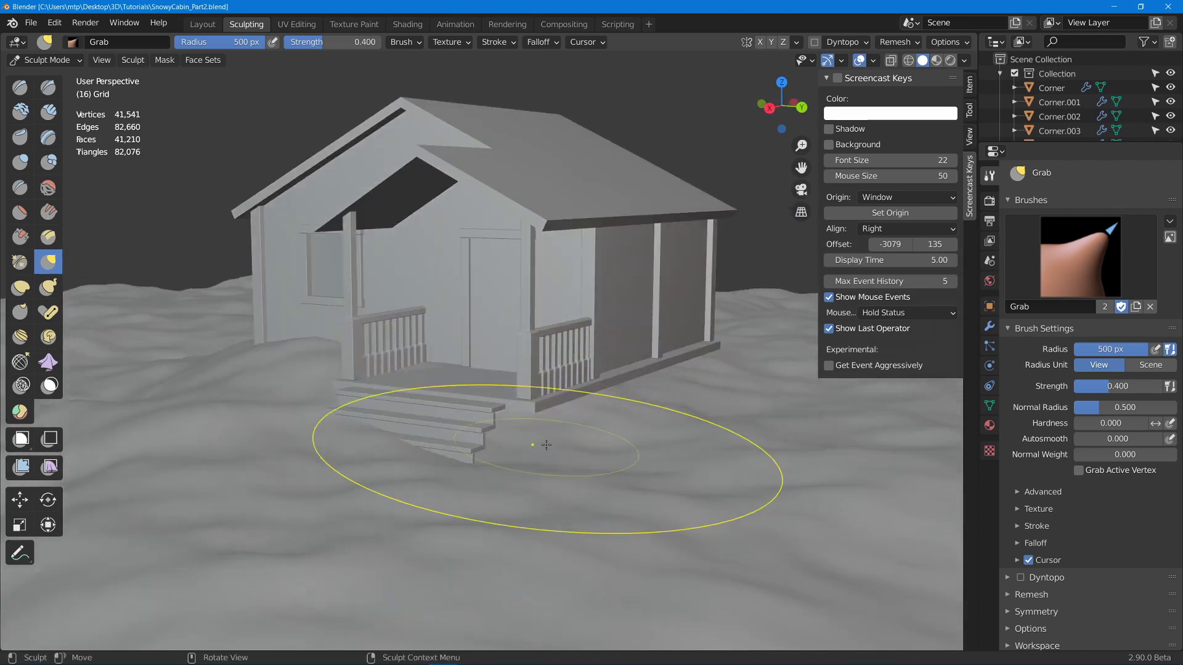
left_click_drag(543, 442, 548, 371)
left_click_drag(552, 287, 553, 281)
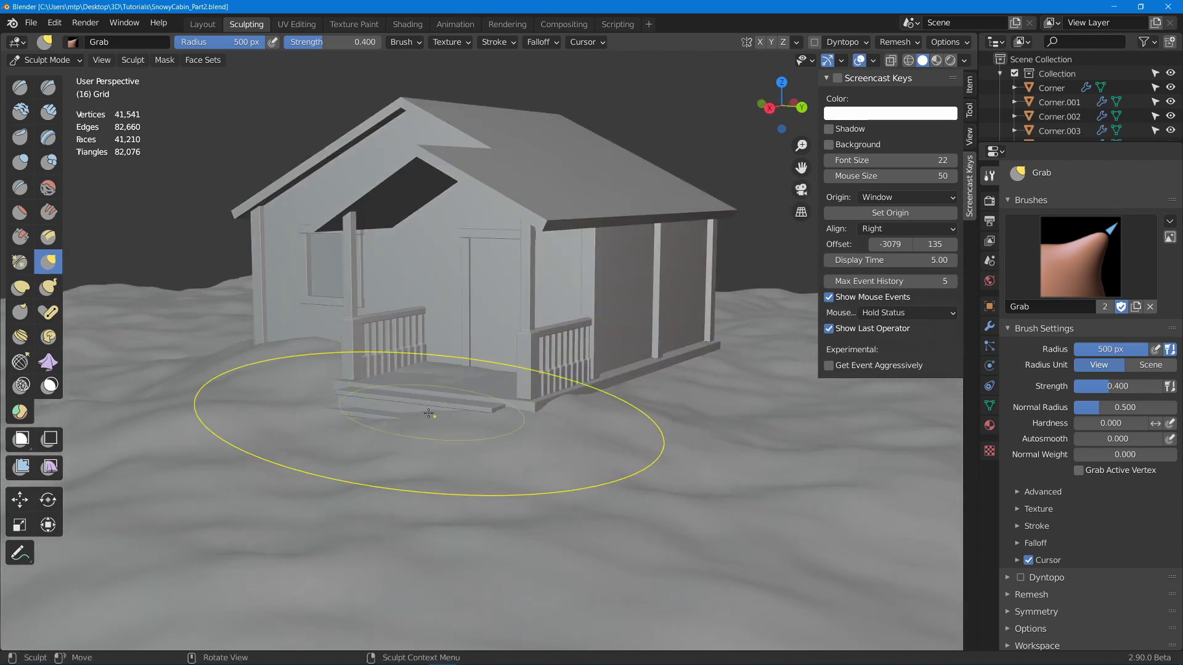
mouse_move(363, 428)
left_mouse_down()
mouse_move(382, 449)
mouse_move(437, 460)
left_mouse_up()
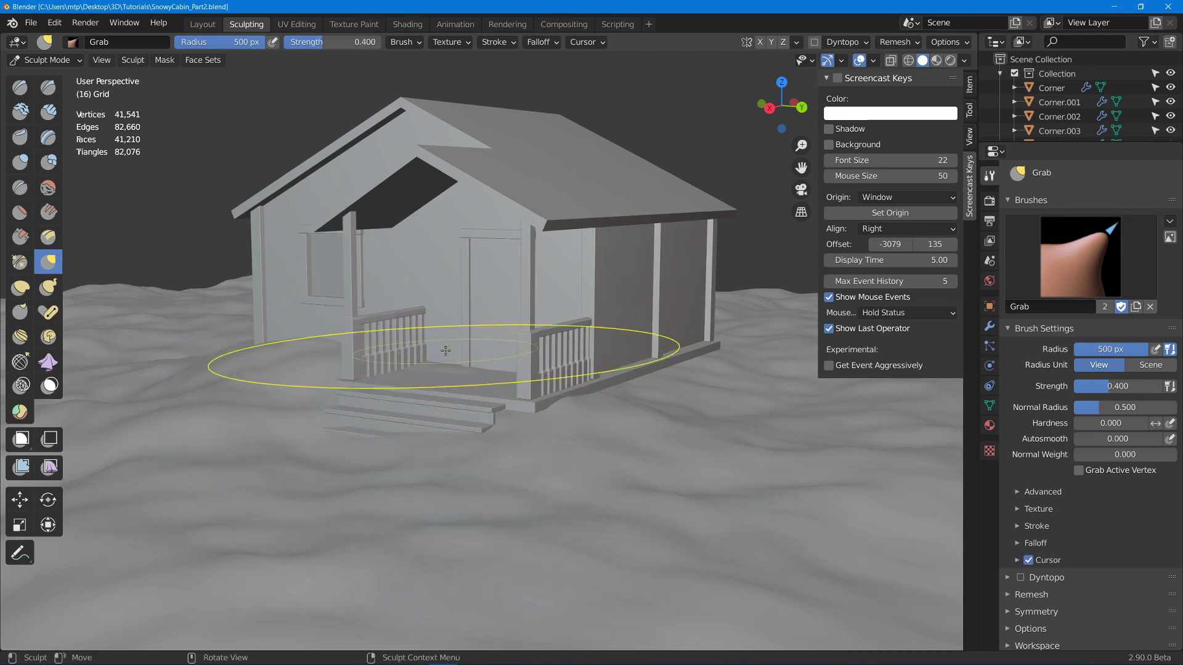
left_click_drag(443, 358, 441, 384)
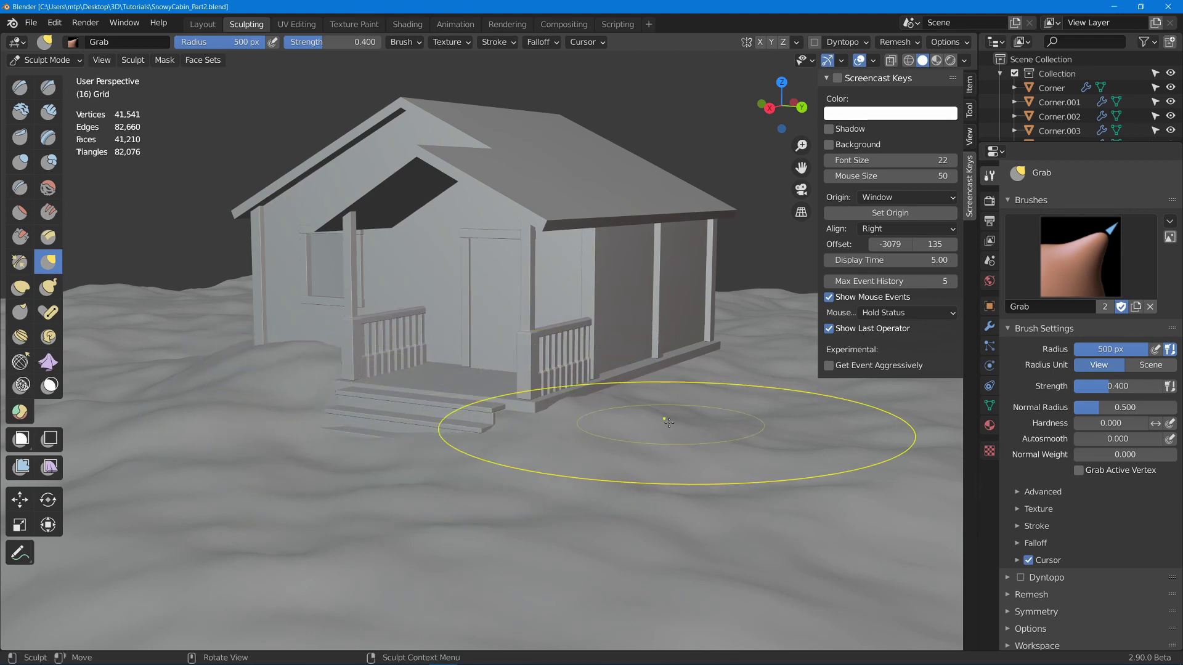
Grab the ground up into uneven snow drifts along the cabin's long side wall, from the porch to the rear corner
middle_click_drag(664, 408, 609, 404)
left_click_drag(487, 401, 497, 343)
left_click_drag(548, 434, 580, 353)
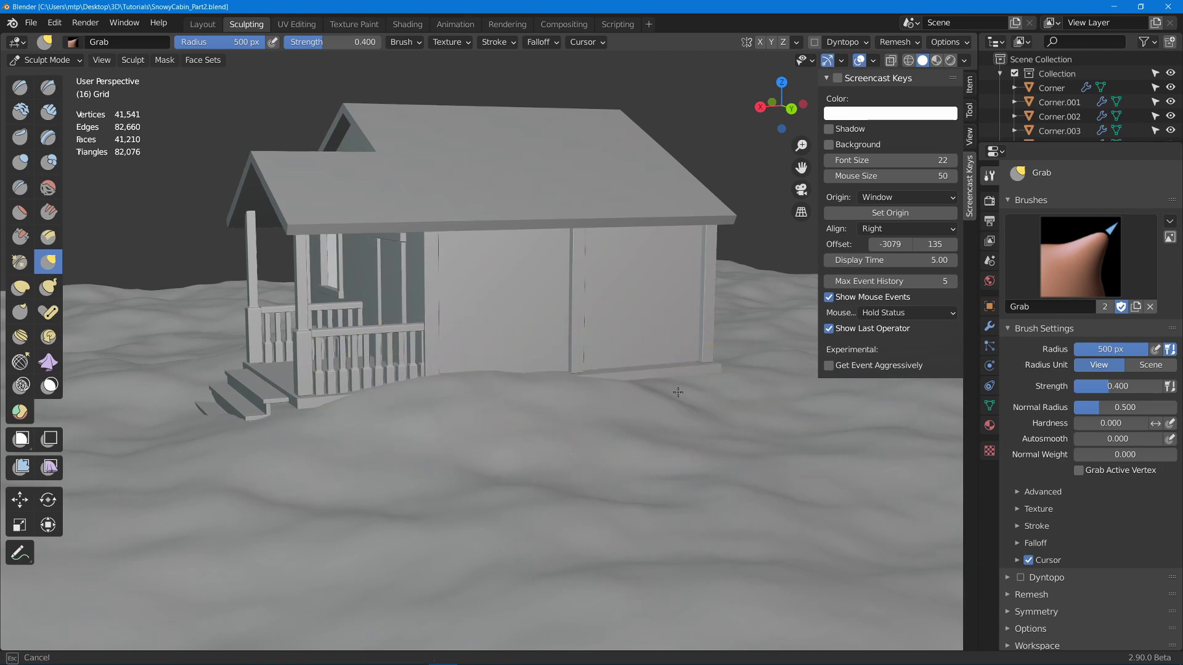
left_click_drag(695, 335, 696, 338)
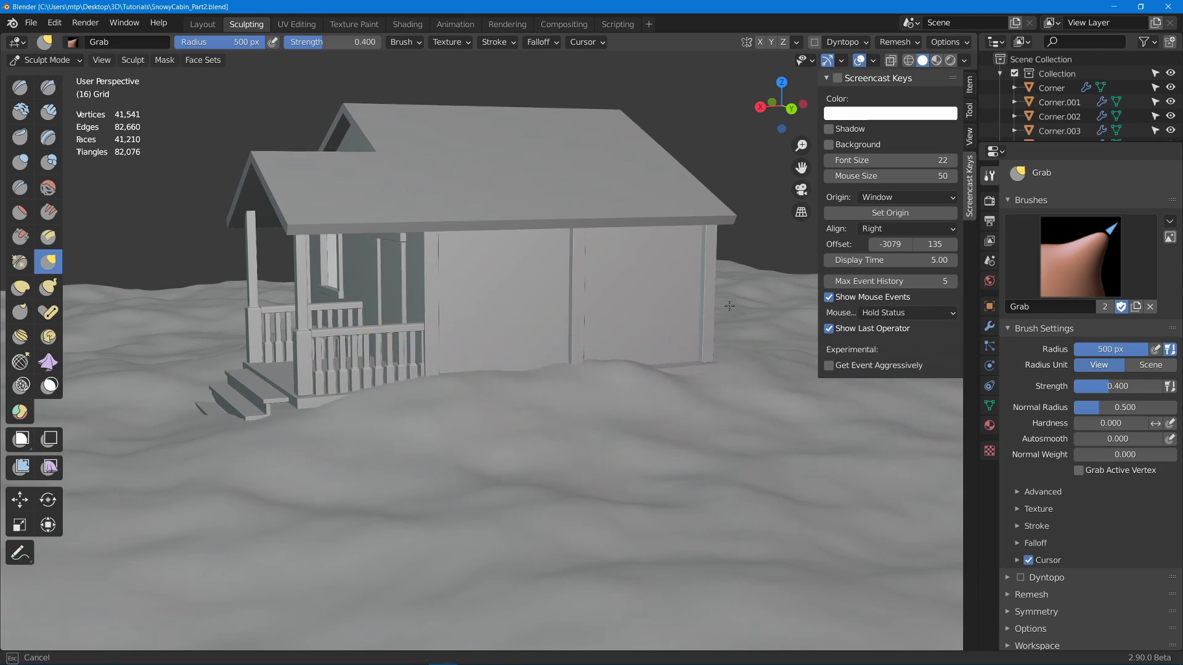
left_click_drag(682, 391, 686, 355)
mouse_move(553, 362)
left_mouse_down()
mouse_move(441, 398)
mouse_move(442, 416)
left_mouse_up()
Set the Grab brush radius to 216 px and refine the snow around the porch steps
middle_click_drag(428, 417, 449, 418)
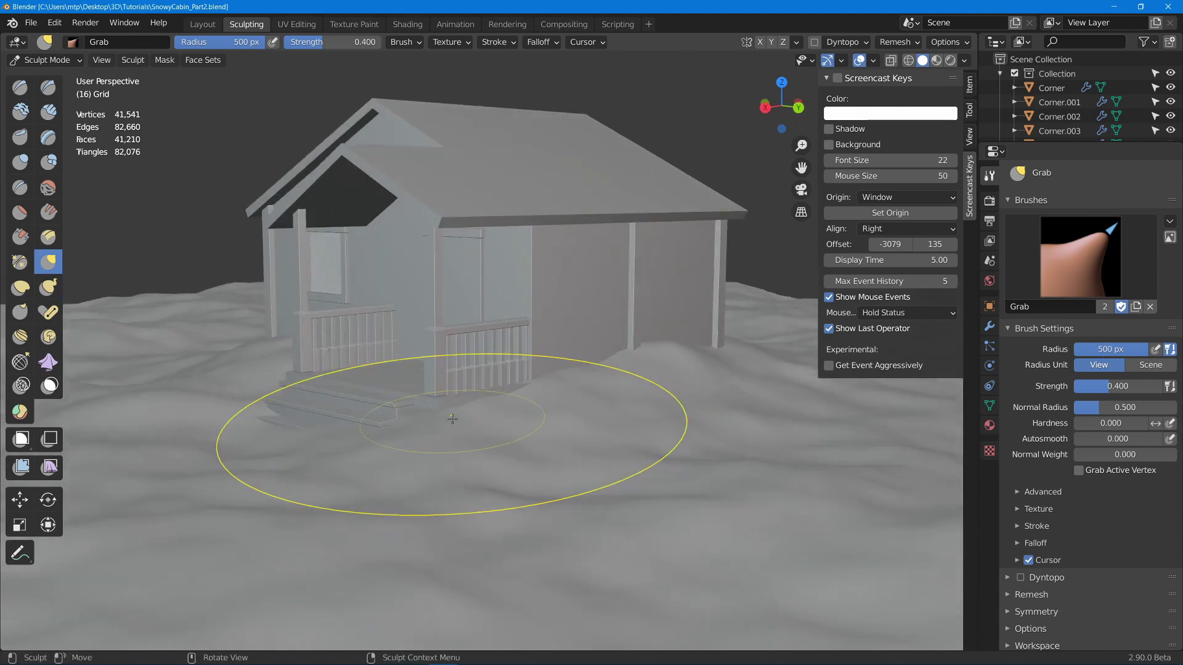
key("f")
left_click(318, 441)
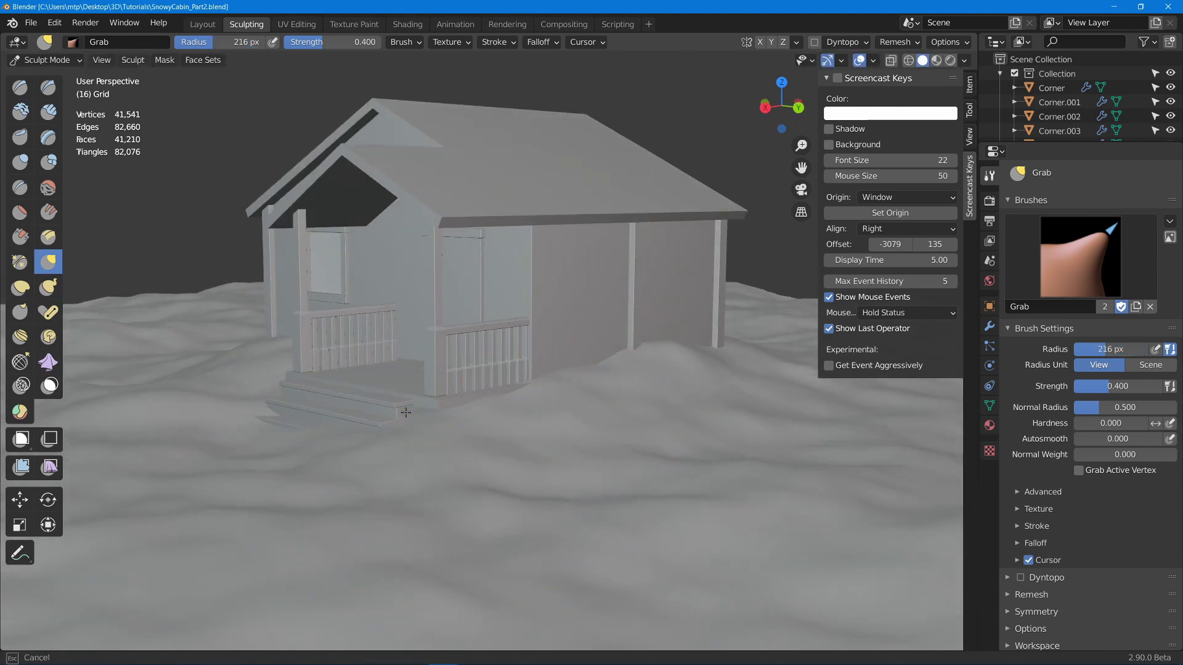
mouse_move(409, 399)
middle_mouse_down()
mouse_move(468, 427)
mouse_move(565, 385)
middle_mouse_up()
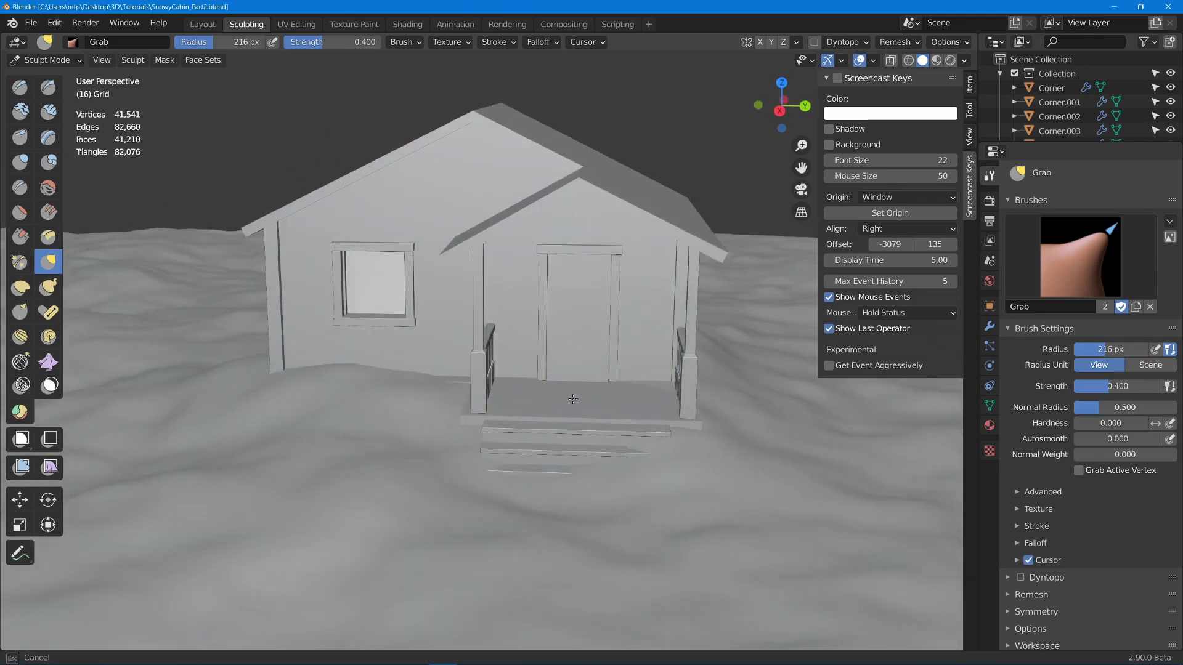
mouse_move(650, 386)
middle_mouse_down()
mouse_move(671, 356)
mouse_move(580, 391)
middle_mouse_up()
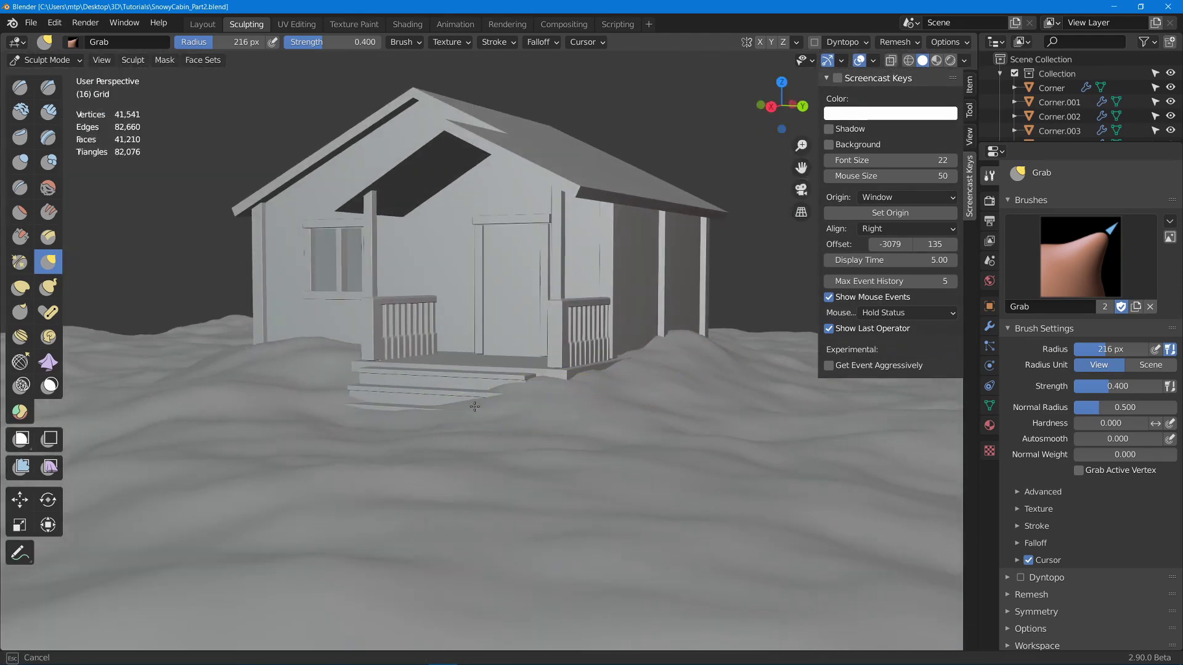
mouse_move(475, 418)
middle_mouse_down()
mouse_move(540, 370)
mouse_move(563, 289)
middle_mouse_up()
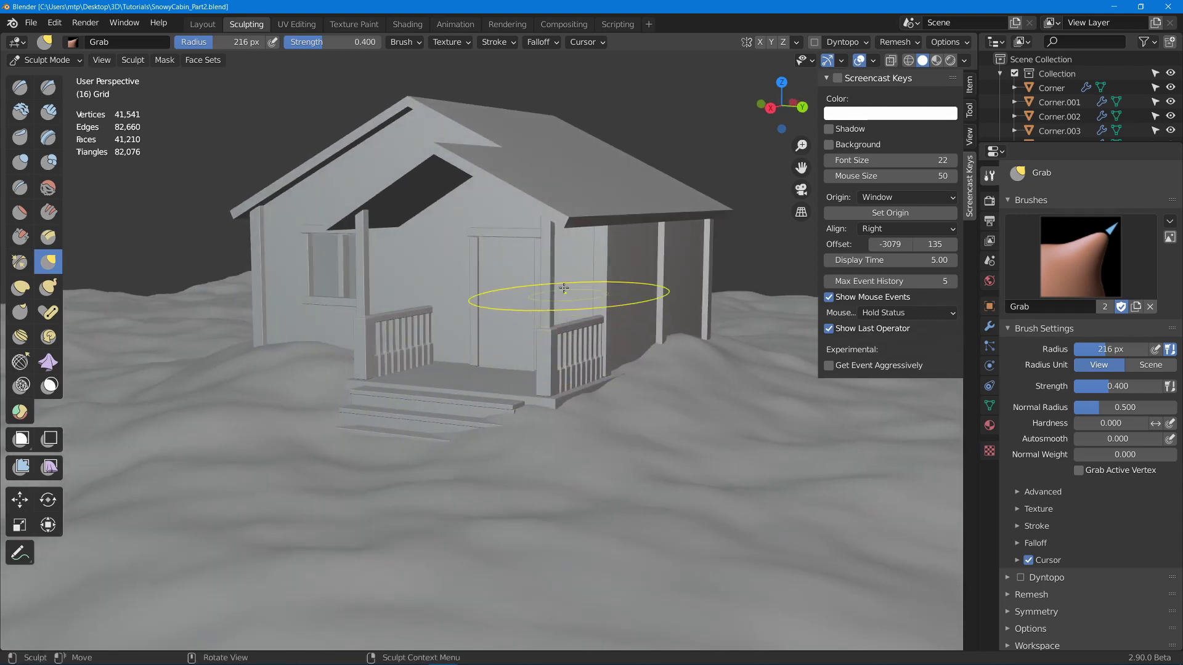
Save the file and check the sculpted snow banks around the textured cabin in the Layout workspace
key("ctrl+s")
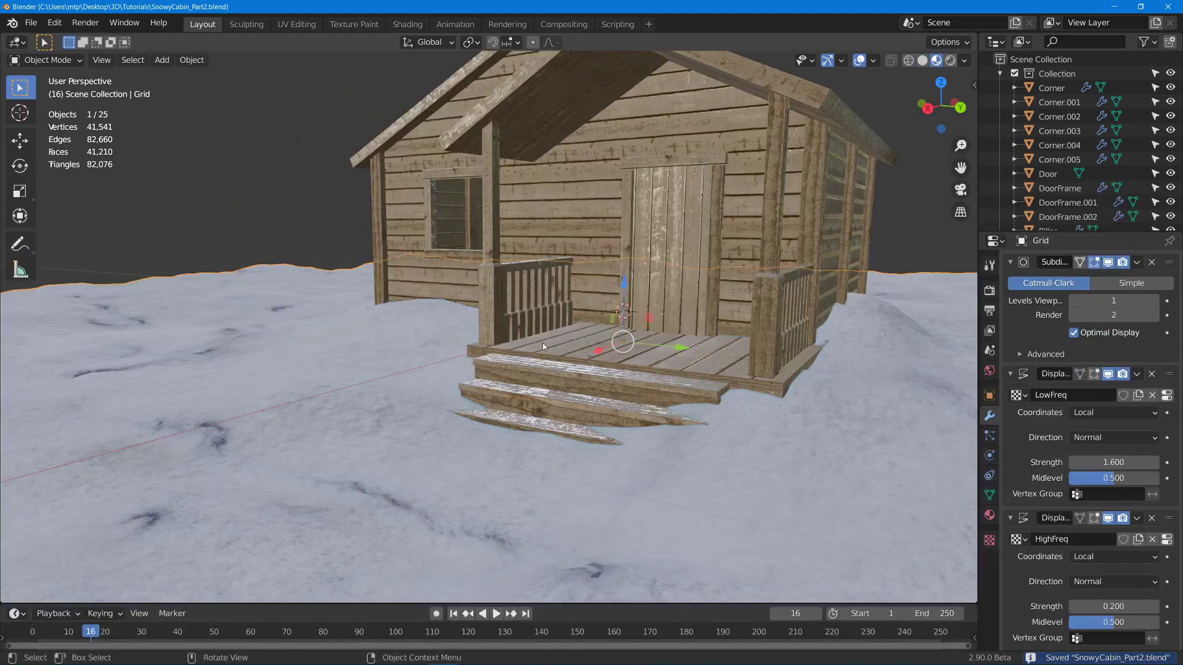
scroll(607, 344, "down", 2)
middle_click_drag(607, 345, 528, 338)
scroll(607, 351, "down", 2)
scroll(651, 356, "up", 3)
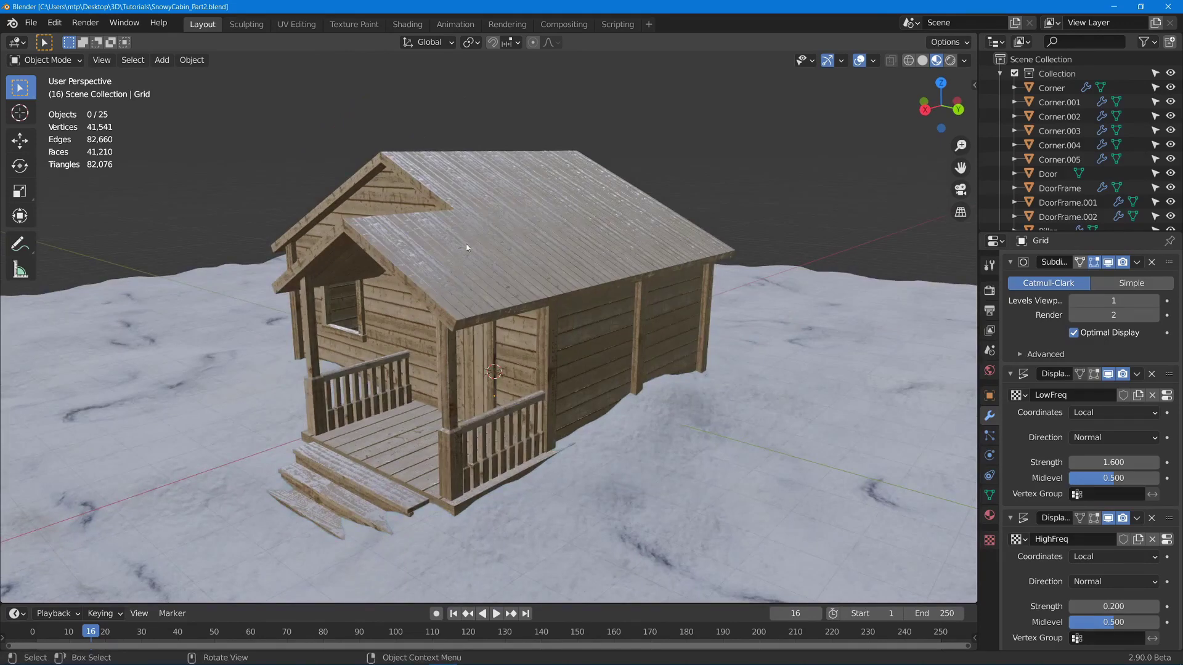
In Edit Mode on the roof, extrude the porch roof's eave end face beside the window outward by about 0.37 m
left_click(534, 191)
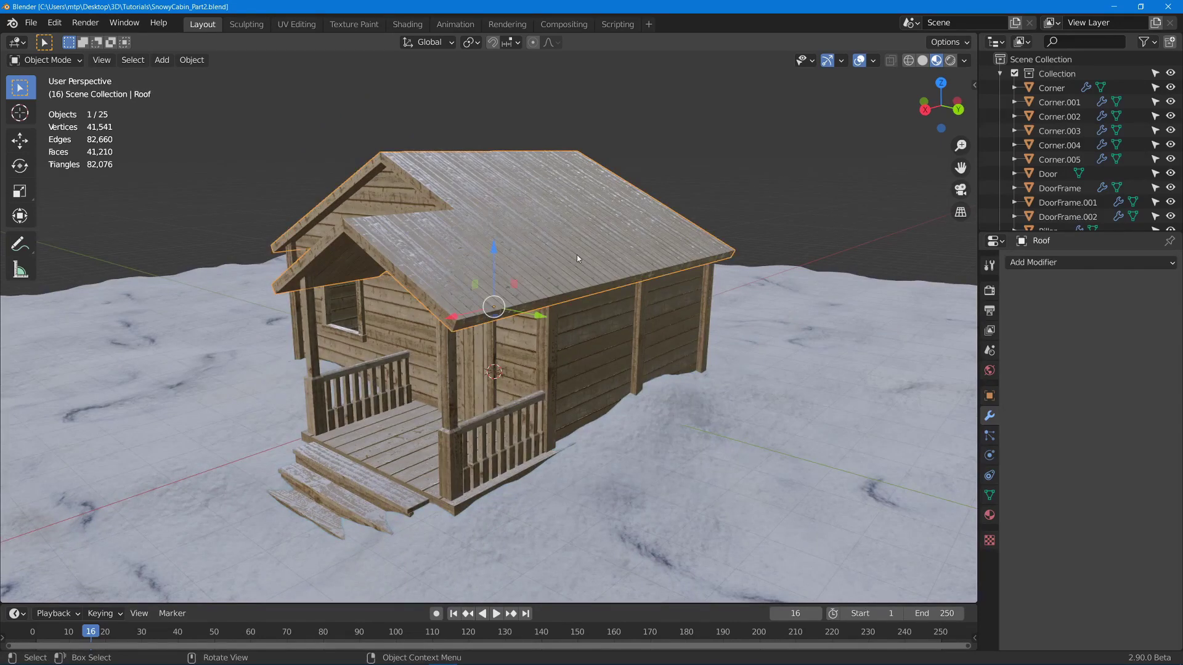
scroll(610, 264, "up", 2)
middle_click_drag(576, 255, 636, 270)
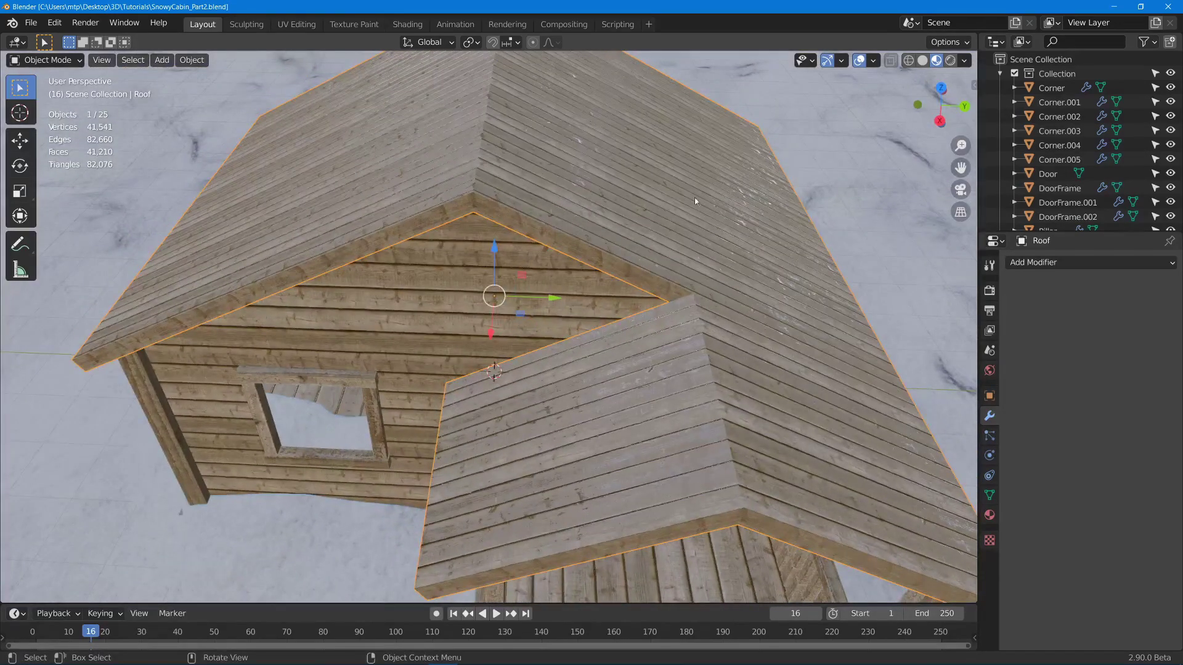
key("Tab")
middle_click_drag(690, 213, 760, 162)
scroll(708, 209, "down", 4)
scroll(739, 197, "up", 6)
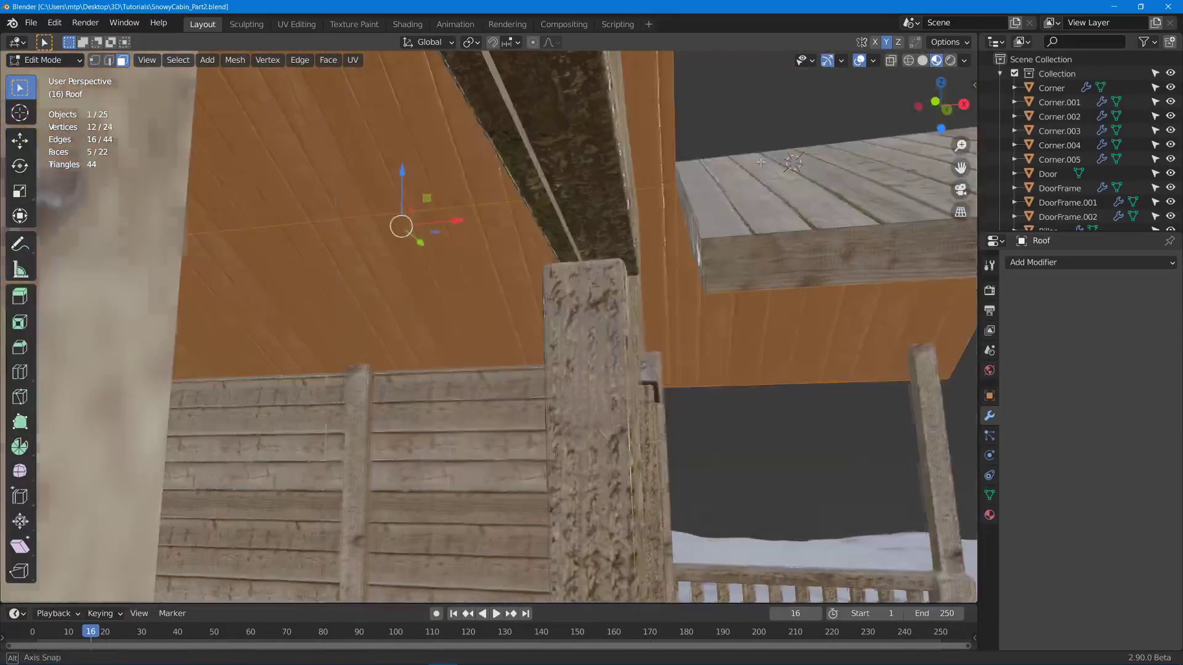
left_click(685, 231)
left_click(692, 223)
mouse_move(696, 223)
middle_mouse_down()
mouse_move(709, 217)
mouse_move(709, 237)
middle_mouse_up()
key("e")
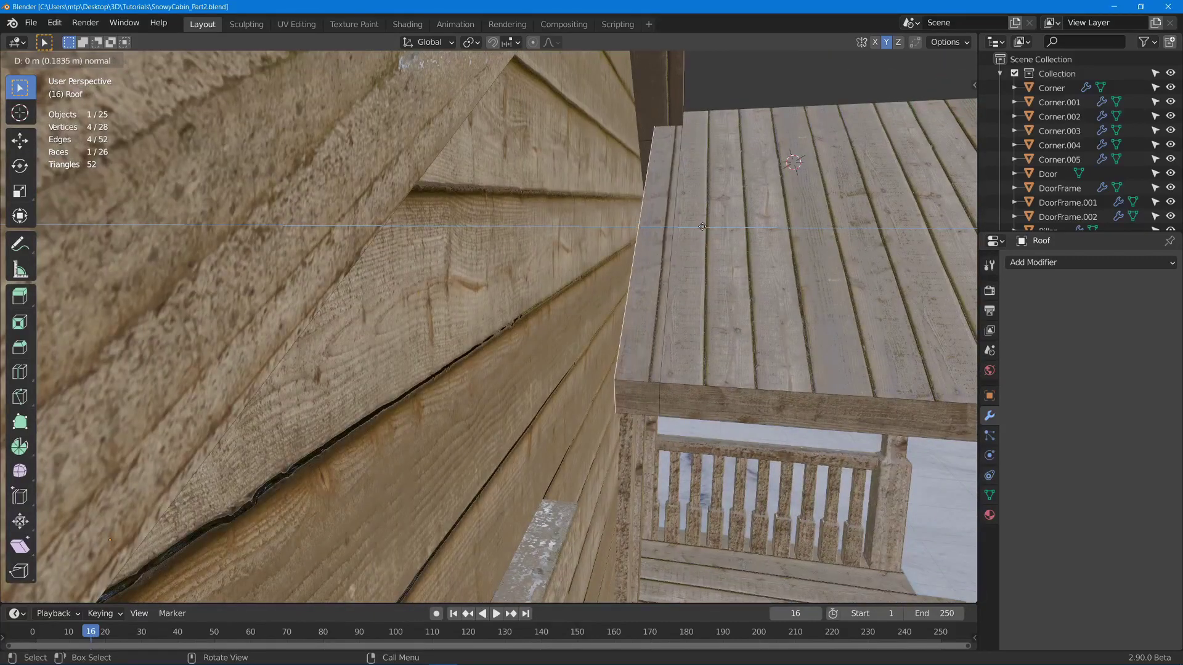
left_click(672, 217)
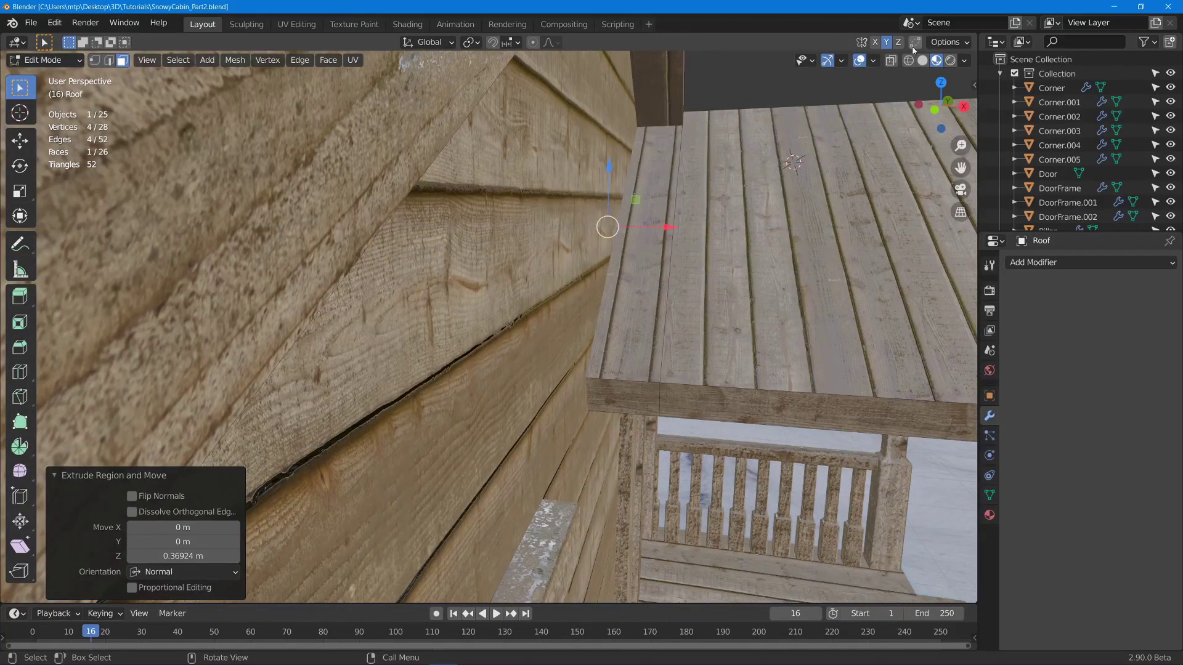
Check that Correct Face Attributes is on in the mesh options, turn off Y mirroring, and deselect the roof face
left_click(948, 43)
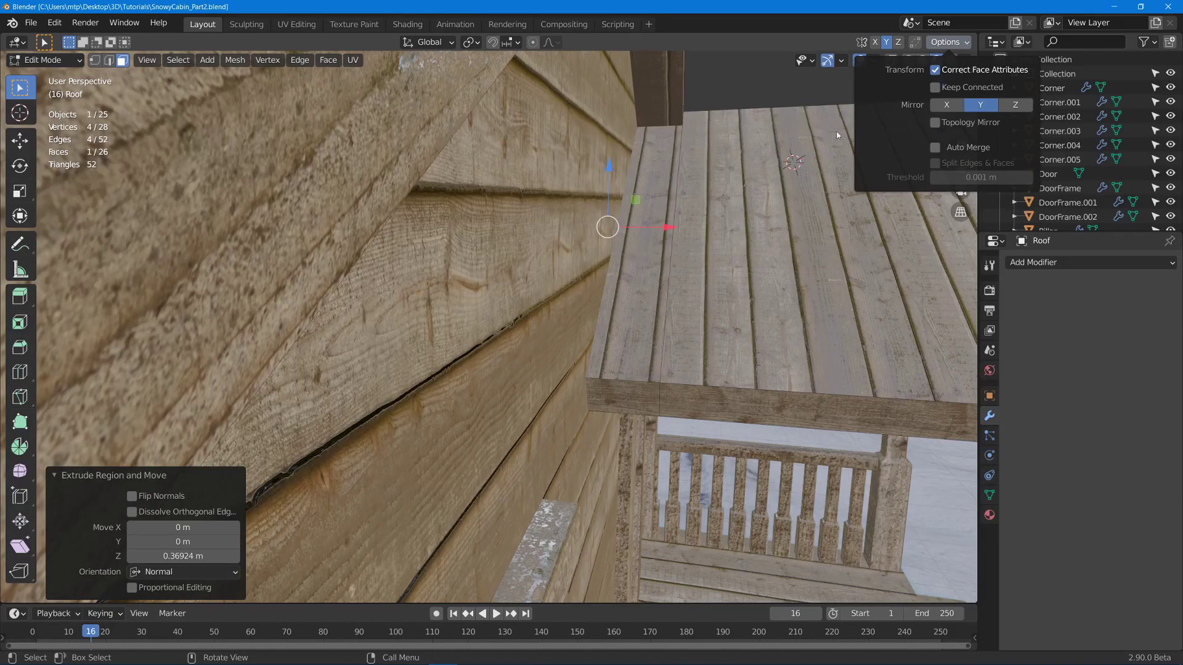
middle_click_drag(838, 134, 781, 212)
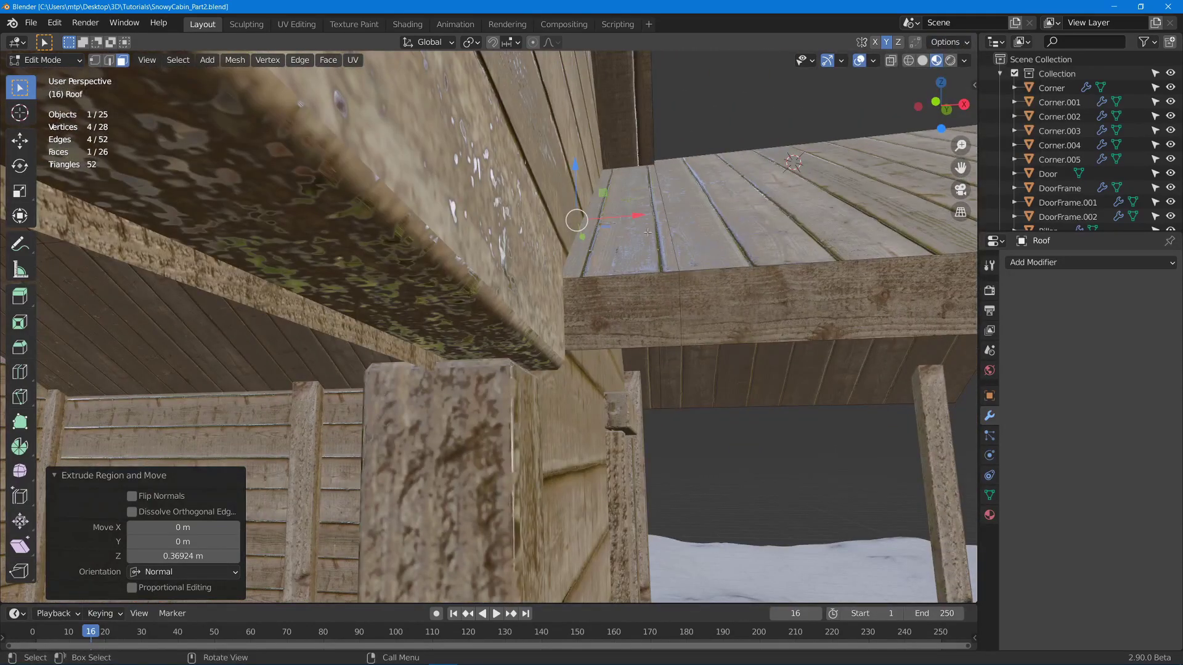
middle_click_drag(648, 233, 558, 289)
scroll(801, 151, "down", 4)
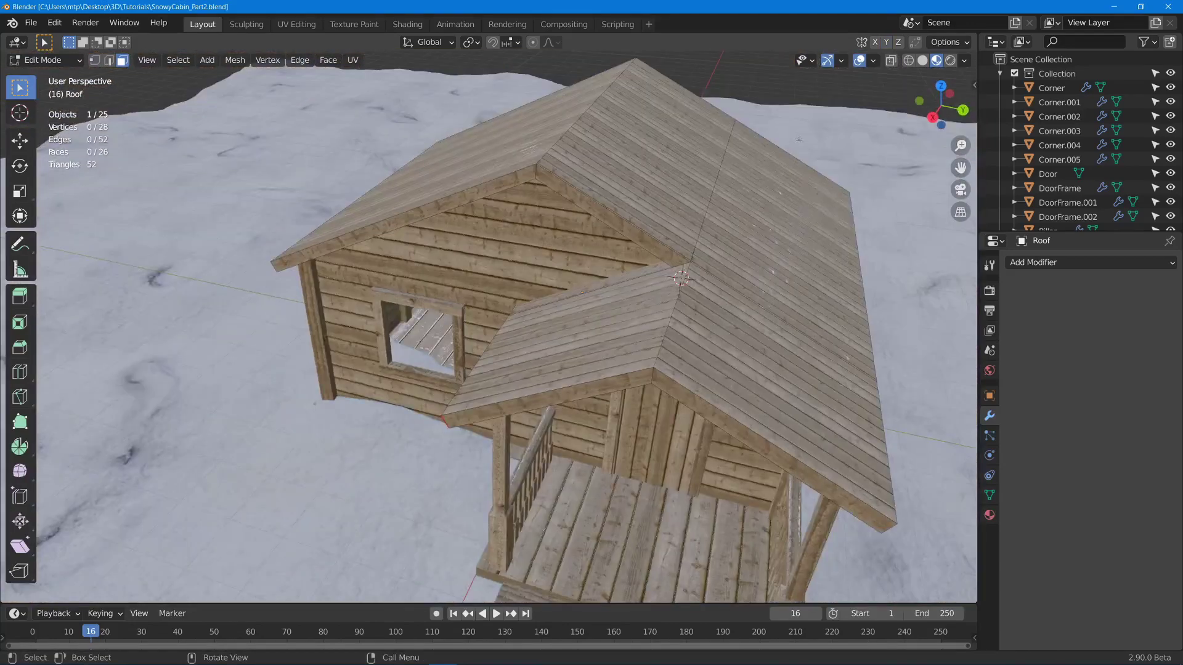
Add 8 centred loop cuts parallel to the ridge on the large roof slope between the porch ridge line and the eave
key("ctrl+r")
scroll(747, 411, "up", 7)
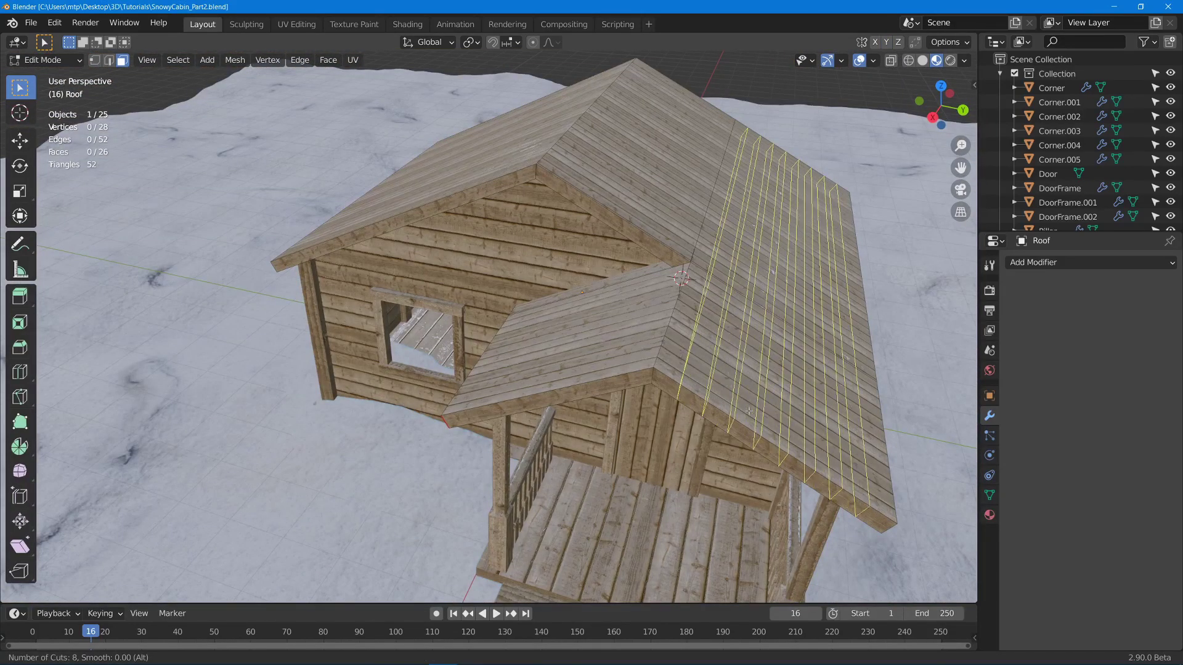
left_click(749, 411)
right_click(748, 411)
key("alt+a")
Add 10 evenly spaced loop cuts to the porch roof's short slope on the window side, leaving nothing selected
middle_click_drag(696, 388, 714, 400)
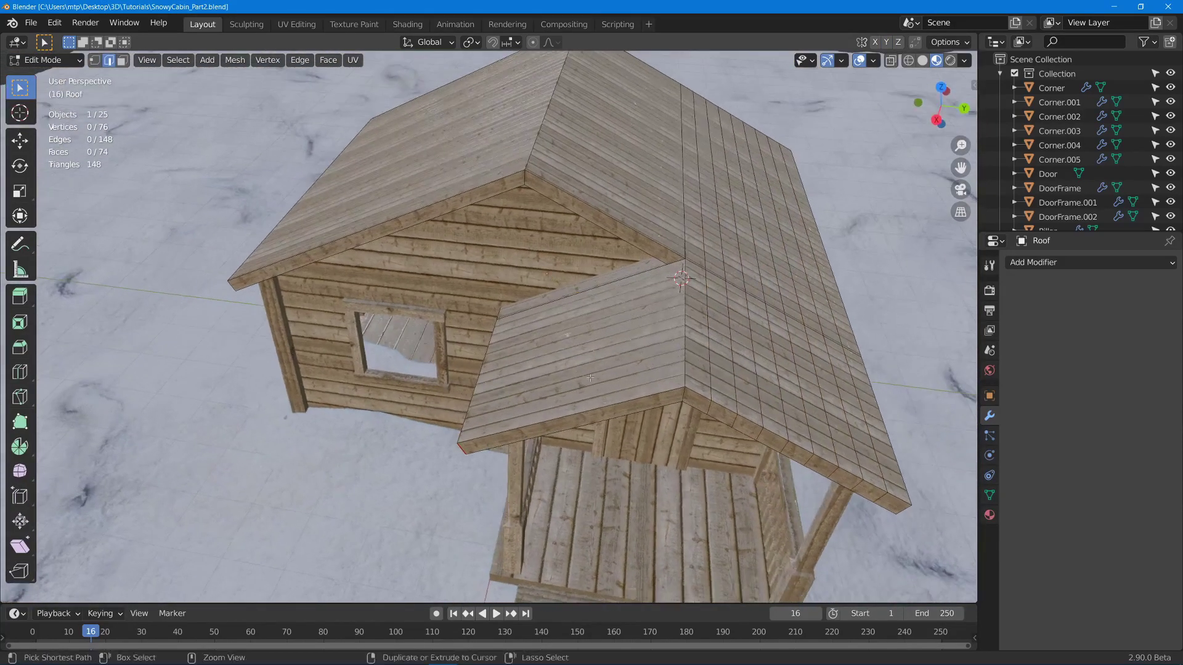
key("ctrl+r")
scroll(590, 377, "up", 4)
scroll(584, 390, "up", 5)
left_click(577, 402)
right_click(577, 403)
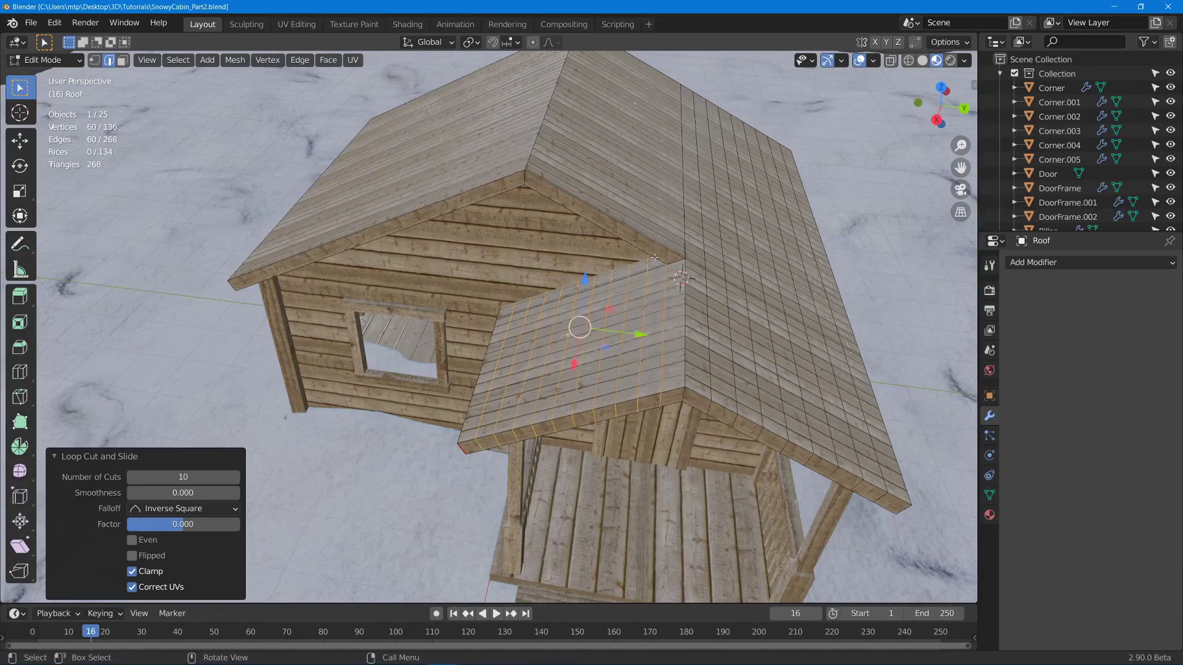
key("alt+a")
Add 9 centred loop cuts to the upper main roof section between the main ridge and the porch ridge line
middle_click_drag(655, 257, 655, 241)
scroll(584, 213, "up", 9)
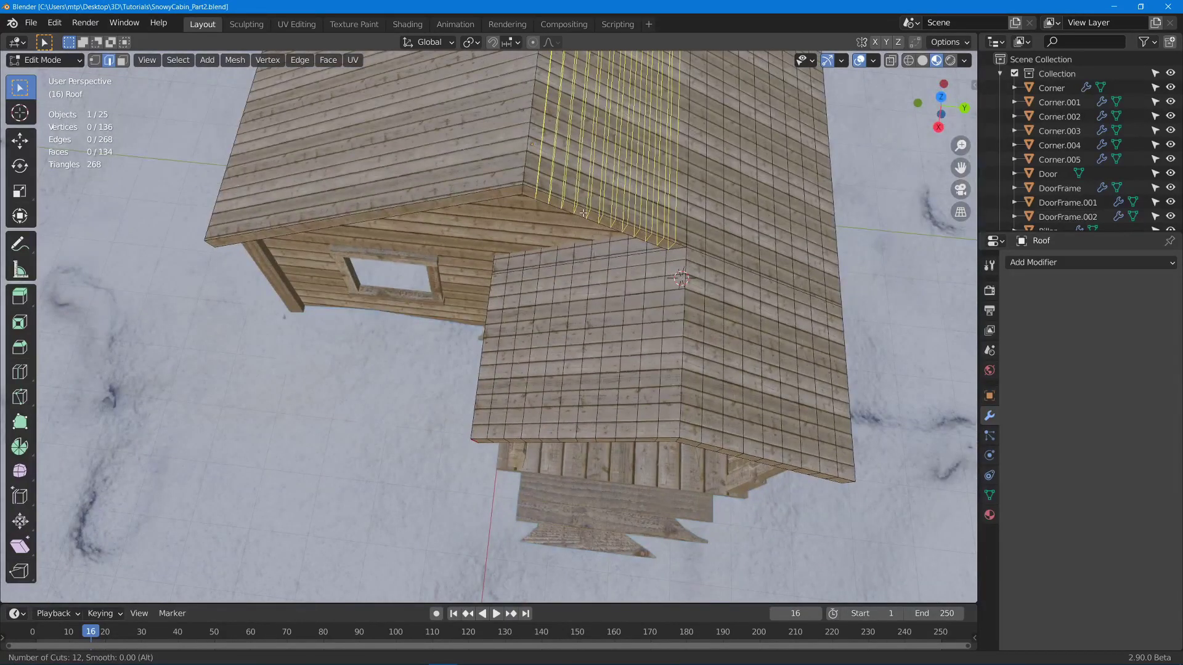
scroll(584, 213, "down", 3)
left_click(584, 213)
right_click(584, 213)
key("alt+a")
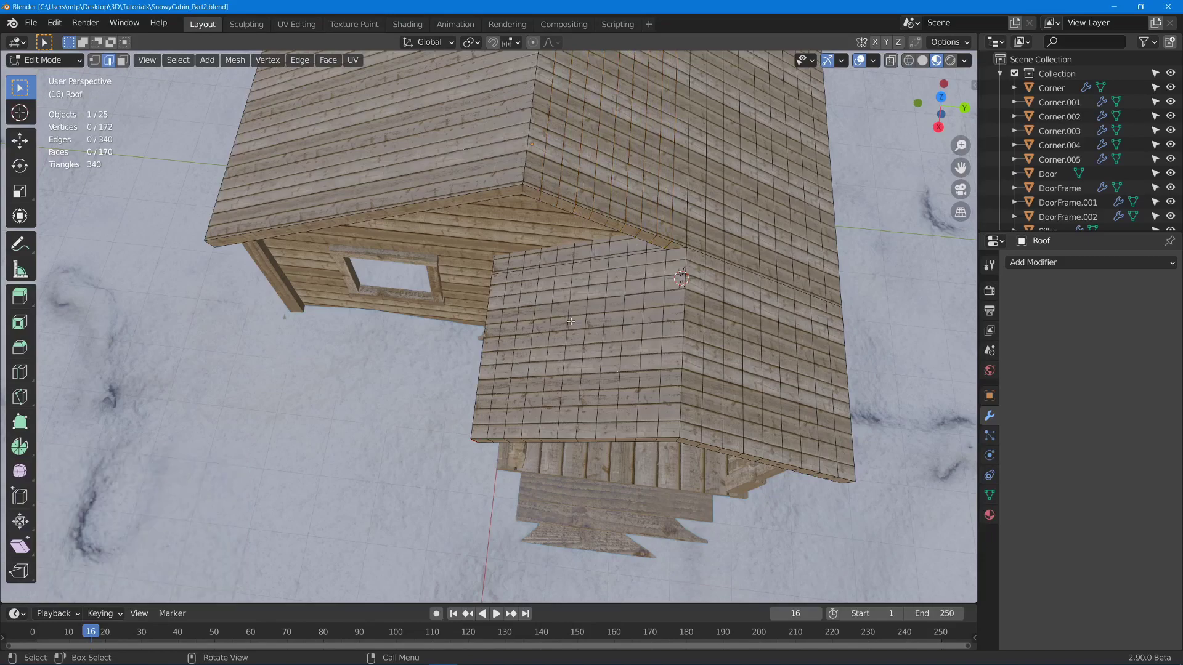
Add 21 centred loop cuts parallel to the ridge on the main roof's window-side slope, leaving nothing selected
middle_click_drag(570, 322, 753, 347)
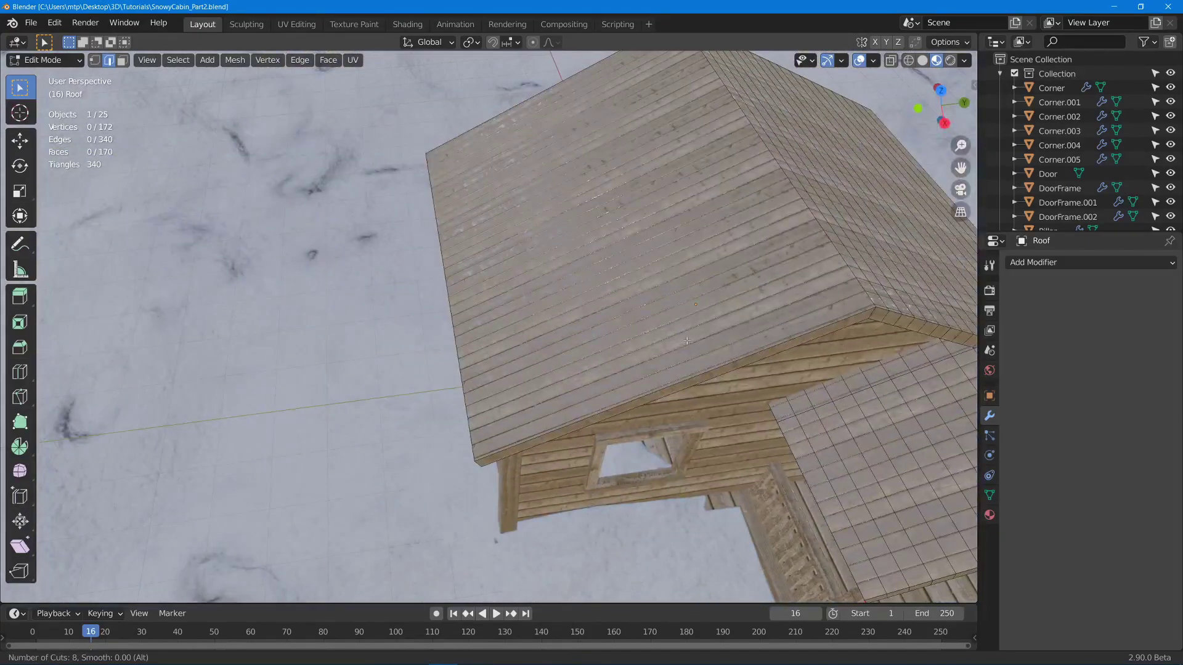
scroll(678, 364, "up", 11)
scroll(674, 374, "up", 3)
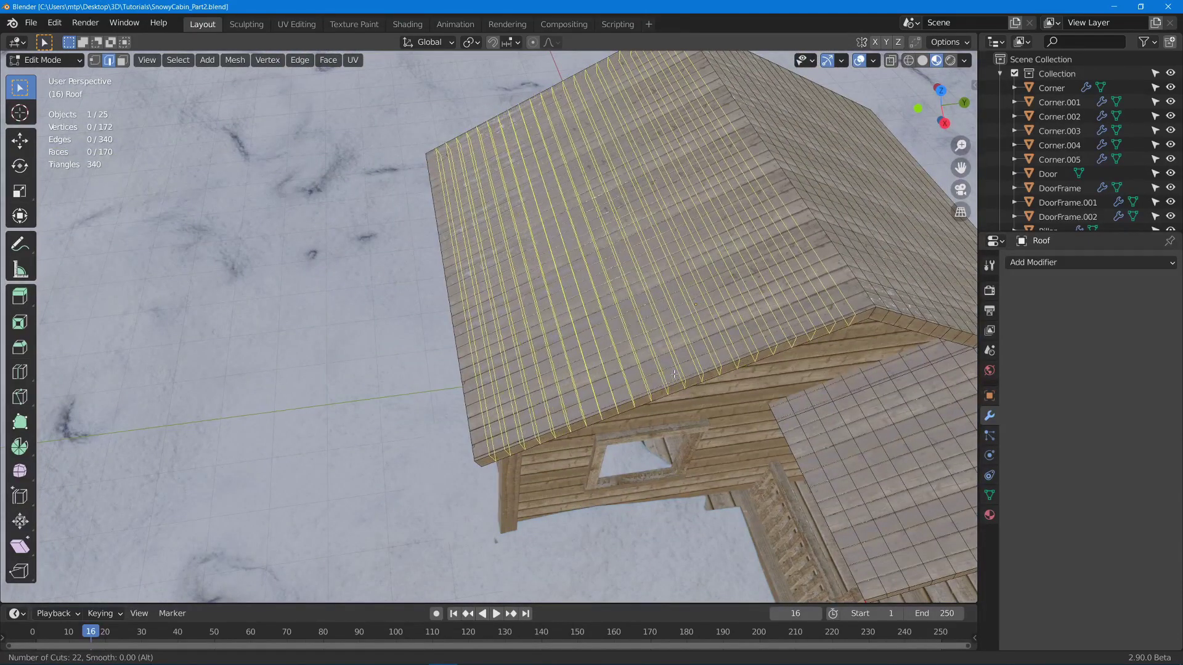
scroll(675, 374, "down", 1)
left_click(674, 374)
right_click(675, 372)
key("alt+a")
In solid shading, add 21 centred loop cuts across the main roof, perpendicular to the ridge, and deselect everything
middle_click_drag(542, 209, 638, 257)
key("z")
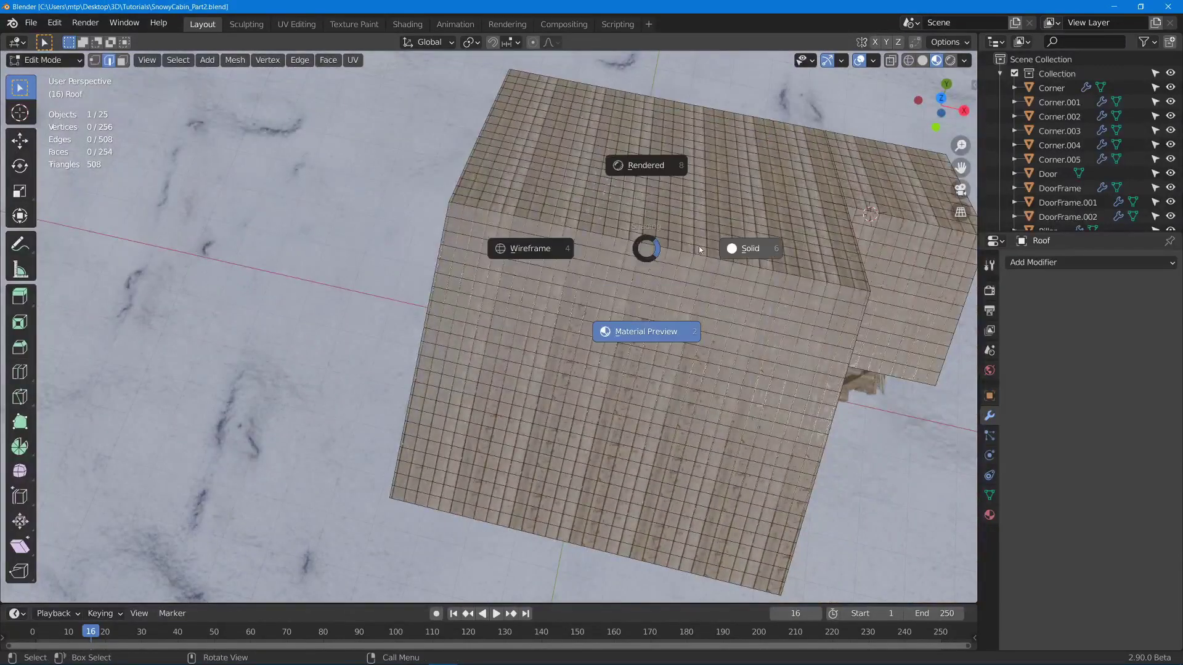
left_click(804, 228)
middle_click_drag(751, 263, 703, 247, "shift")
key("ctrl+r")
scroll(475, 201, "up", 16)
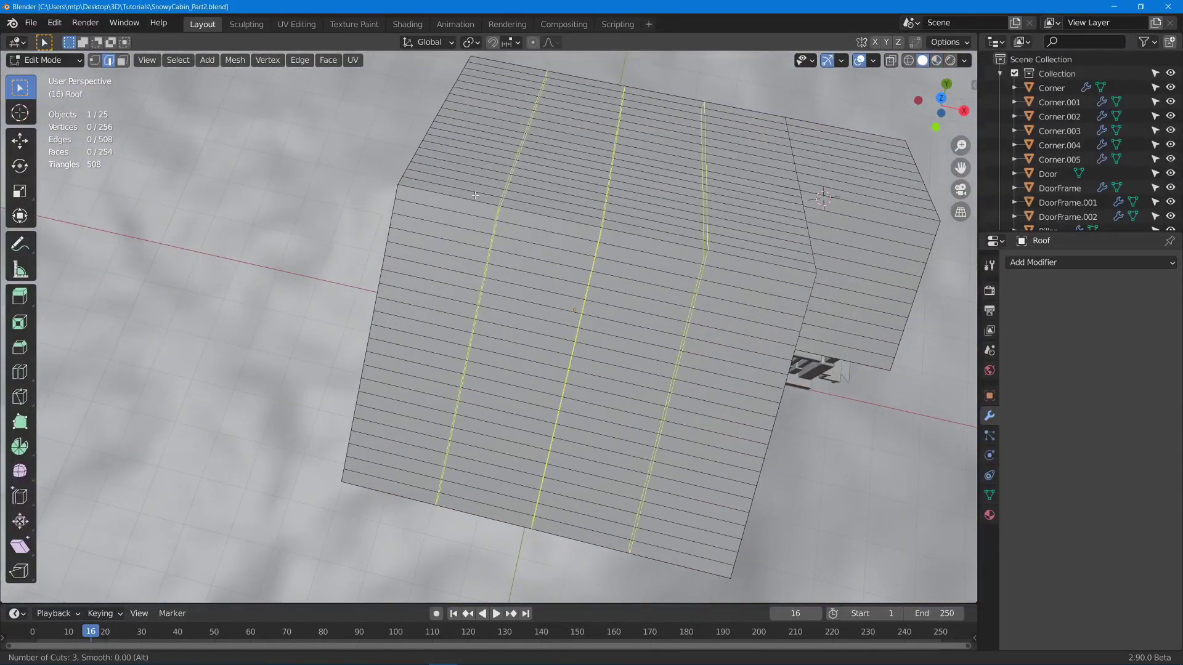
scroll(475, 201, "up", 3)
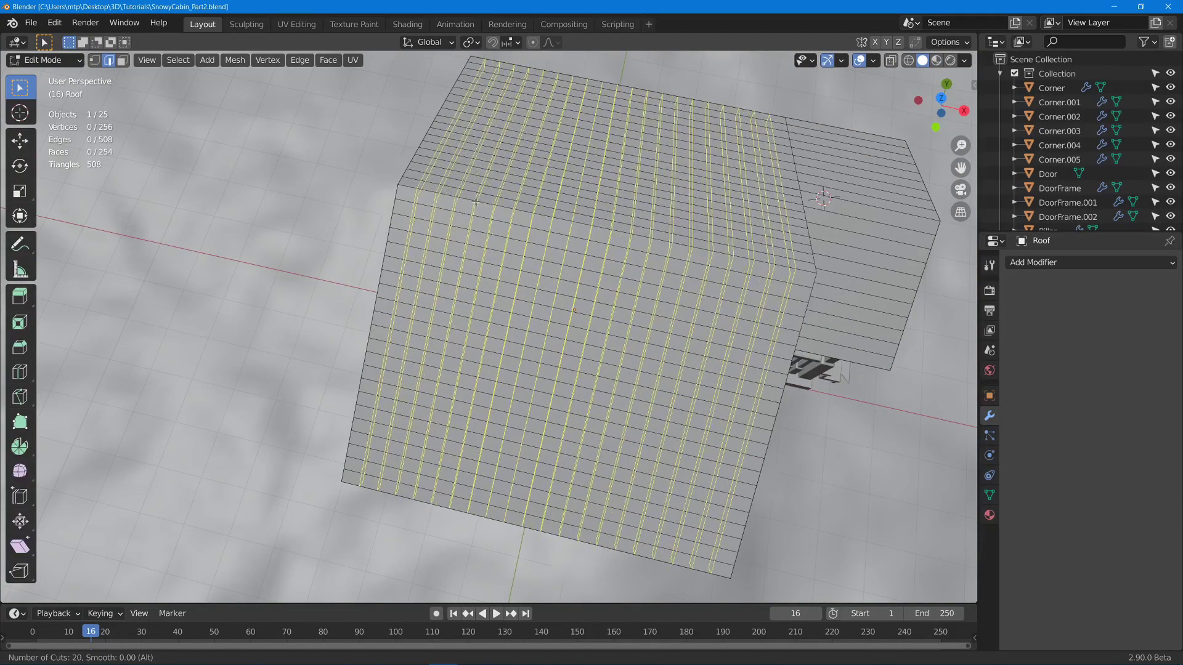
scroll(476, 202, "up", 1)
left_click(476, 203)
right_click(475, 202)
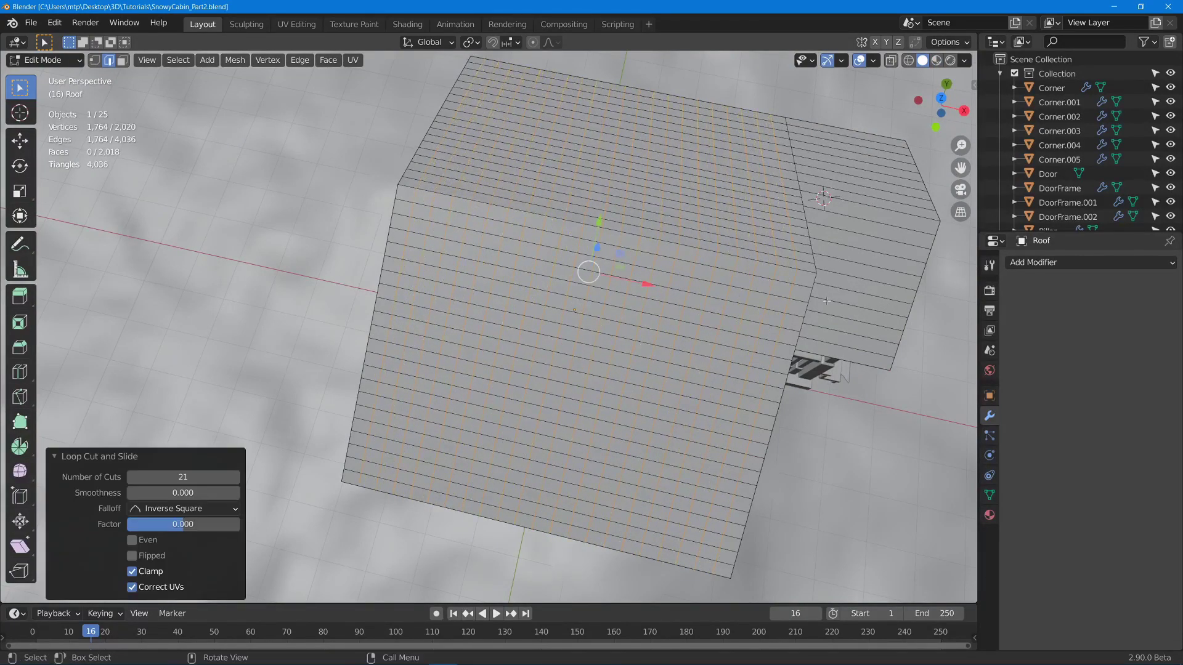
key("alt+a")
Add 10 centred loop cuts across the porch roof, perpendicular to its ridge, leaving nothing selected
middle_click_drag(861, 278, 673, 201, "shift")
key("ctrl+r")
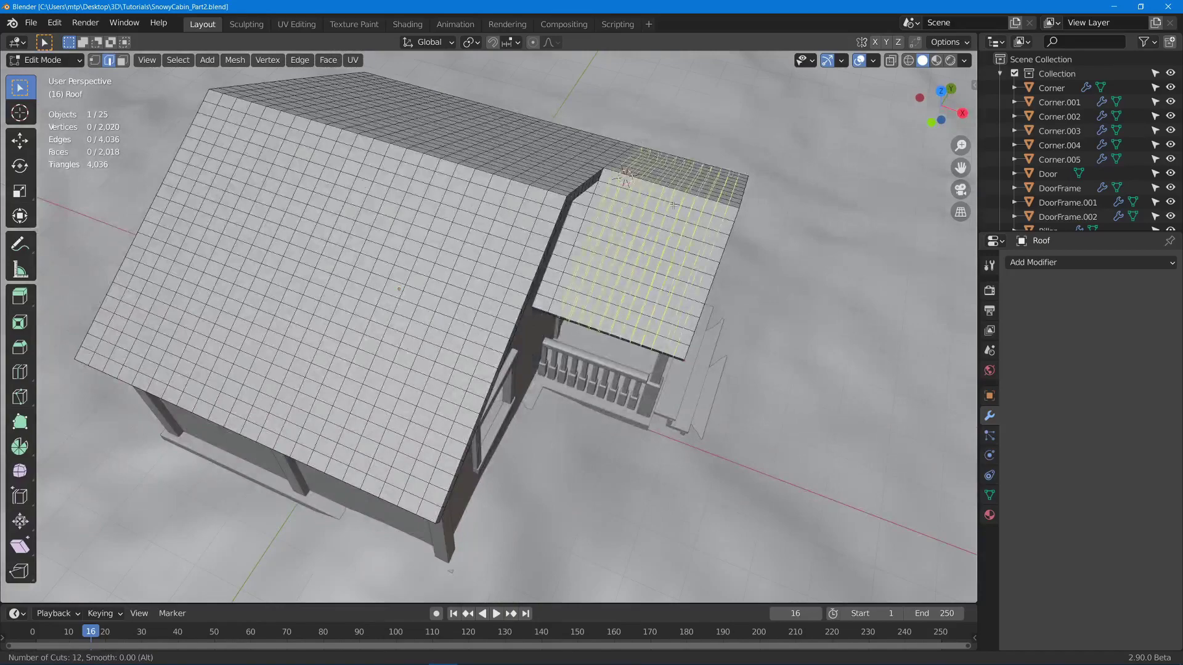
left_click(673, 205)
right_click(674, 205)
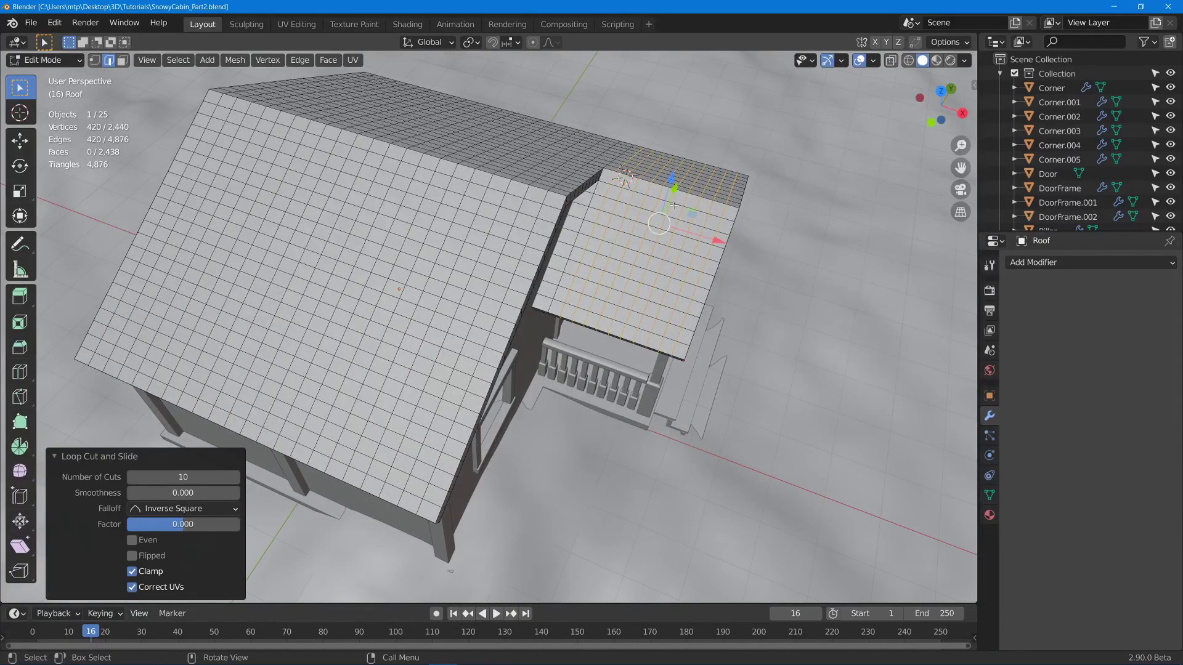
mouse_move(673, 205)
middle_mouse_down()
mouse_move(552, 276)
mouse_move(631, 272)
mouse_move(667, 185)
middle_mouse_up()
key("alt+a")
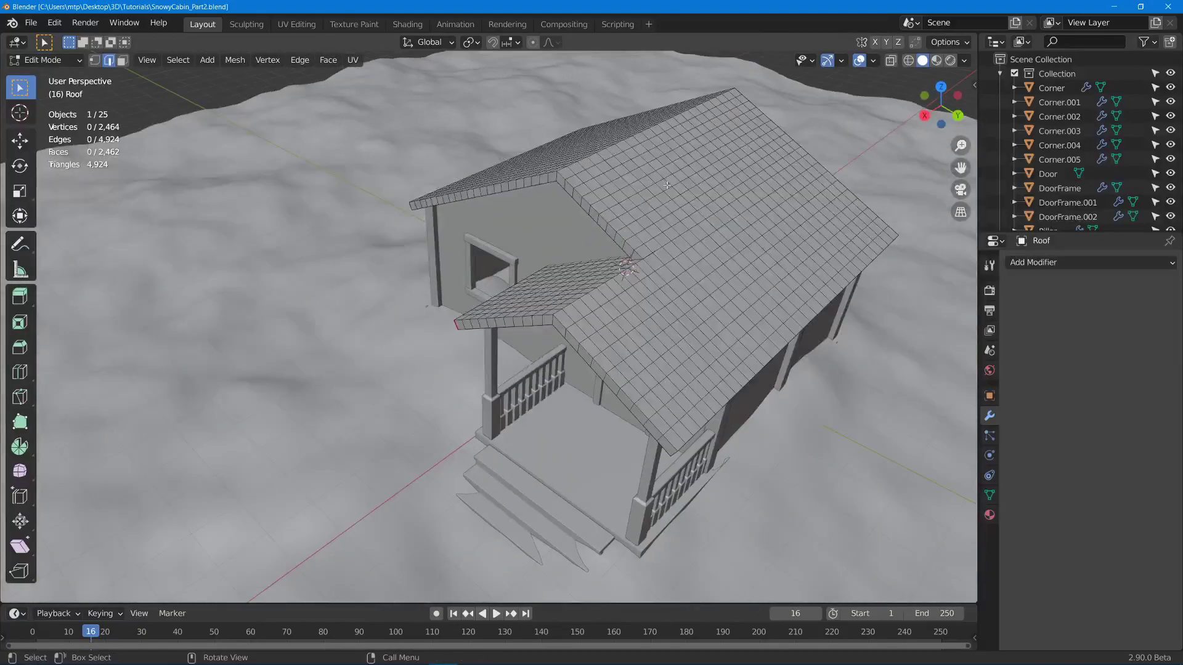
Return to Material Preview shading, inspect the subdivided roof up close, and save the file
key("z")
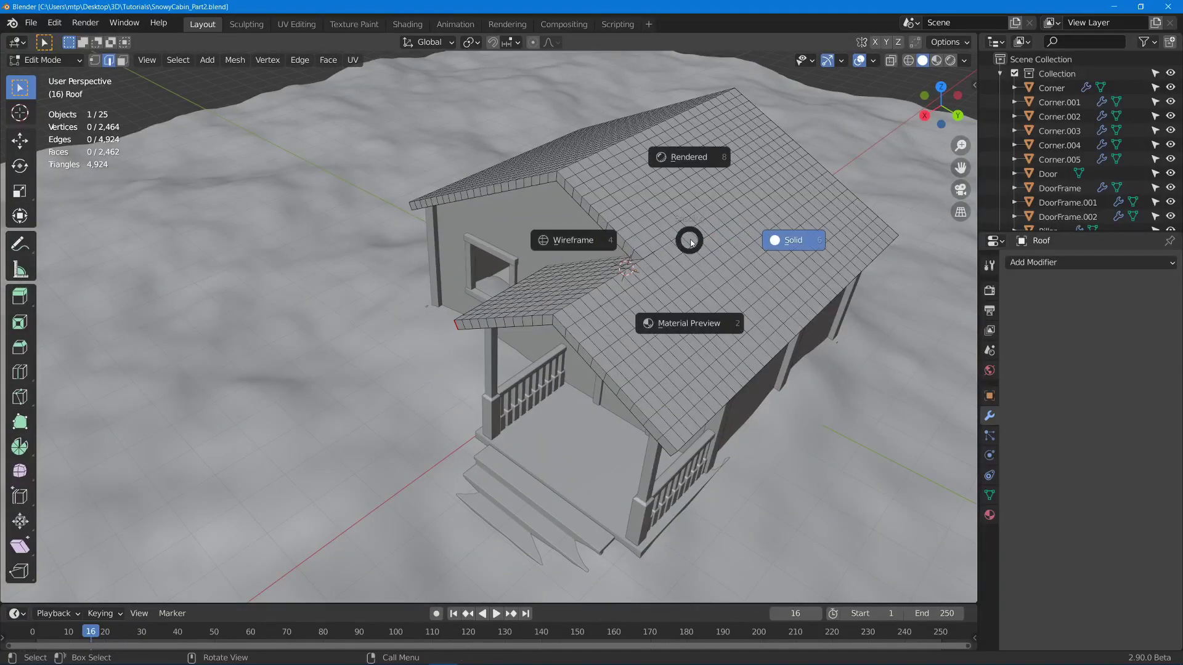
left_click(641, 325)
mouse_move(641, 325)
middle_mouse_down()
mouse_move(557, 305)
mouse_move(542, 331)
mouse_move(611, 351)
middle_mouse_up()
scroll(598, 312, "up", 4)
middle_click_drag(658, 282, 968, 204)
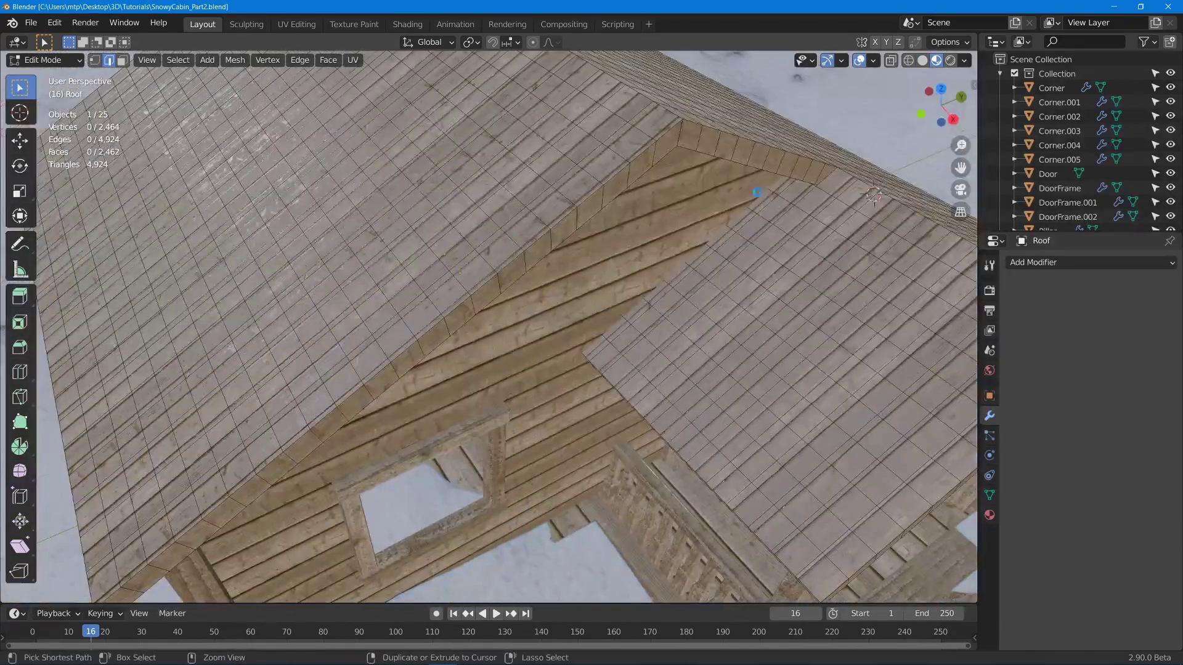
key("ctrl+s")
In face select mode, select four single faces spread over the upper slopes of the main and porch roofs
scroll(757, 192, "down", 5)
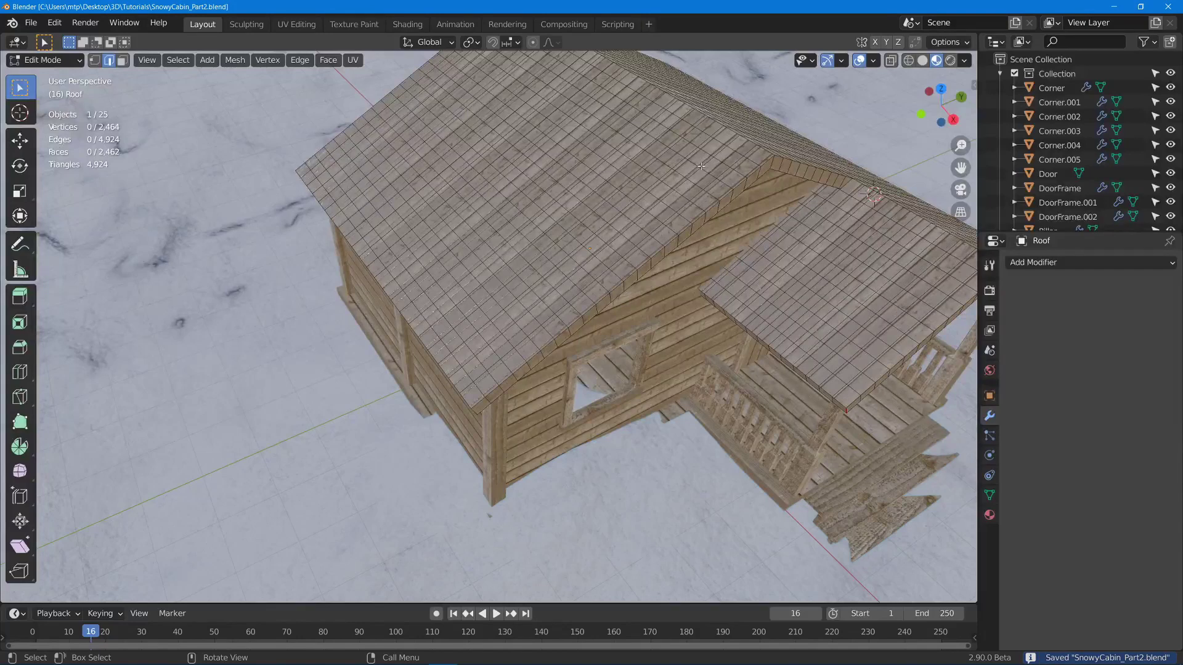
middle_click_drag(511, 262, 521, 222)
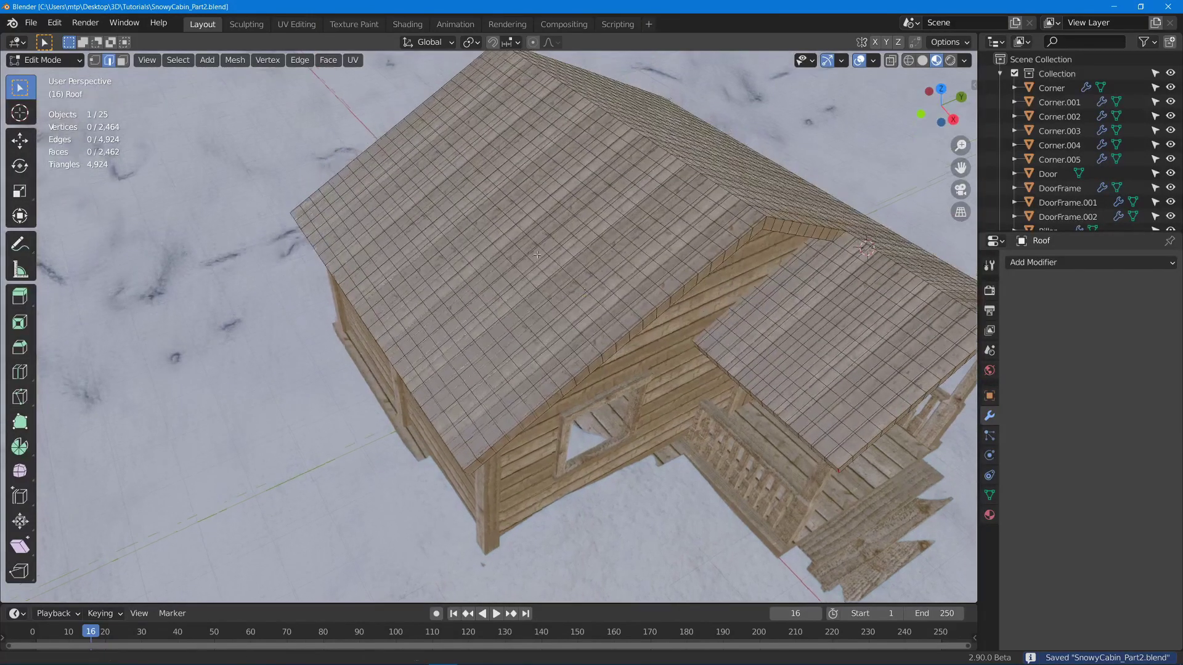
key("3")
middle_click_drag(646, 238, 587, 228)
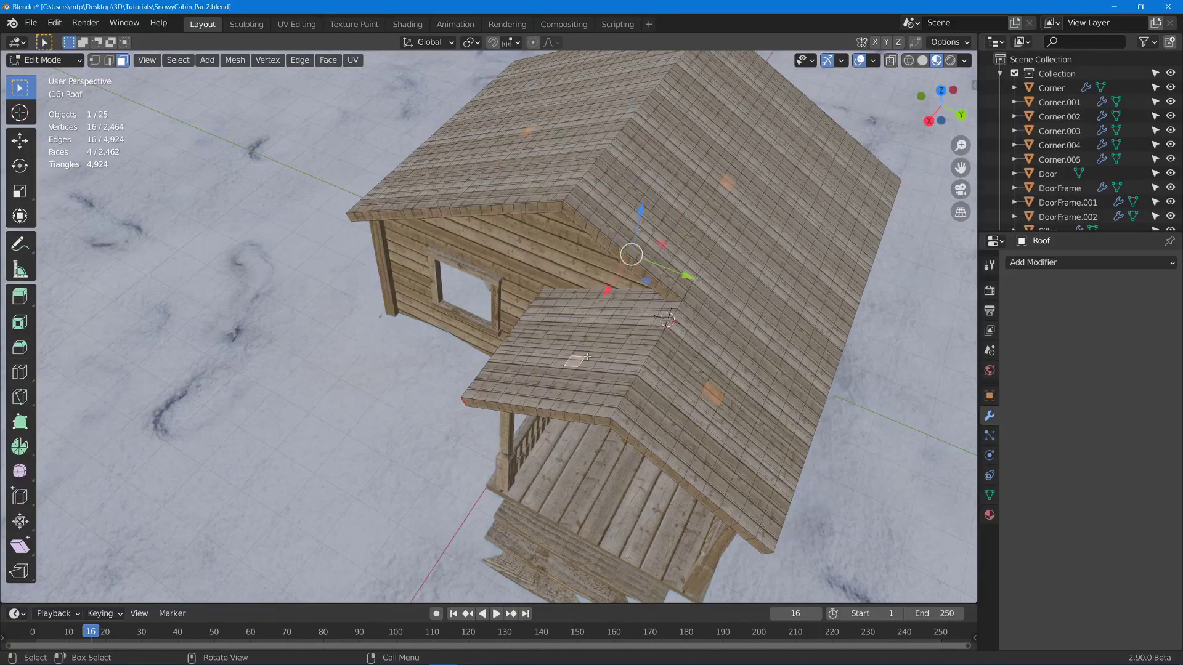
middle_click_drag(588, 356, 589, 319, "ctrl")
middle_click_drag(669, 255, 227, 108)
Extend the selection to similar Co-planar faces with a threshold of 0.060 to cover the roof's top surfaces
left_click(178, 61)
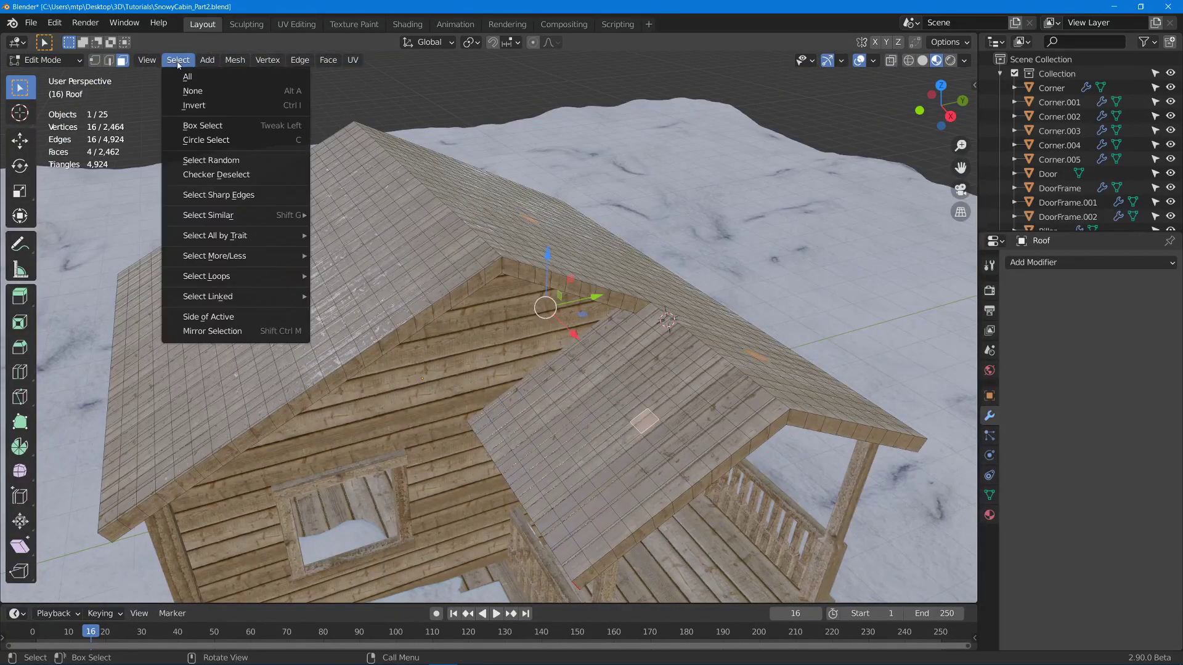
mouse_move(238, 219)
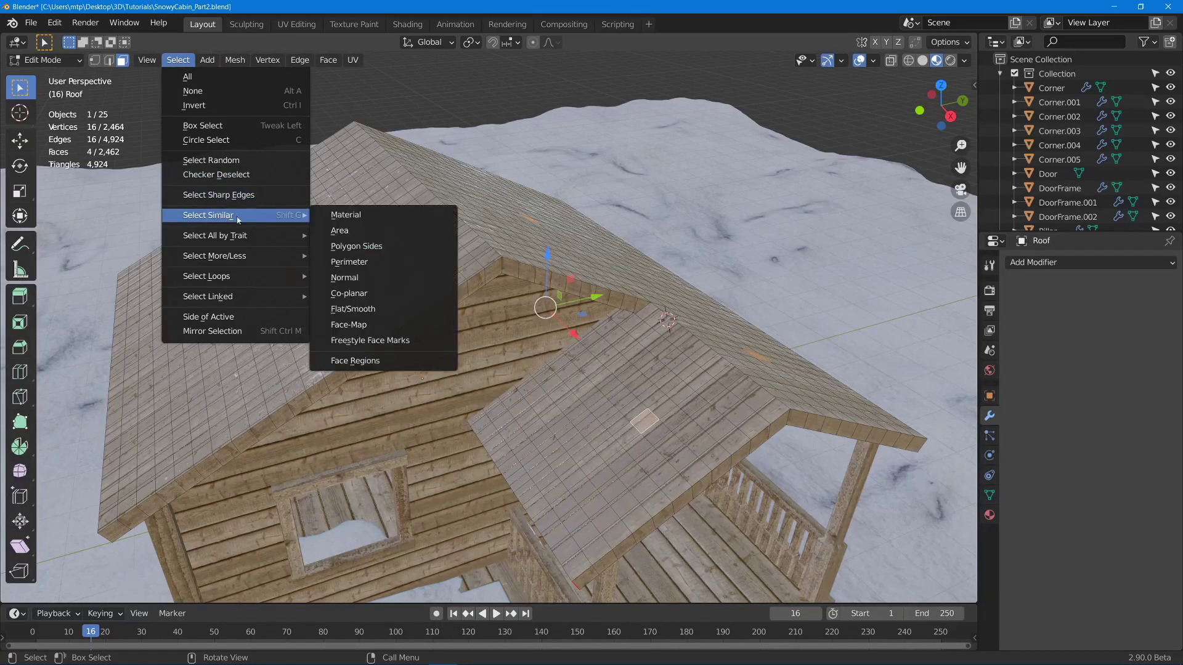
left_click(390, 291)
middle_click_drag(390, 291, 423, 288)
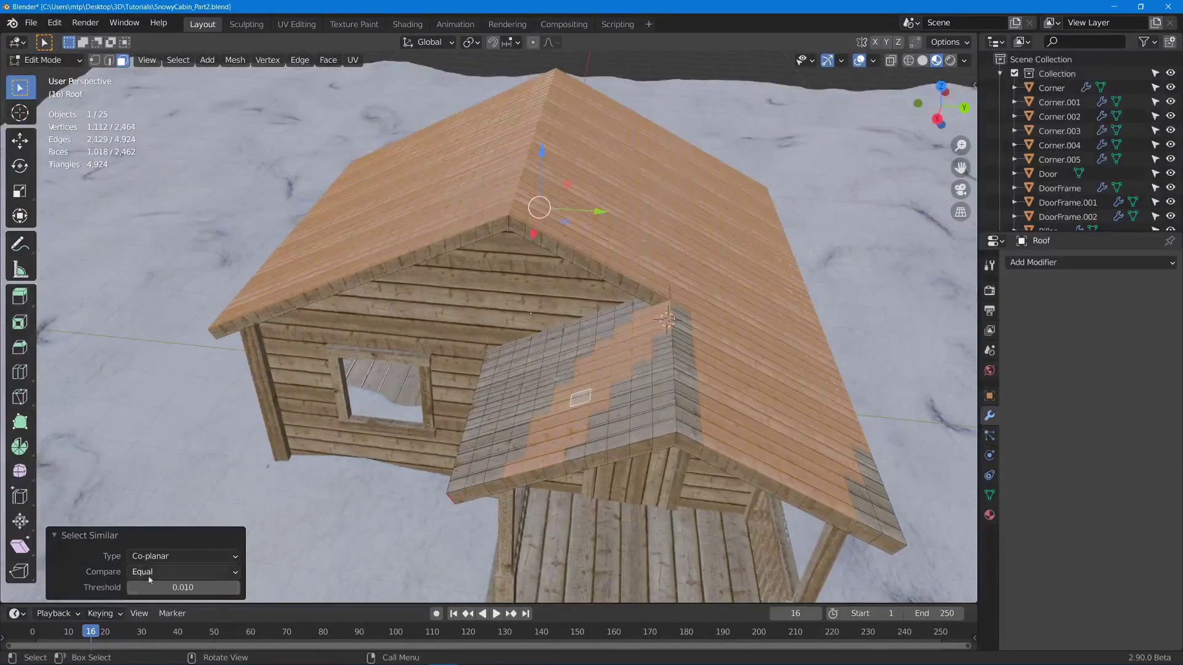
left_click(239, 591)
left_click(239, 592)
left_click(239, 591)
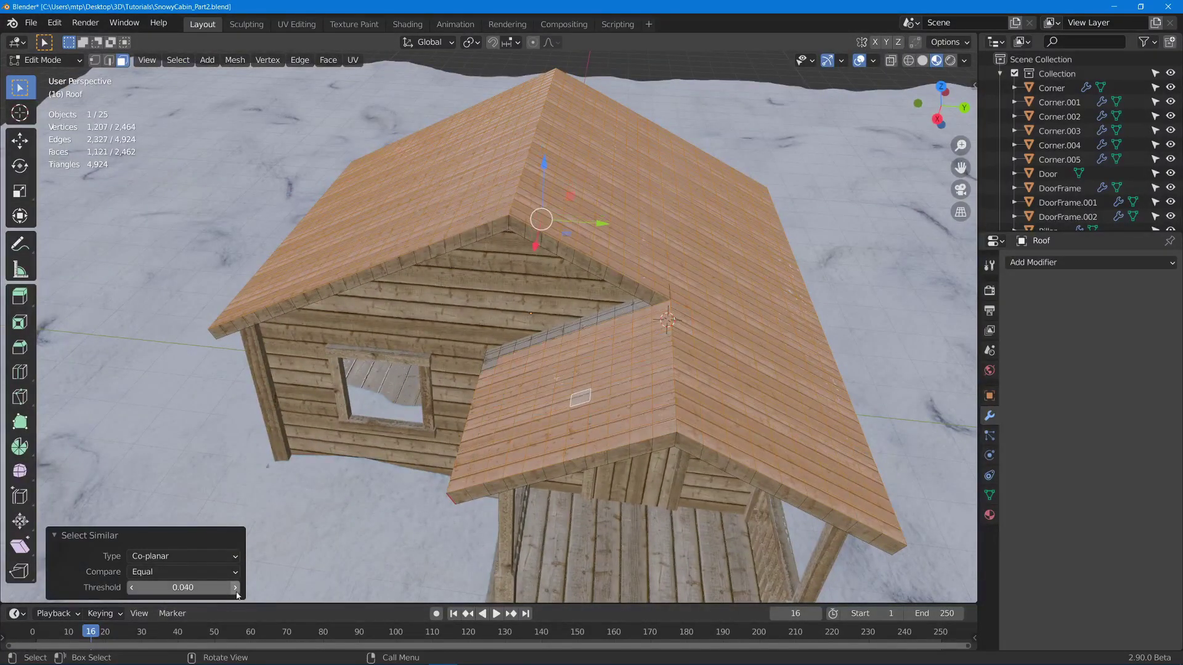
left_click(239, 592)
Examine the roof face selection in wireframe from several angles, and return to solid shading
mouse_move(459, 420)
middle_mouse_down()
mouse_move(404, 389)
mouse_move(457, 390)
middle_mouse_up()
key("z")
left_click(351, 396)
mouse_move(363, 395)
middle_mouse_down()
mouse_move(447, 373)
mouse_move(488, 240)
mouse_move(499, 285)
middle_mouse_up()
key("z")
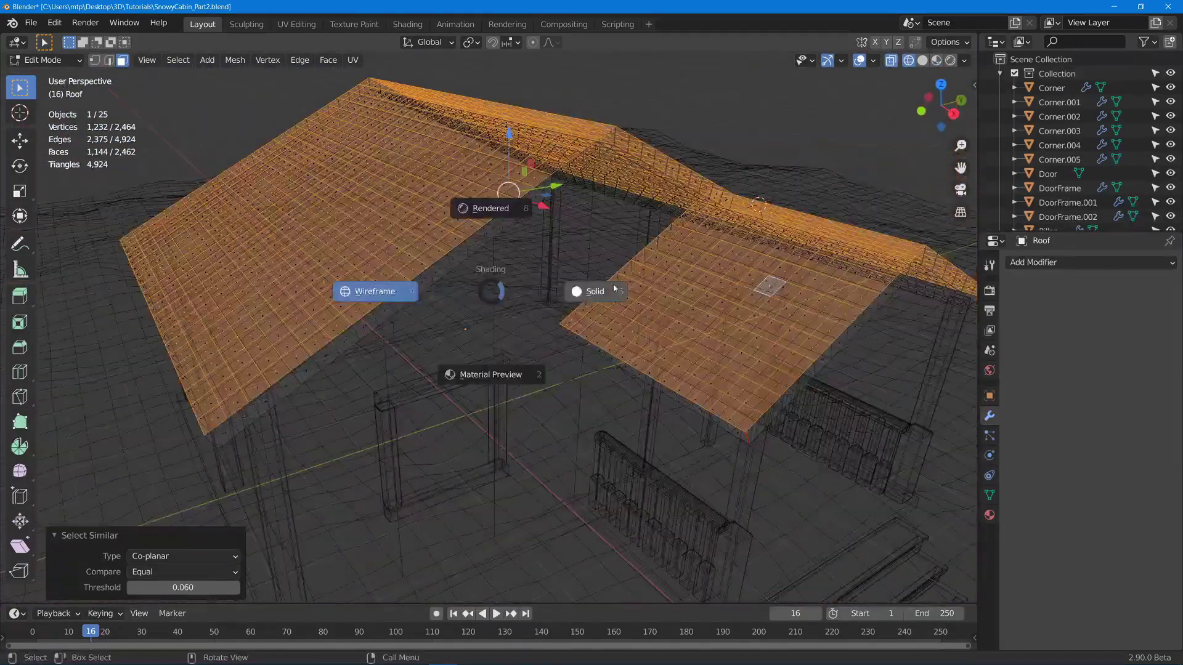
left_click(613, 283)
mouse_move(612, 283)
middle_mouse_down()
mouse_move(608, 270)
mouse_move(778, 235)
middle_mouse_up()
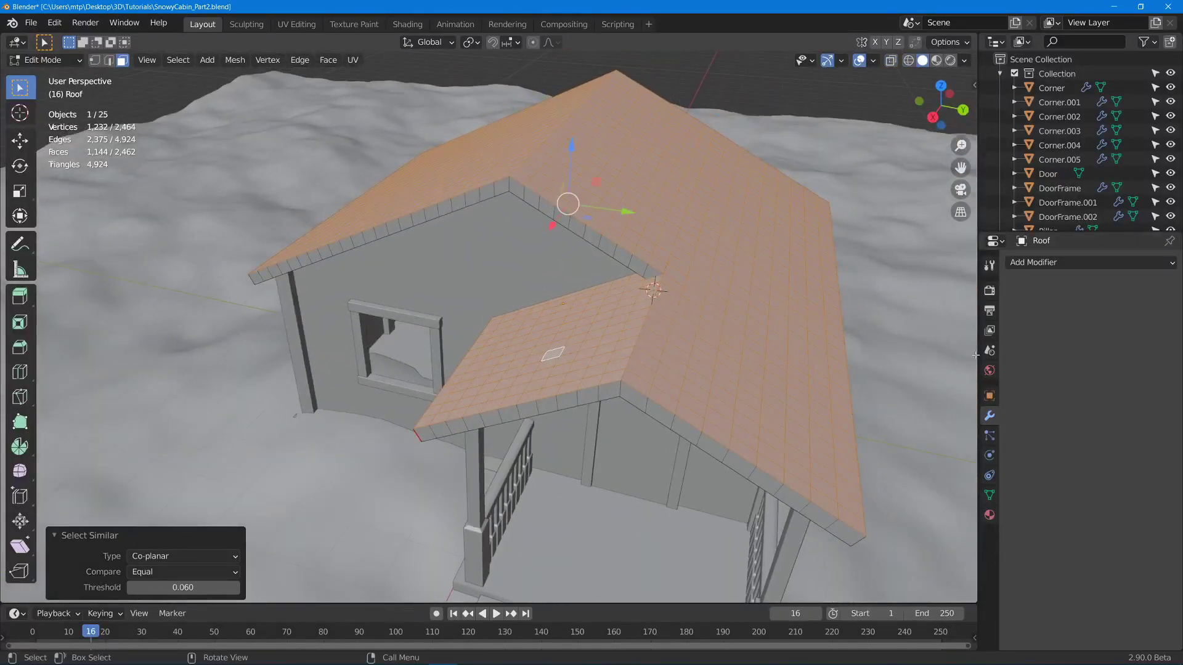
Add a second material slot with the existing Snow material, assign it to the selected roof faces, and show Material Preview
left_click(989, 515)
left_click(1171, 263)
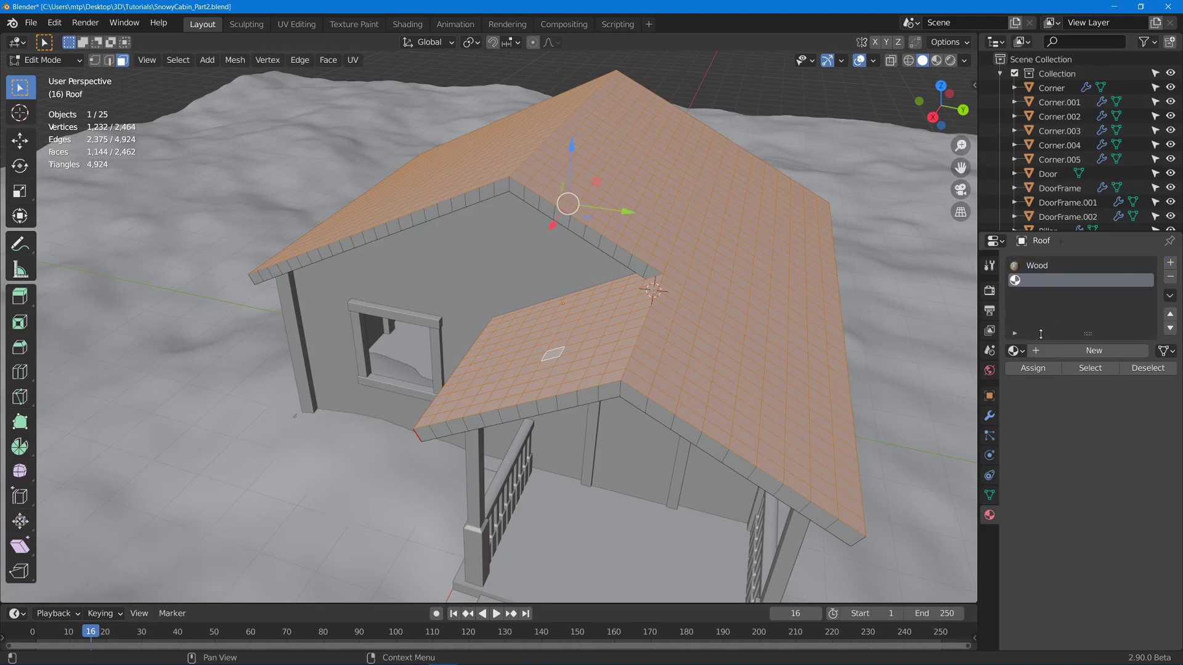
left_click(1015, 350)
left_click(917, 373)
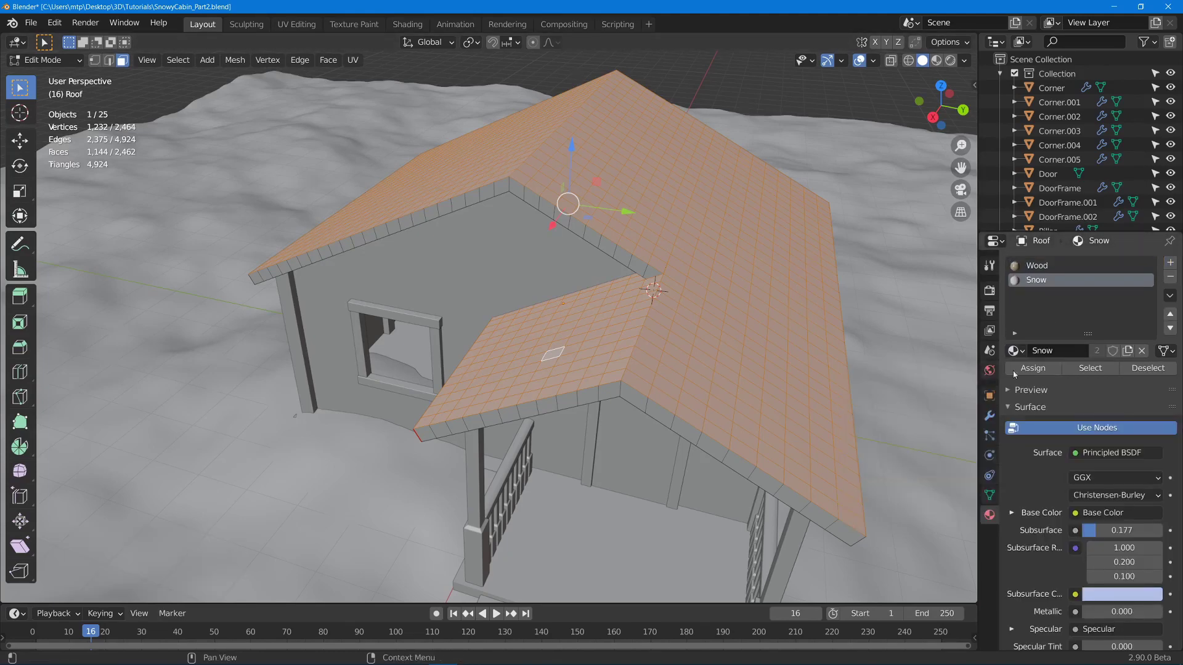
key("z")
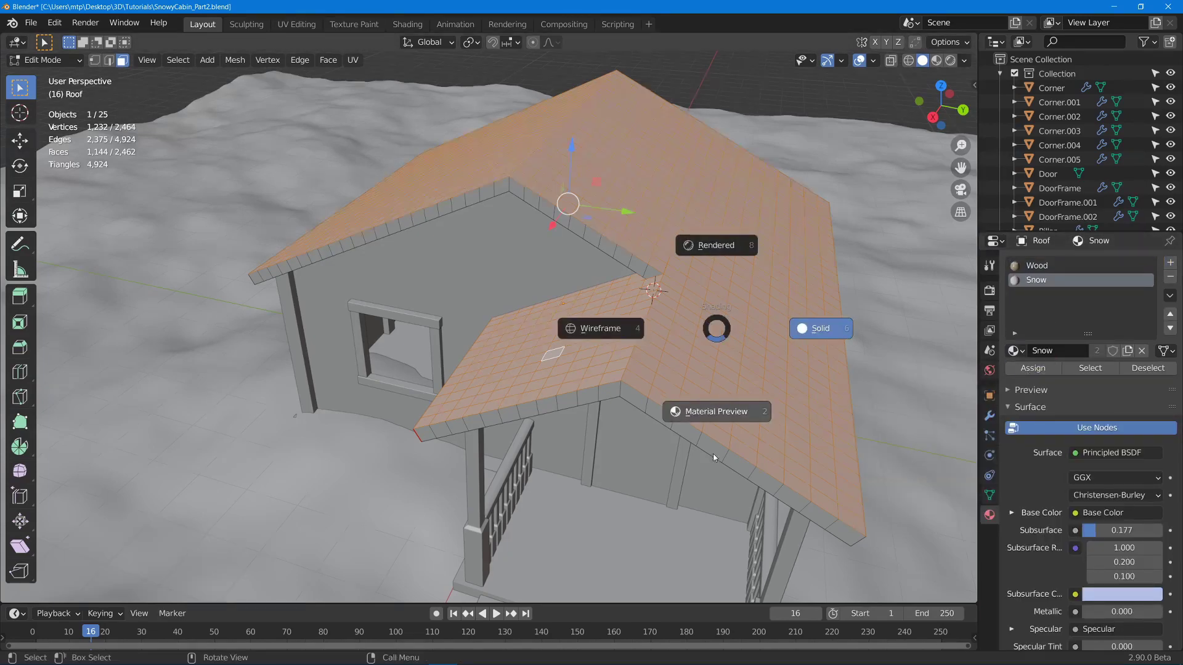
left_click(818, 328)
middle_click_drag(739, 308, 697, 300)
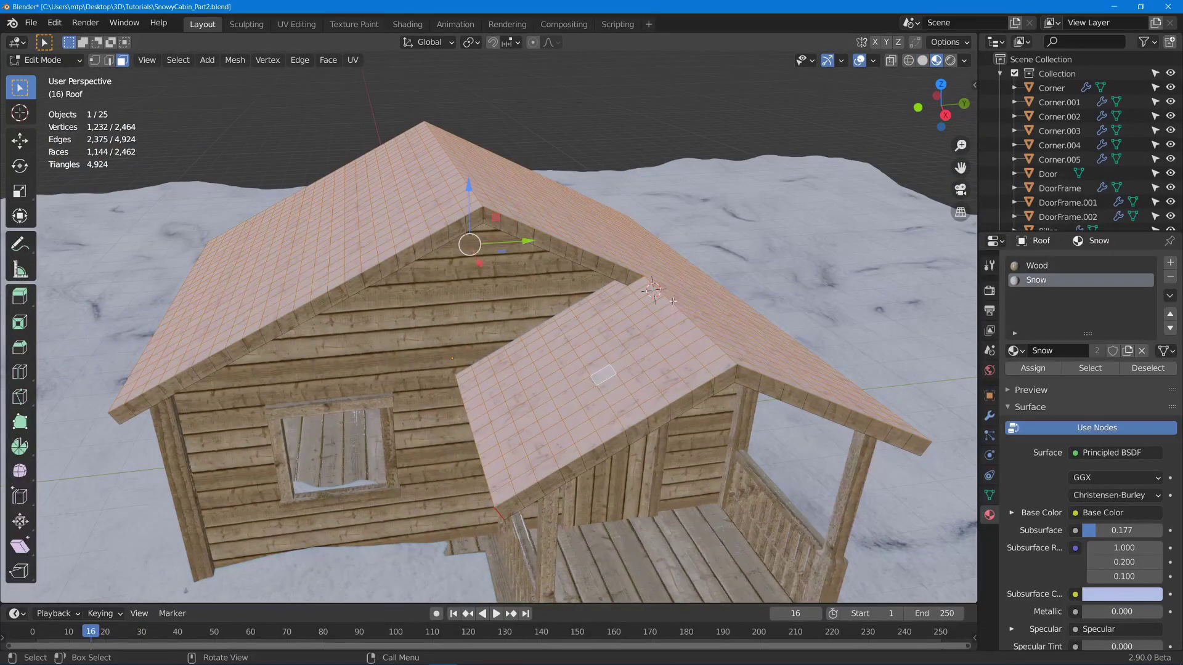
middle_click_drag(673, 301, 550, 237)
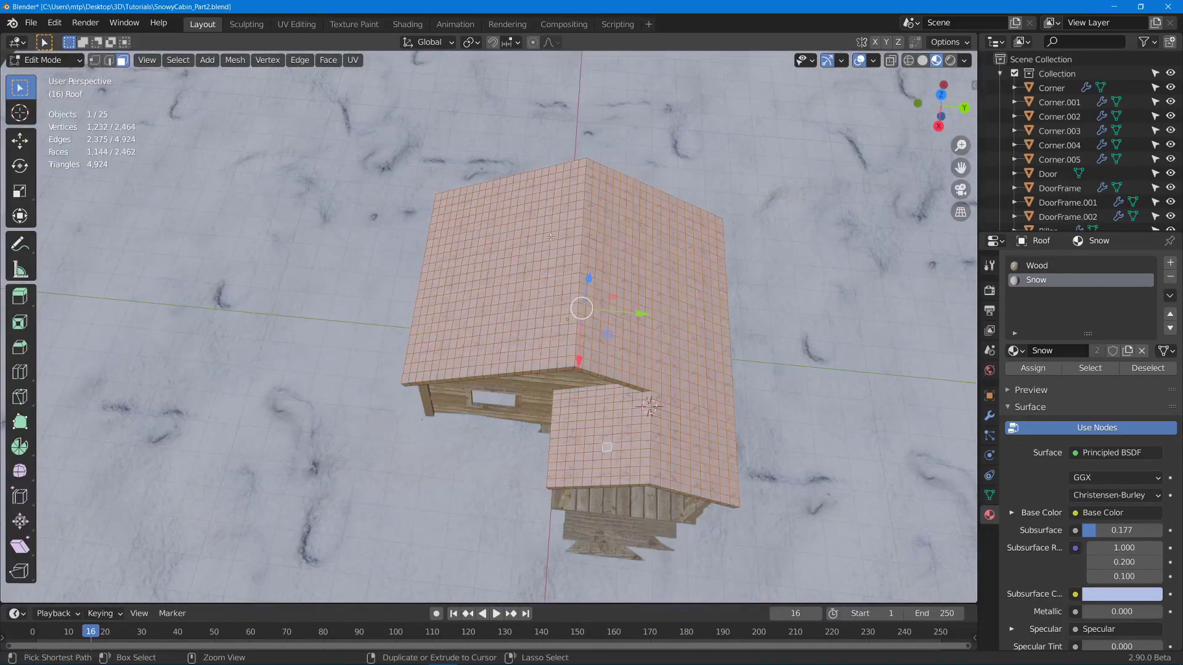
In the UV Editing workspace, scale the selected roof faces' UVs down to about 0.35
left_click(284, 25)
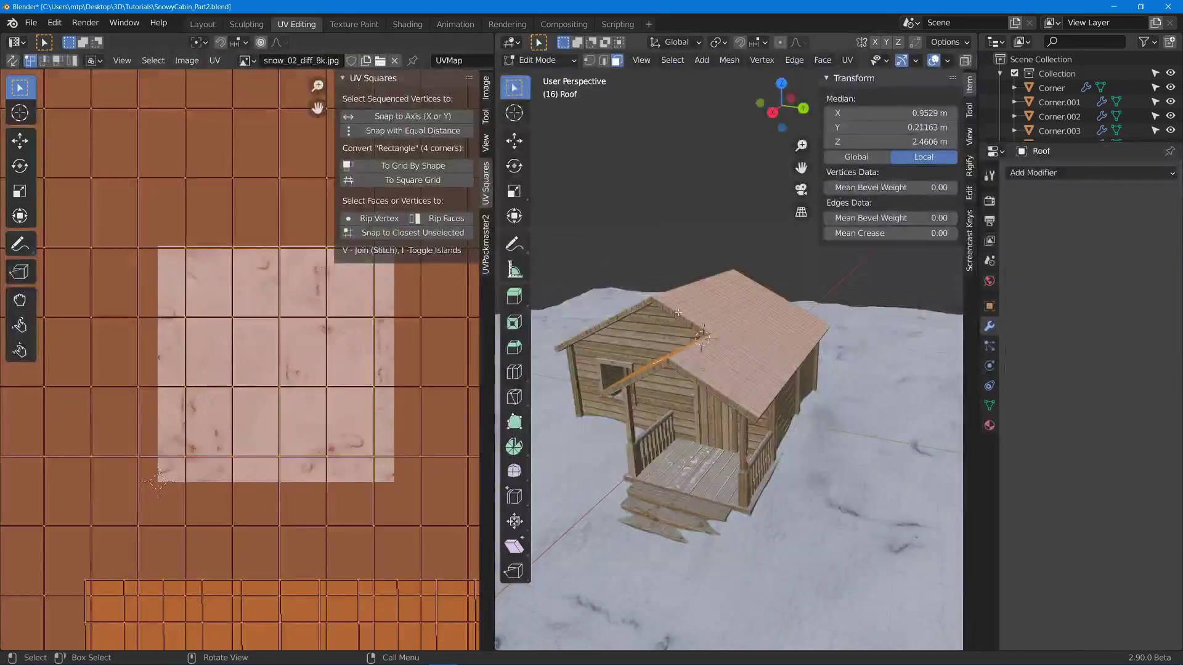
scroll(678, 312, "down", 5)
scroll(425, 380, "down", 5)
middle_click_drag(682, 176, 700, 257)
scroll(700, 257, "up", 6)
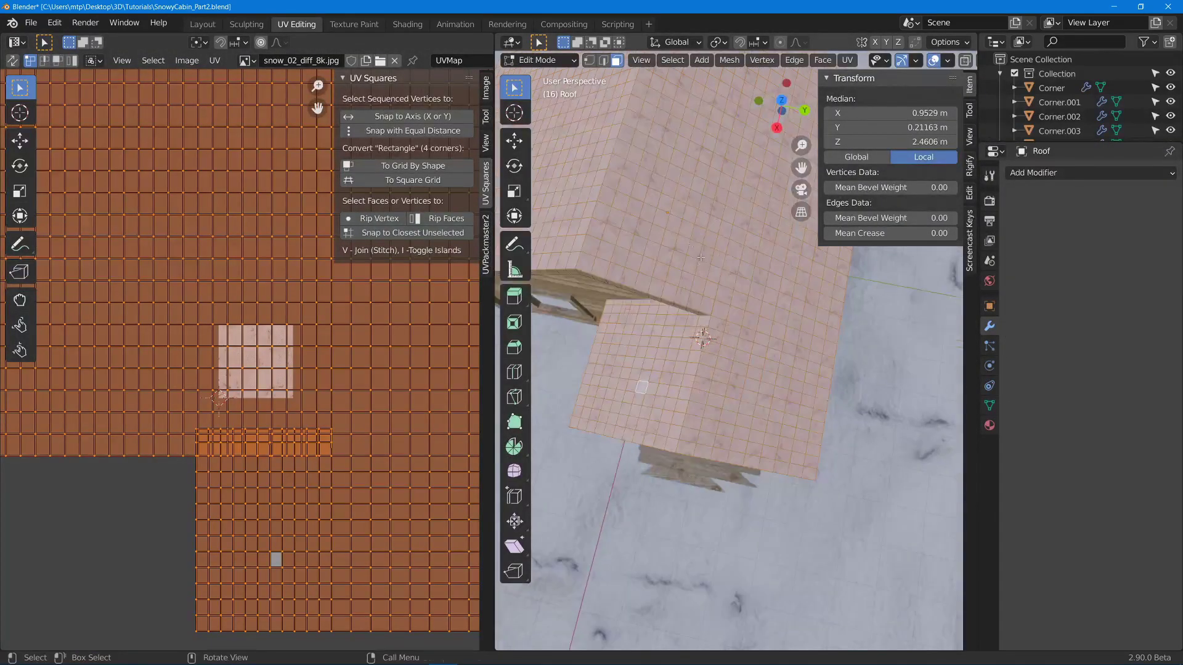
scroll(700, 257, "up", 2)
key("s")
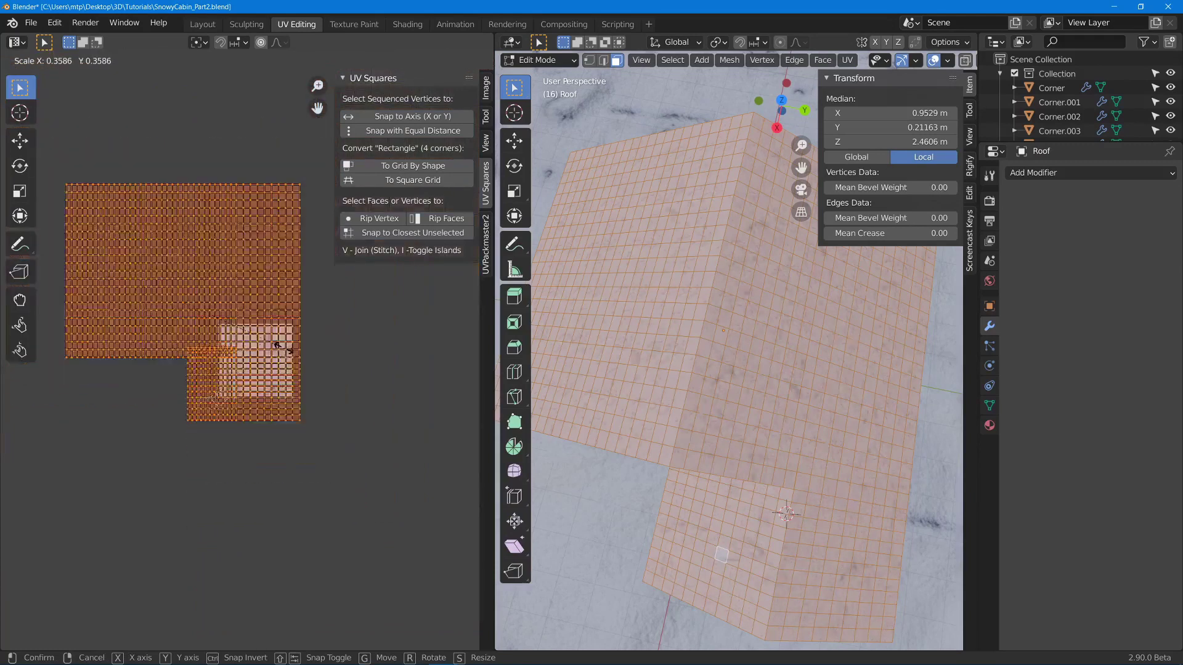
left_click(278, 349)
Scale the roof UVs down again to about half and move them over the snow image
key("s")
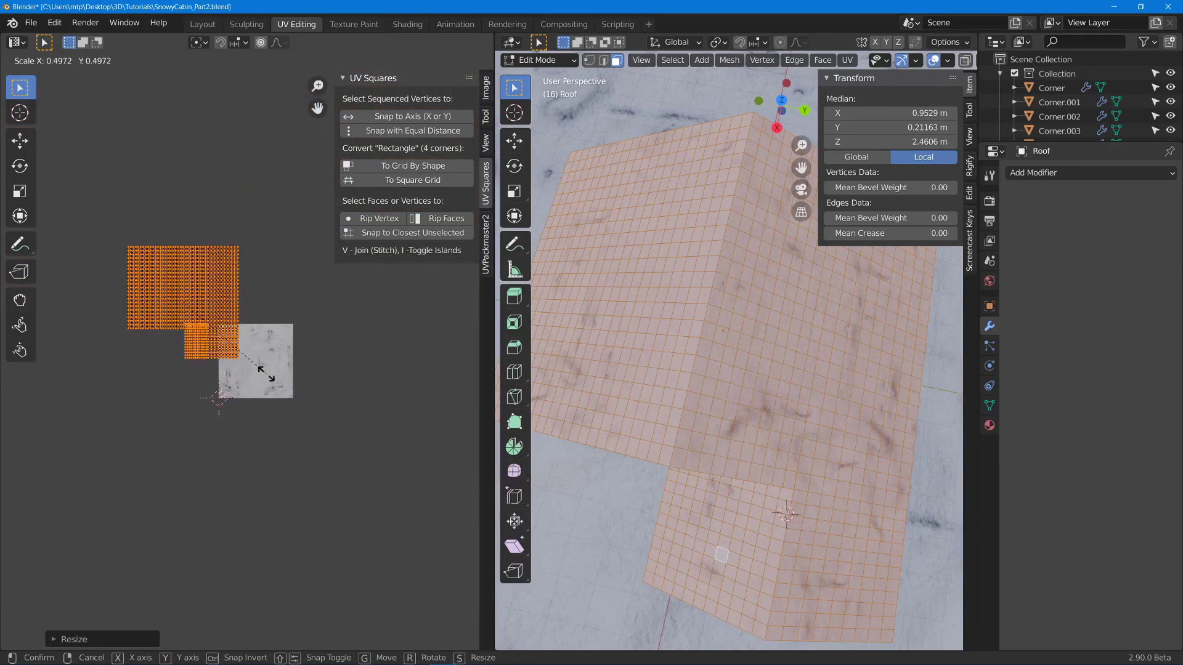
left_click(261, 370)
key("g")
left_click(321, 420)
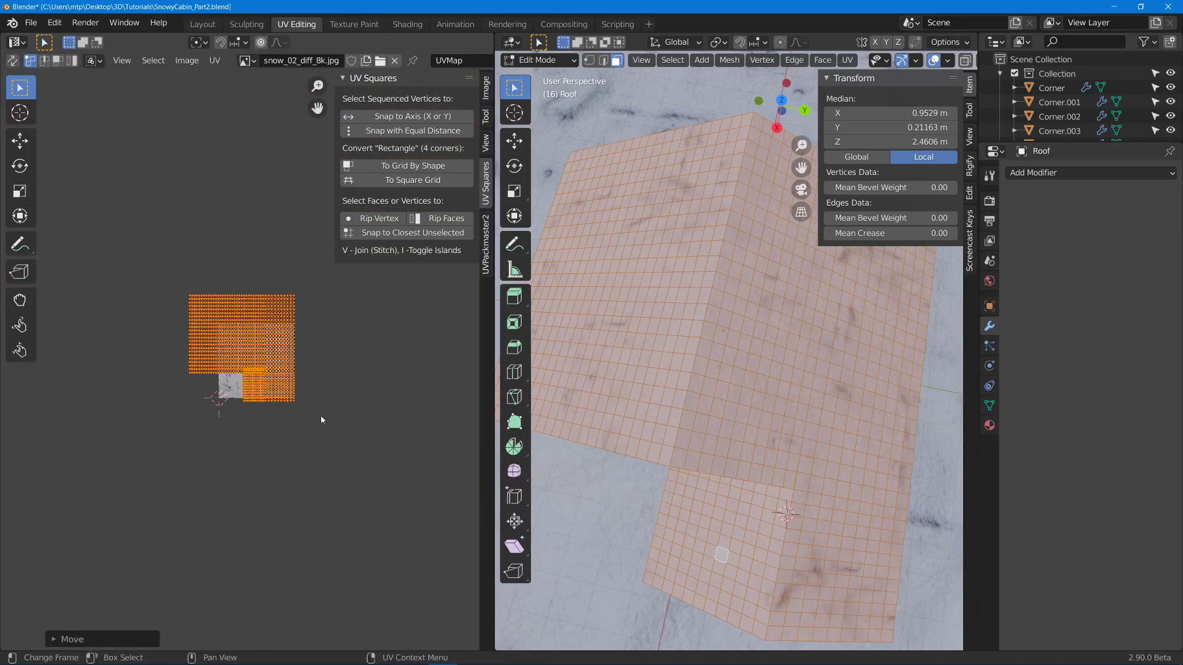
Return to Object Mode, inspect the roof's snow texture, go back to the Layout workspace, and save the file
key("Tab")
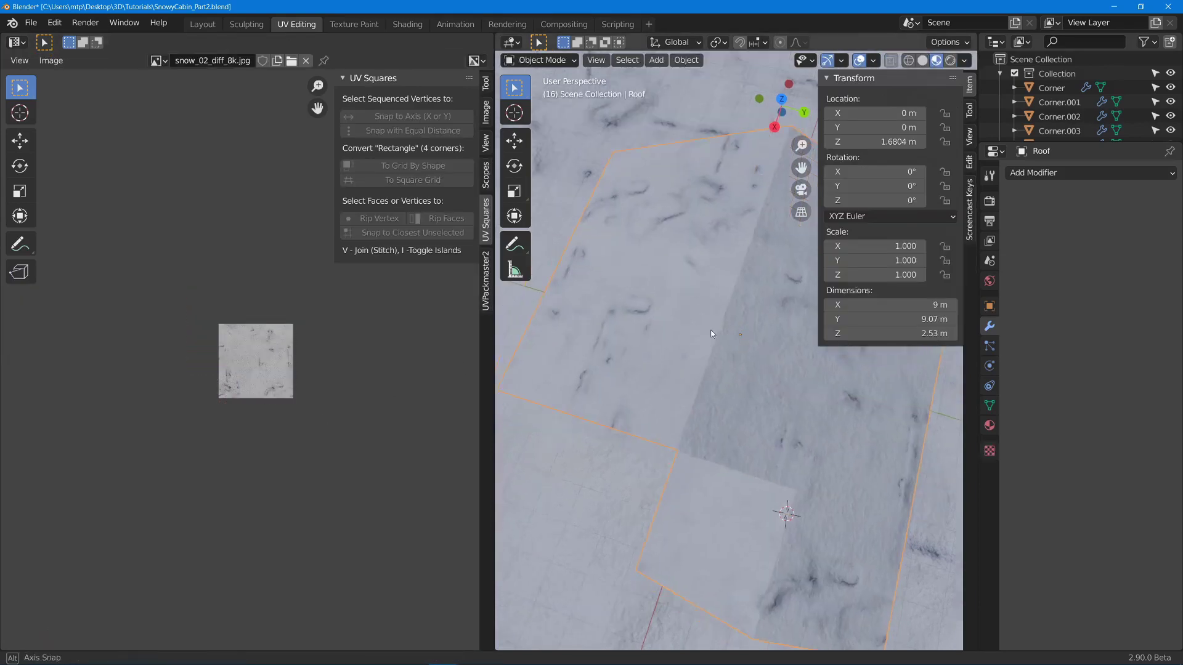
middle_click_drag(711, 334, 671, 256)
middle_click_drag(702, 452, 681, 311, "shift")
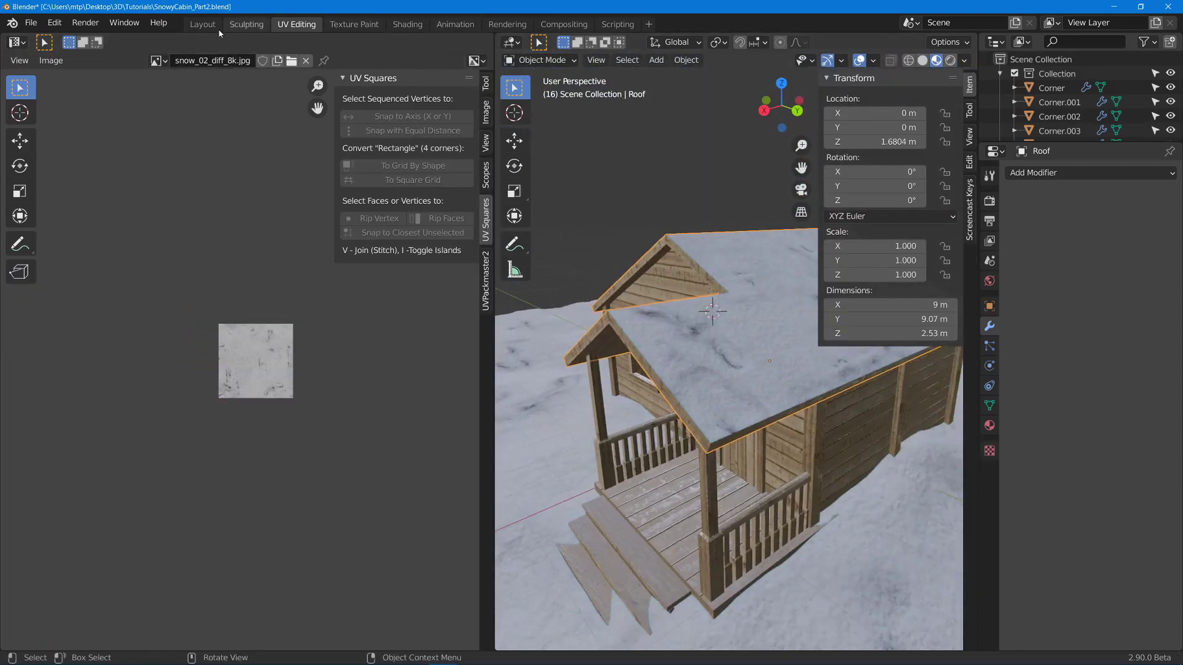
left_click(204, 24)
mouse_move(534, 419)
middle_mouse_down()
mouse_move(595, 405)
mouse_move(646, 241)
mouse_move(748, 216)
mouse_move(815, 236)
mouse_move(715, 221)
mouse_move(629, 152)
middle_mouse_up()
scroll(625, 229, "up", 3)
key("ctrl+s")
Switch to solid shading and add a Subdivision Surface modifier to the roof with the viewport level set to 2
key("shift+z")
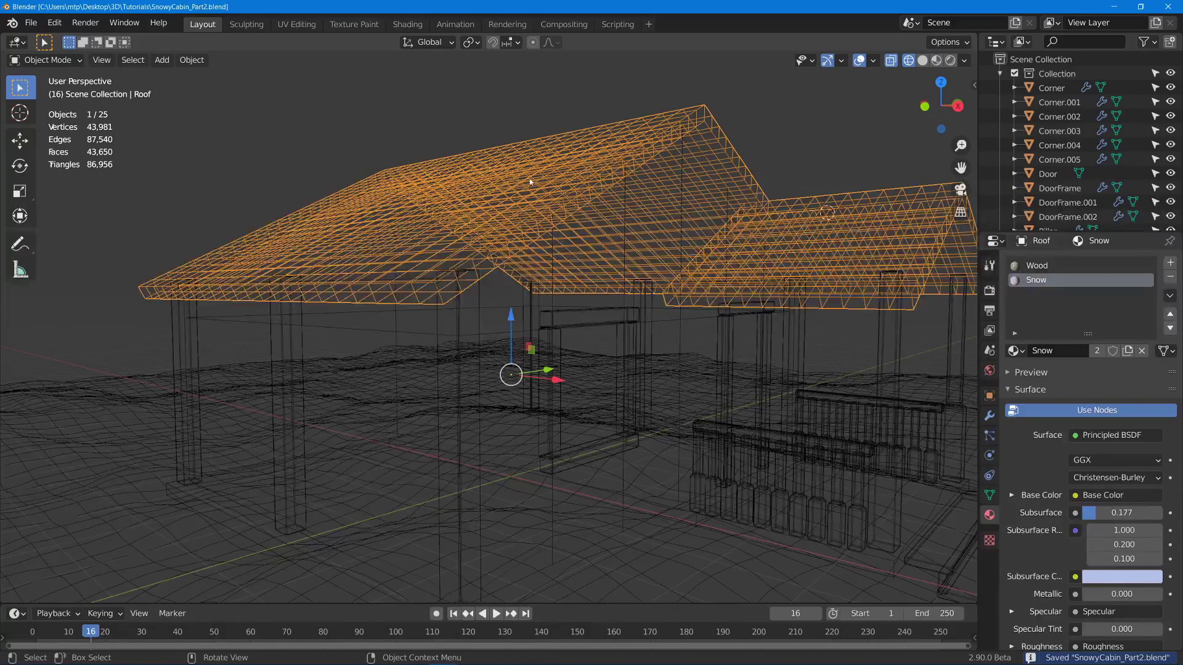
key("z")
left_click(746, 177)
left_click(989, 416)
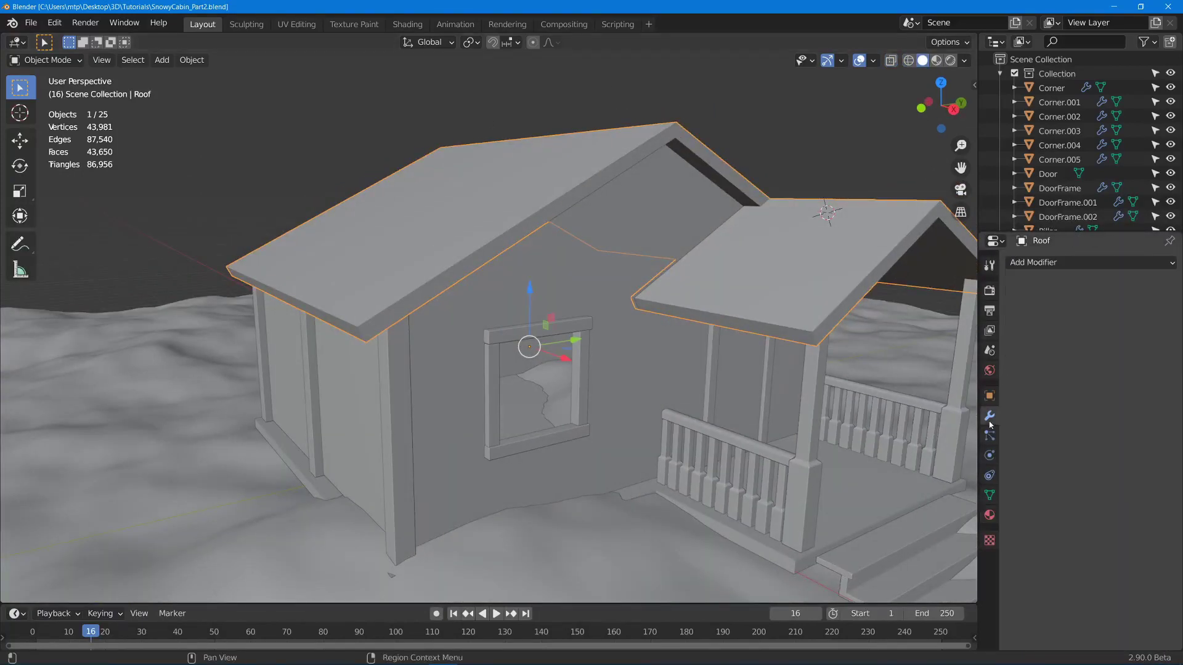
left_click(1059, 262)
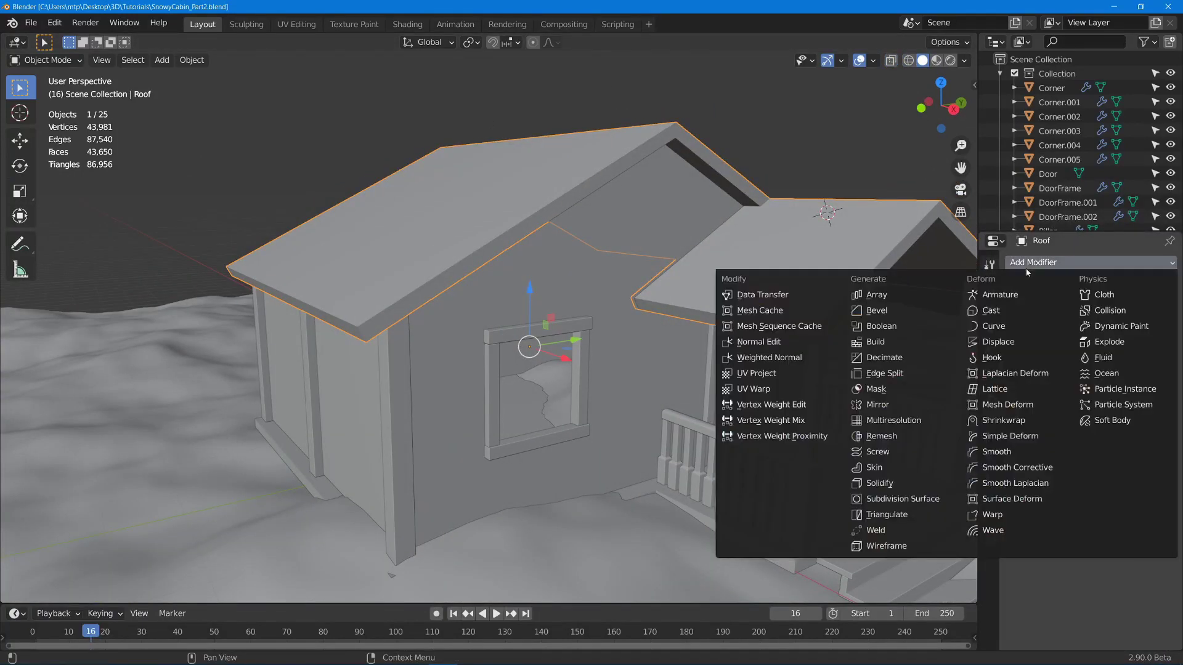
left_click(922, 499)
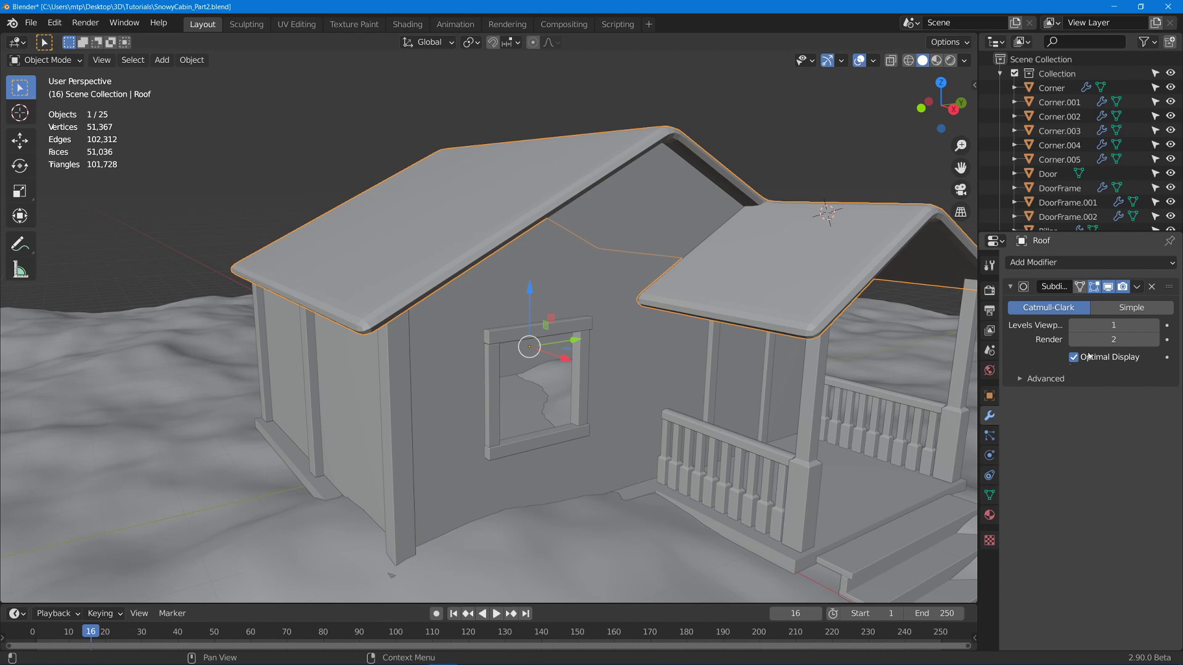
left_click(1154, 325)
Add a Bevel modifier to the roof and place it above the Subdivision modifier in the stack
middle_click_drag(338, 304, 367, 307)
right_click(487, 271, "shift")
scroll(487, 272, "down", 2)
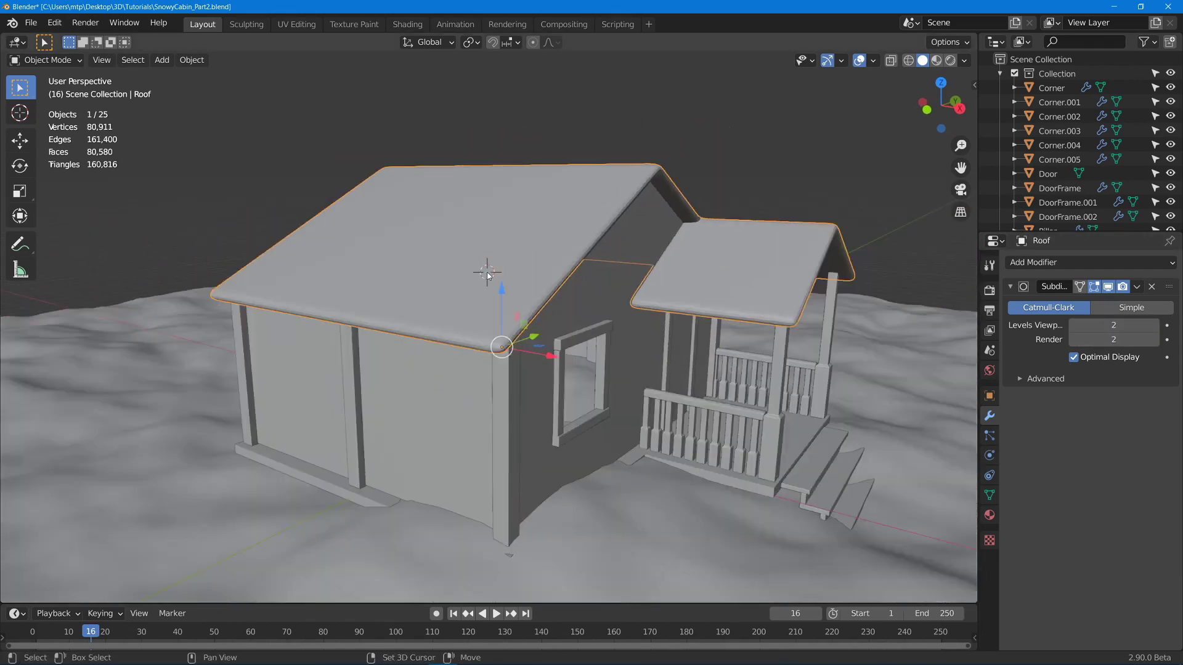
scroll(486, 271, "up", 4)
middle_click_drag(541, 401, 582, 371)
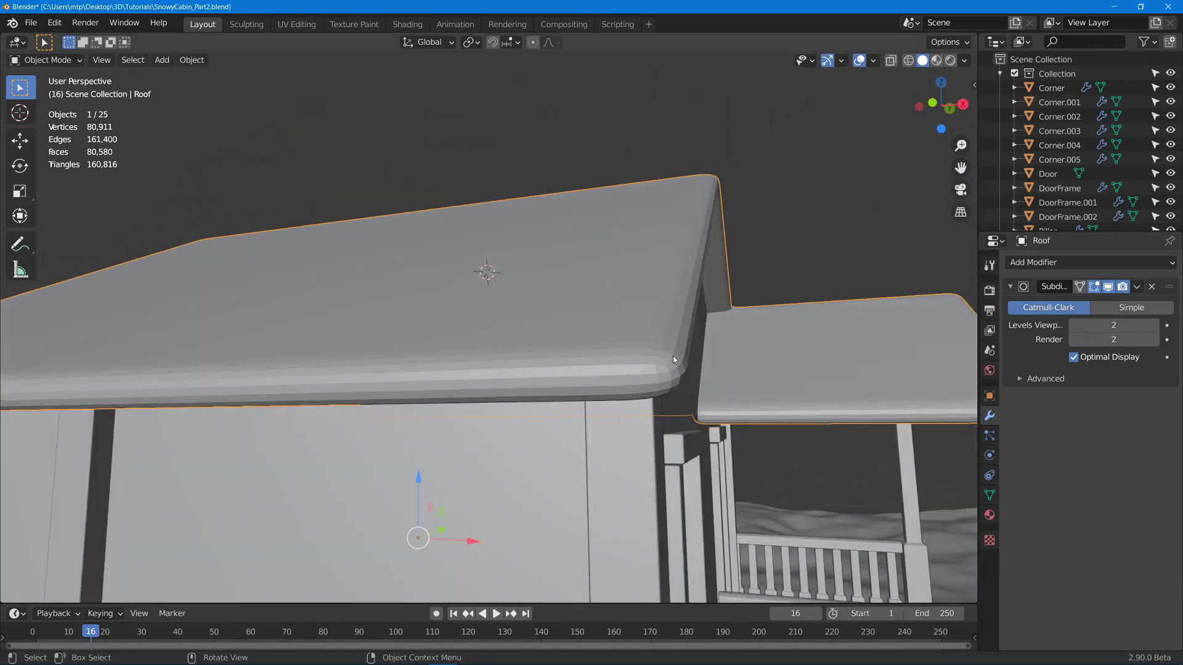
left_click(1033, 264)
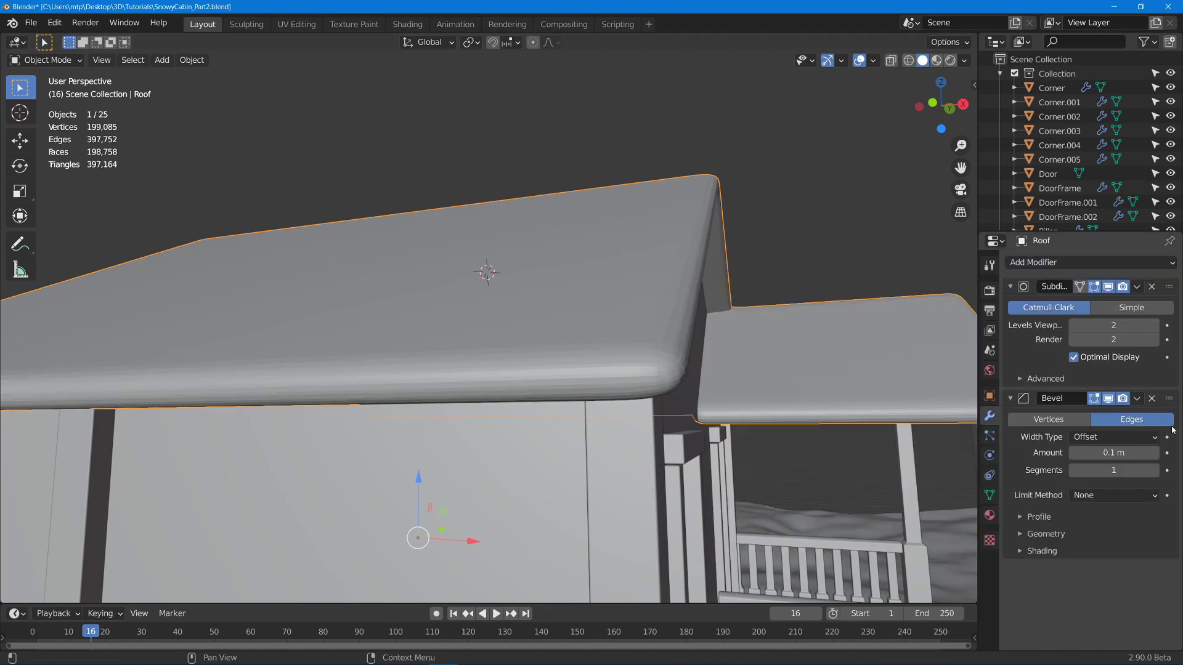
left_click_drag(1175, 400, 1169, 288)
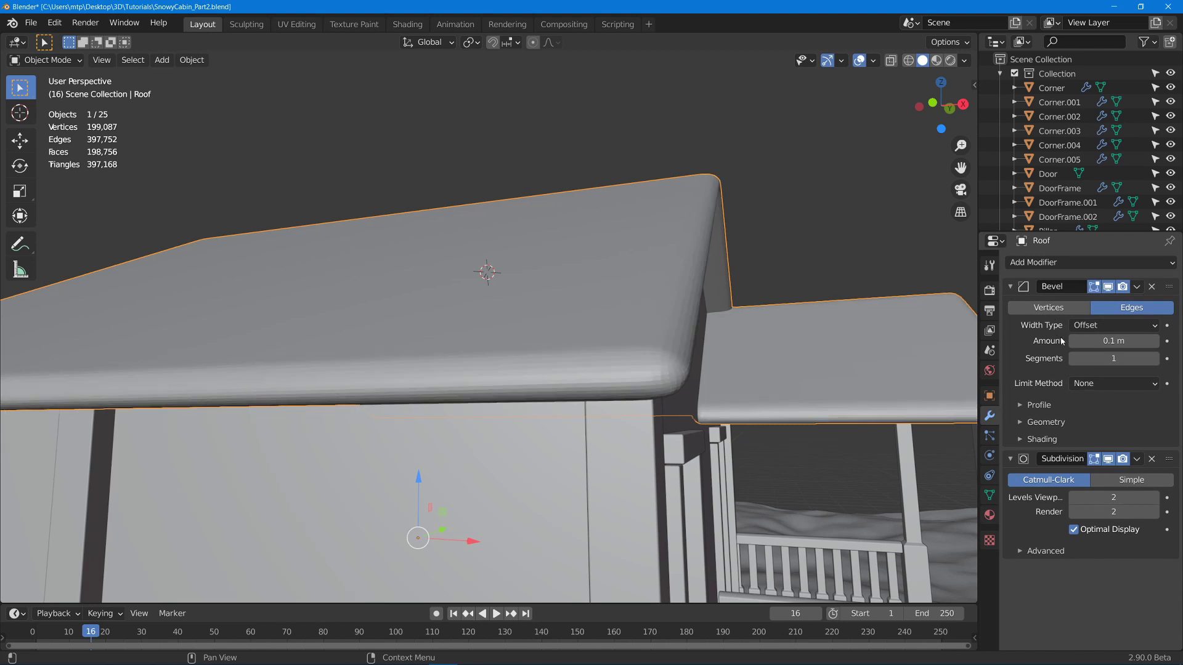
Hide the roof's subdivision in the viewport and lower the bevel amount to 0.01 m
left_click(1107, 458)
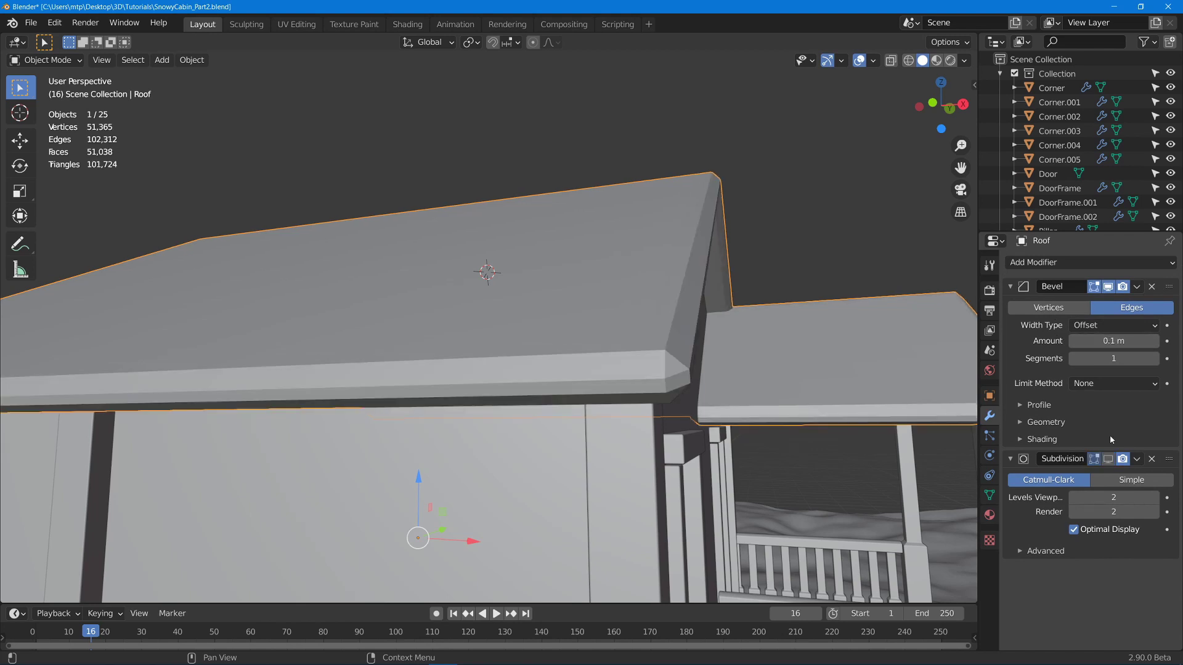
left_click(1071, 345)
left_click(1071, 345)
left_click(1070, 345)
left_click(1071, 345)
left_click(1070, 345)
left_click(1070, 345)
left_click(1071, 345)
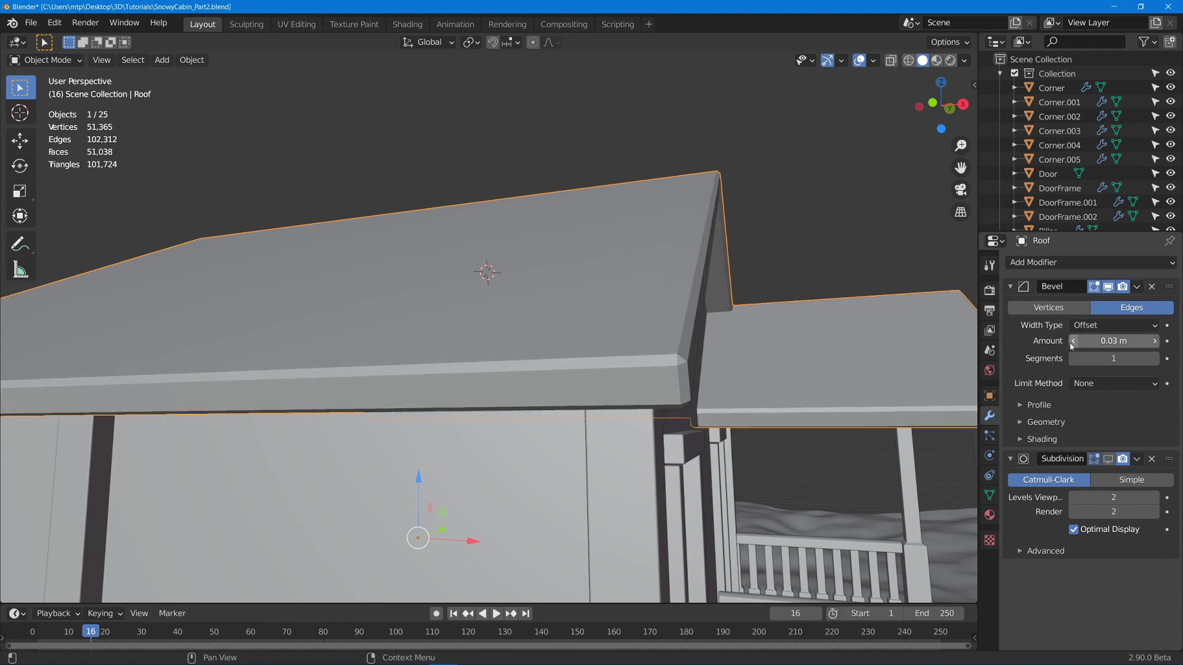
left_click(1071, 345)
left_click(1070, 345)
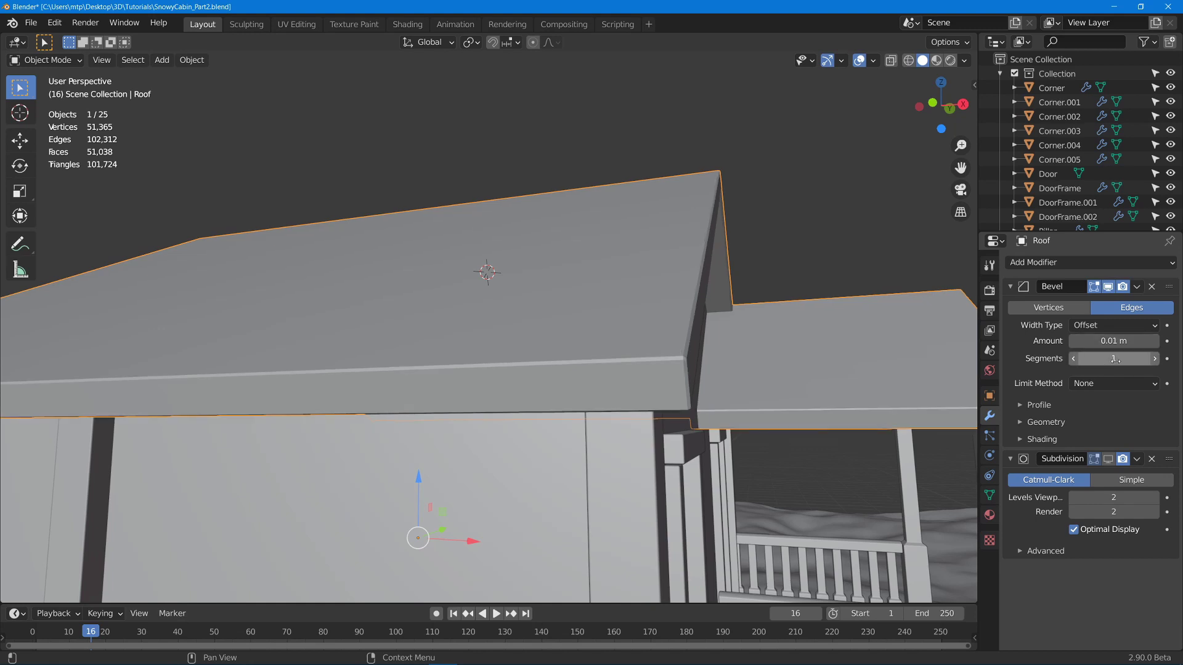
Set the roof bevel to 2 segments, show the subdivision in the viewport again, and save the file
left_click(1153, 359)
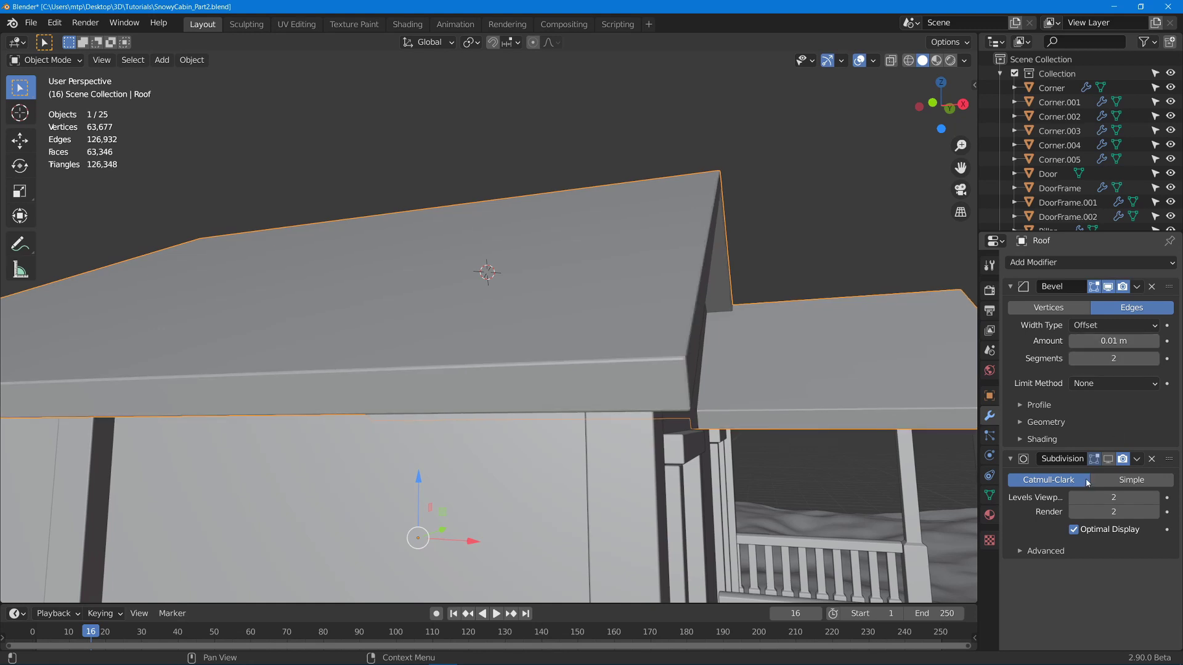
left_click(1108, 458)
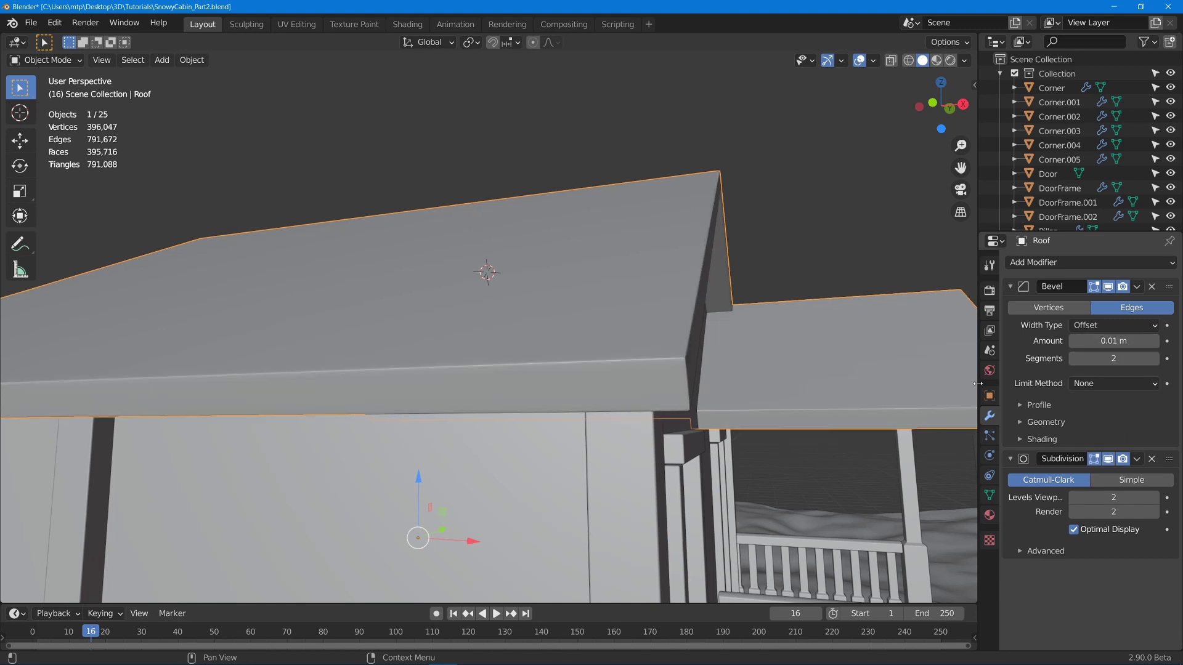
mouse_move(770, 369)
middle_mouse_down()
mouse_move(655, 364)
mouse_move(773, 355)
middle_mouse_up()
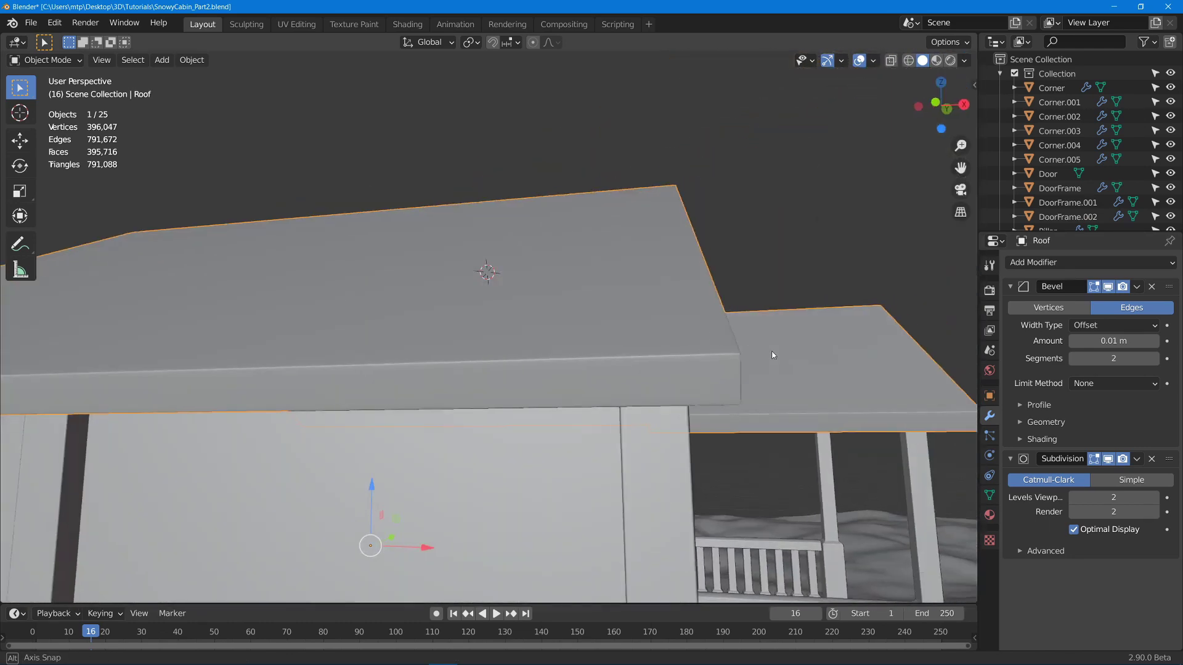
left_click(1072, 359)
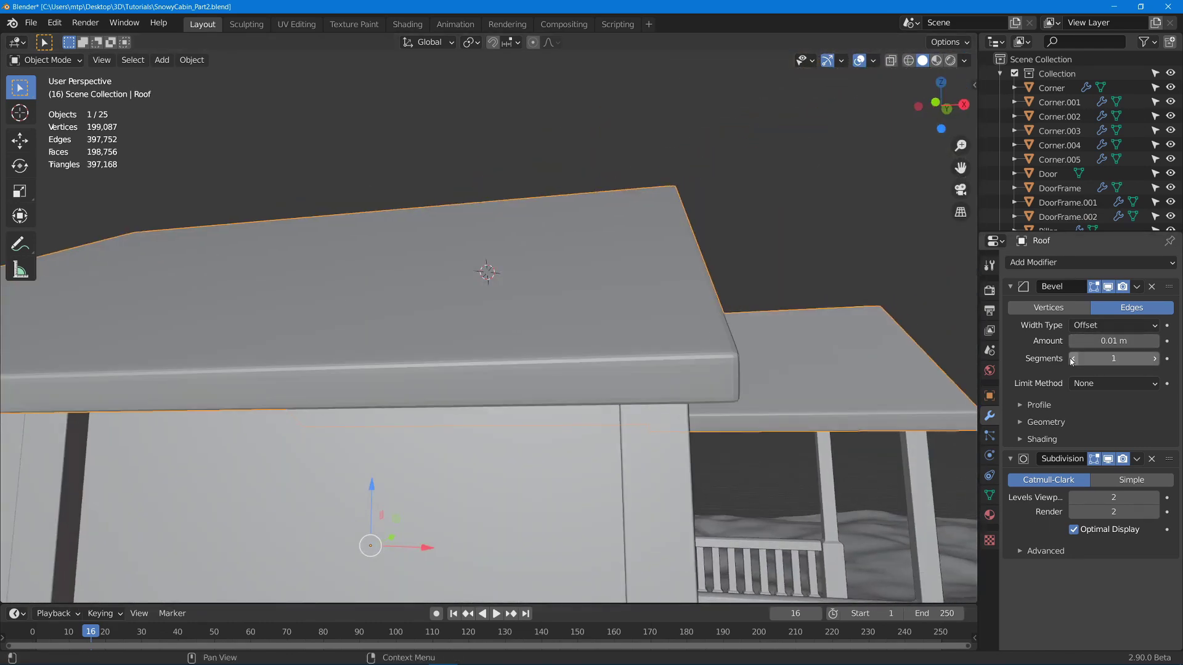
key("ctrl+z")
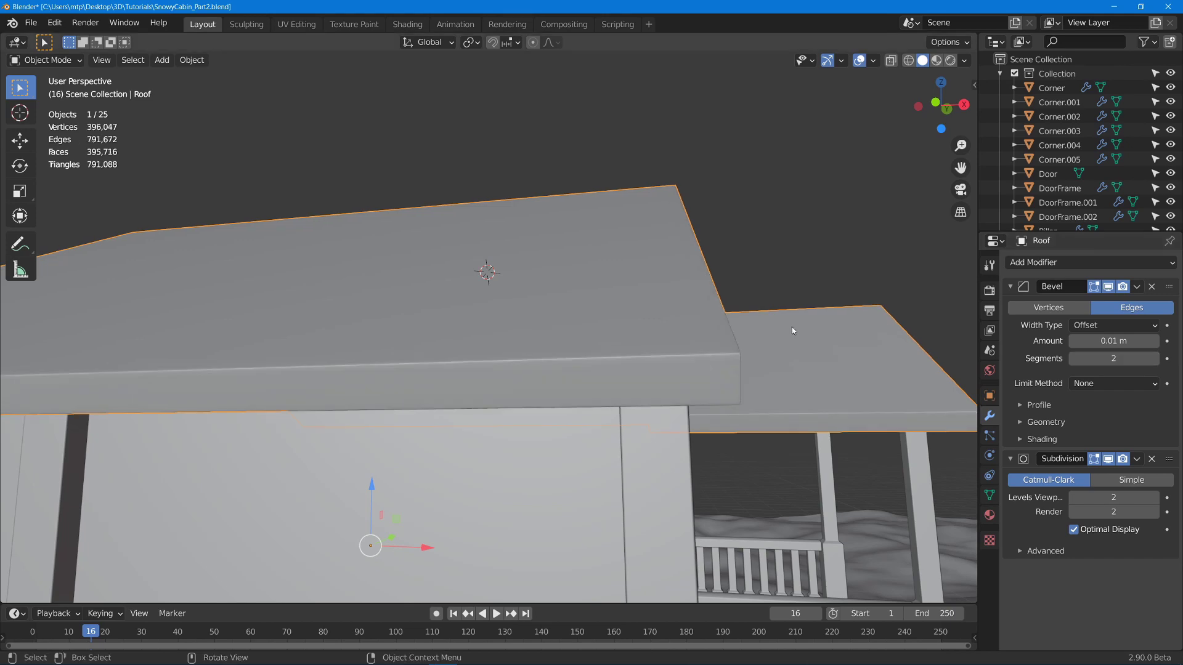
middle_click_drag(792, 331, 668, 308)
key("ctrl+s")
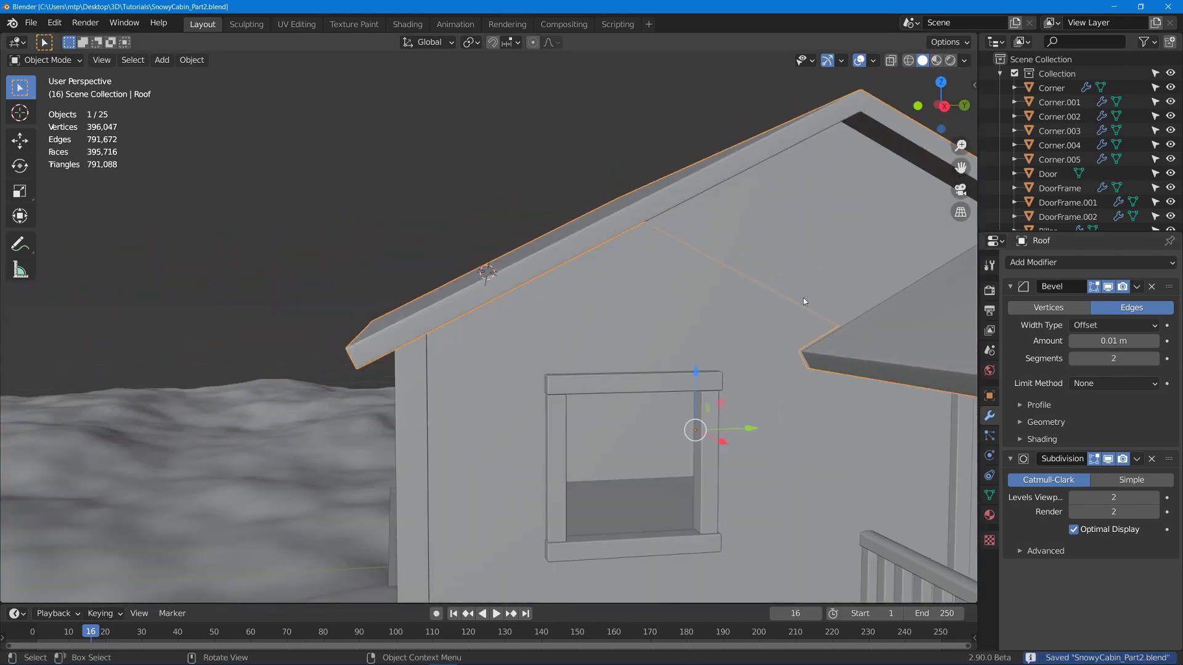
Inspect the roof's beveled and subdivided mesh density in wireframe, and return to solid shading
middle_click_drag(803, 302, 830, 297)
right_click(589, 239)
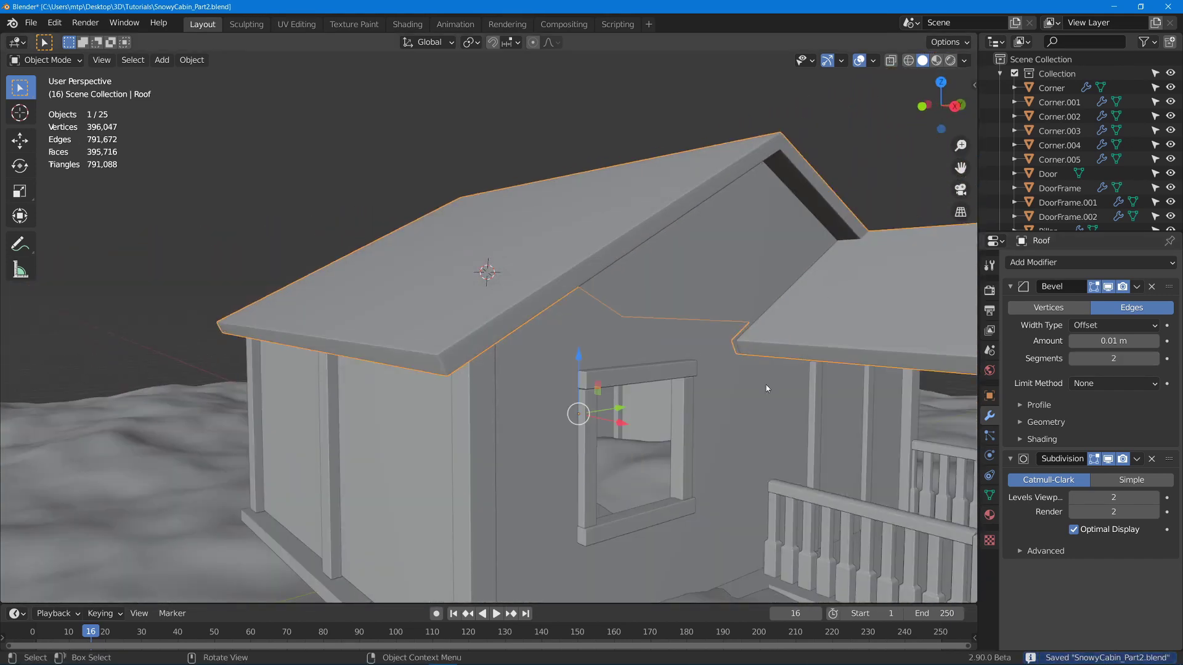
mouse_move(766, 389)
middle_mouse_down()
mouse_move(528, 285)
mouse_move(725, 300)
mouse_move(693, 305)
middle_mouse_up()
key("z")
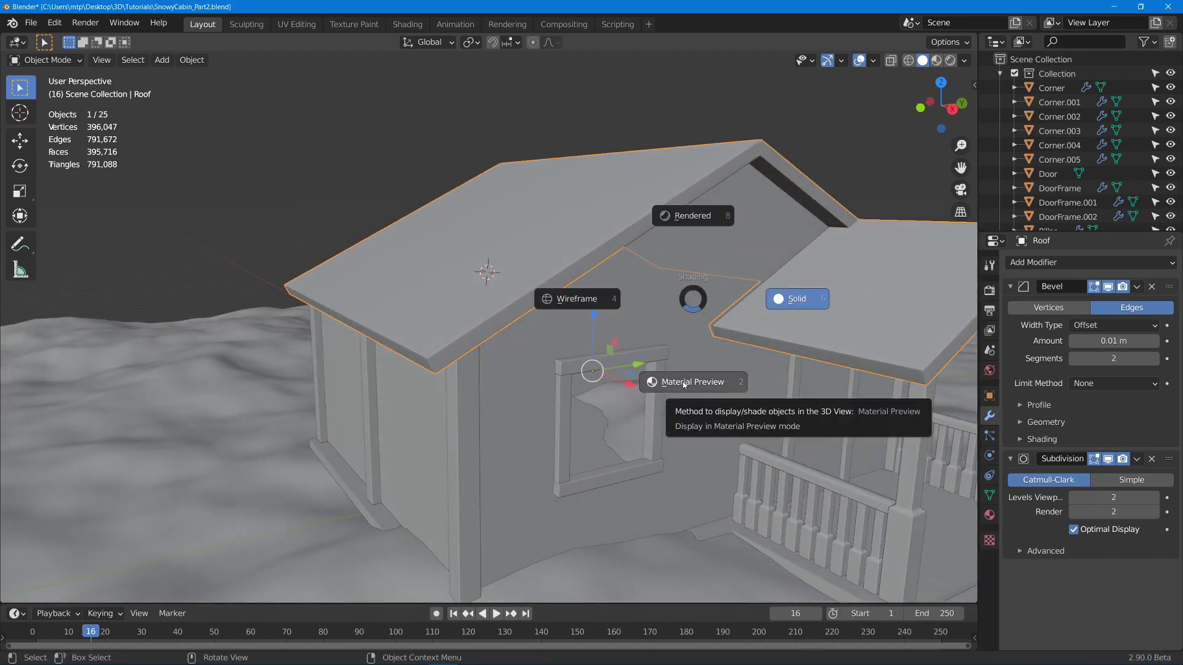
left_click(463, 316)
scroll(464, 316, "up", 10)
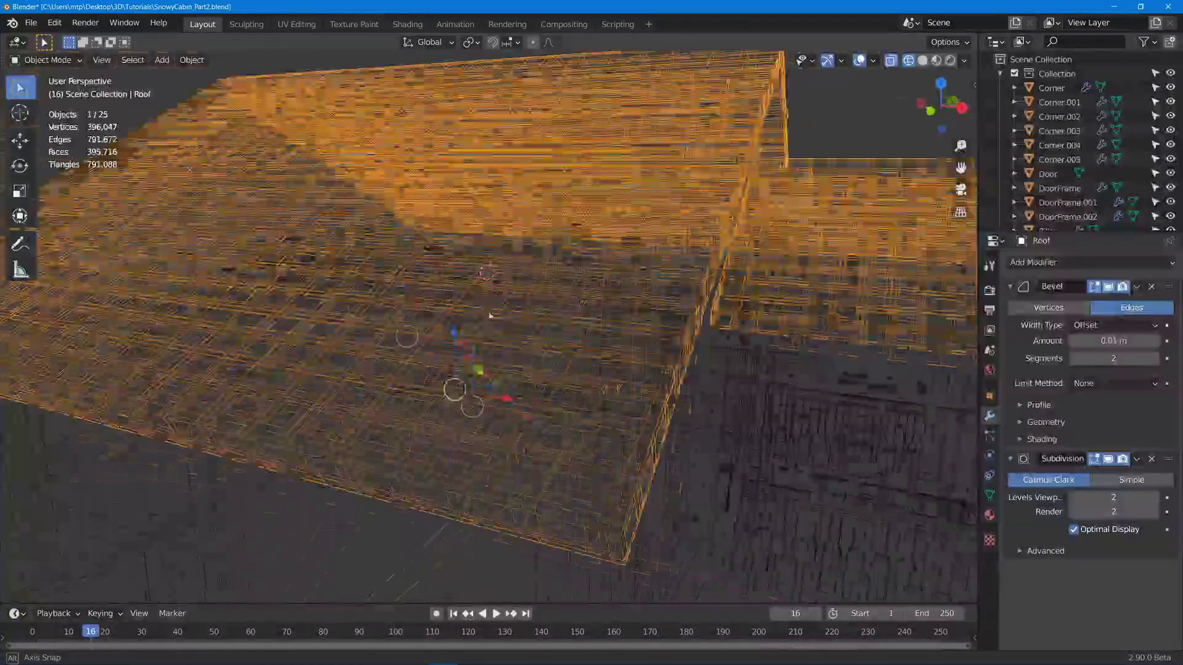
key("z")
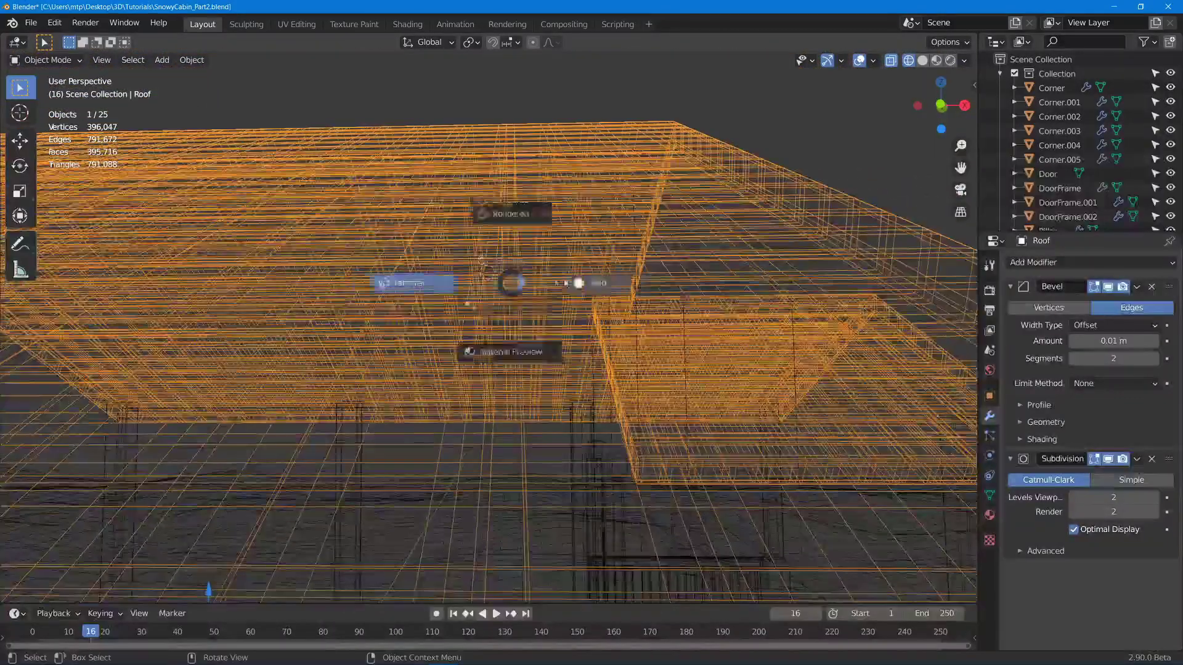
left_click(594, 283)
scroll(486, 274, "down", 8)
middle_click_drag(667, 289, 670, 326, "shift")
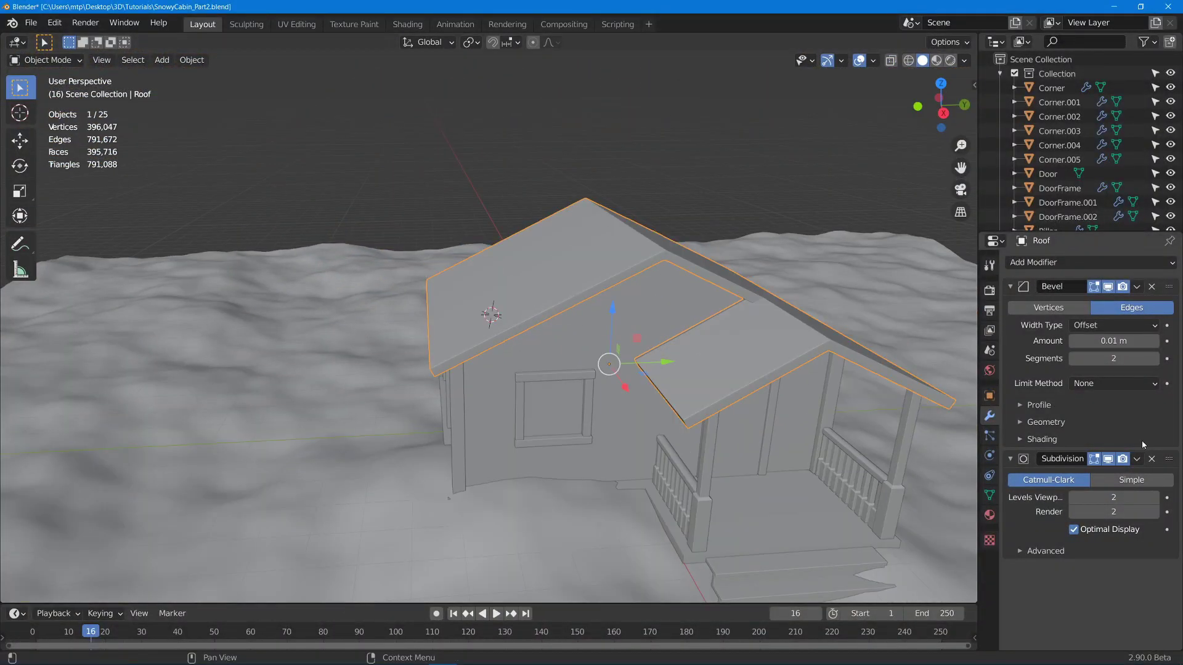
Collapse the settings of both roof modifiers and, in Edit Mode, reselect the faces assigned to the Snow material
left_click_drag(1169, 458, 1135, 470)
left_click_drag(1025, 464, 993, 571)
scroll(1011, 615, "down", 3)
left_click_drag(1012, 621, 1010, 153)
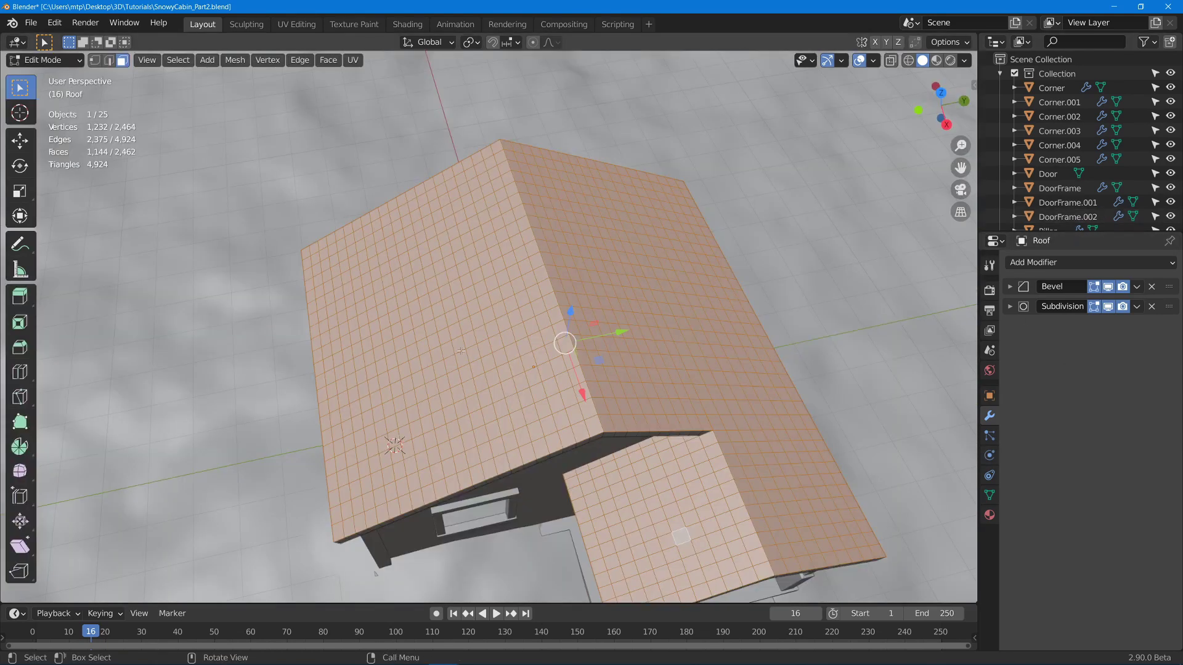
left_click(774, 306)
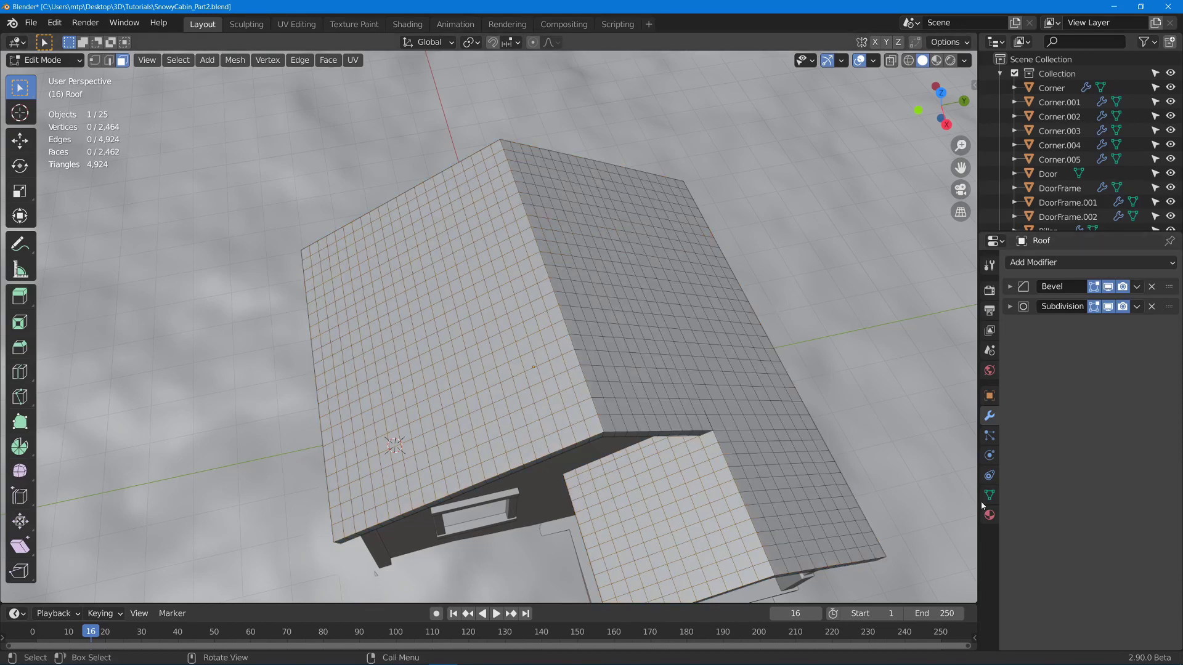
left_click(989, 516)
left_click(1114, 366)
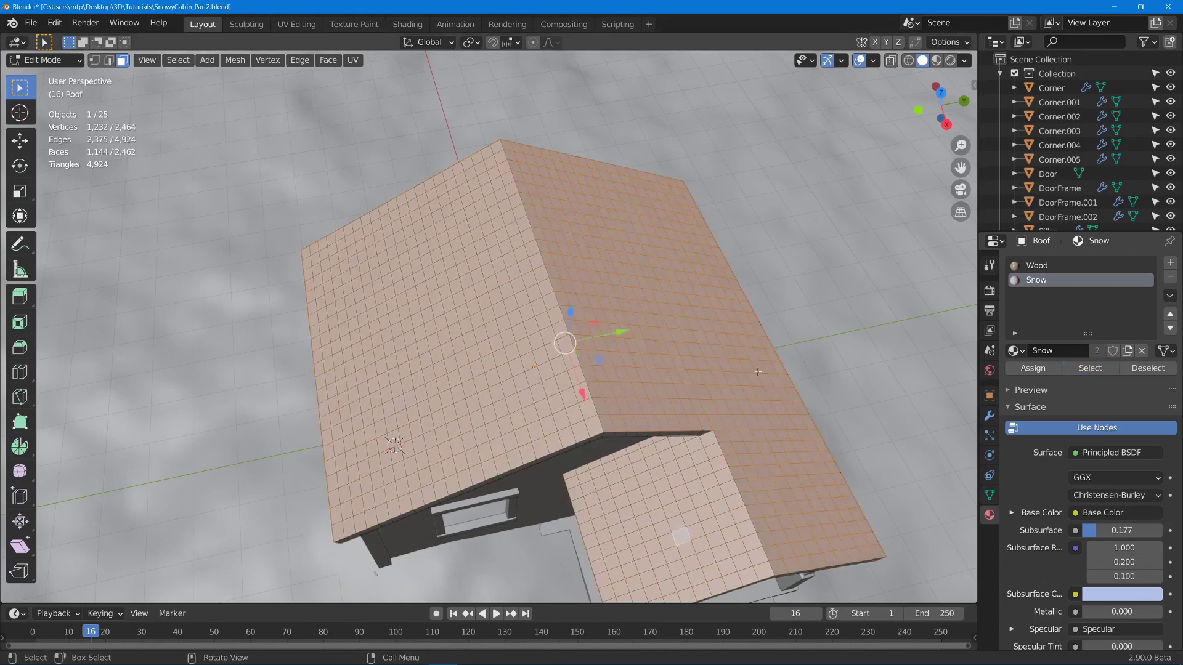
Shrink the selection of snow faces inward by one ring so the outermost roof faces are excluded
middle_click_drag(647, 296, 803, 333)
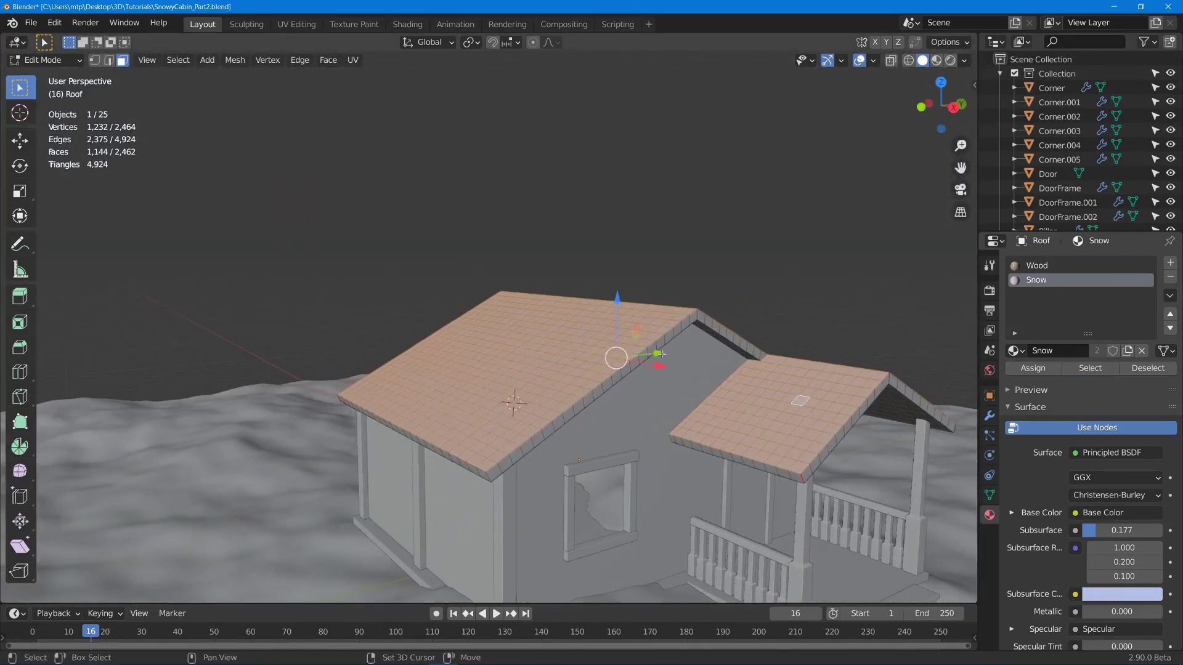
left_click(181, 66)
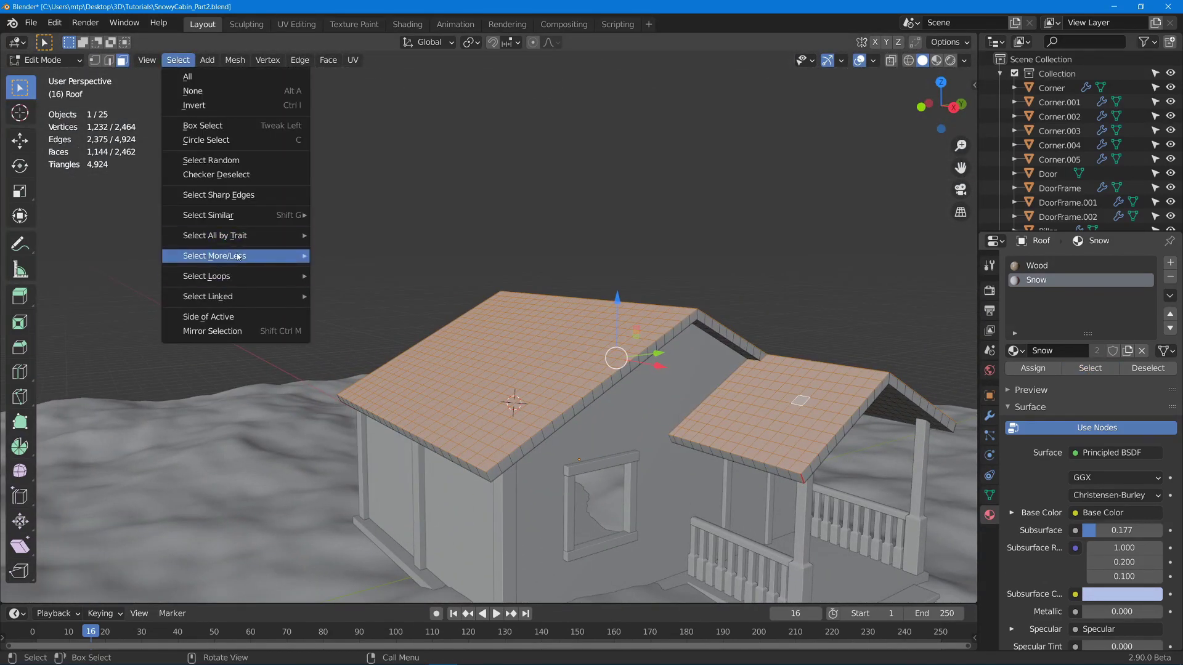
mouse_move(213, 259)
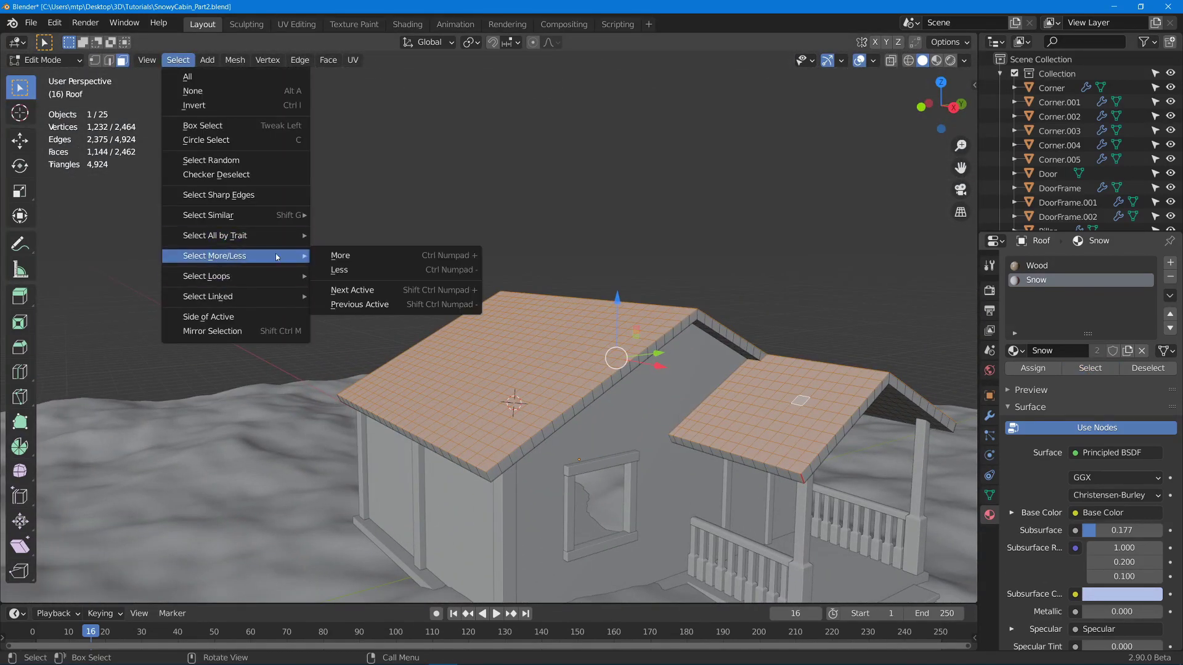
left_click(448, 270)
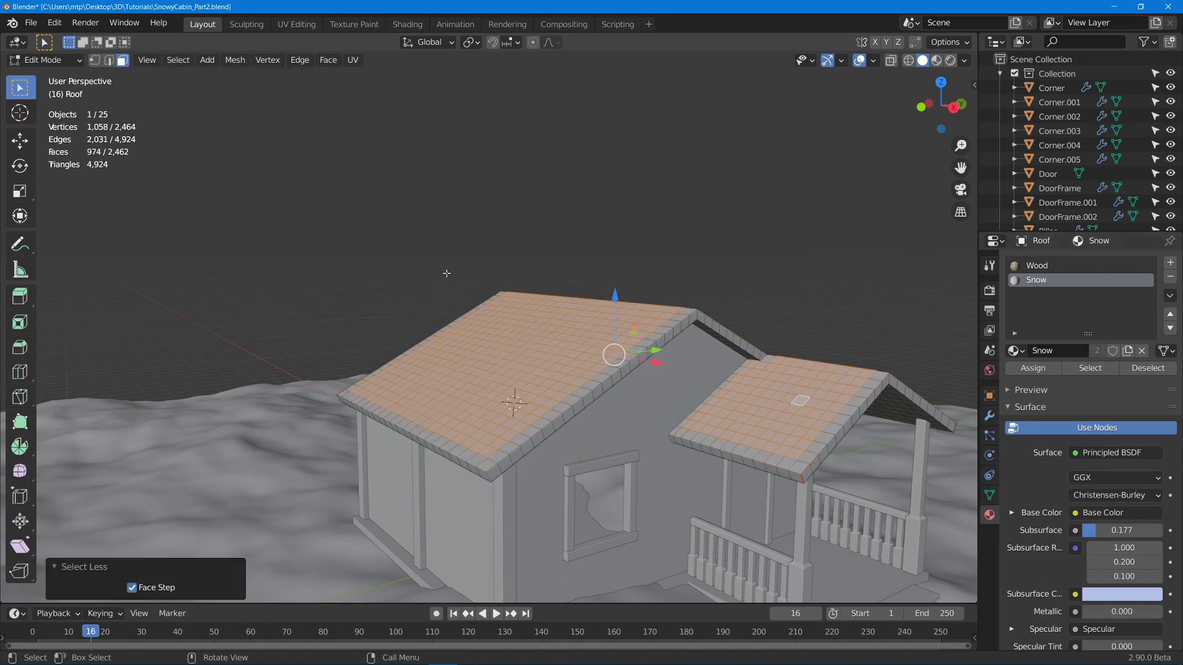
Create a vertex group named Displacement on the roof and assign the selected faces with a weight of 0.650
middle_click_drag(447, 277, 1004, 480)
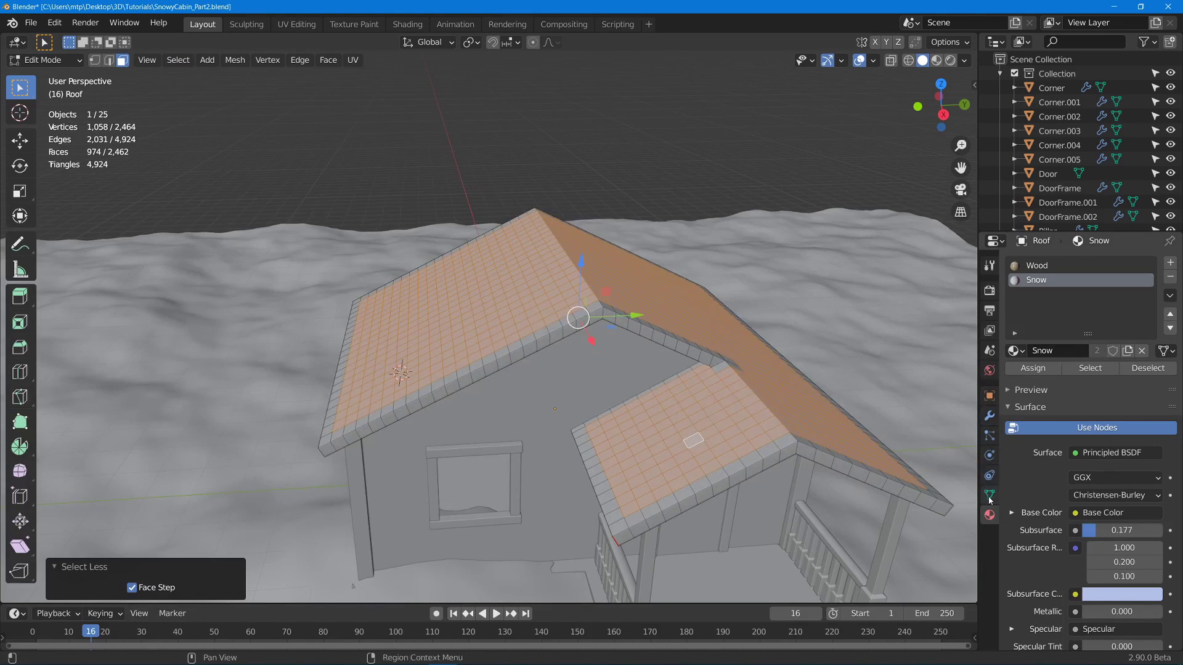
left_click(990, 496)
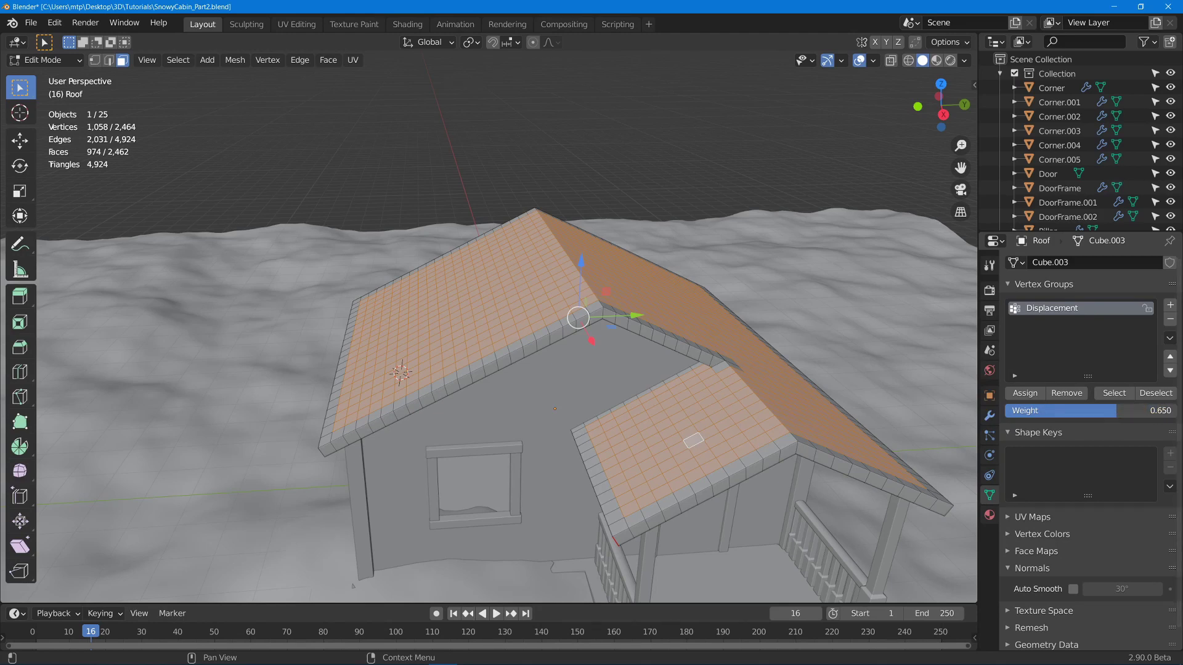
left_click(1032, 395)
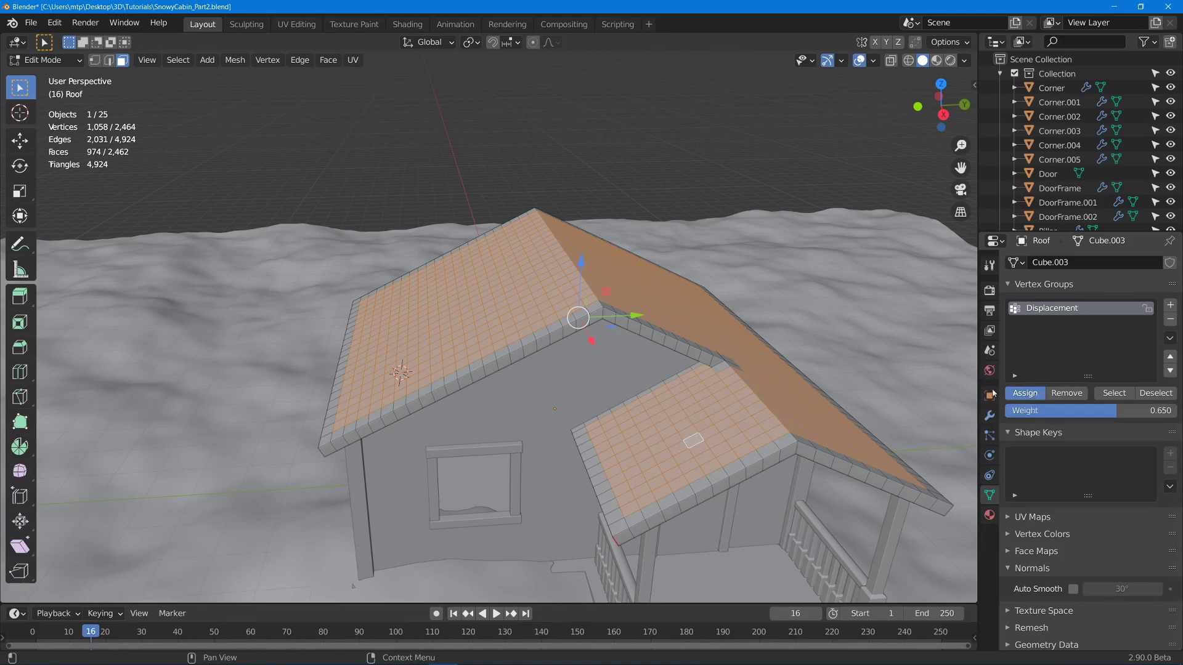
Shrink the roof's snow-face selection by one more ring and assign it to the Displacement vertex group with a weight of 1.000
middle_click_drag(449, 326, 452, 386)
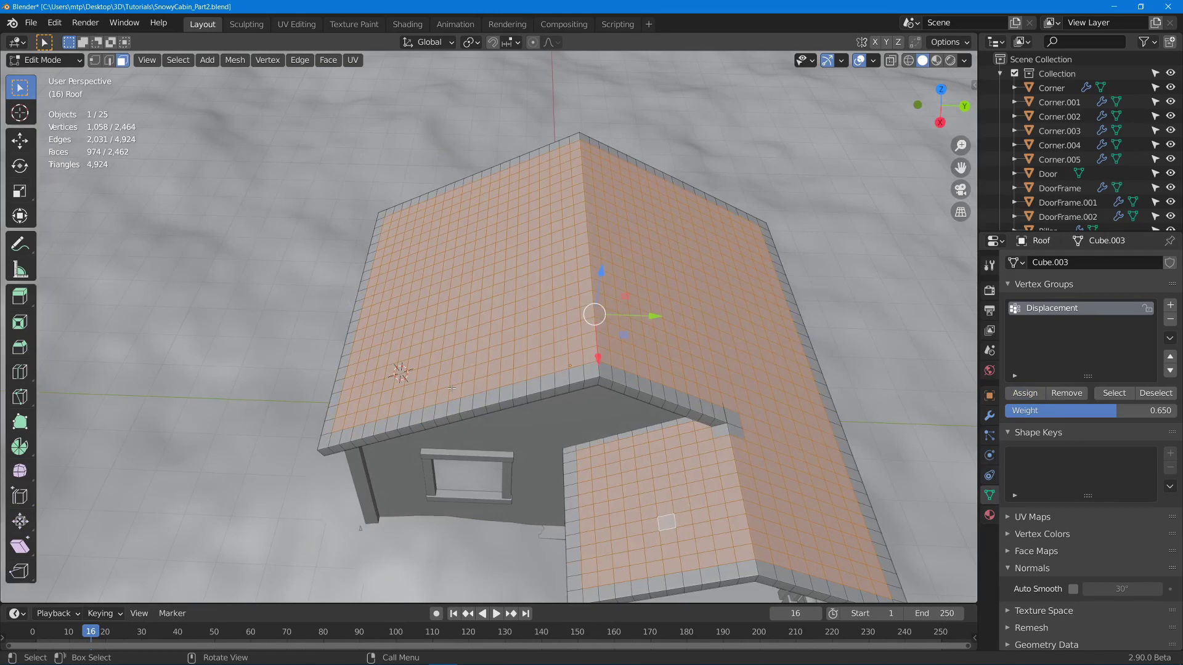
key("ctrl+KP_Subtract")
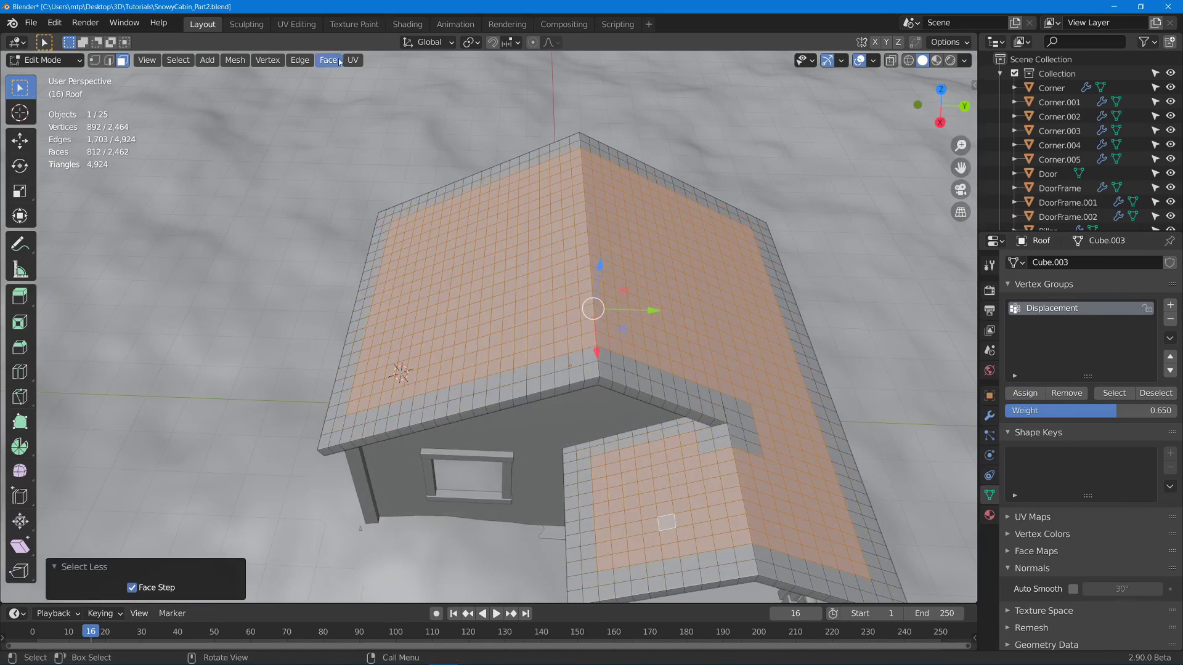
left_click(178, 60)
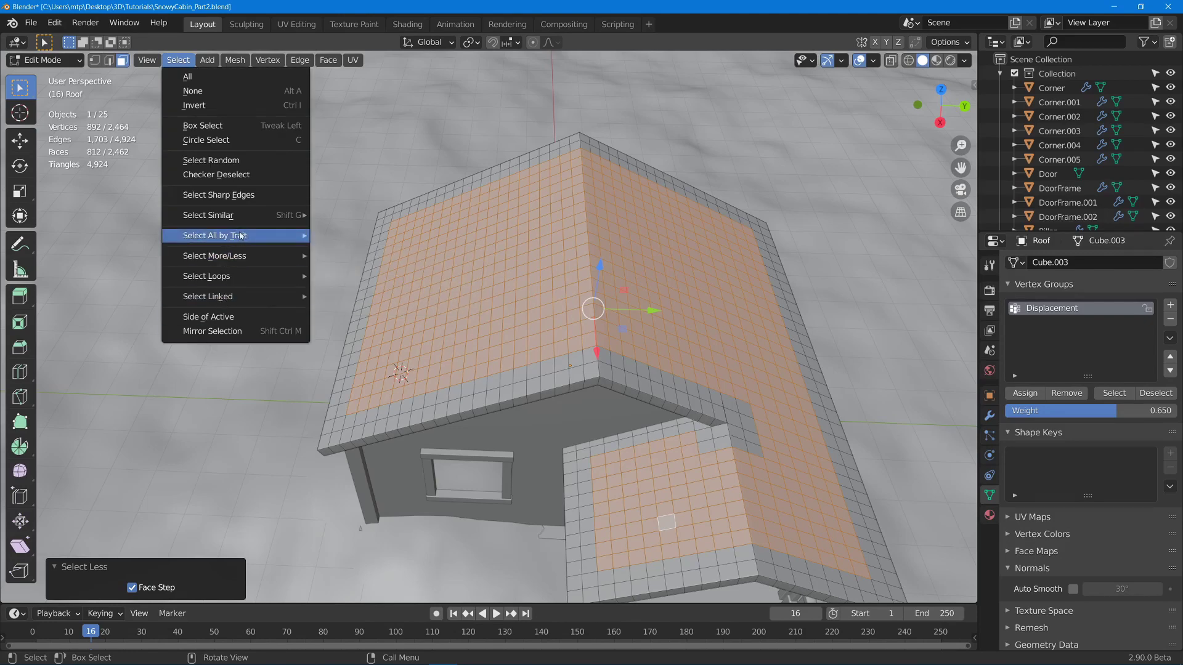
left_click_drag(1056, 411, 1125, 415)
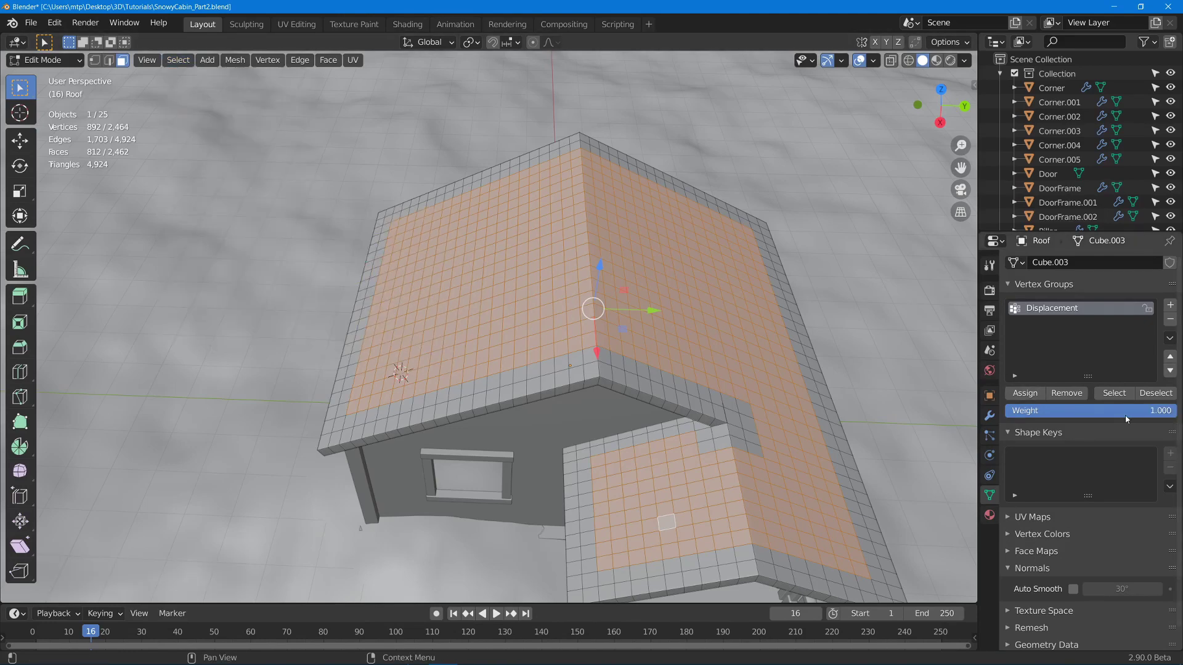
left_click(1024, 393)
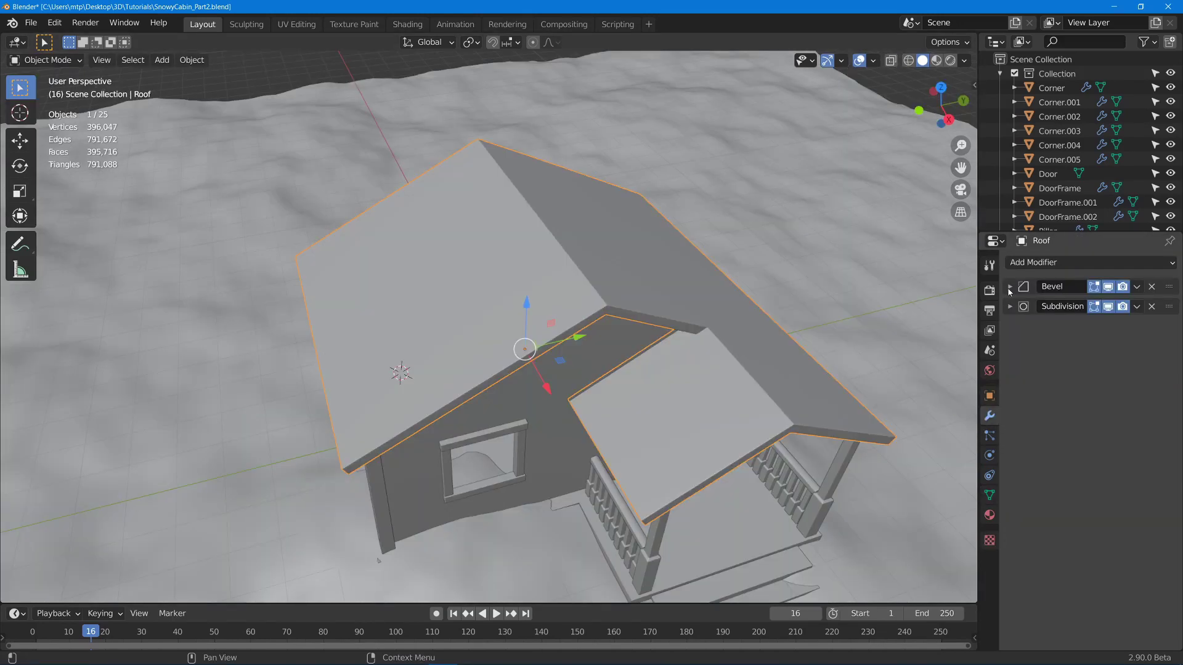
Add a Displace modifier to the roof and restrict it to the Displacement vertex group
left_click(1025, 262)
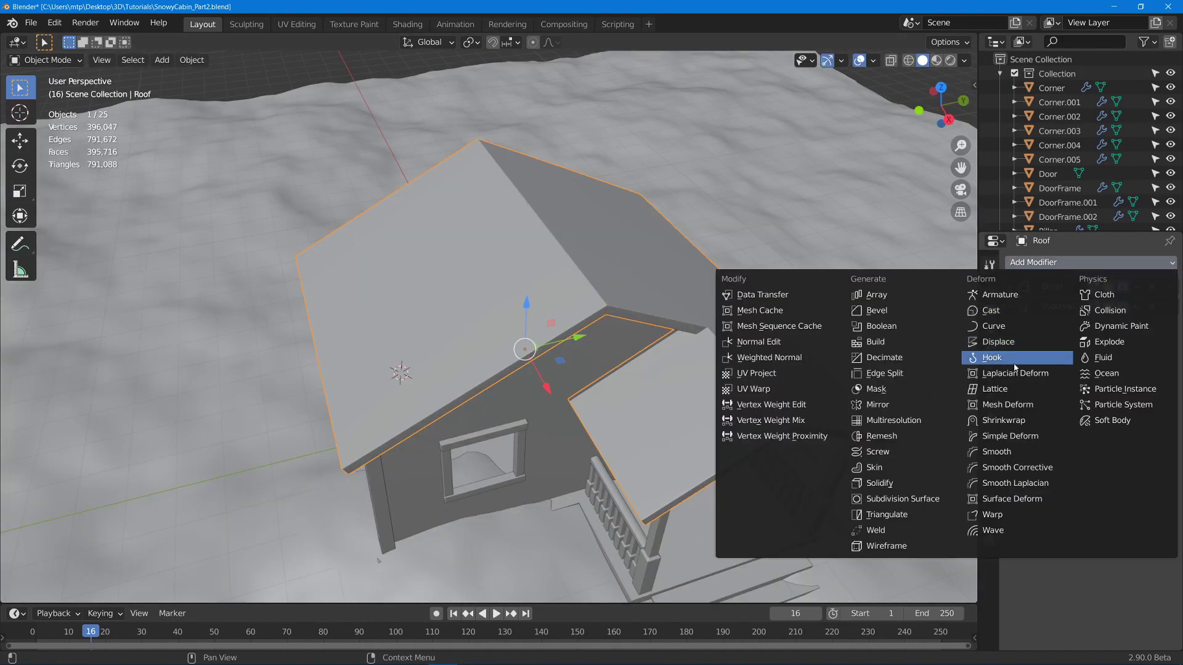
left_click(1015, 344)
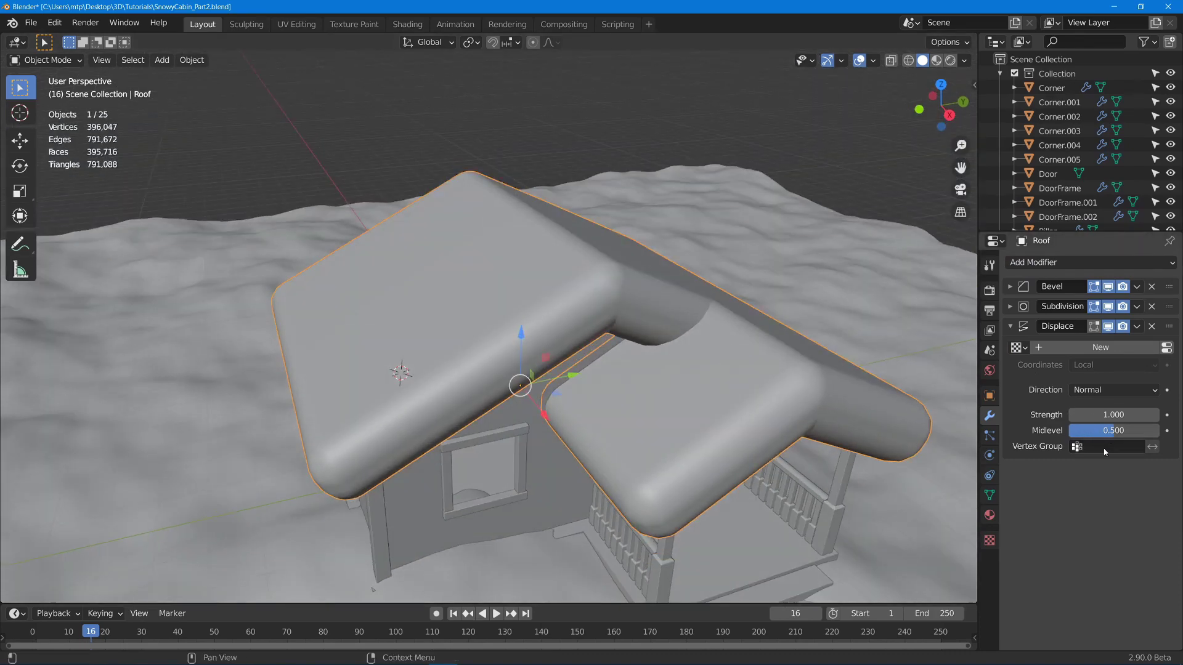
left_click(1094, 447)
left_click(1082, 470)
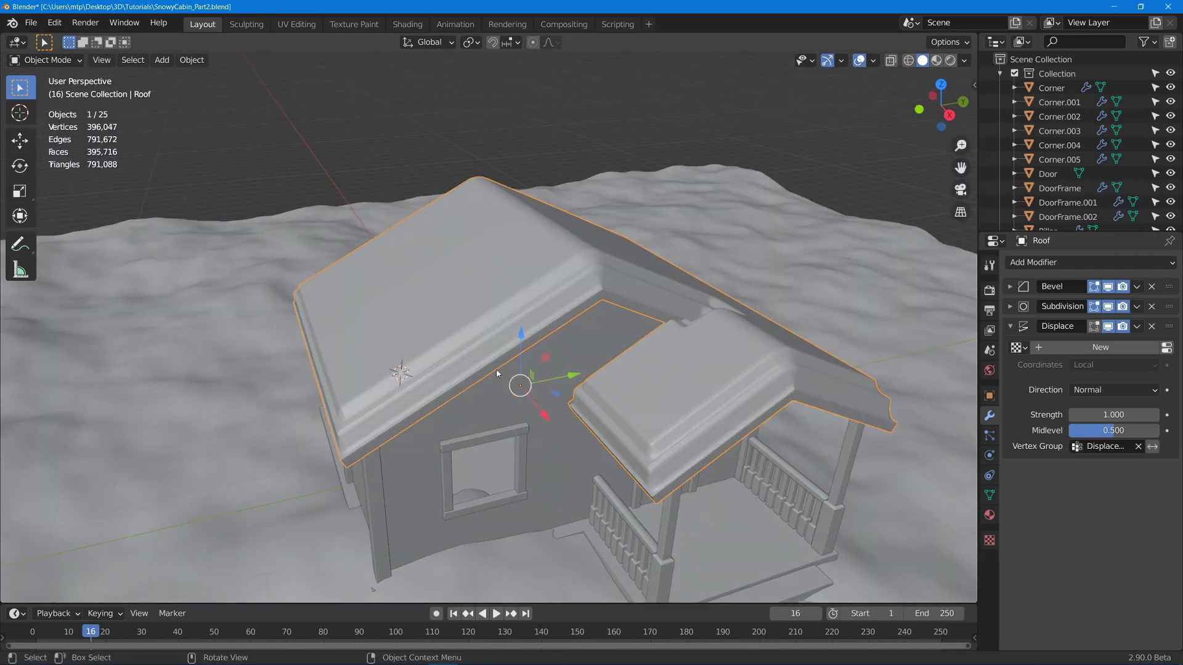
Examine the roof's edge in wireframe and set the Bevel modifier's limit method to Angle
mouse_move(468, 394)
middle_mouse_down()
mouse_move(436, 349)
mouse_move(407, 370)
mouse_move(438, 373)
mouse_move(380, 370)
mouse_move(484, 320)
mouse_move(554, 366)
mouse_move(623, 349)
middle_mouse_up()
scroll(380, 371, "up", 3)
scroll(485, 321, "up", 3)
key("shift+z")
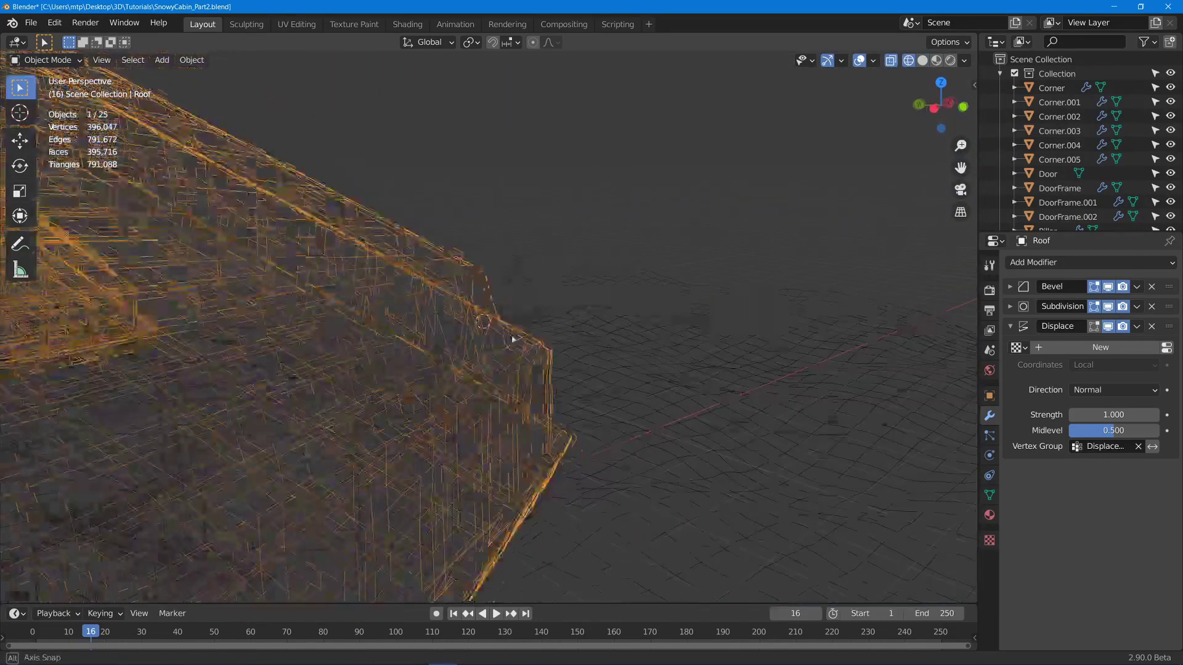
middle_click_drag(512, 339, 517, 332)
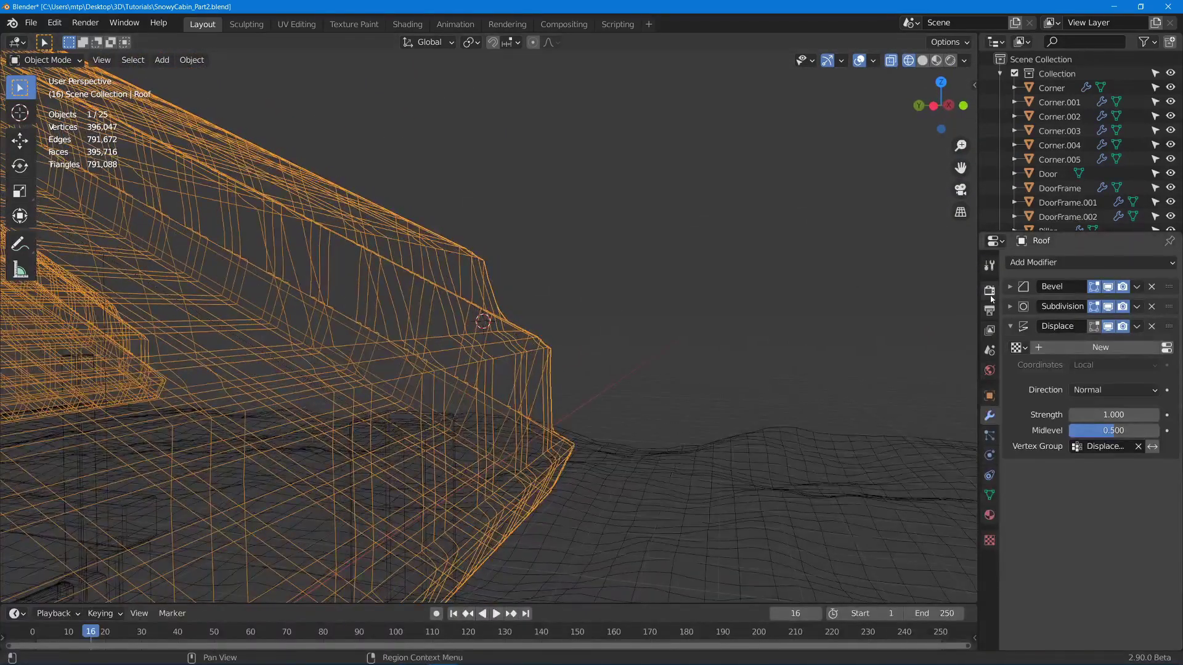
left_click(1010, 286)
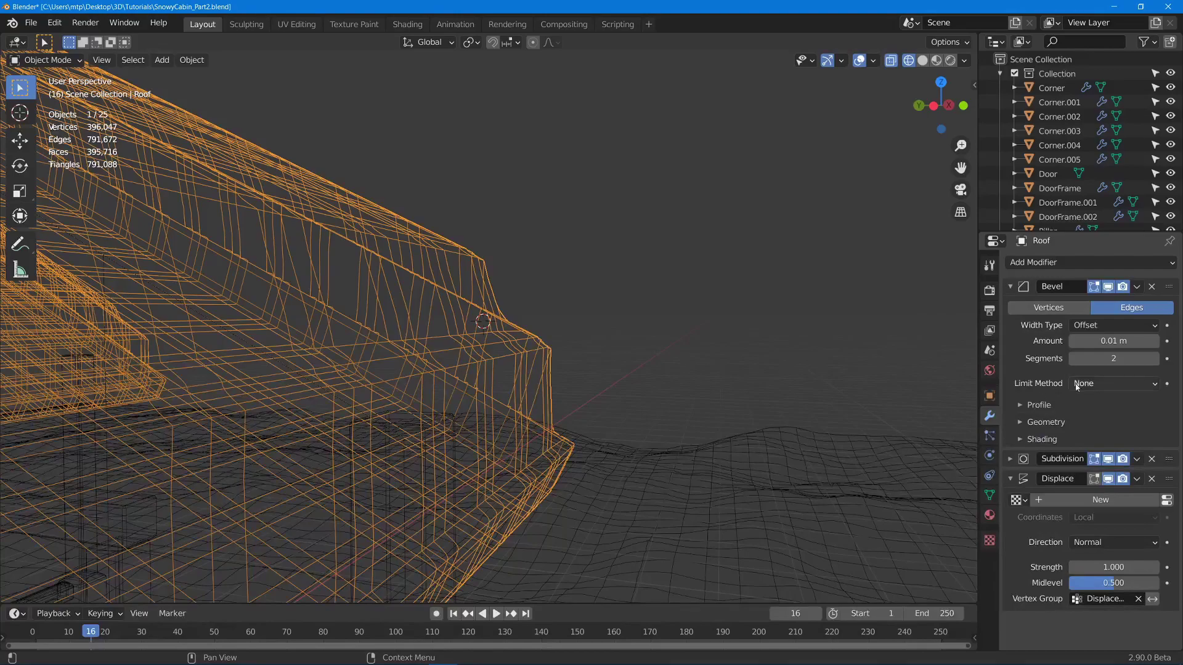
left_click(1102, 383)
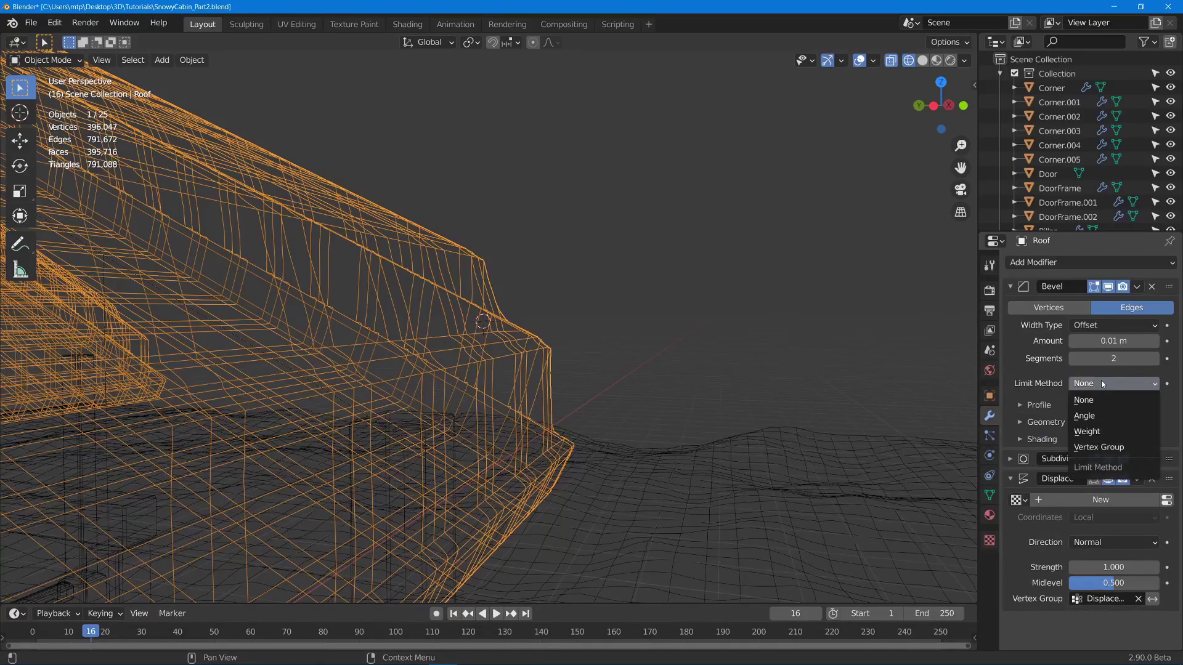
left_click(1101, 417)
Check the bevel on the roof's edge and switch the viewport to Material Preview around the whole cabin
middle_click_drag(616, 320, 454, 304)
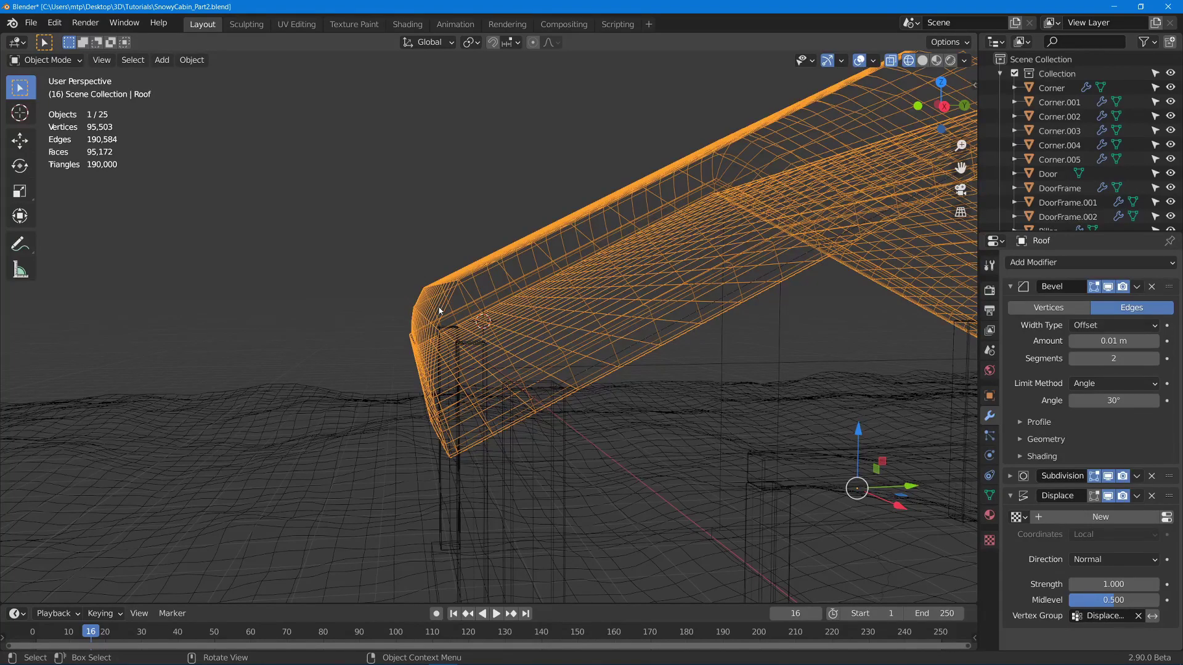
middle_click_drag(429, 312, 422, 314)
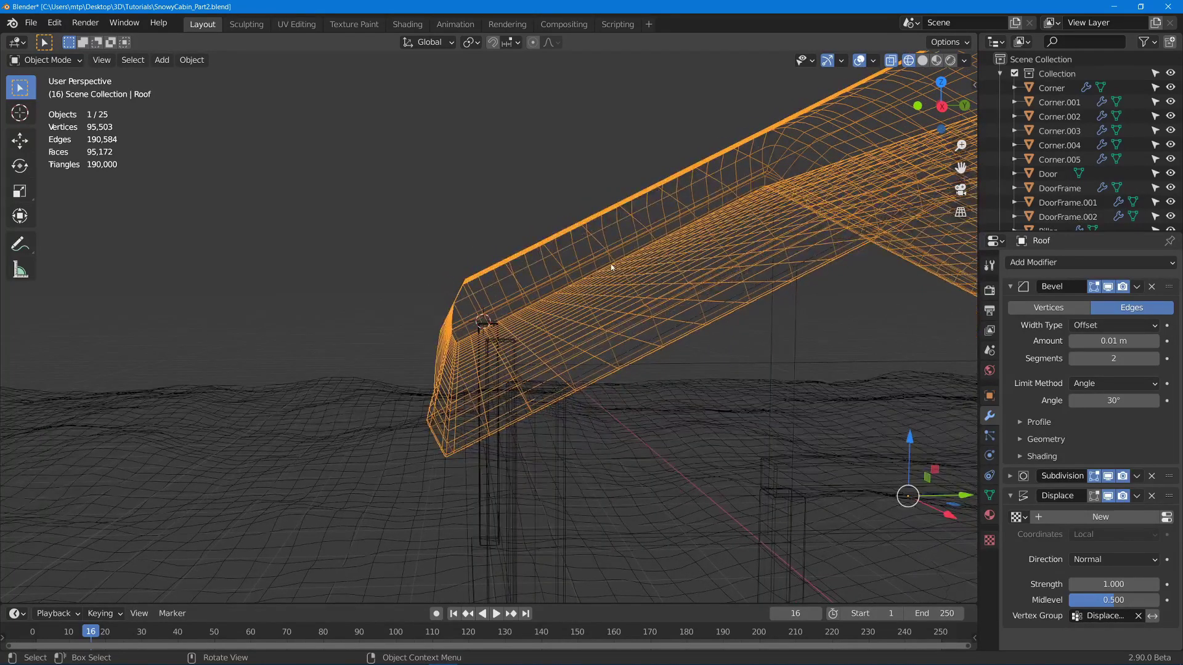
key("z")
left_click(607, 323)
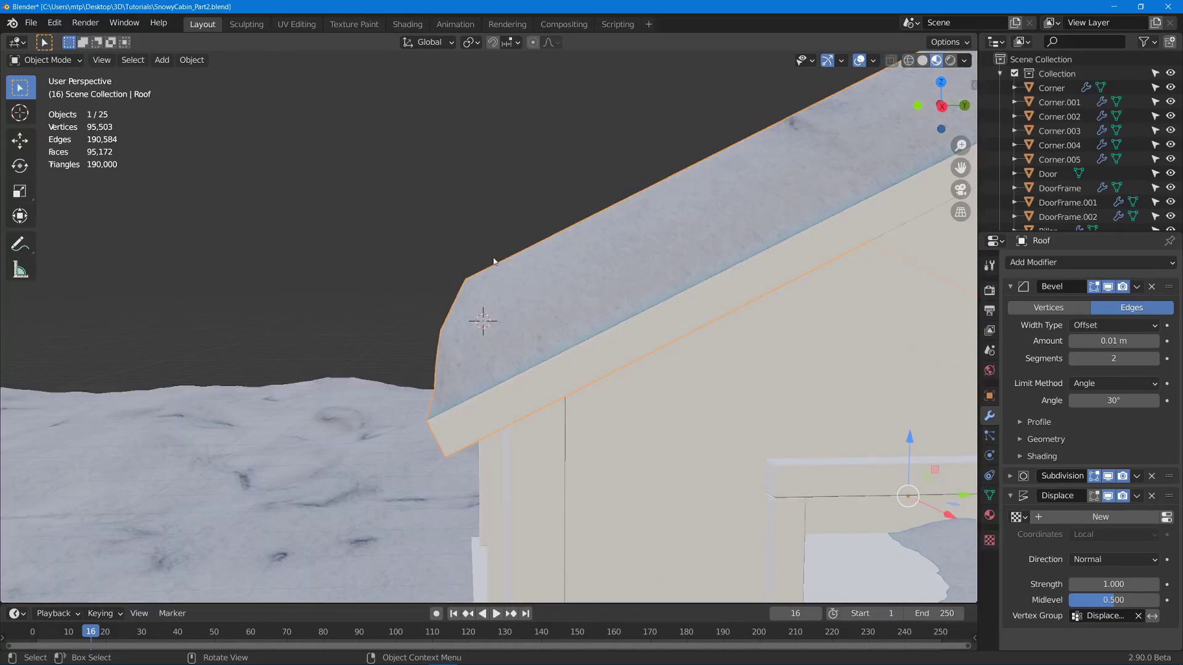
scroll(493, 261, "down", 4)
middle_click_drag(516, 267, 539, 340)
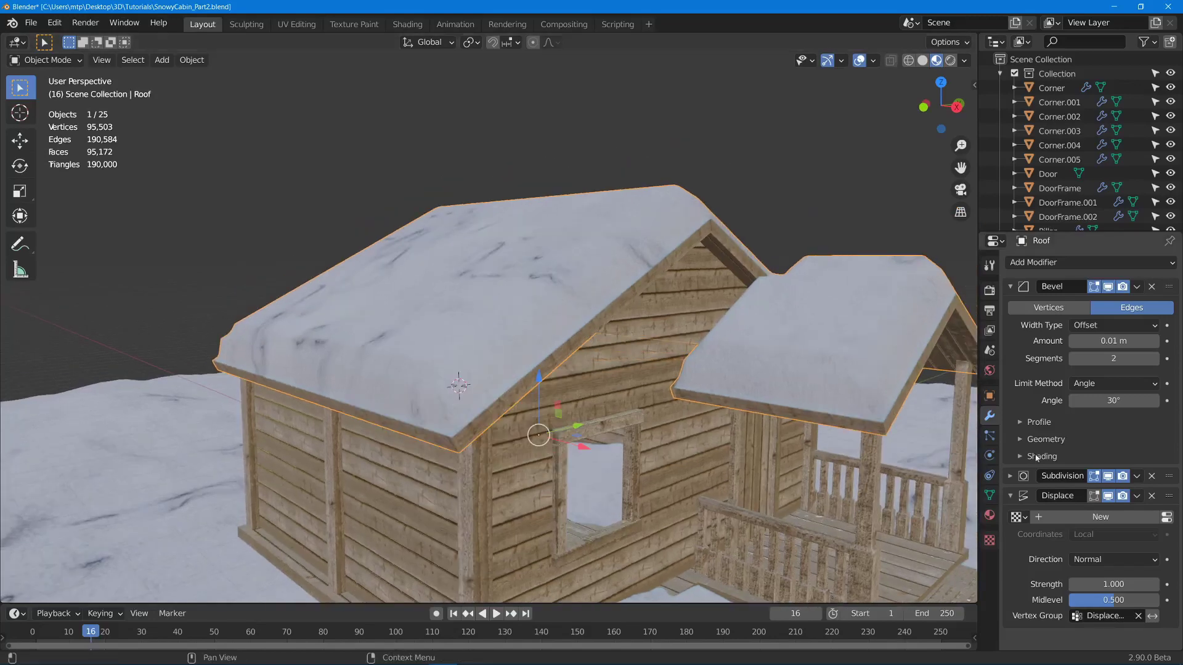
Assign the LowFreq texture to the roof's Displace modifier and set its midlevel to 0
left_click(1017, 517)
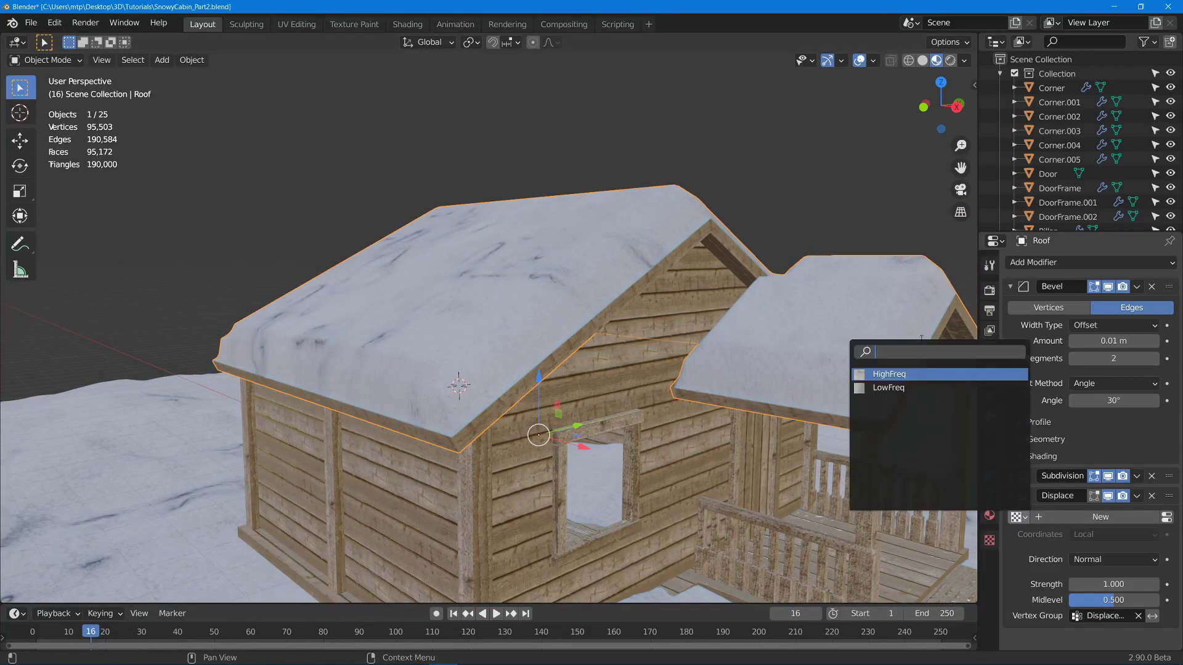
left_click(884, 388)
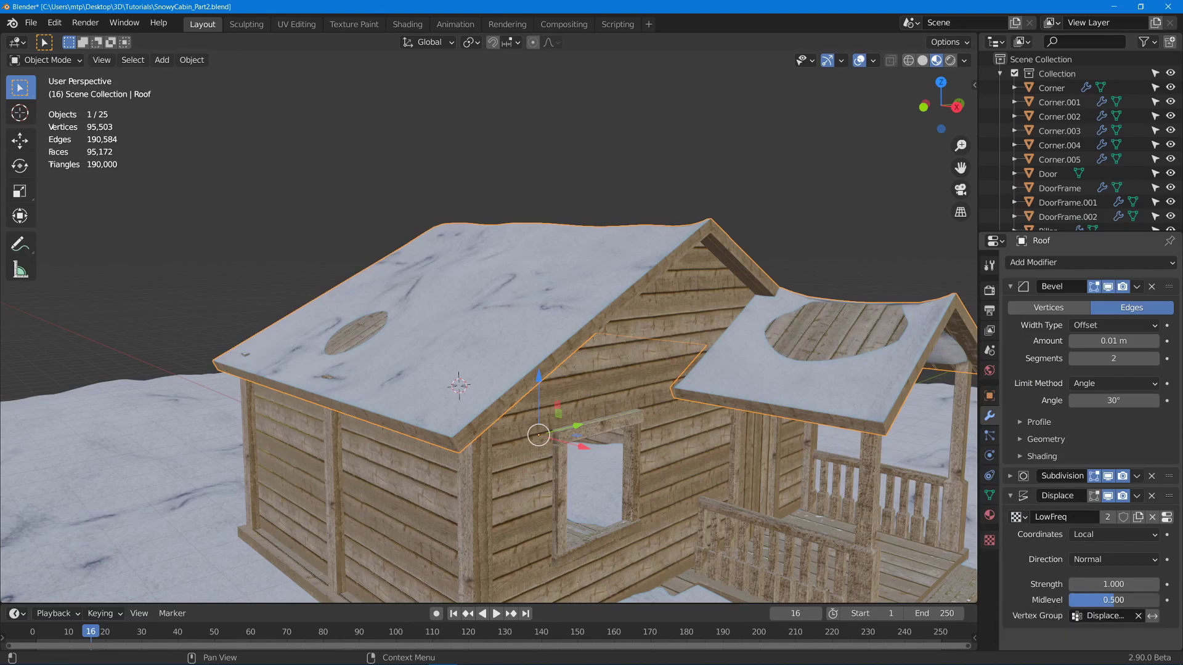
left_click_drag(1114, 600, 1069, 600)
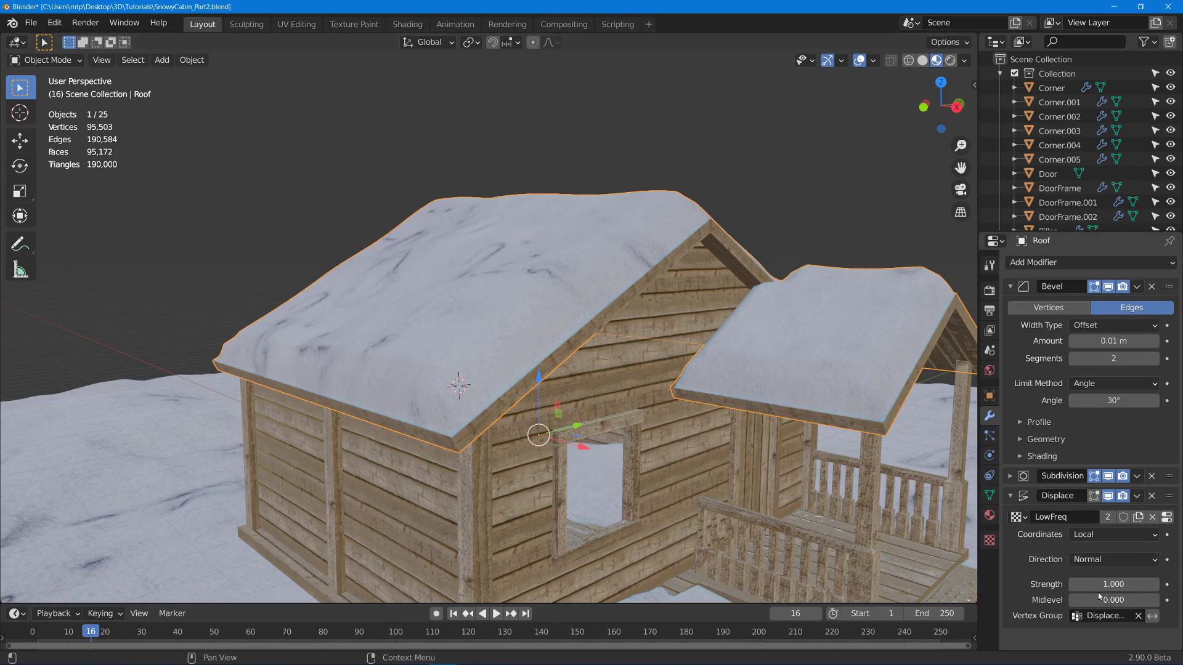
Try out strengths for the LowFreq Displace modifier, including 0.01 and 0.1, and settle on 0.5
left_click_drag(1133, 585, 1081, 586)
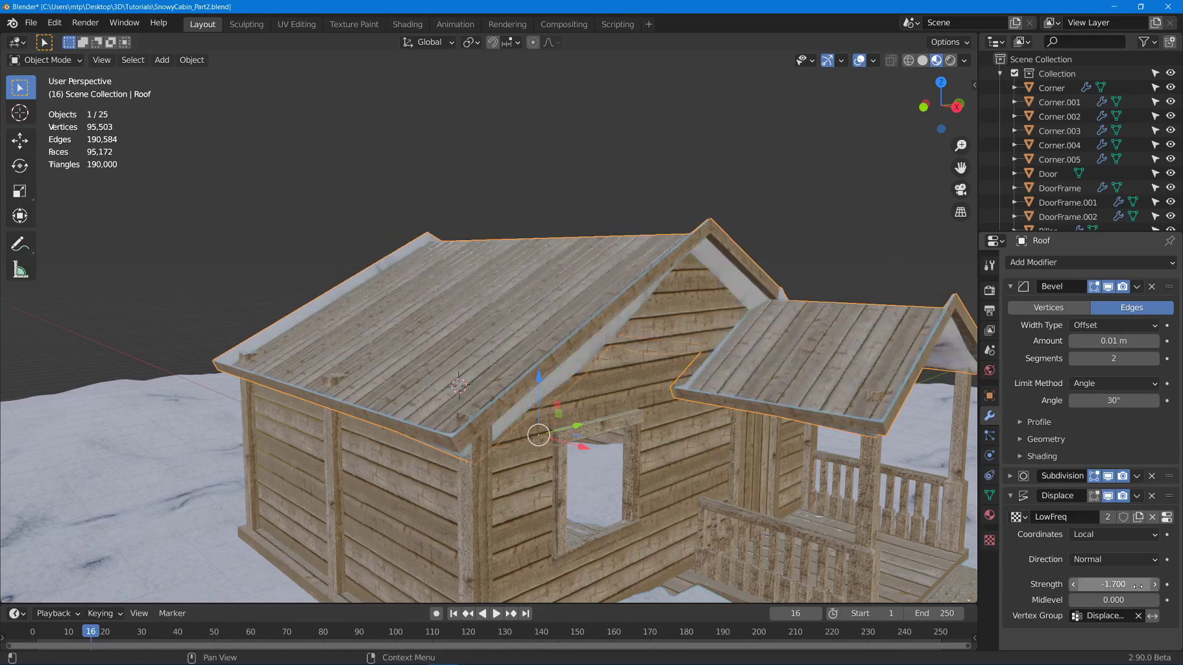
left_click(1133, 584)
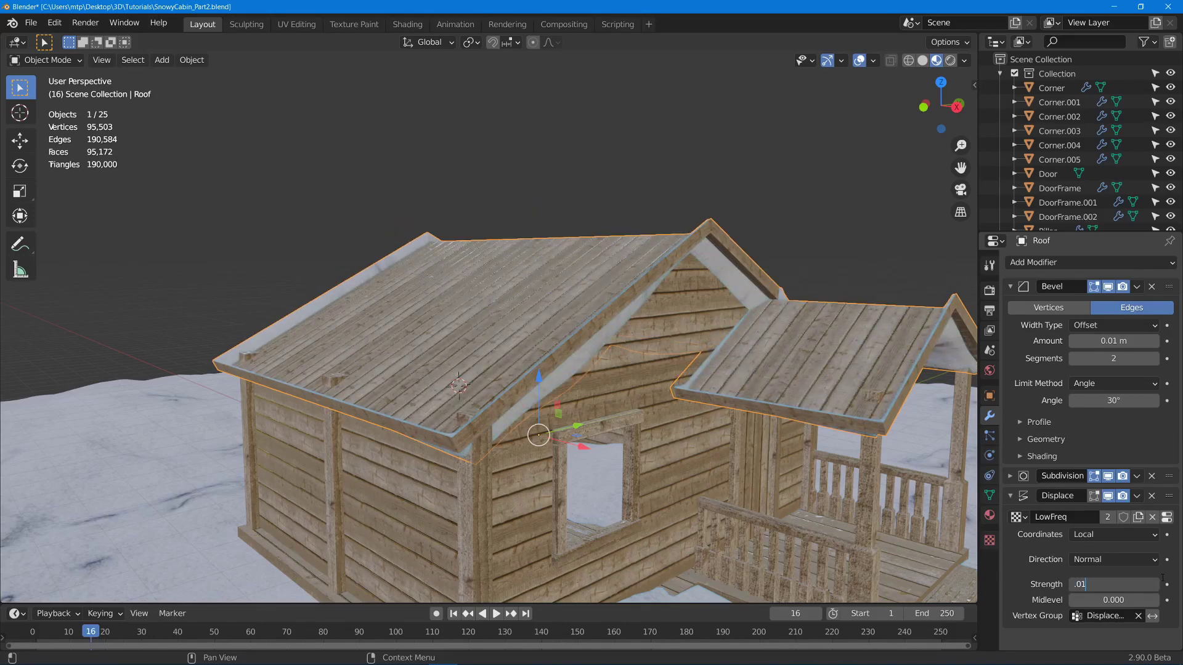
key("Return")
left_click(1107, 585)
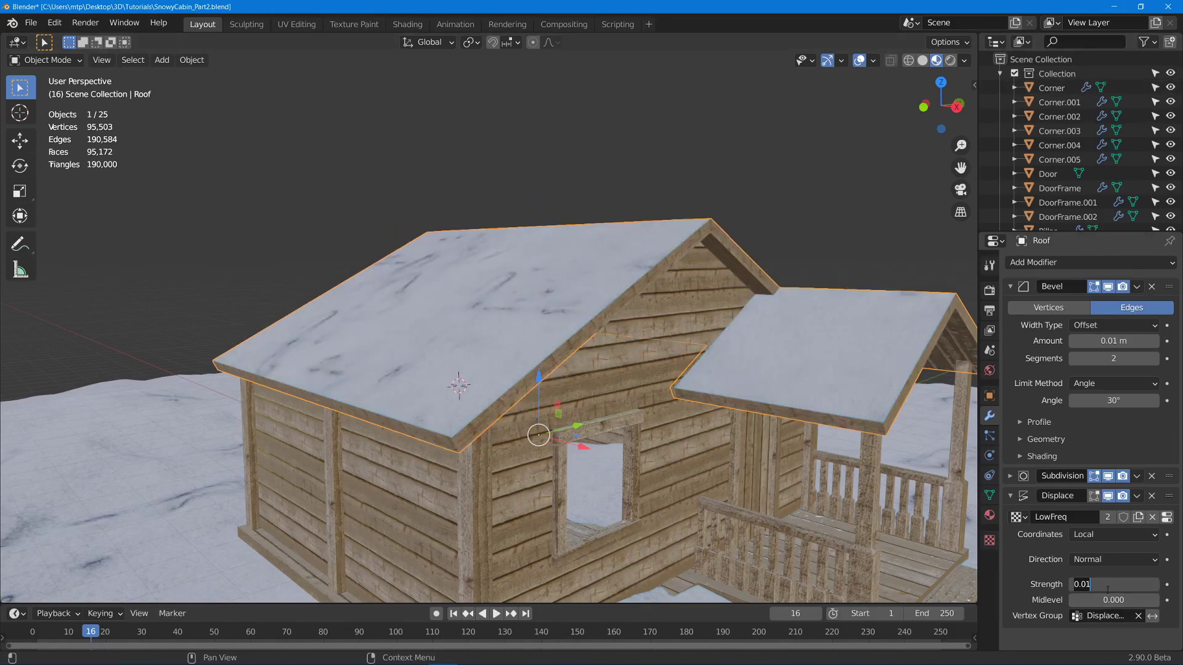
type(".1")
key("BackSpace")
type("5")
key("Return")
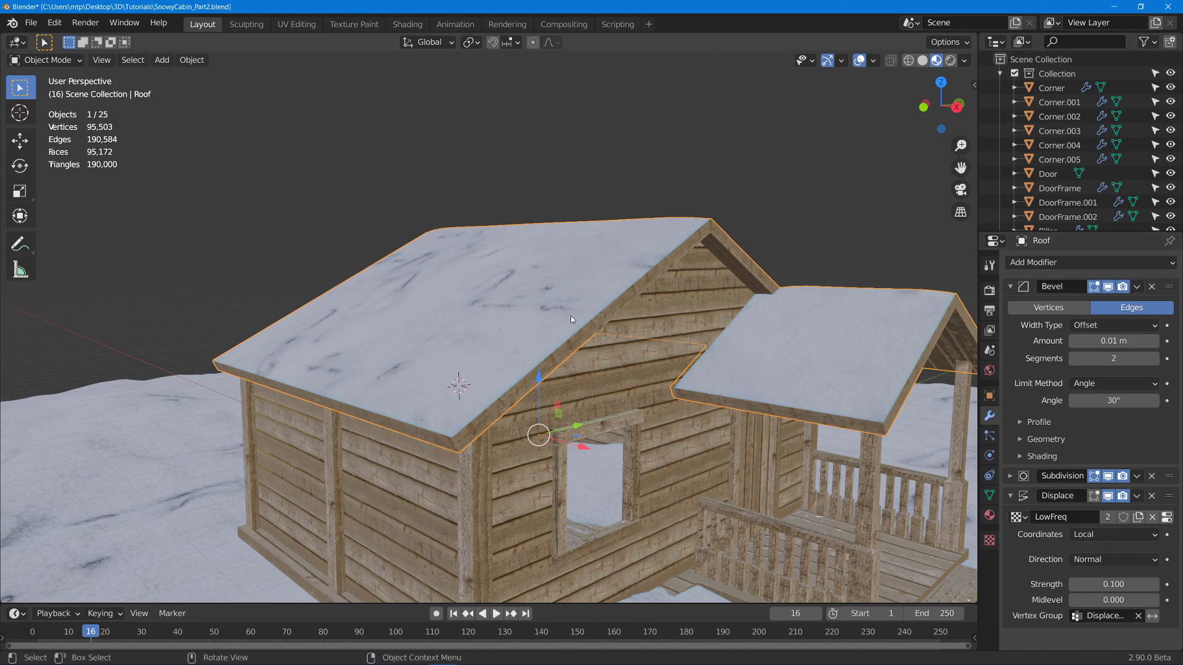
Collapse the roof's modifiers, duplicate the Displace modifier and give the copy the HighFreq texture
middle_click_drag(607, 370, 545, 365)
mouse_move(1009, 481)
left_mouse_down()
mouse_move(1006, 287)
mouse_move(1006, 388)
left_mouse_up()
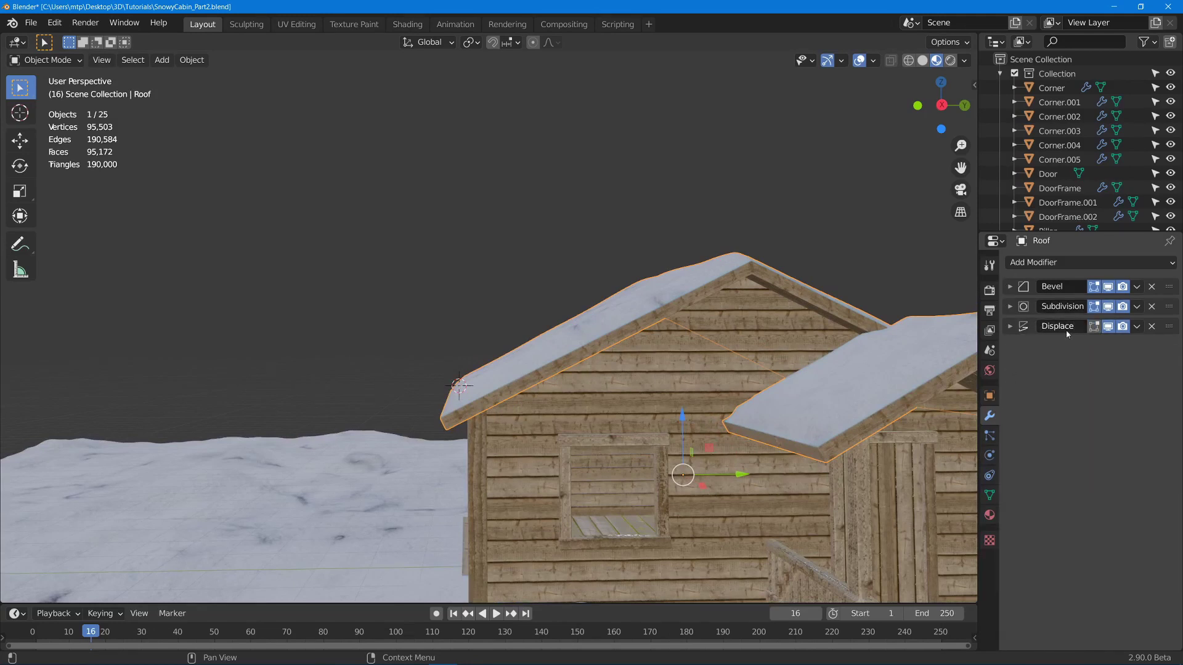
key("shift+d")
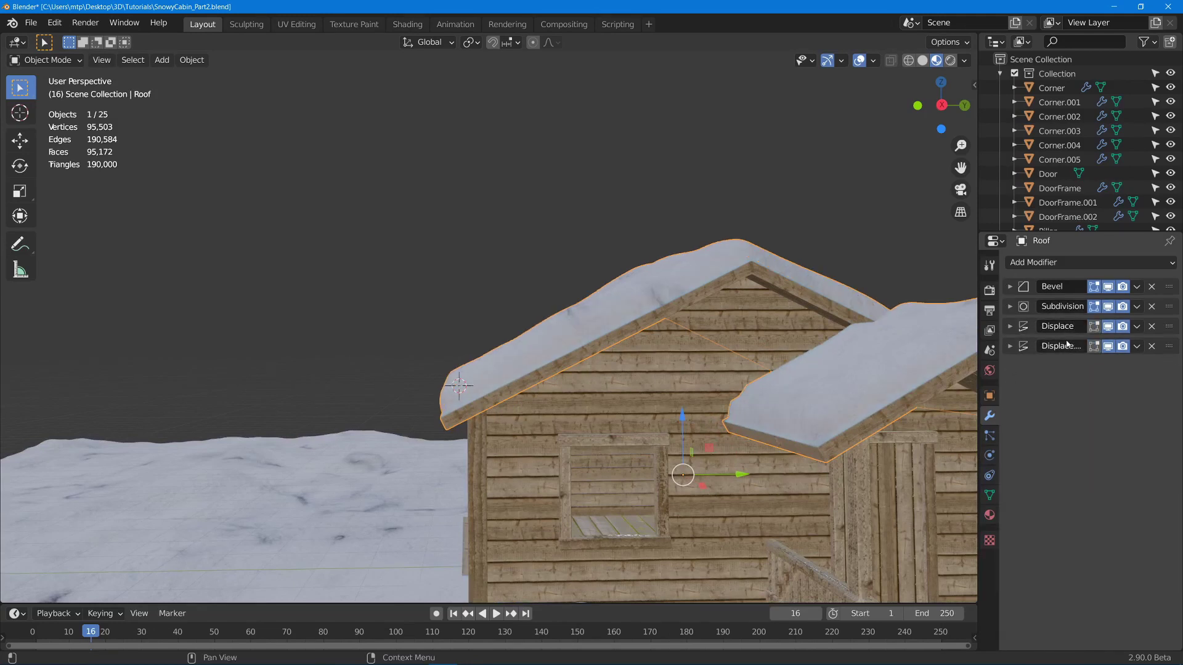
left_click(1009, 347)
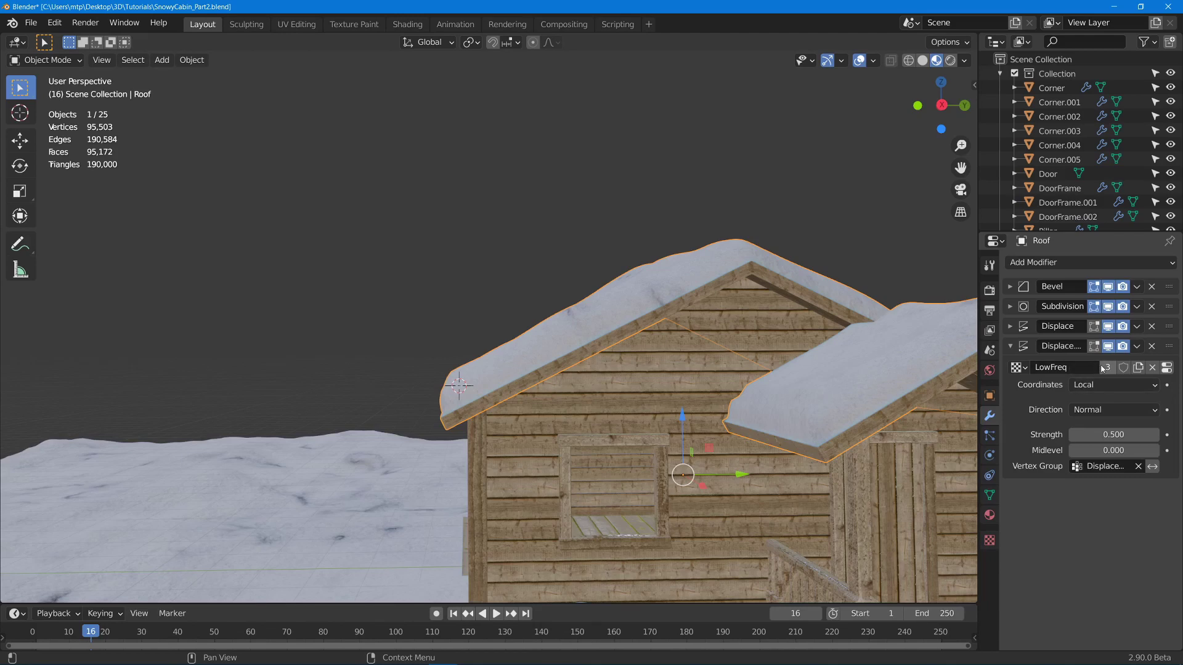
left_click(1018, 367)
left_click(973, 389)
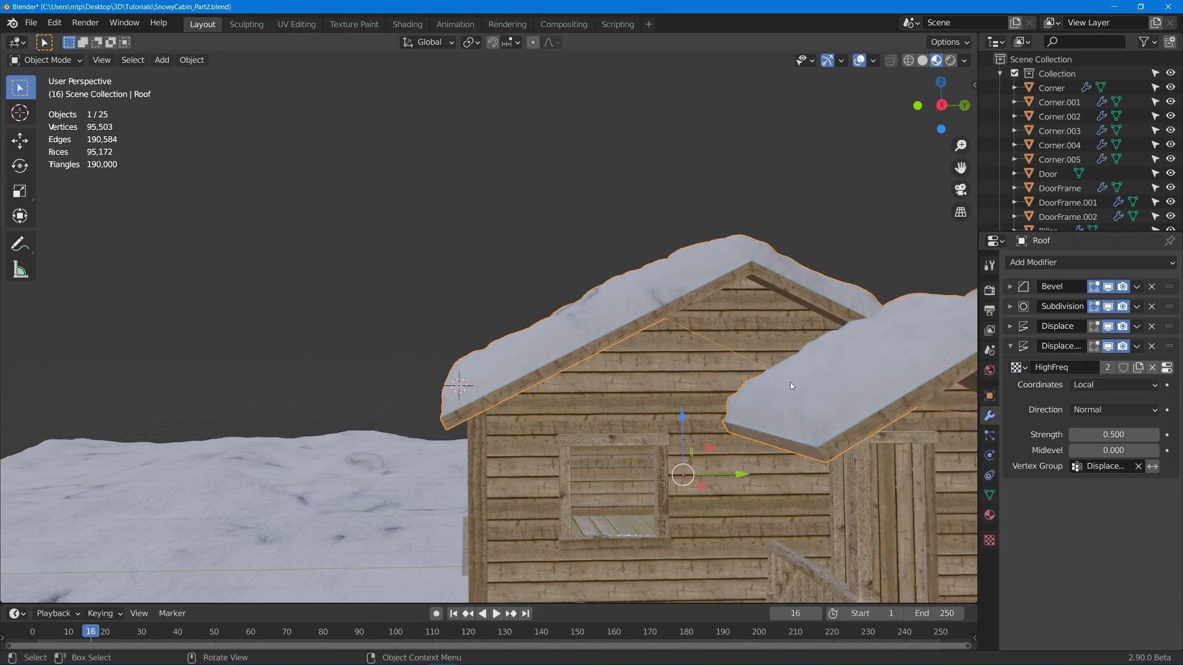
Set the HighFreq Displace modifier's strength to 0.1
left_click(1073, 435)
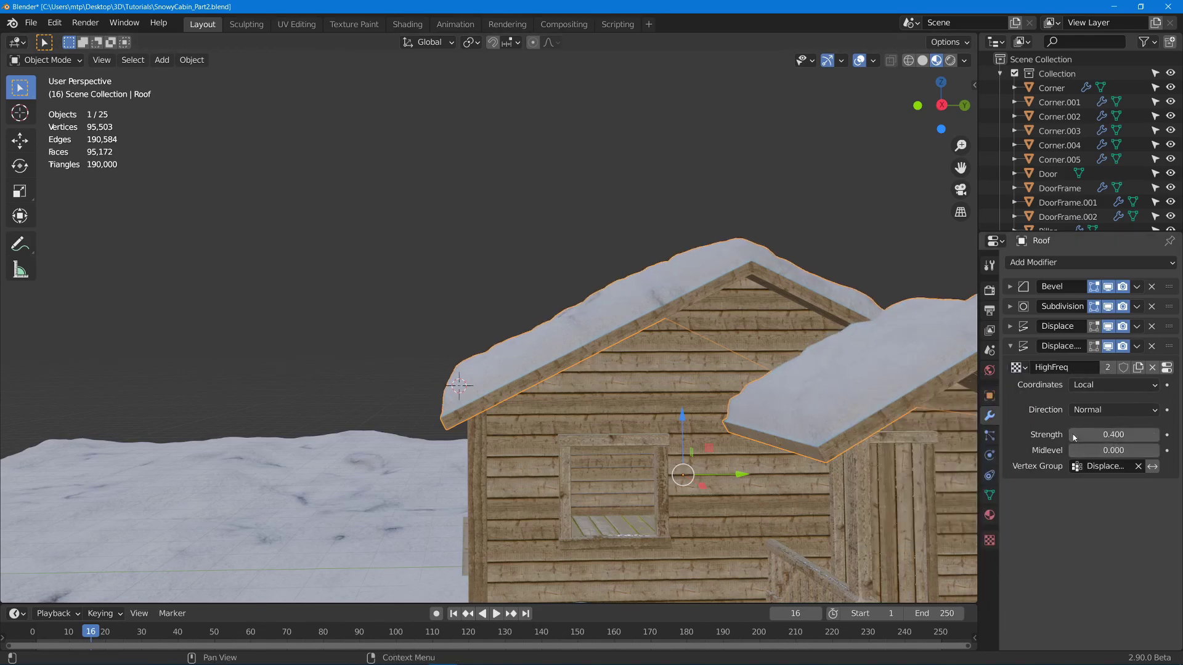
left_click(1073, 435)
left_click(1073, 435)
left_click(1073, 436)
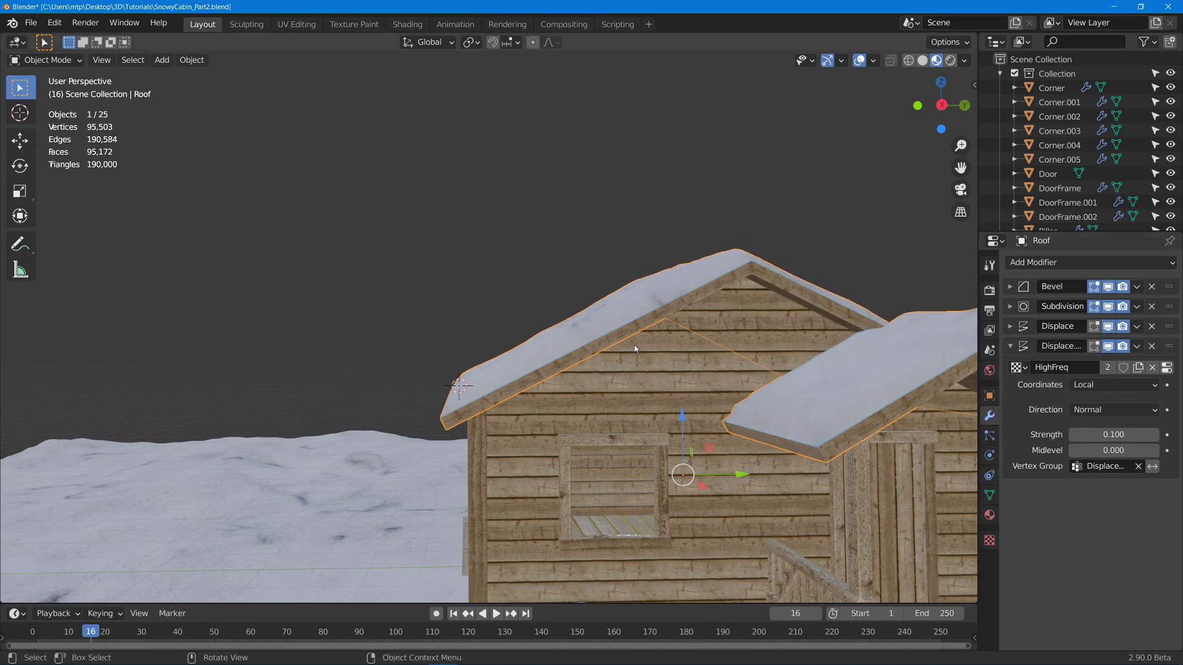
Expand the LowFreq Displace modifier on the roof and set its strength to 0.3
middle_click_drag(634, 346, 499, 350)
left_click(1010, 326)
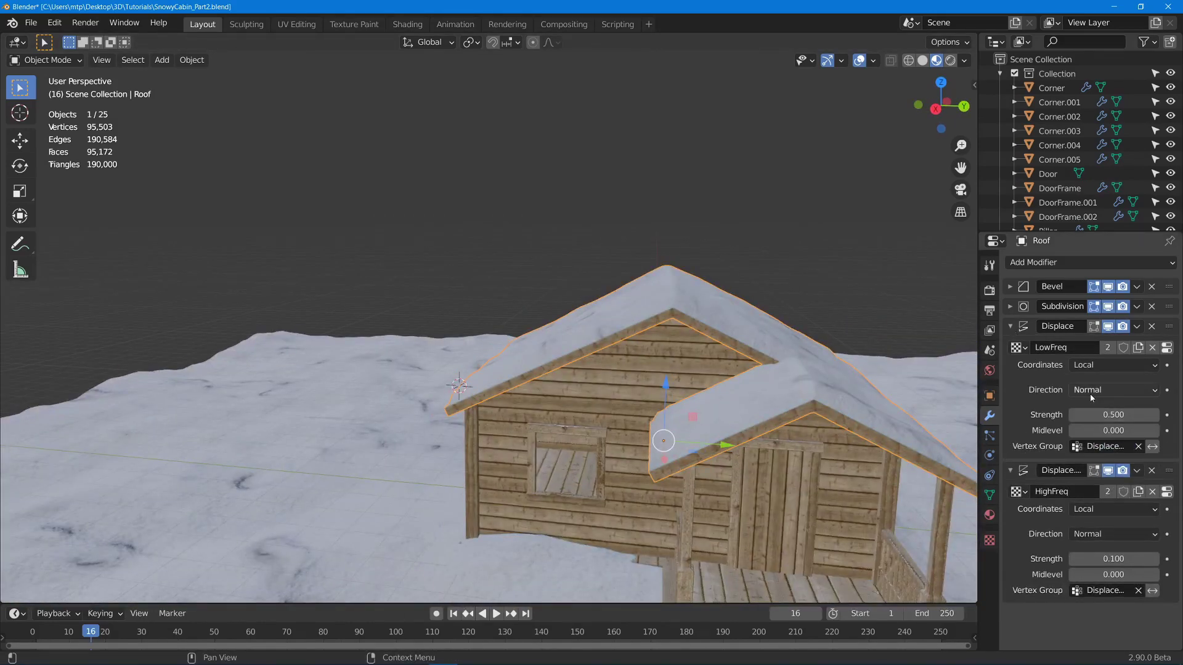
left_click(1074, 415)
left_click(1074, 415)
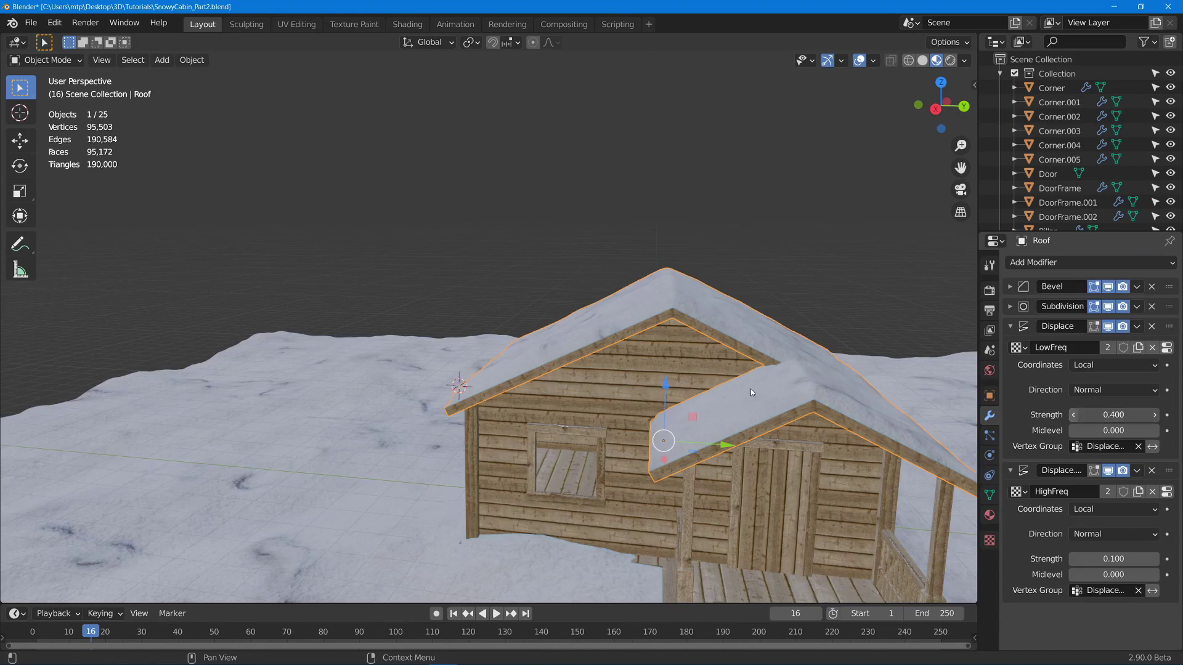
middle_click_drag(751, 389, 781, 387)
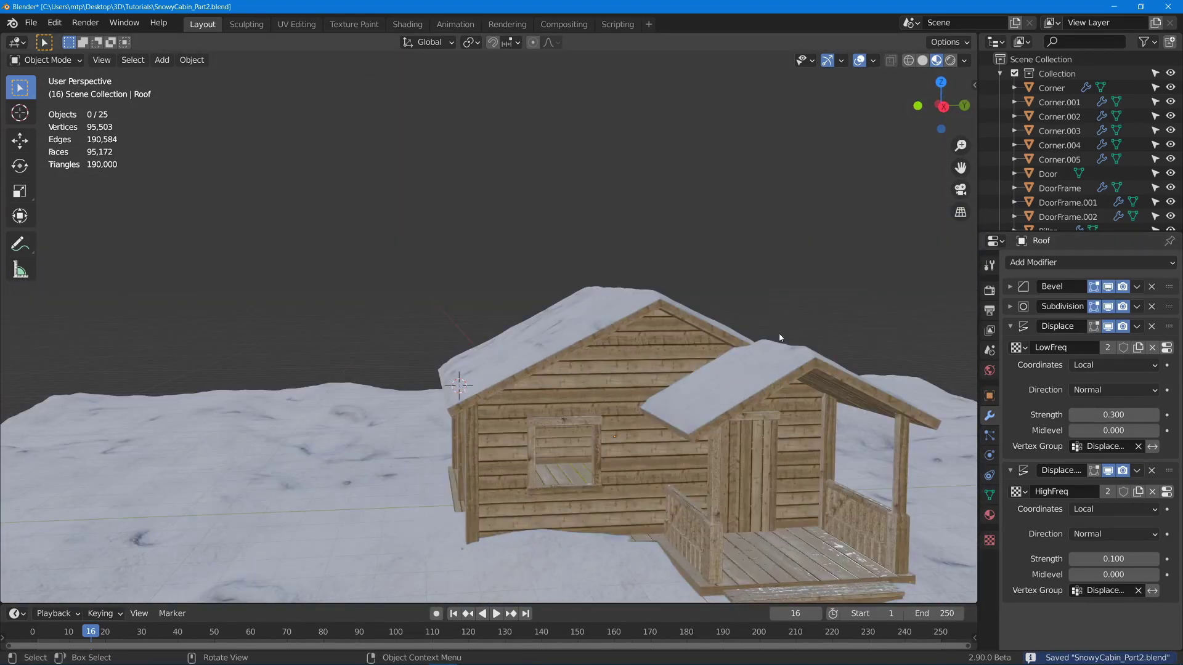
Add a cylinder with 8 vertices under the lower corner of the porch roof
middle_click_drag(819, 351, 632, 235, "shift")
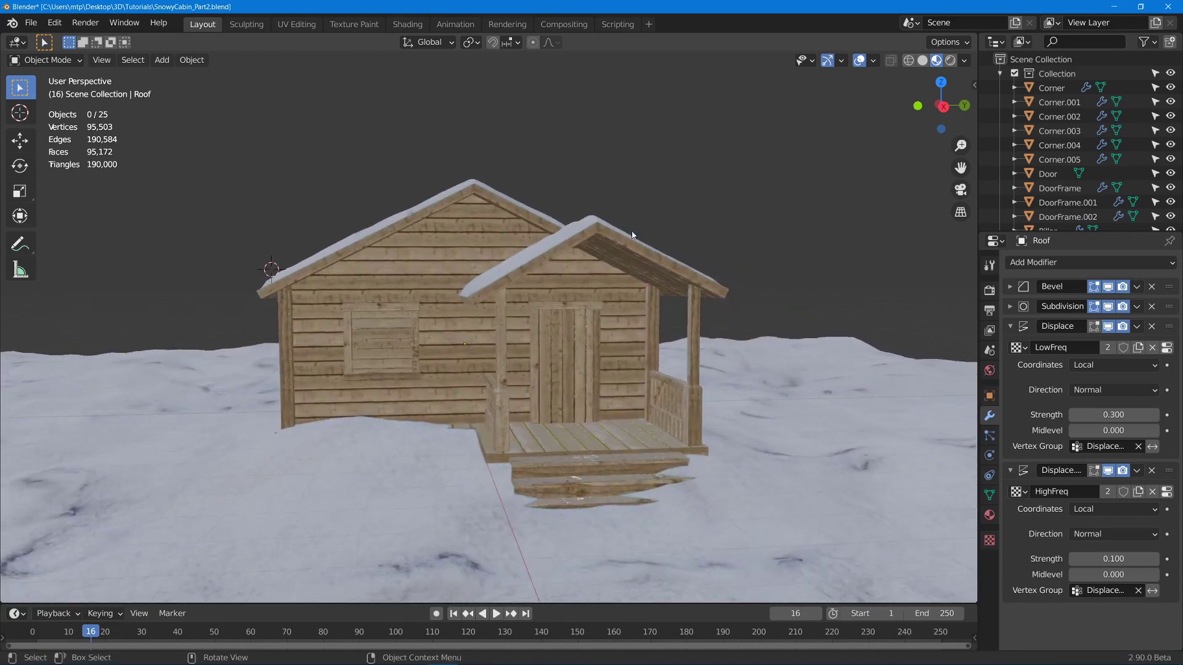
left_click(659, 253)
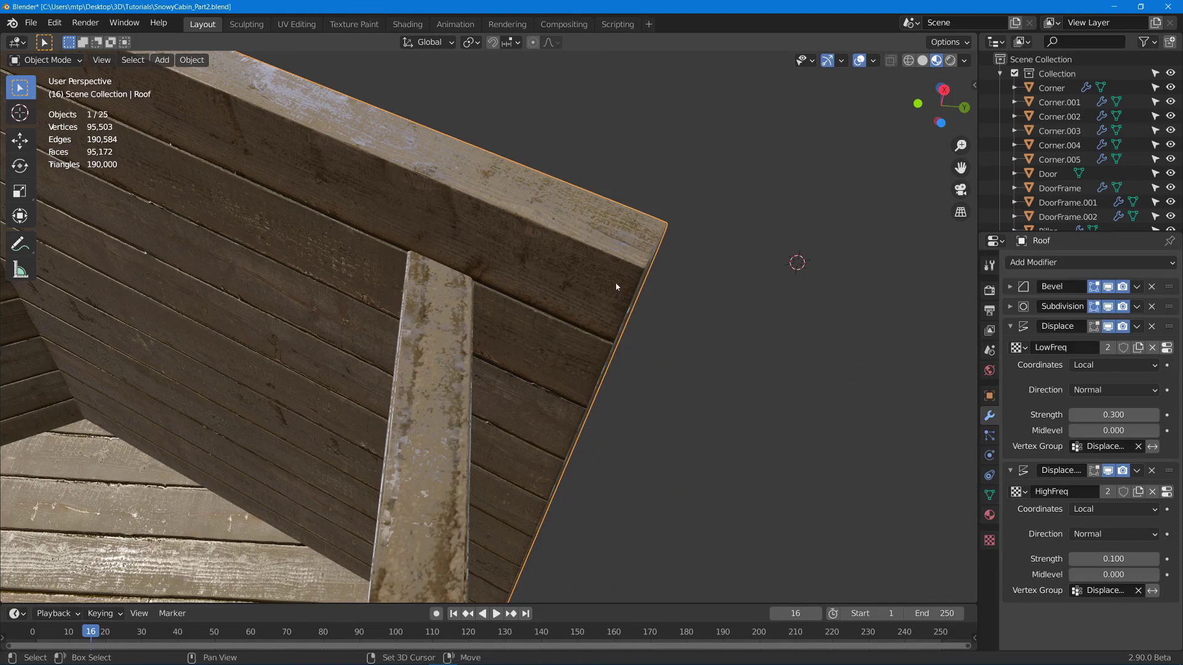
middle_click_drag(616, 287, 645, 285)
key("shift+a")
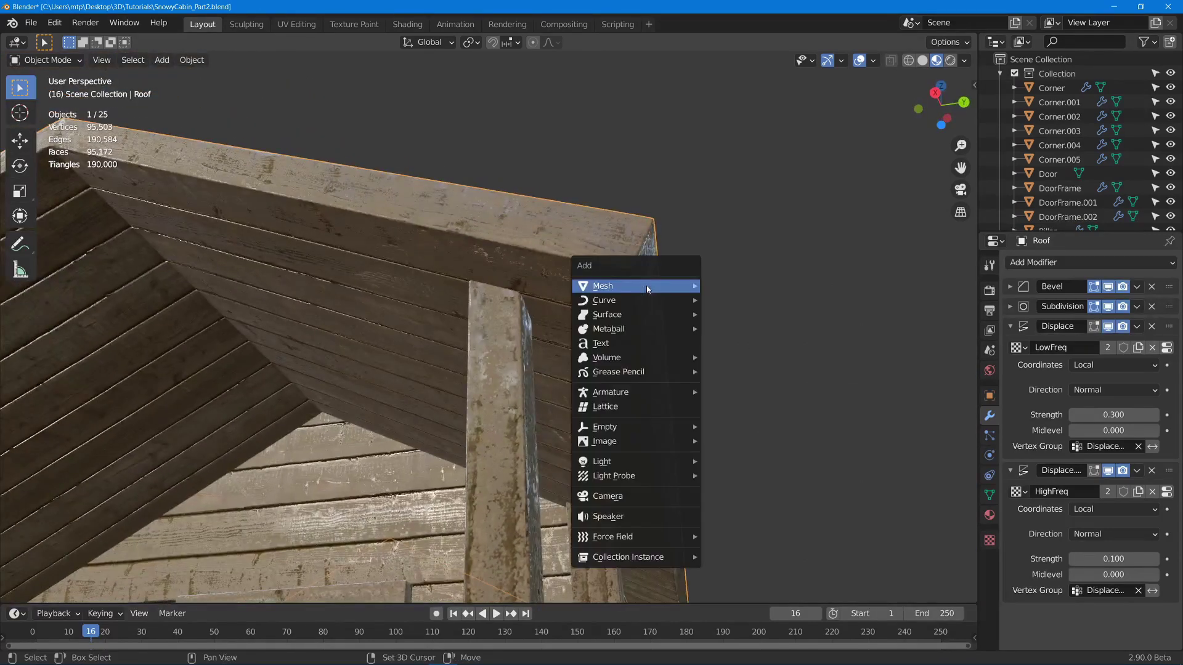
mouse_move(645, 286)
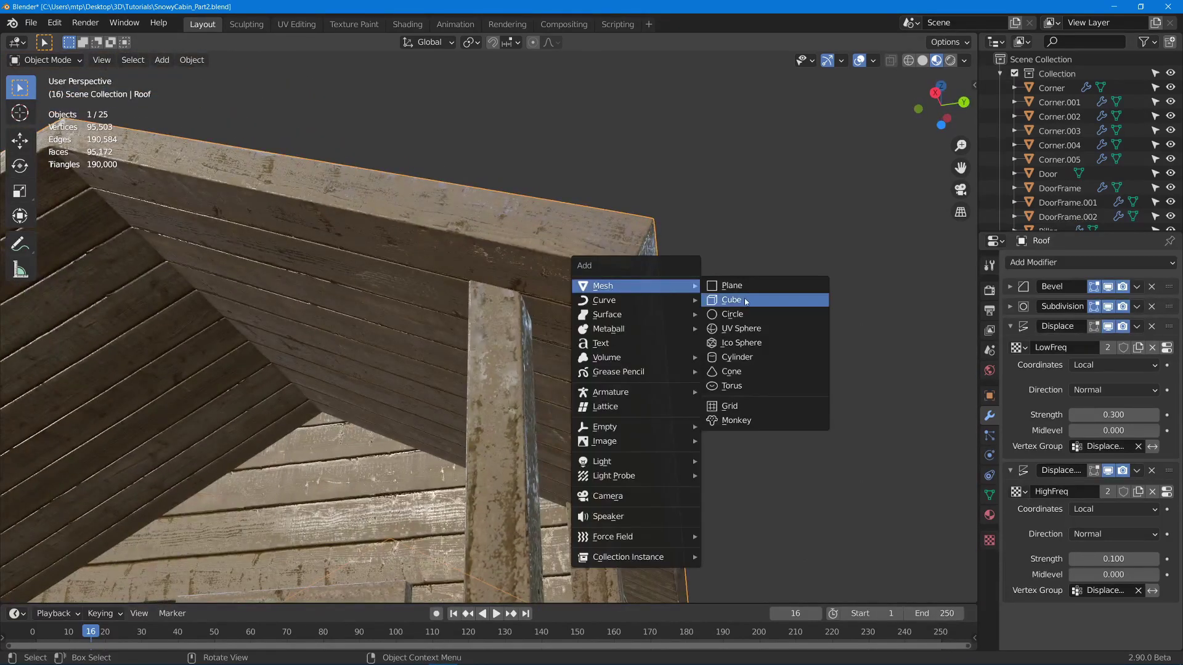
left_click(745, 366)
left_click(178, 420)
type("8")
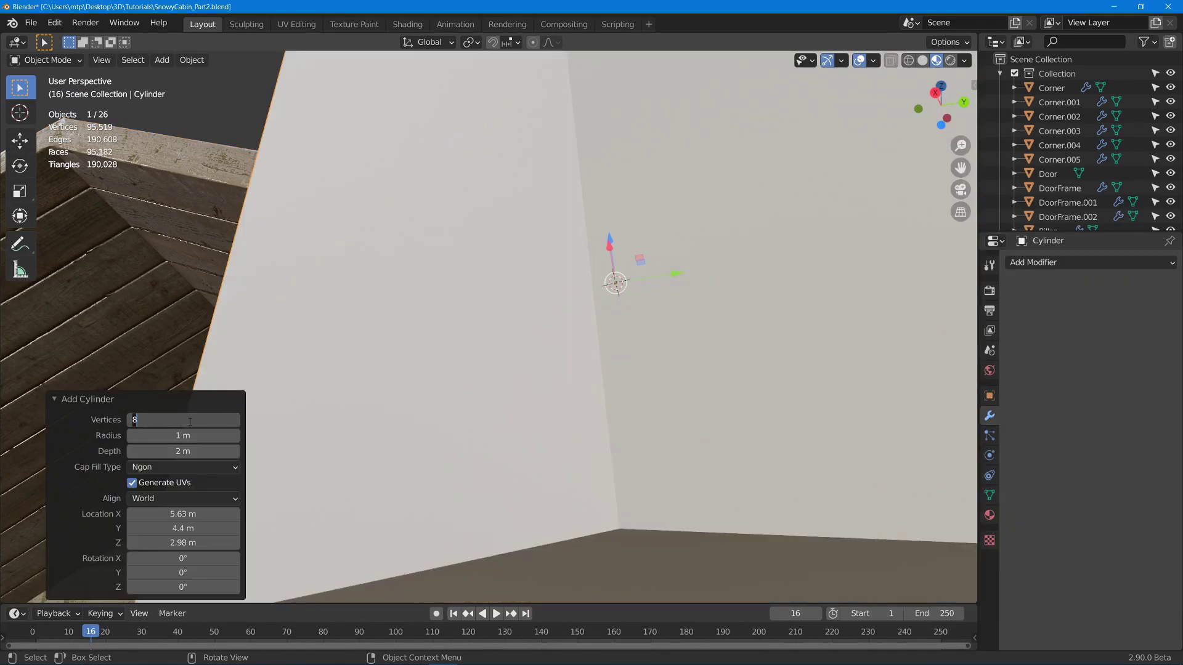
key("Return")
Edit the cylinder's mesh and scale it down by 0.147, then again by about 0.16, to icicle size at the roof corner
key("Tab")
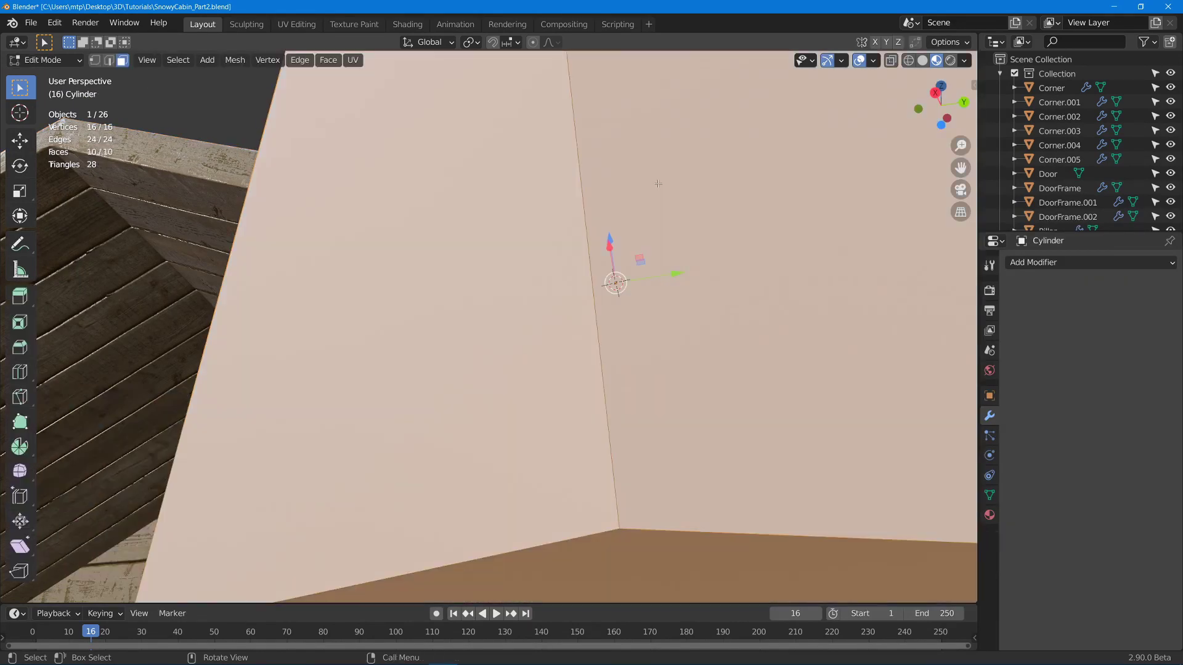
scroll(705, 232, "down", 8)
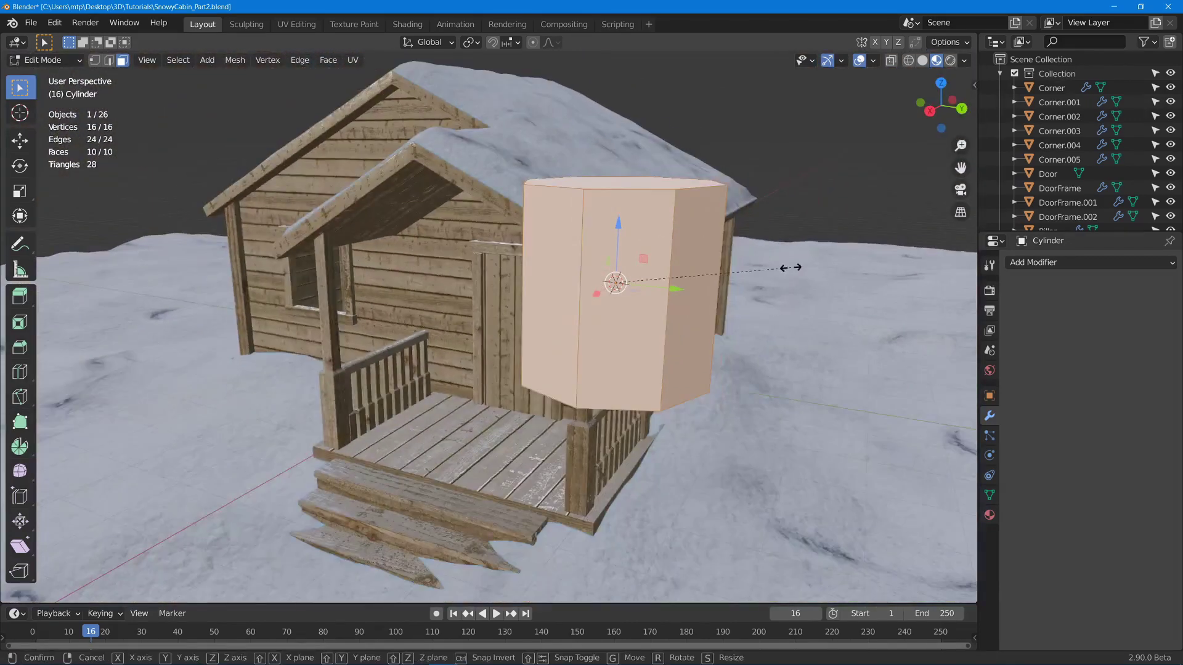
key("s")
left_click(646, 305)
scroll(646, 305, "up", 4)
scroll(647, 305, "up", 5)
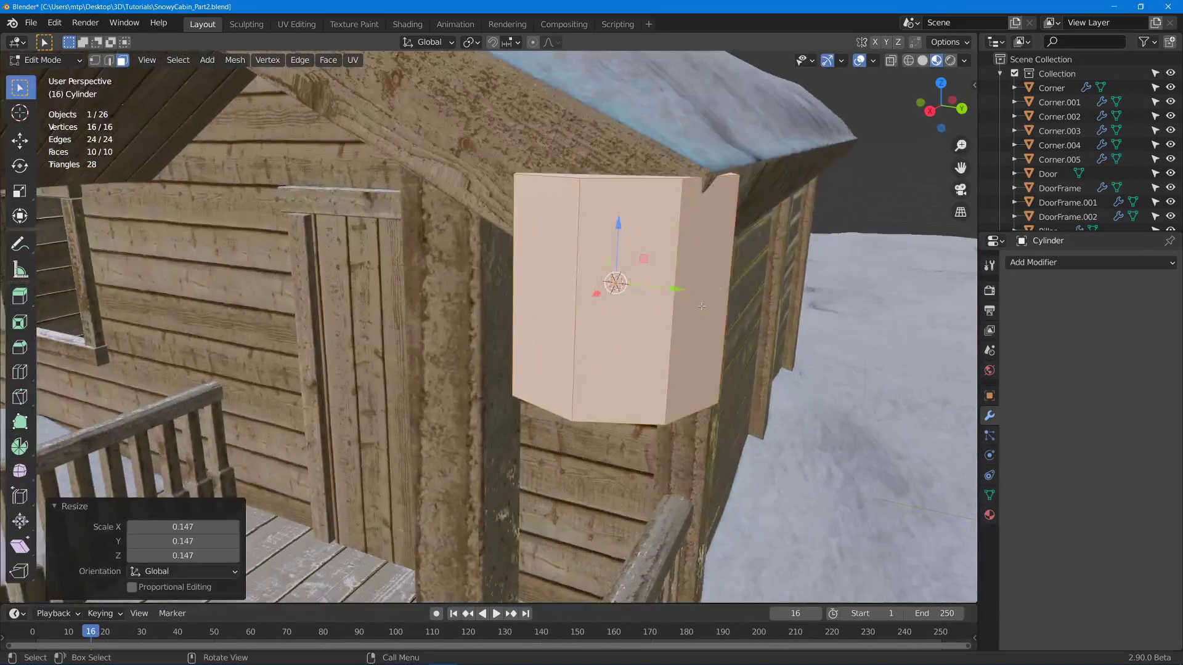
key("s")
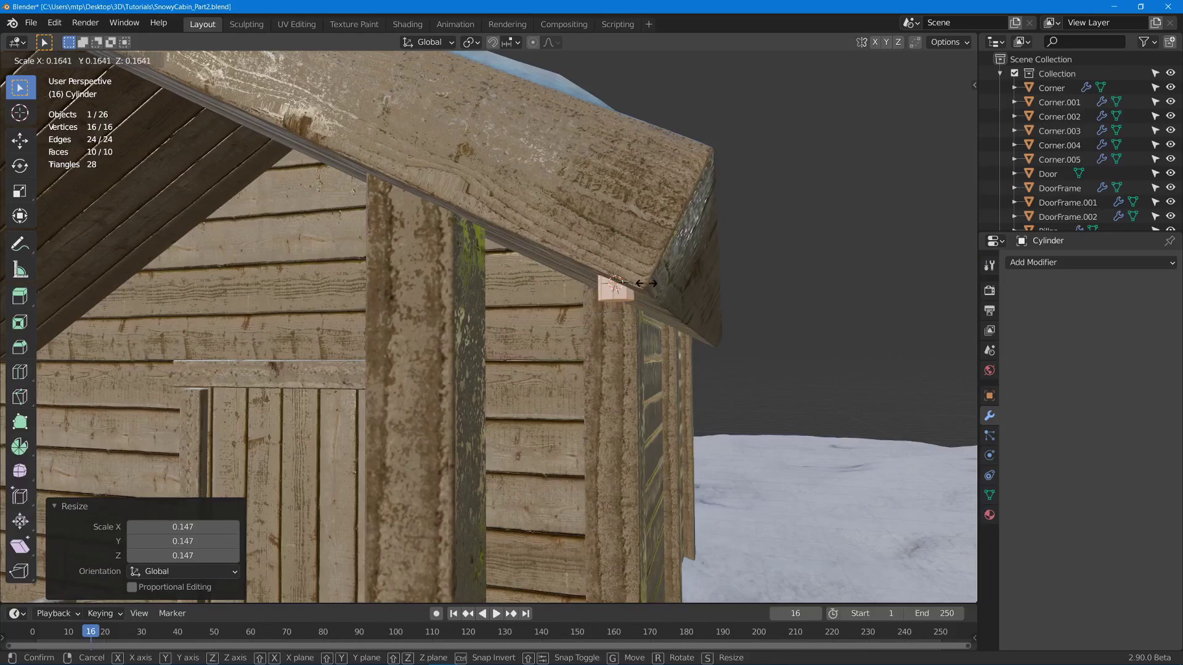
left_click(643, 280)
Stretch the cylinder vertically by about 4.14 and lower it by about 0.064 m so it hangs from the roof's underside
key("g")
key("z")
left_click(615, 241)
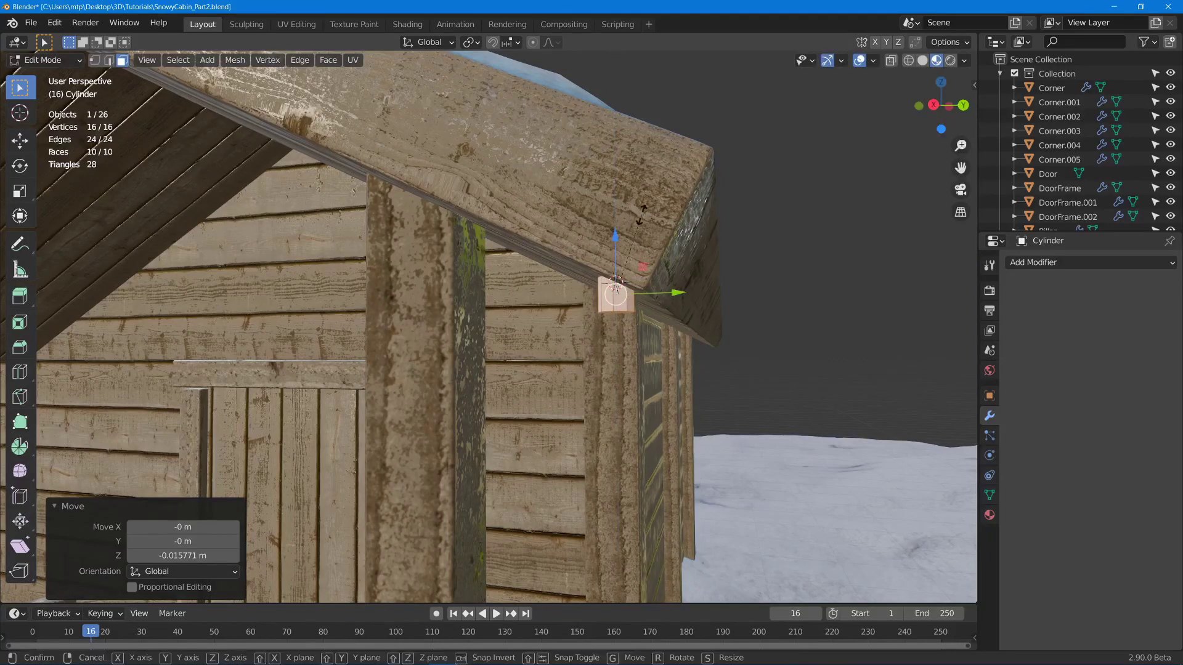
key("s")
key("z")
left_click(634, 332)
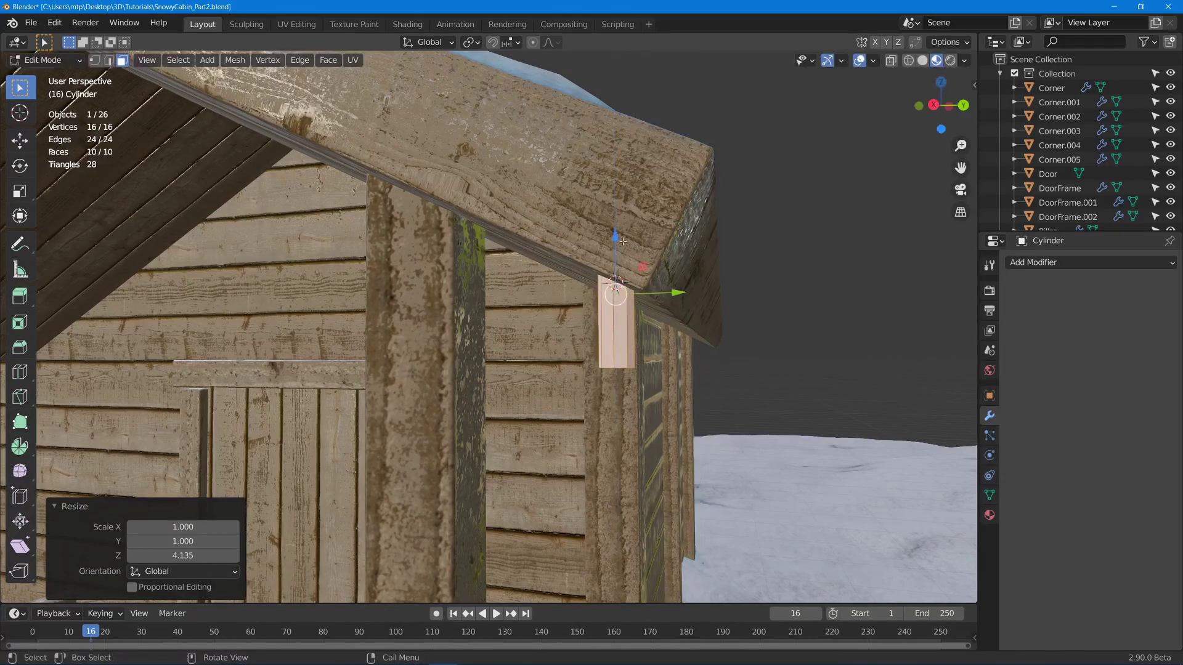
key("g")
key("z")
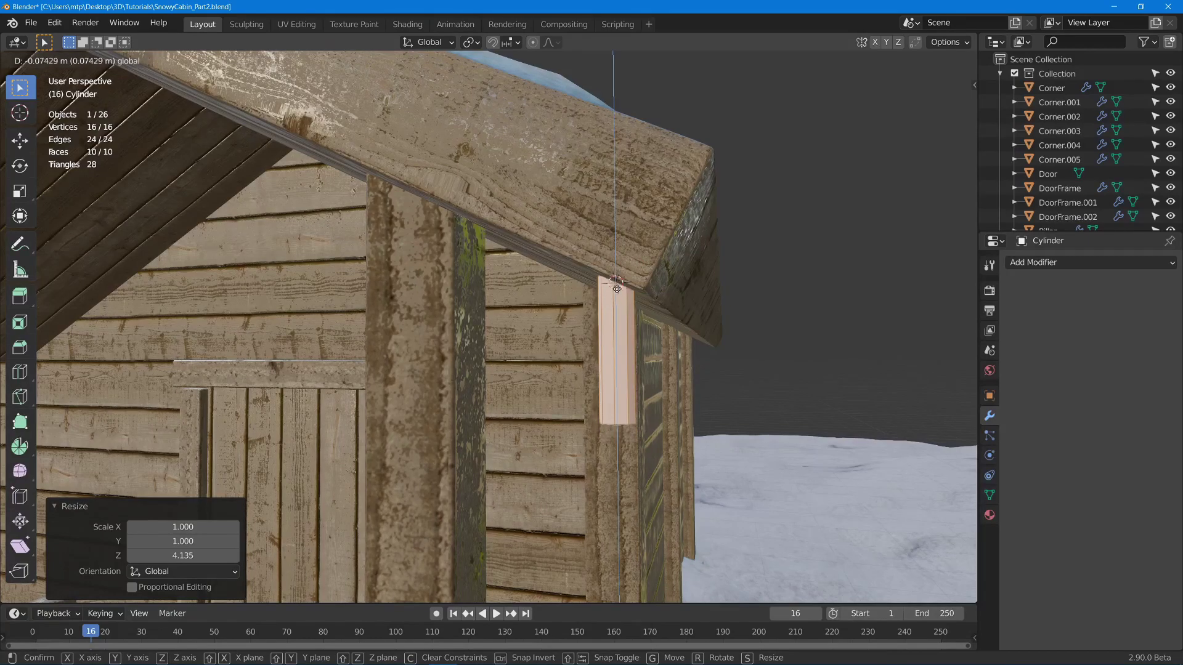
left_click(616, 285)
Delete the cylinder's bottom cap face
middle_click_drag(616, 286, 684, 332)
middle_click_drag(644, 375, 670, 368, "shift")
middle_click_drag(672, 410, 669, 350)
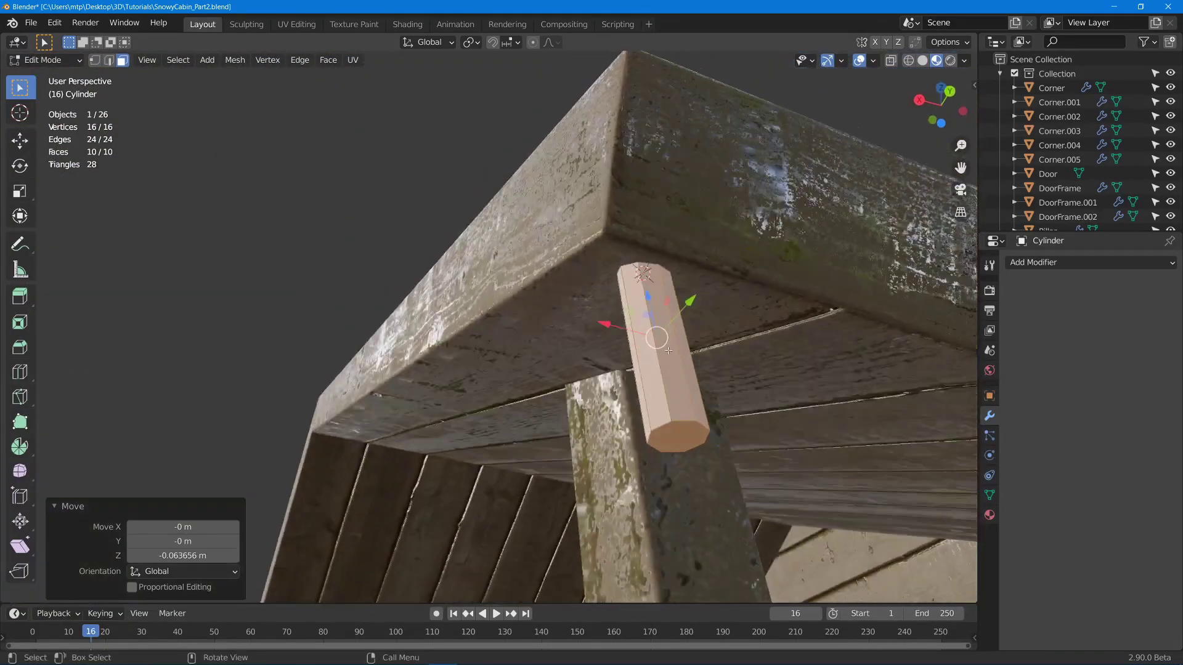
left_click(678, 433)
middle_click_drag(678, 433, 681, 431)
key("x")
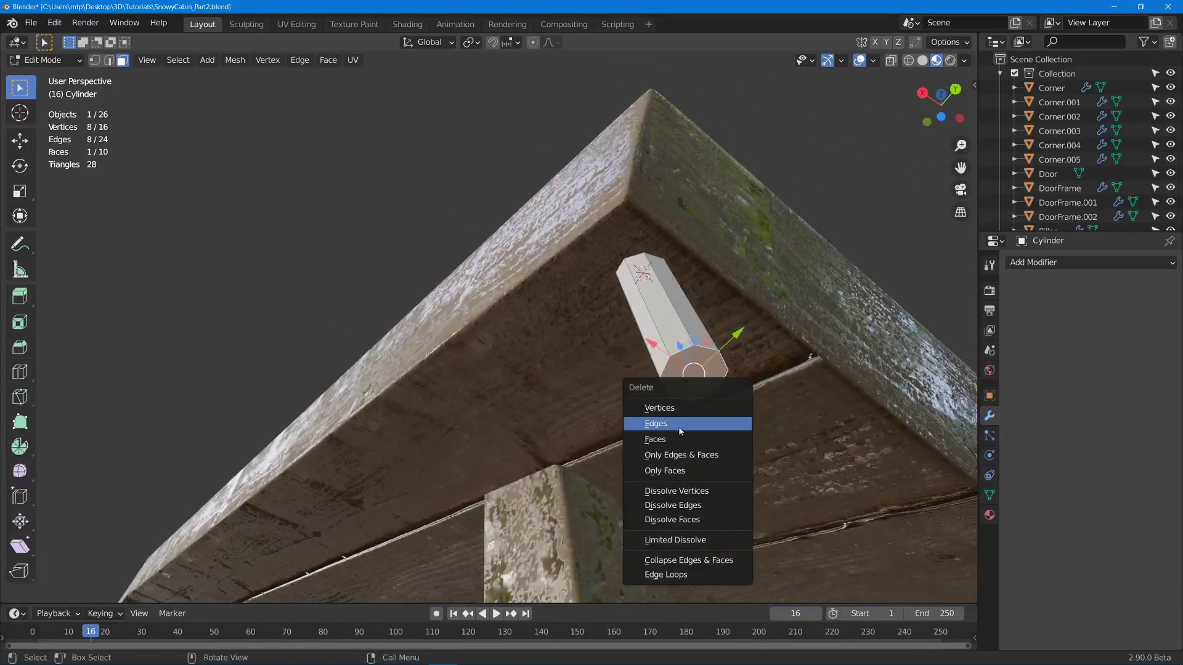
left_click(677, 439)
Select the open bottom edge loop of the cylinder and close it with Grid Fill
key("2")
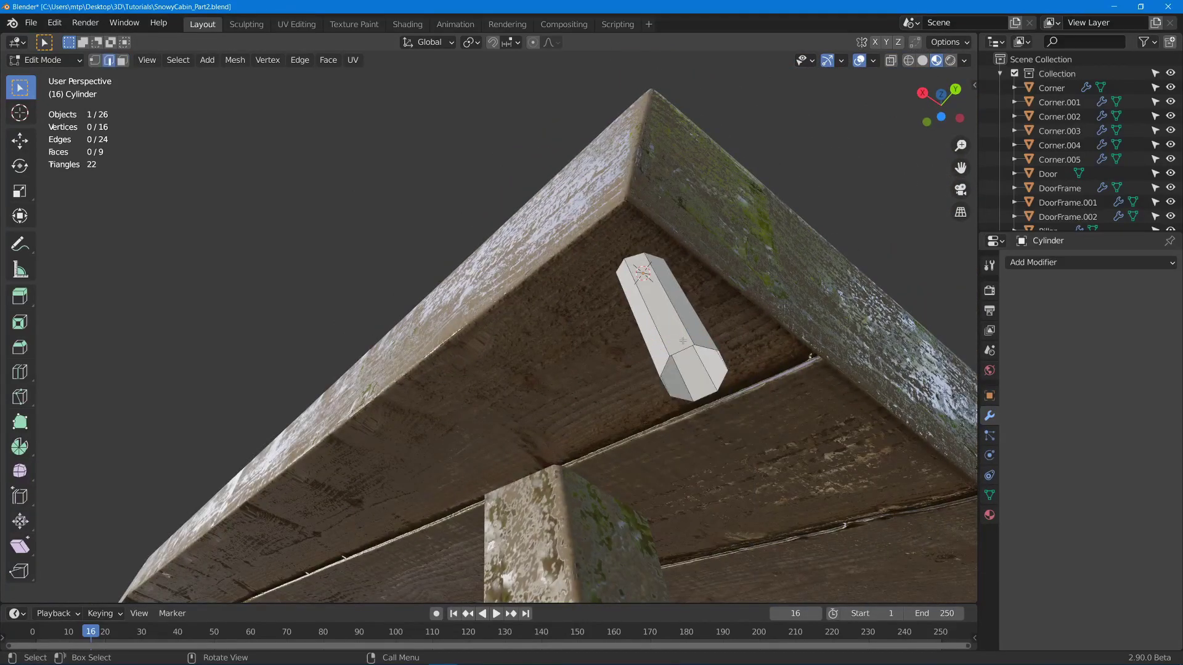
left_click(679, 349, "alt")
middle_click_drag(647, 264, 681, 380)
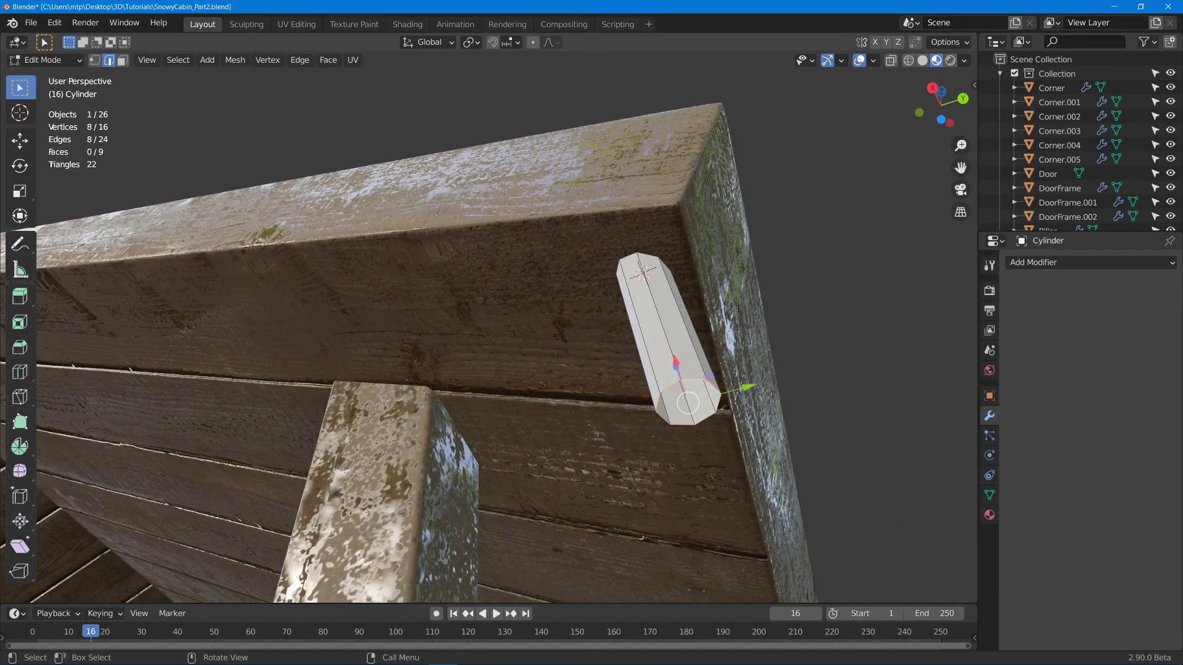
key("F3")
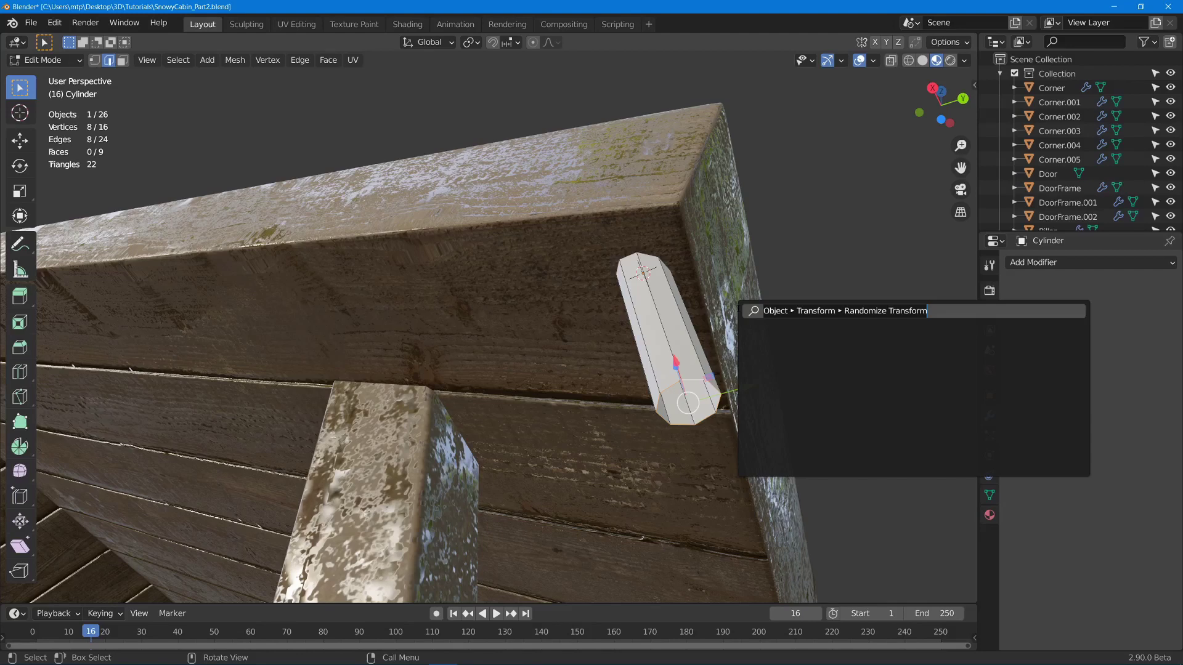
key("BackSpace")
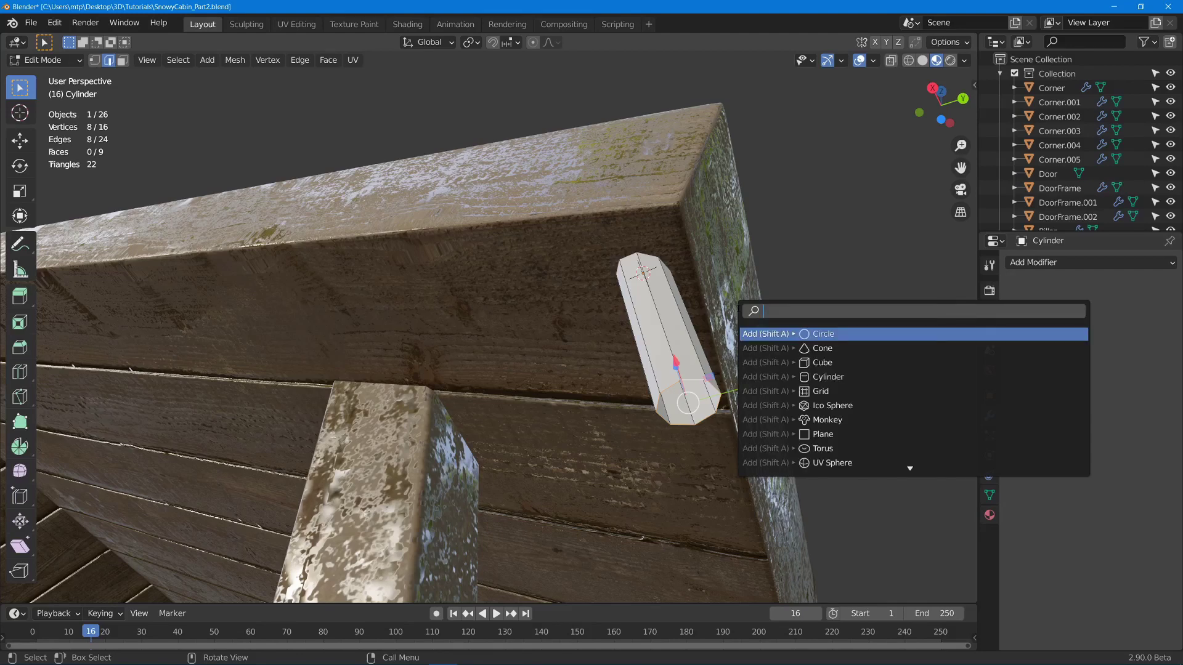
type("grid fil")
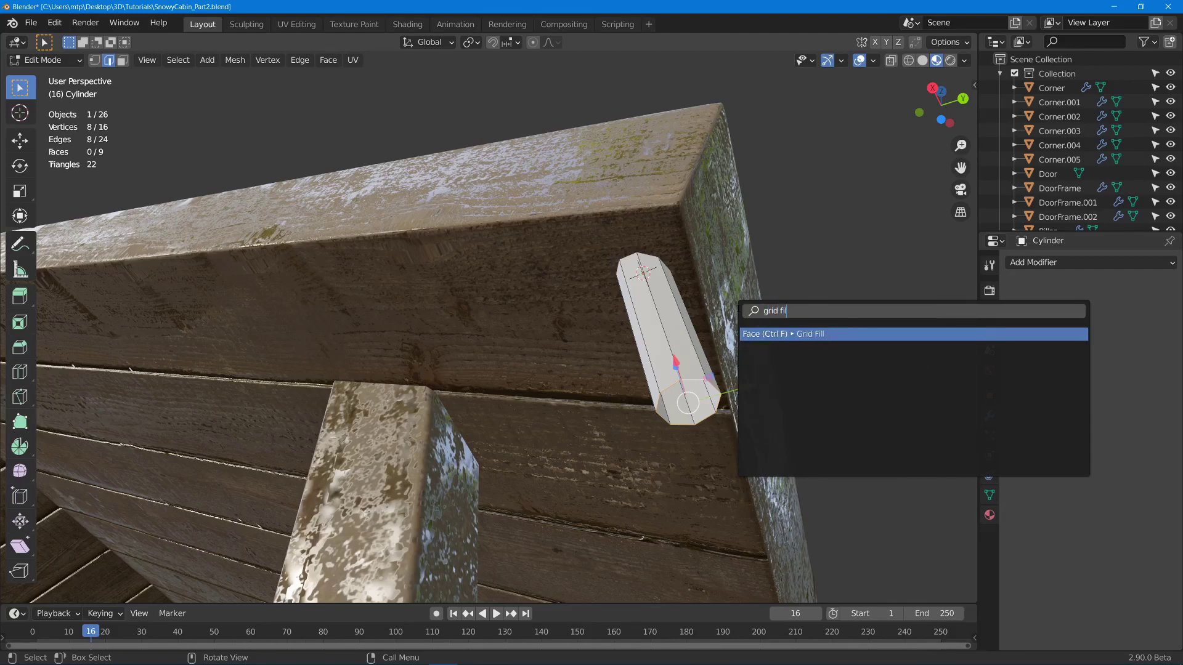
key("Return")
Move the centre vertex of the cylinder's bottom cap slightly down along Z to form a pointed tip
key("1")
left_click(686, 401)
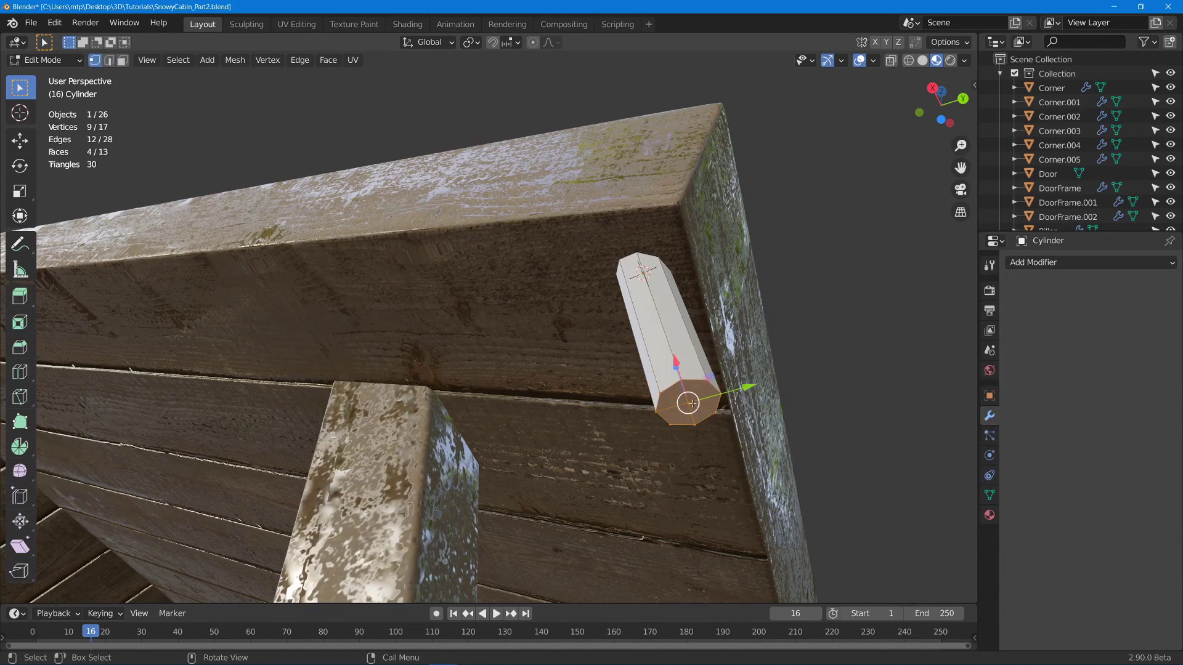
middle_click_drag(685, 398, 653, 400)
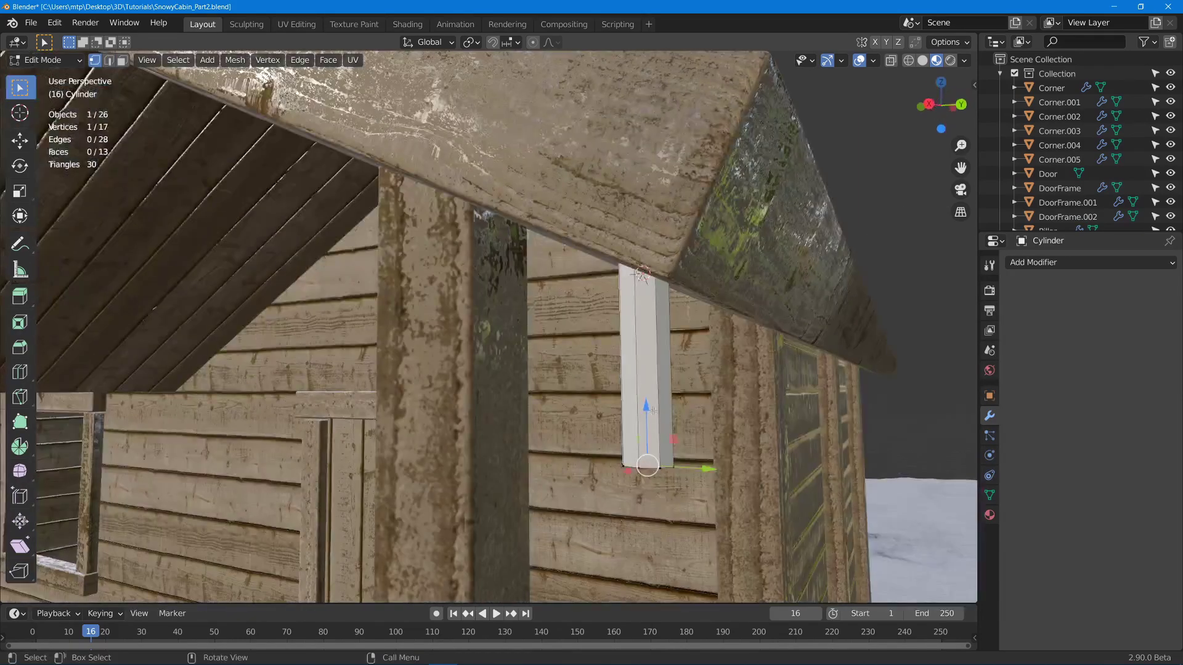
key("g")
key("z")
left_click(641, 423)
Add five evenly spaced horizontal loop cuts along the cylinder's length
middle_click_drag(881, 228, 777, 204)
left_click(776, 204)
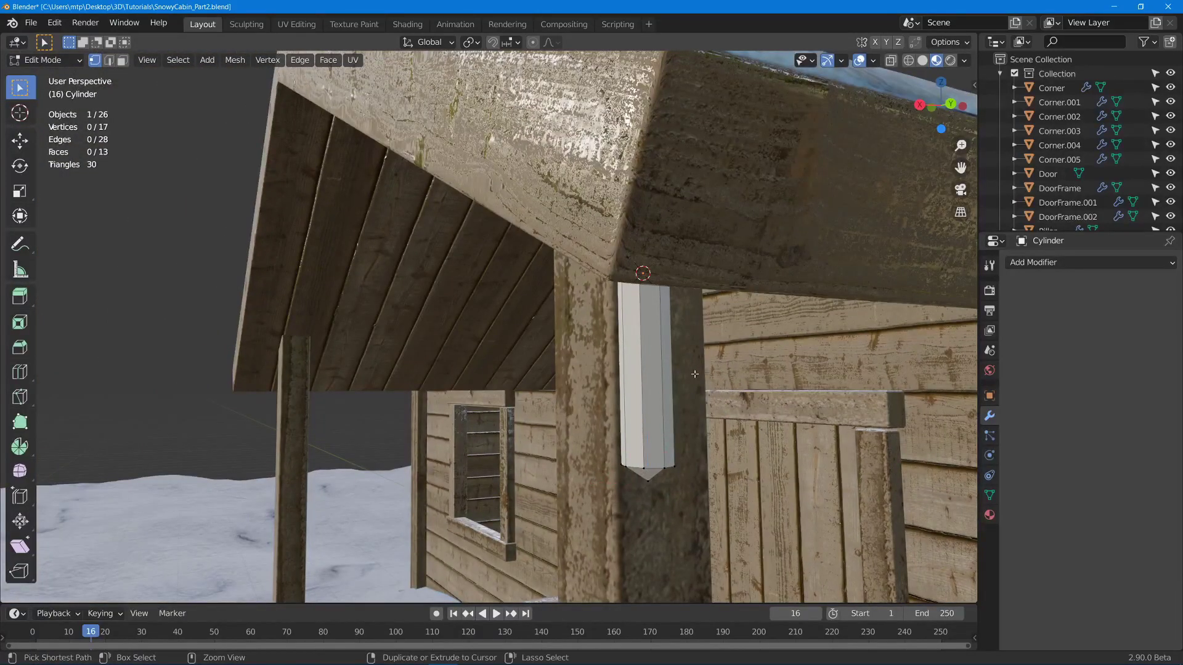
key("ctrl+r")
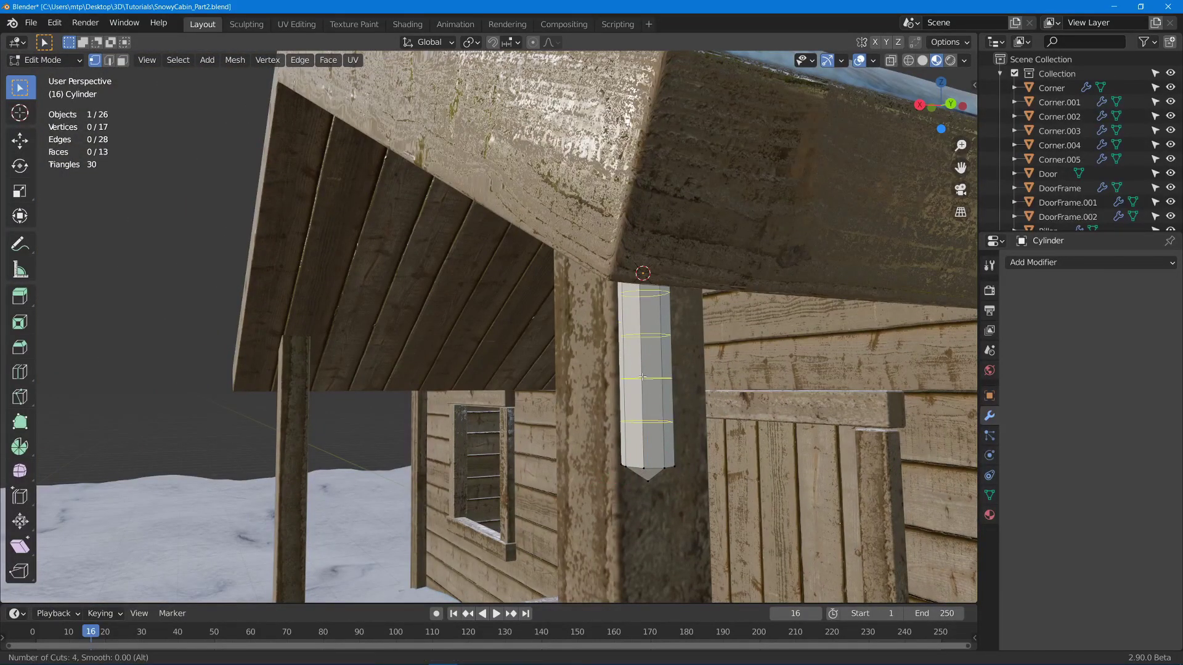
scroll(643, 376, "up", 4)
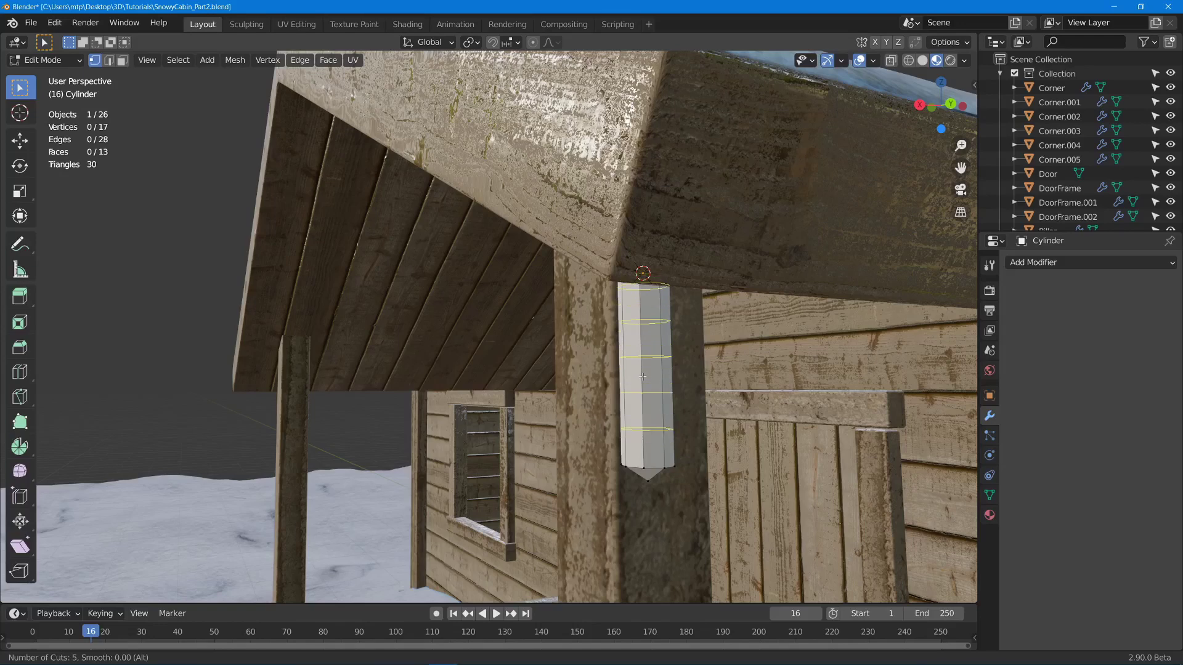
left_click(643, 376)
right_click(642, 377)
Taper the icicle by scaling its tip vertex to about 0.42 with smooth proportional editing at a proportional size of about 0.16
key("3")
key("1")
middle_click_drag(643, 377, 644, 350)
left_click(663, 477)
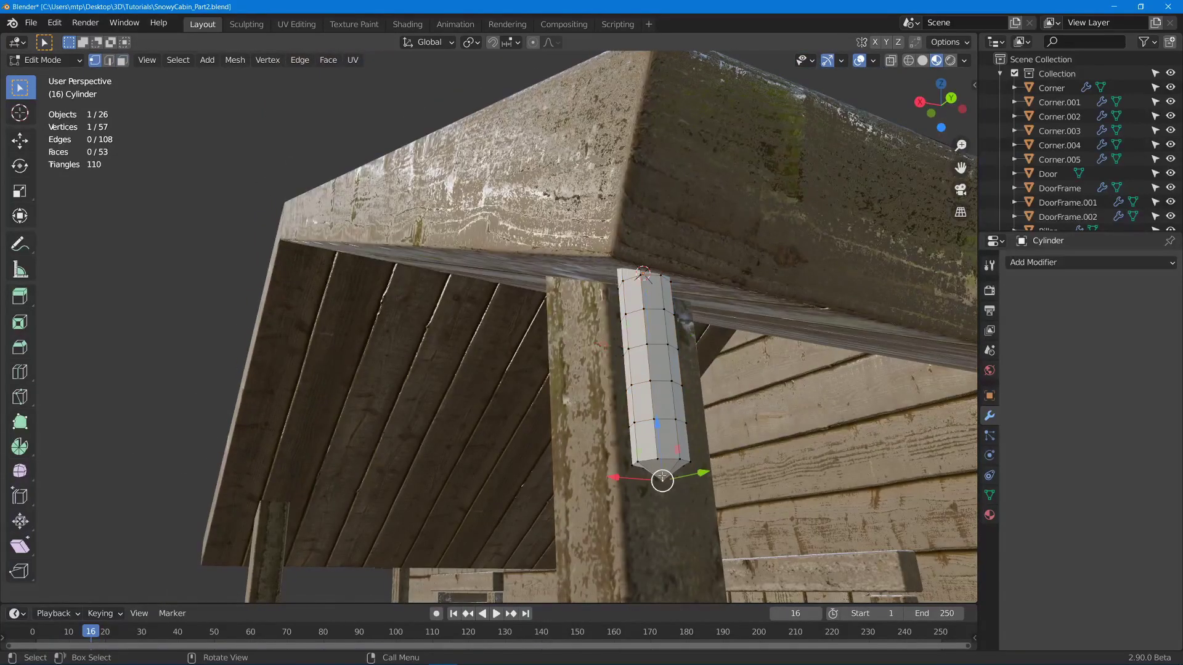
middle_click_drag(662, 477, 647, 499)
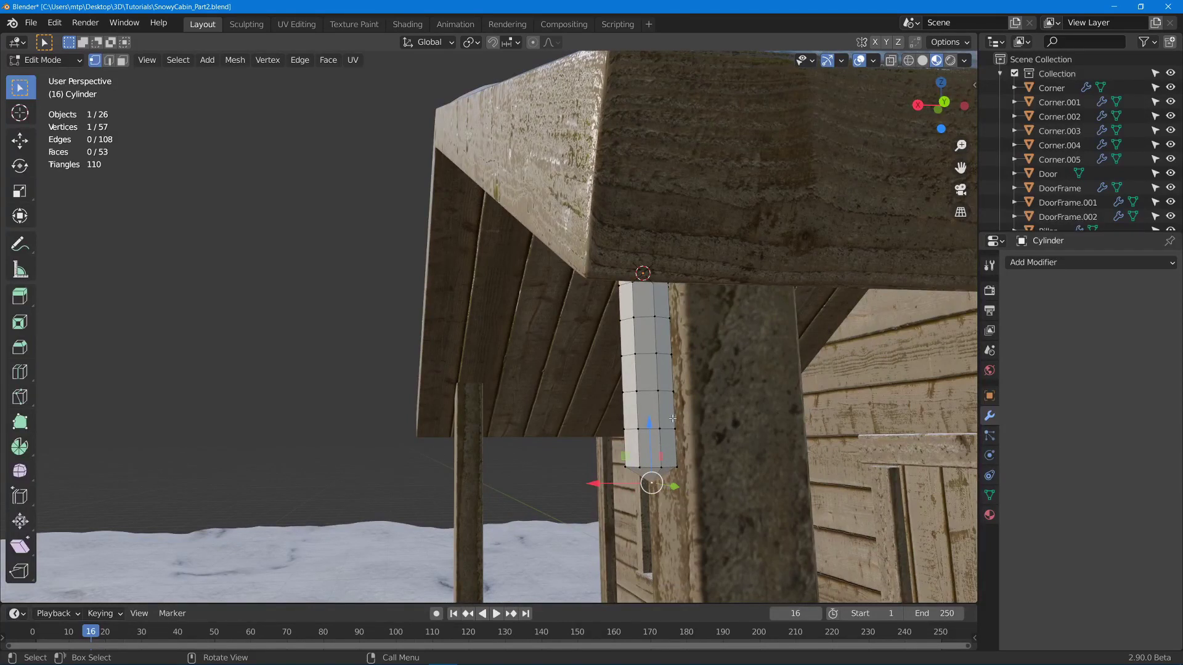
key("o")
key("s")
scroll(773, 469, "up", 8)
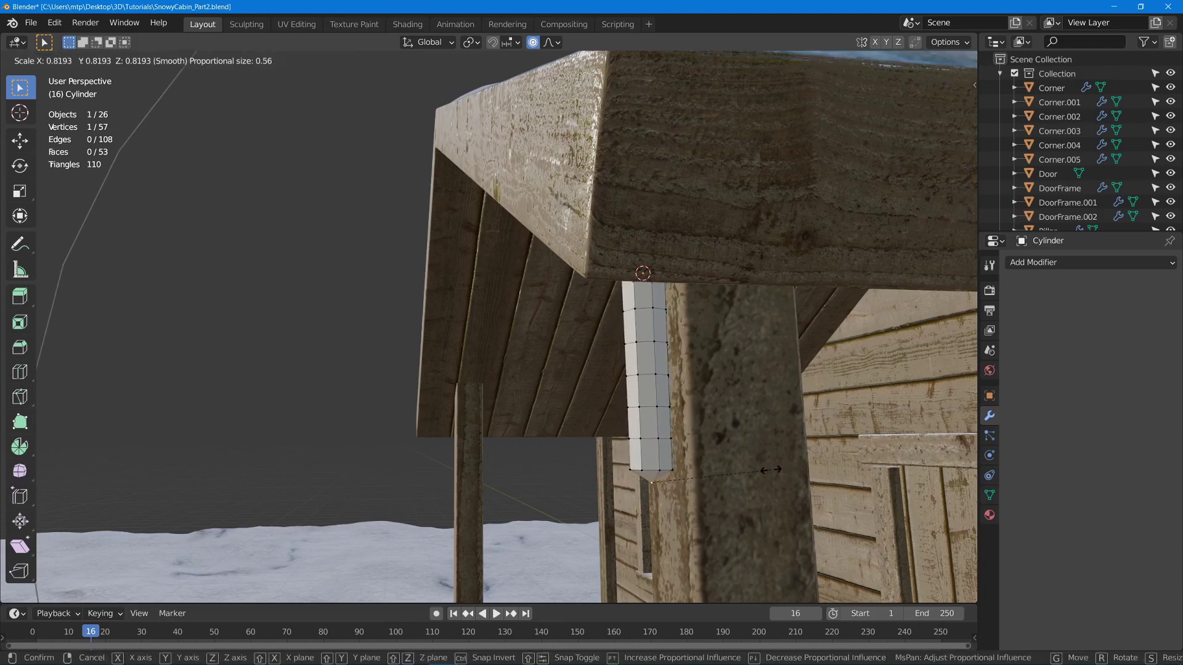
scroll(773, 470, "up", 8)
scroll(773, 470, "down", 3)
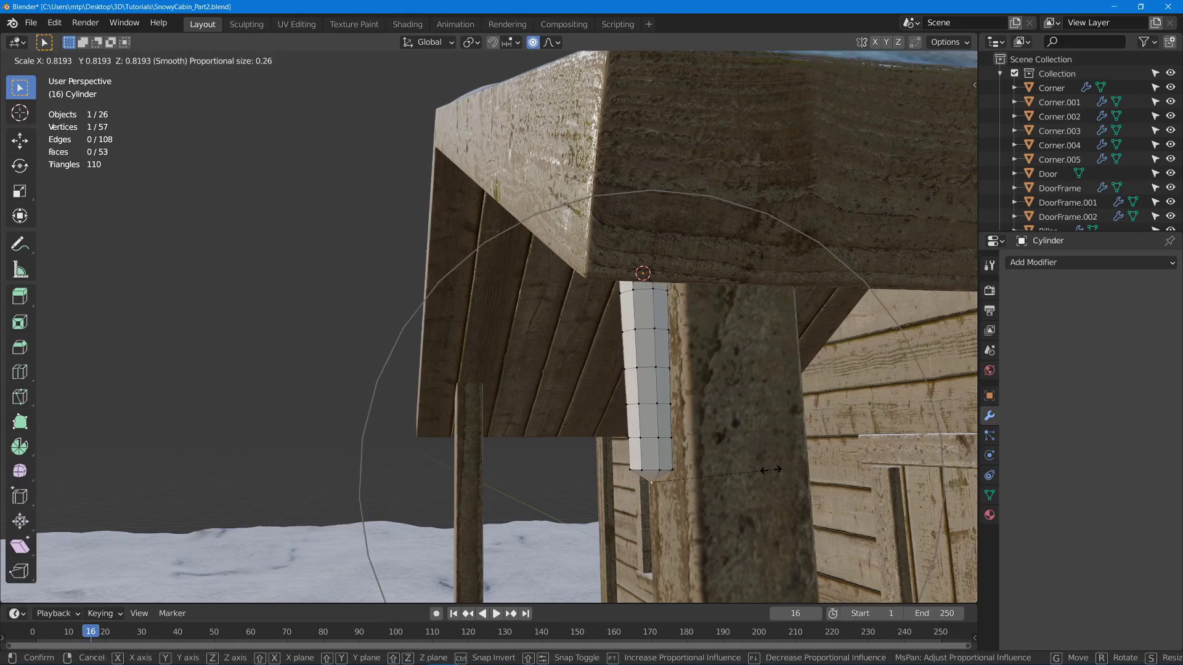
scroll(773, 470, "up", 5)
scroll(771, 470, "up", 3)
scroll(771, 470, "down", 2)
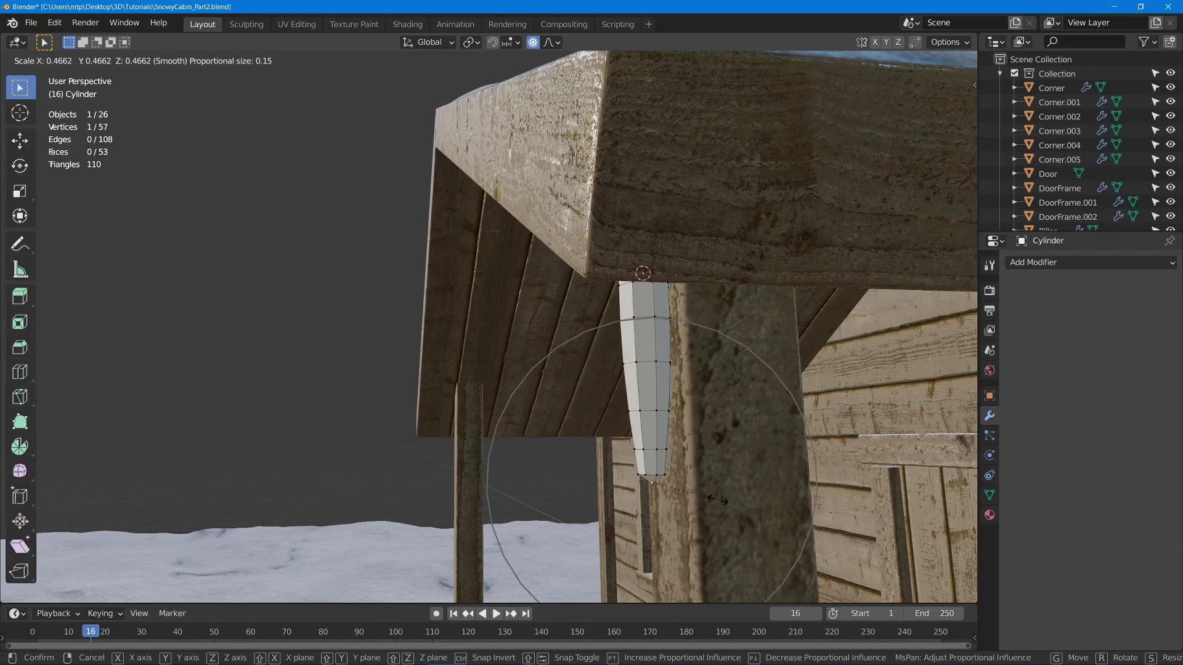
scroll(707, 507, "down", 1)
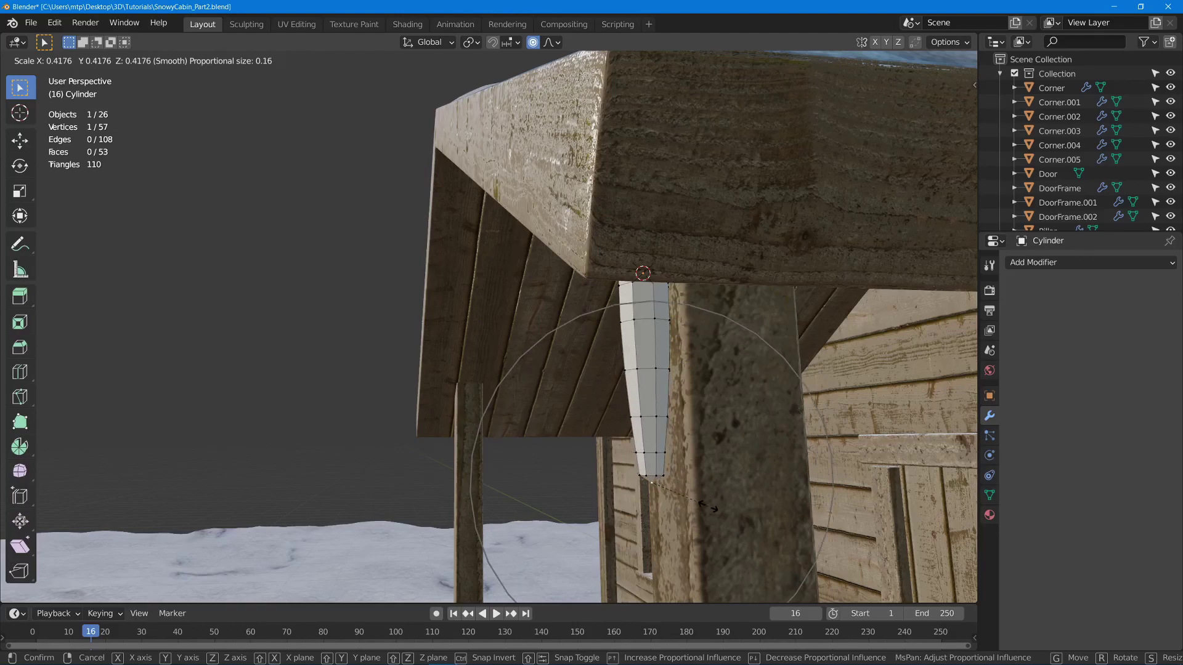
left_click(707, 507)
Deselect the icicle's vertices and save the file
middle_click_drag(713, 442, 721, 424)
key("alt+a")
key("ctrl+s")
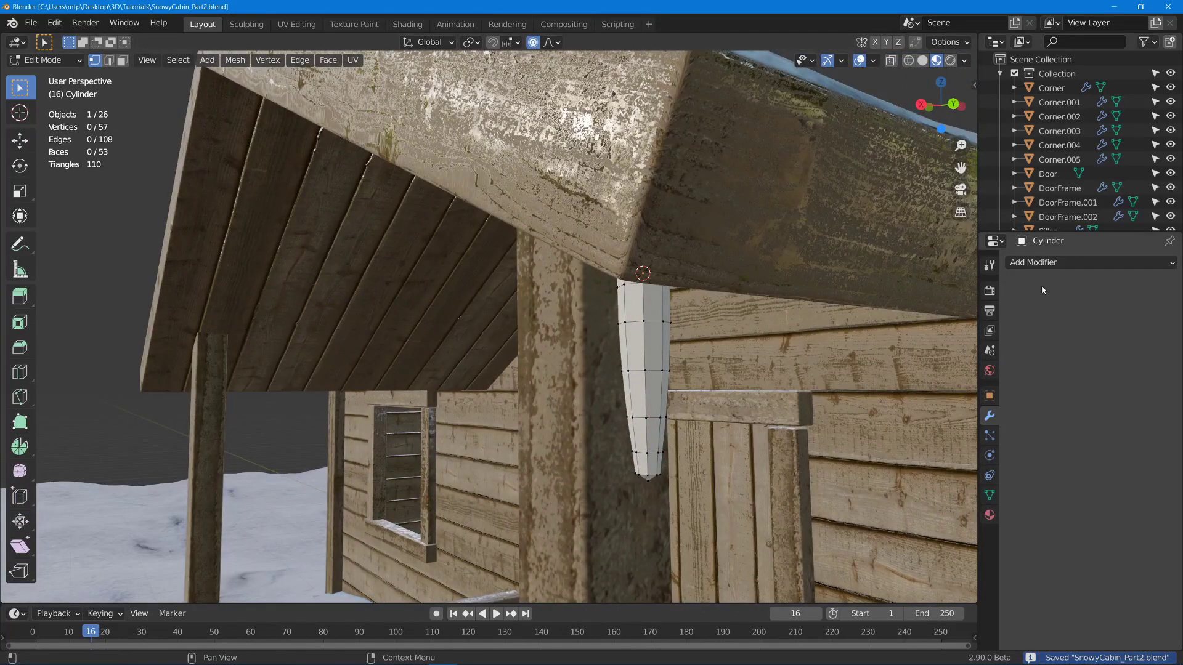
Add a Subdivision Surface modifier to the icicle and set its render level to 1
left_click(1047, 263)
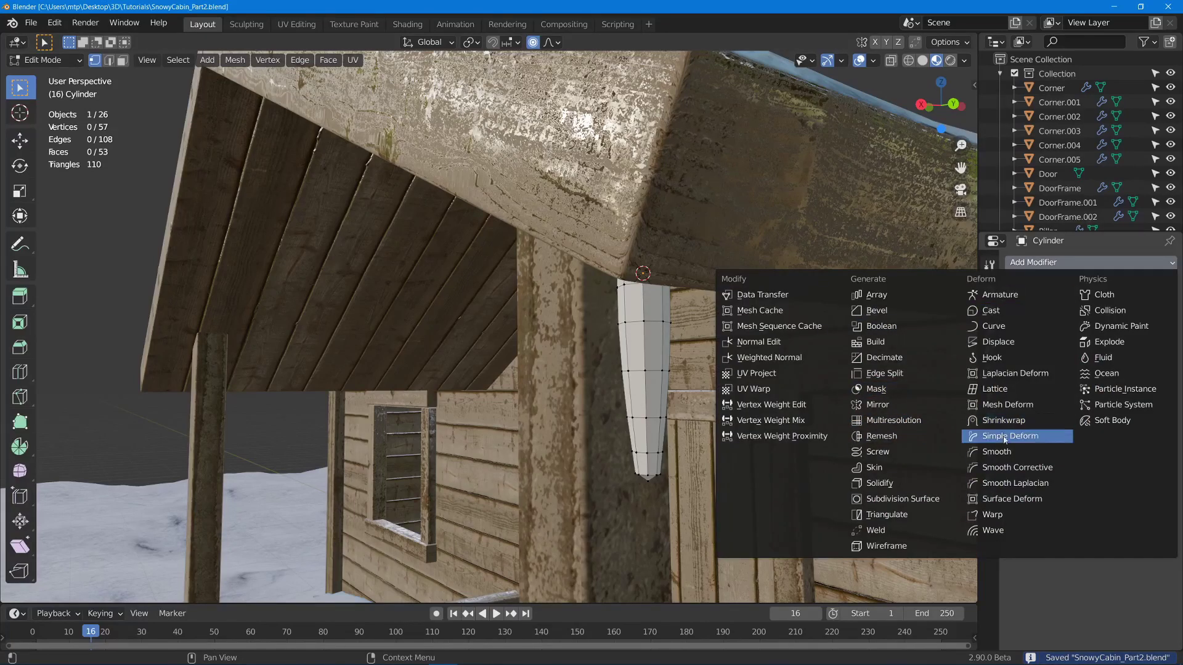
left_click(913, 500)
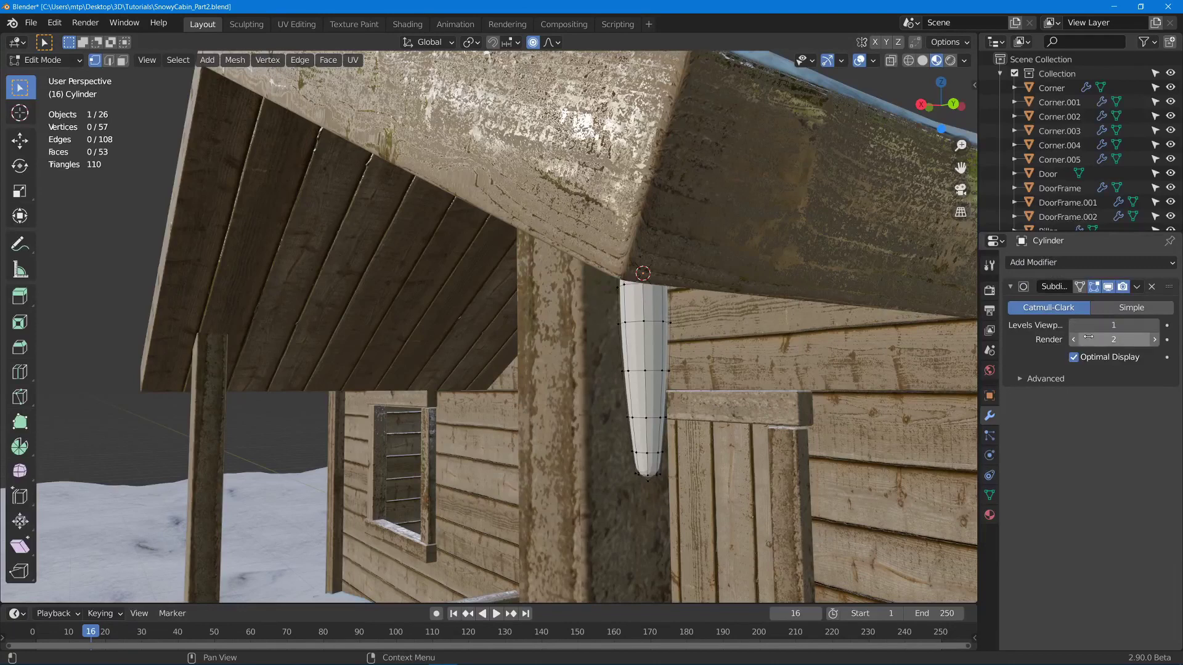
left_click(1075, 339)
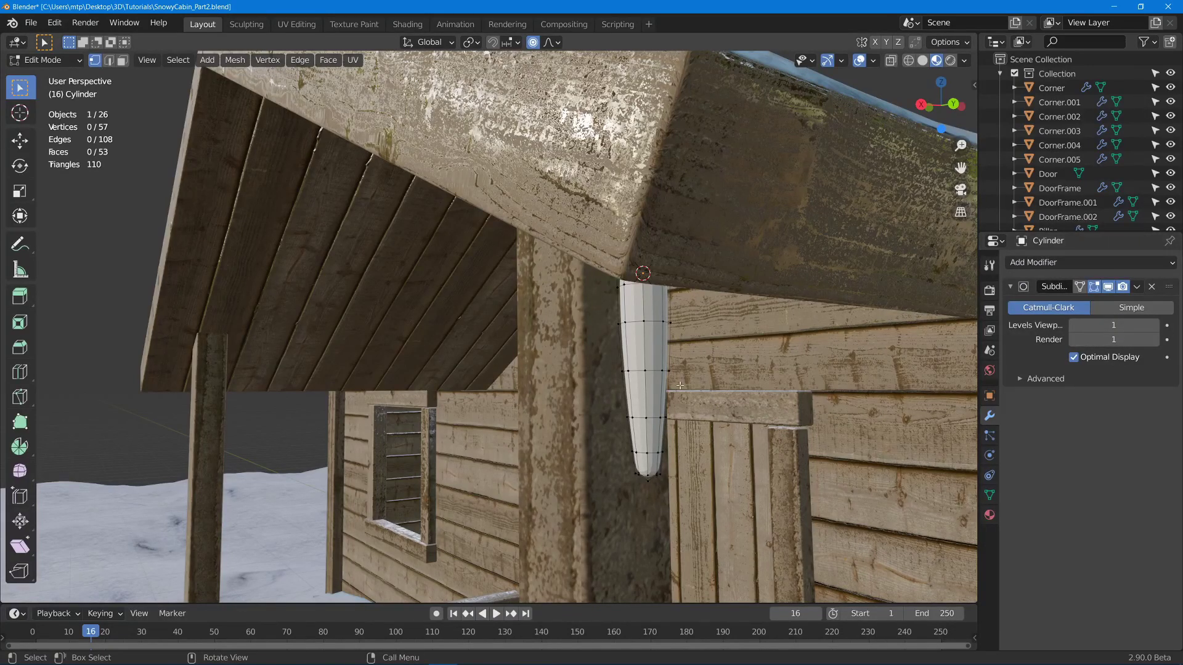
Randomize the positions of all the icicle's vertices, lowering the amount to about 0.02 m
middle_click_drag(679, 385, 712, 347)
key("a")
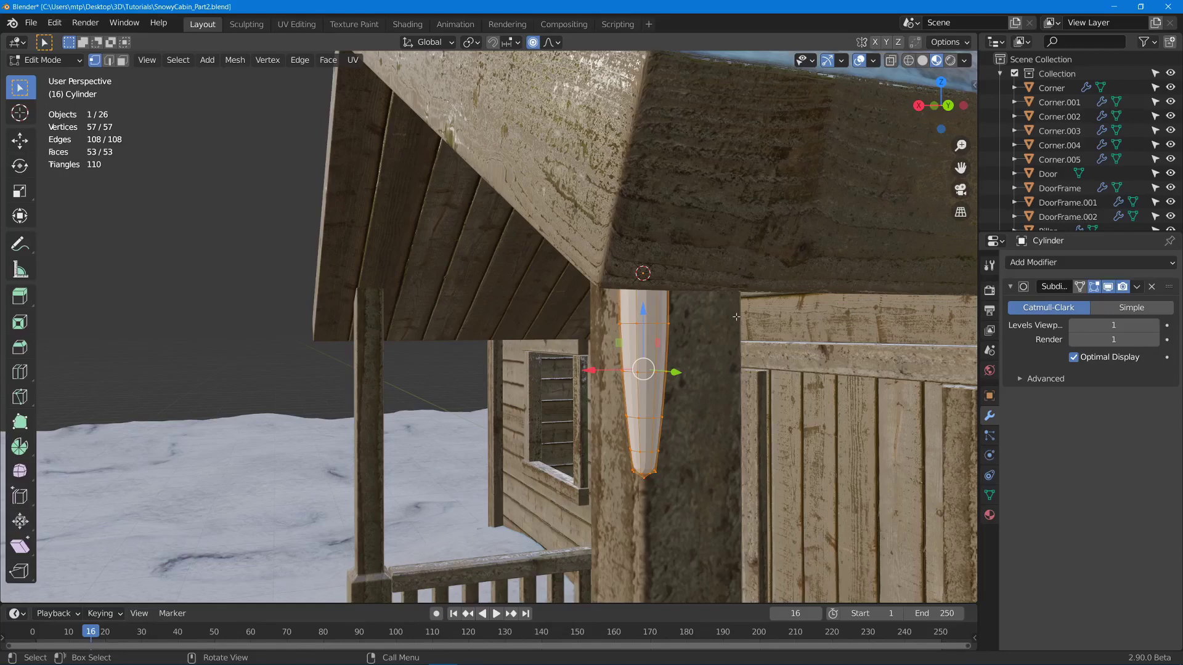
key("F3")
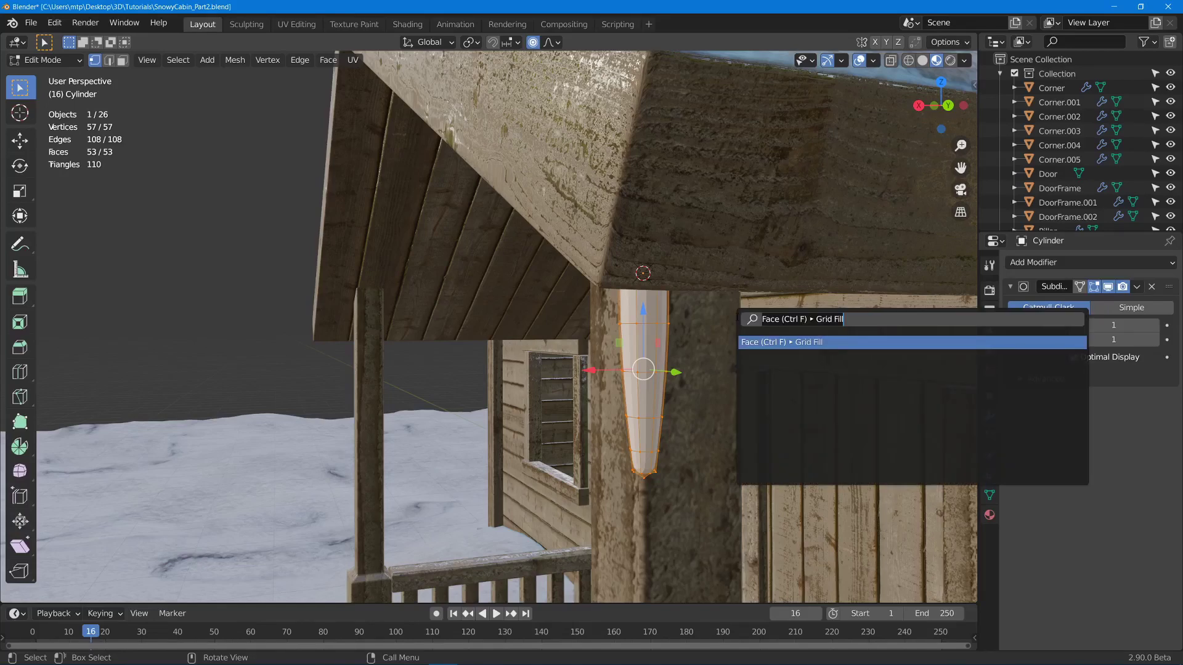
key("BackSpace")
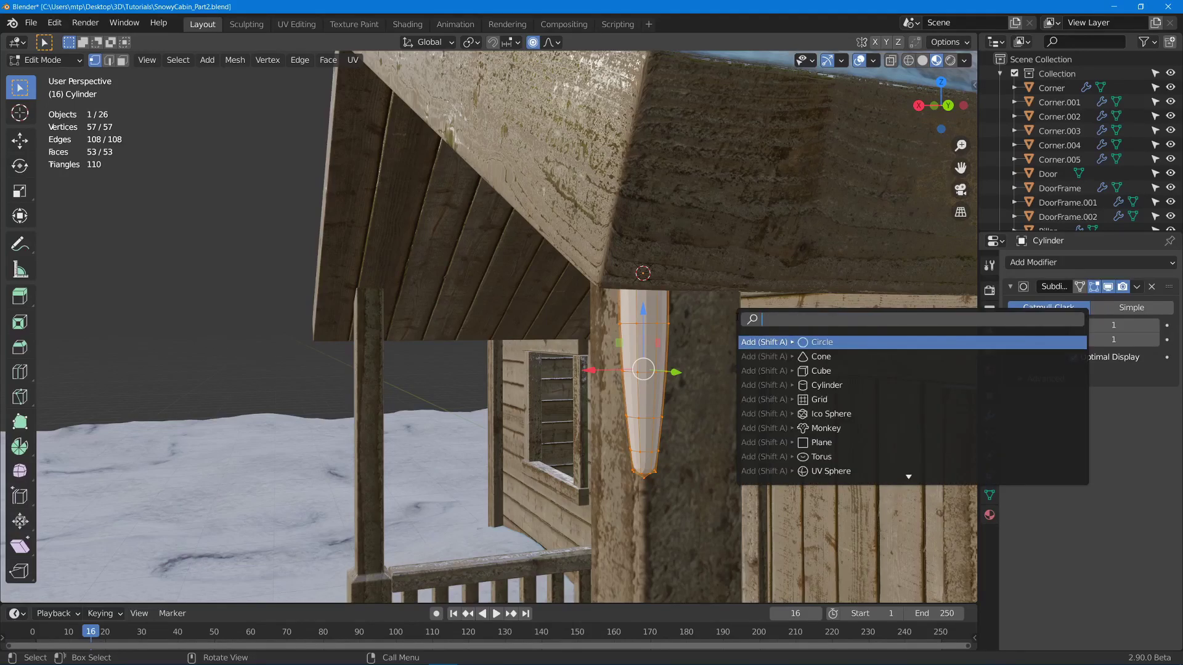
type("random")
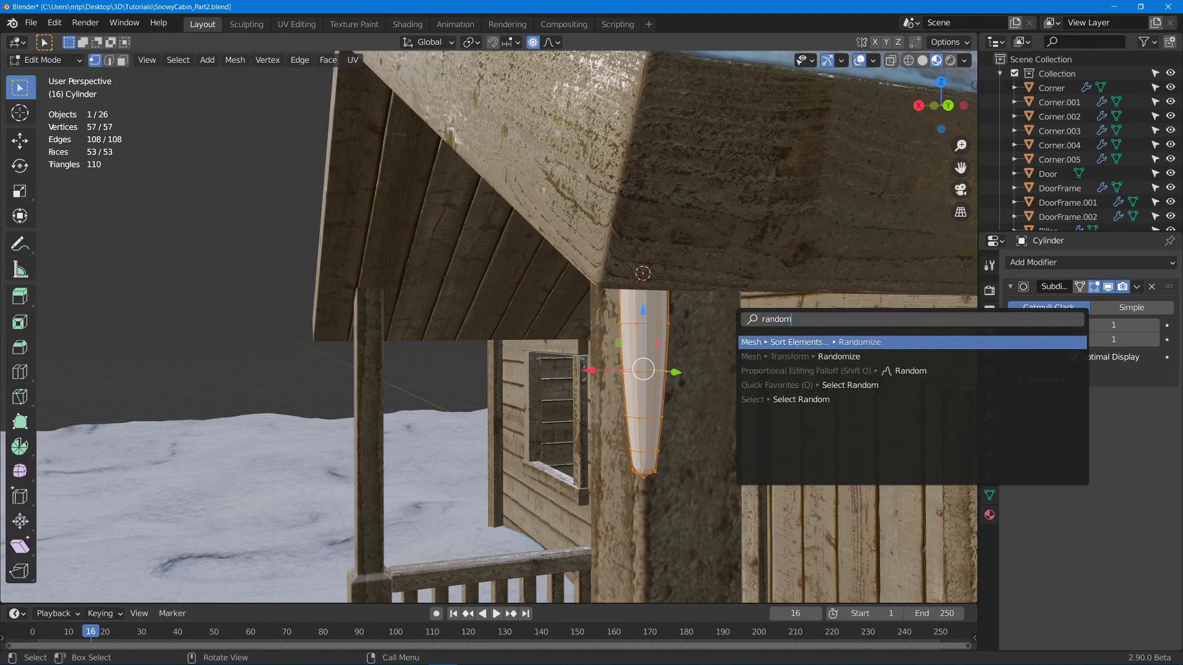
key("Down")
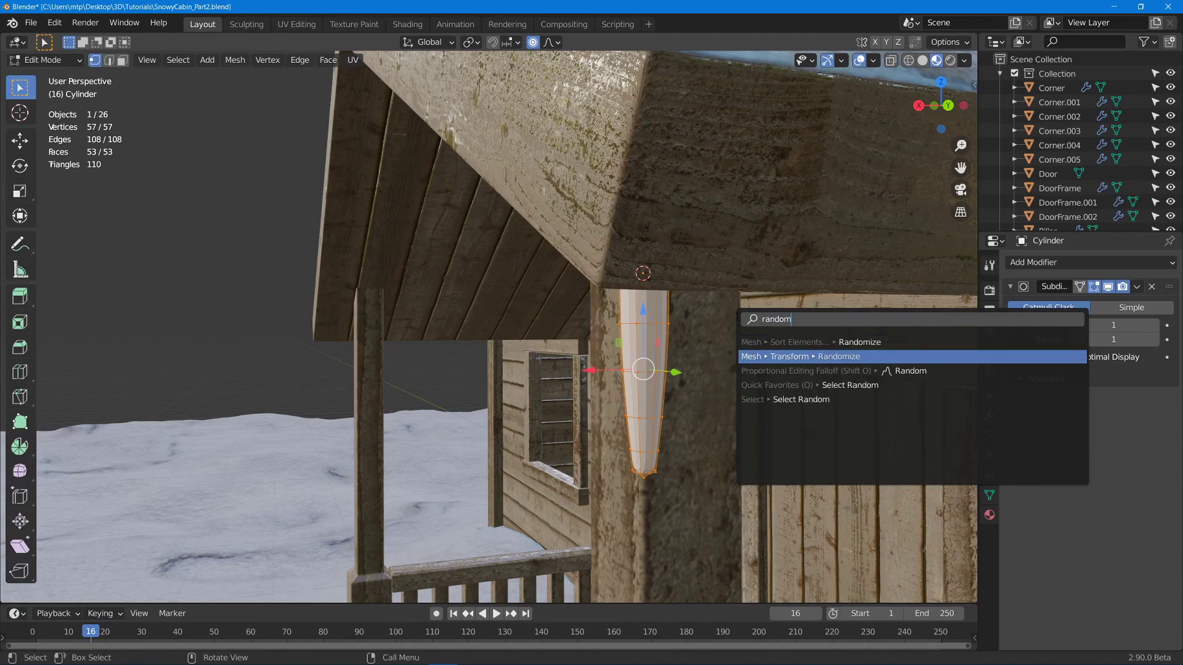
key("Return")
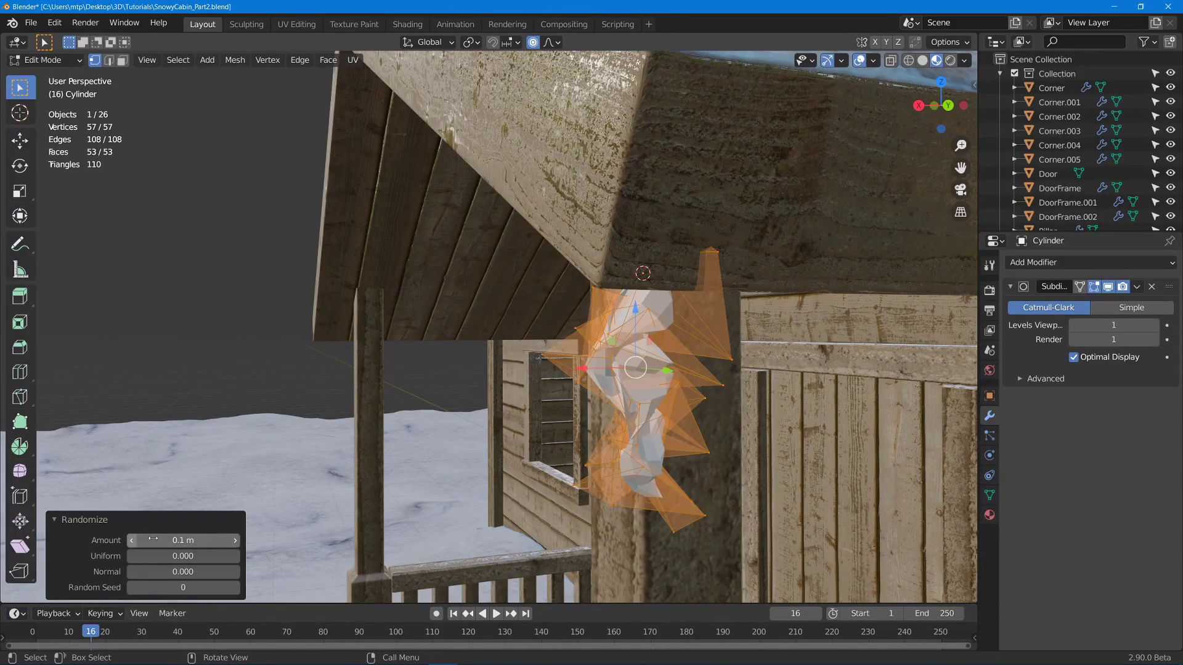
left_click_drag(183, 541, 136, 547)
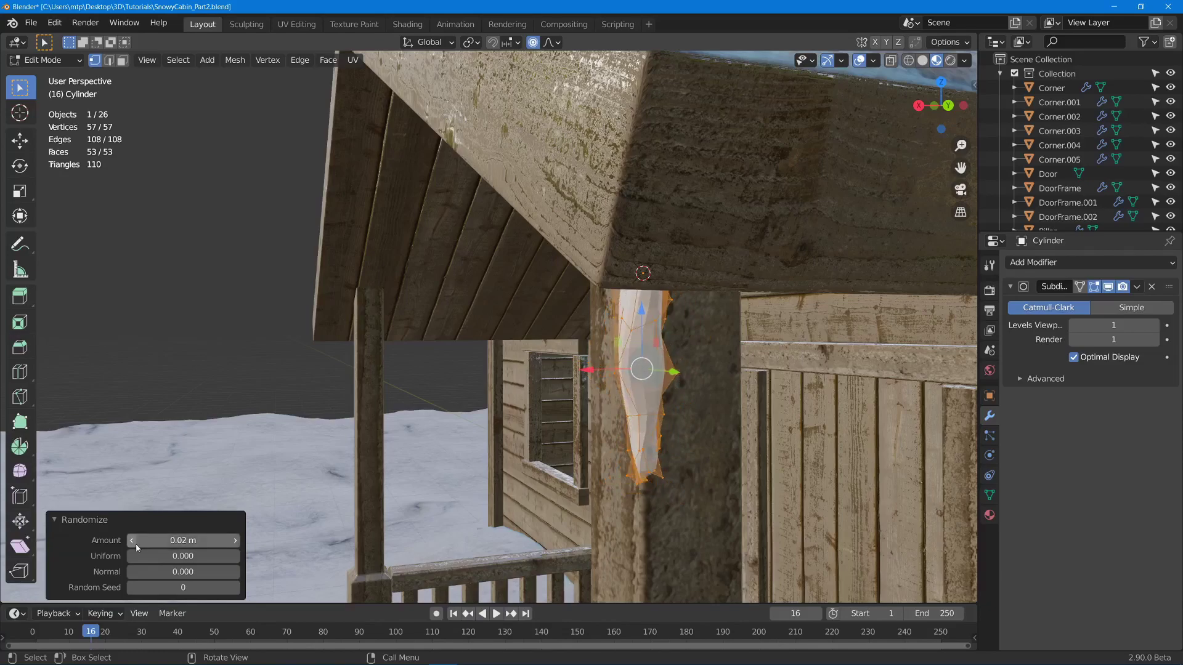
left_click(136, 545)
Apply smooth shading to the icicle in Object Mode
mouse_move(383, 421)
middle_mouse_down()
mouse_move(517, 404)
mouse_move(585, 350)
mouse_move(674, 341)
mouse_move(572, 343)
middle_mouse_up()
key("Tab")
right_click(585, 350)
left_click(634, 338)
Delete the icicle's top face where it meets the underside of the roof beam
key("Tab")
scroll(576, 336, "up", 3)
middle_click_drag(674, 145, 652, 222)
left_click(649, 232)
key("x")
left_click(647, 237)
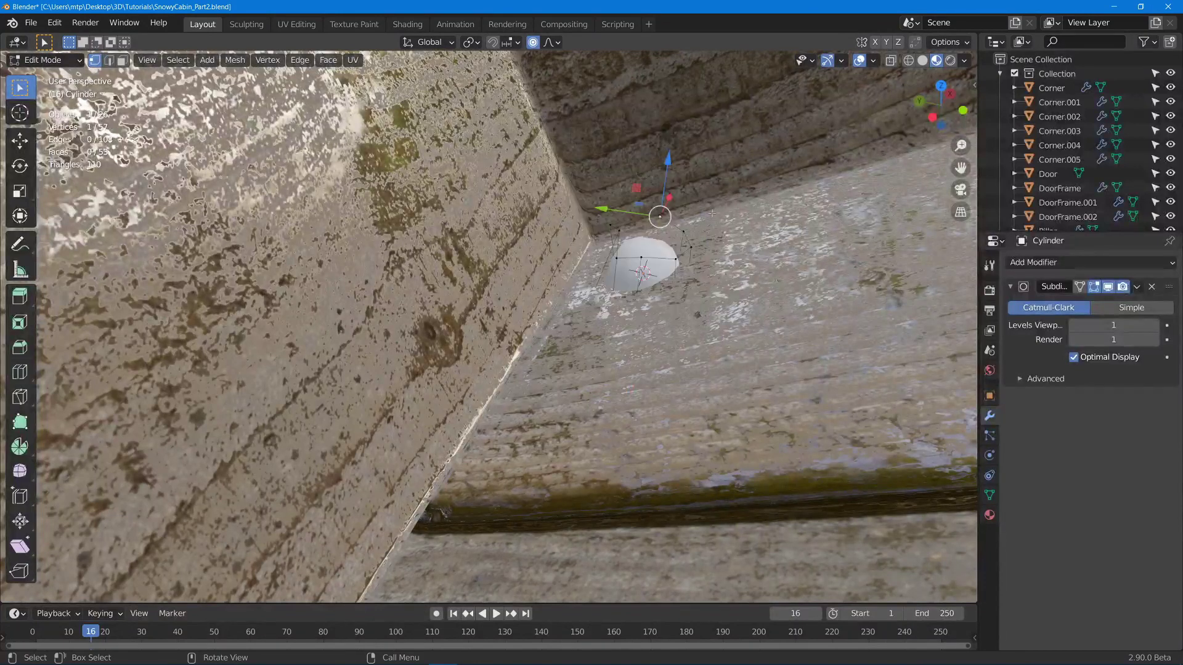
left_click(632, 243)
key("3")
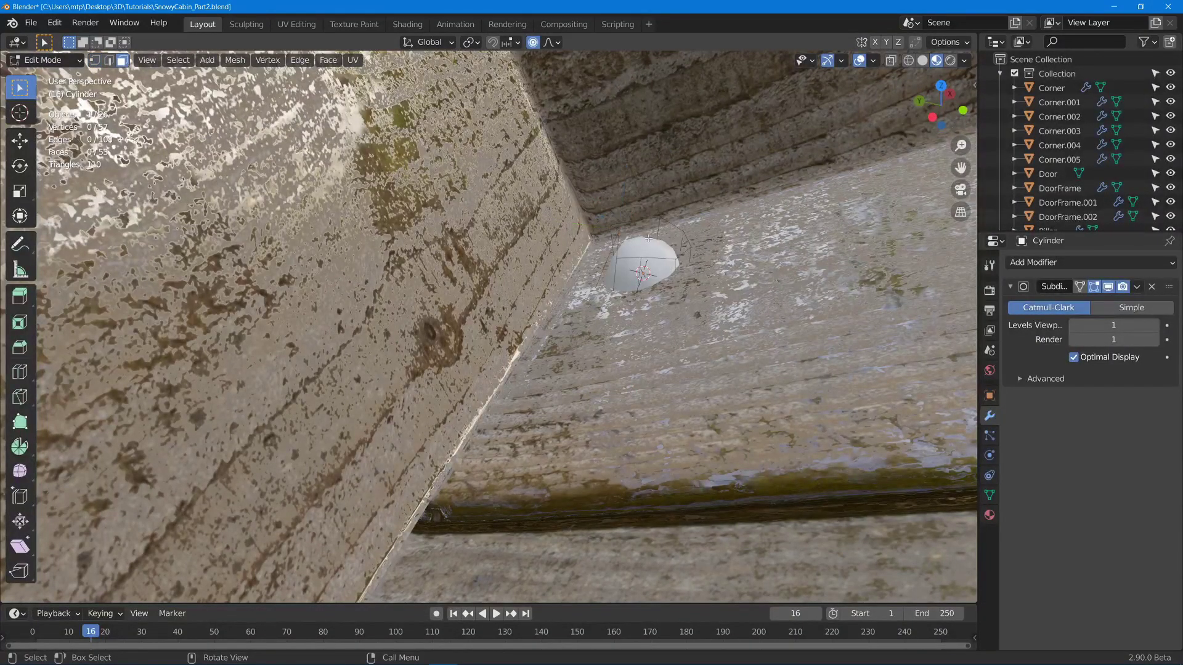
left_click(648, 238)
key("x")
left_click(686, 241)
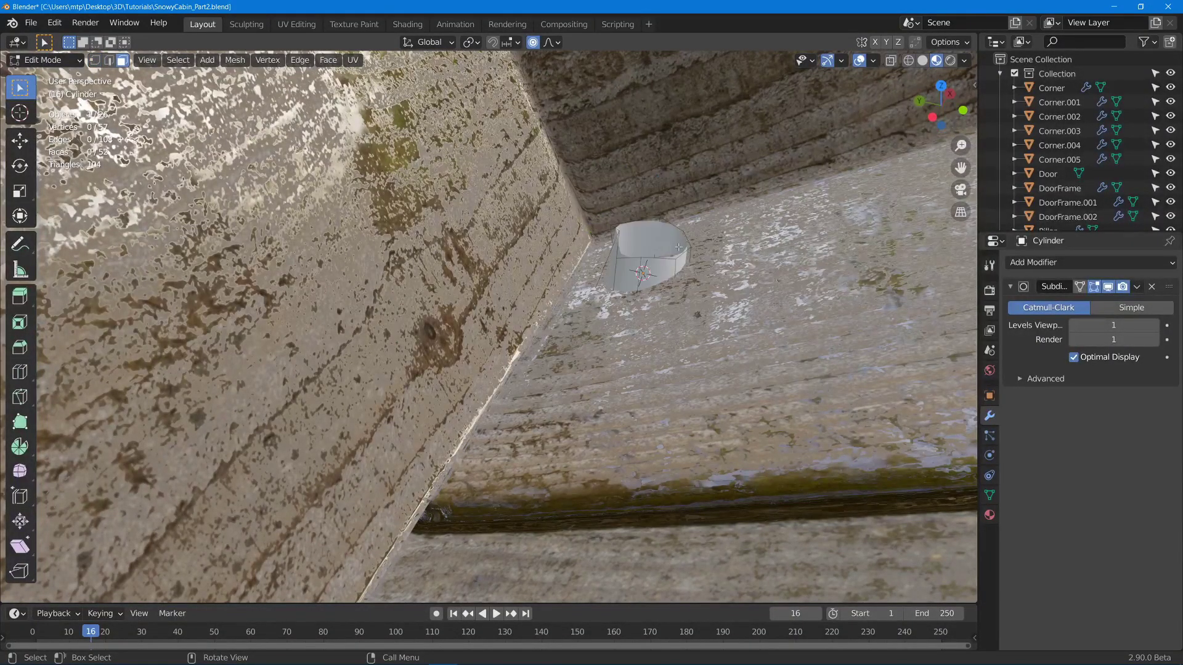
Return to Object Mode and lower the icicle by about 0.007 m along the Z axis
middle_click_drag(542, 326, 634, 287)
key("z")
left_click(708, 285)
mouse_move(691, 322)
middle_mouse_down()
mouse_move(720, 335)
mouse_move(747, 320)
middle_mouse_up()
key("z")
left_click(696, 385)
key("Tab")
middle_click_drag(688, 373, 641, 319)
left_click_drag(644, 214, 644, 221)
Rename the cylinder object to Icicle
key("F2")
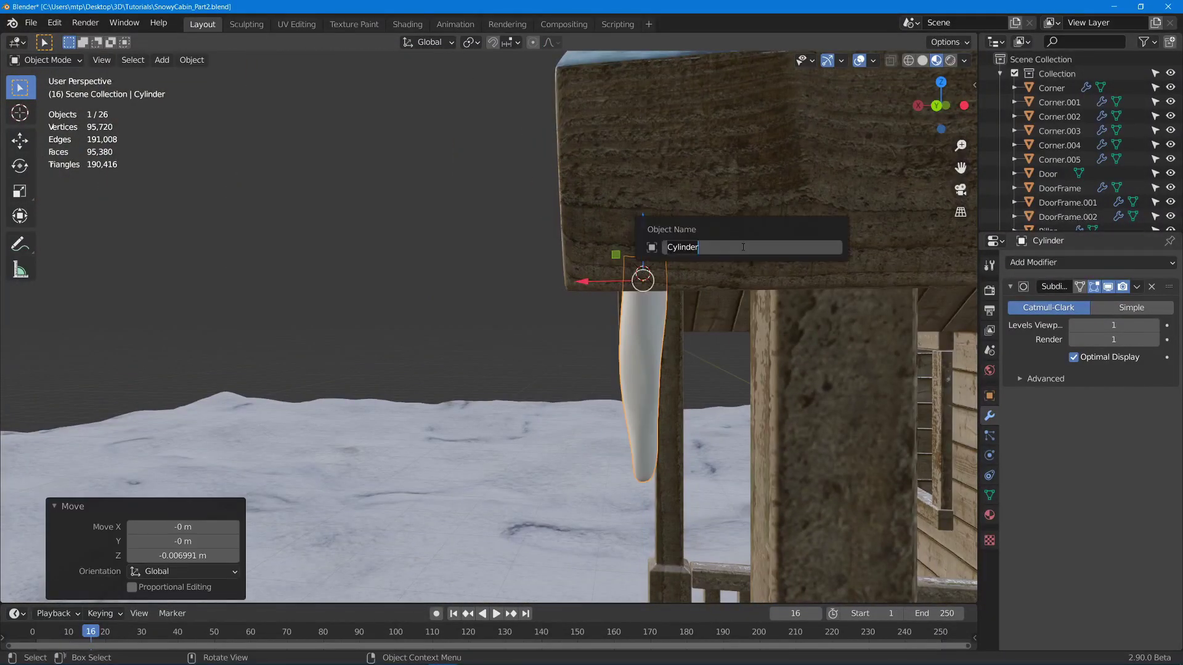
type("Icicle")
key("Return")
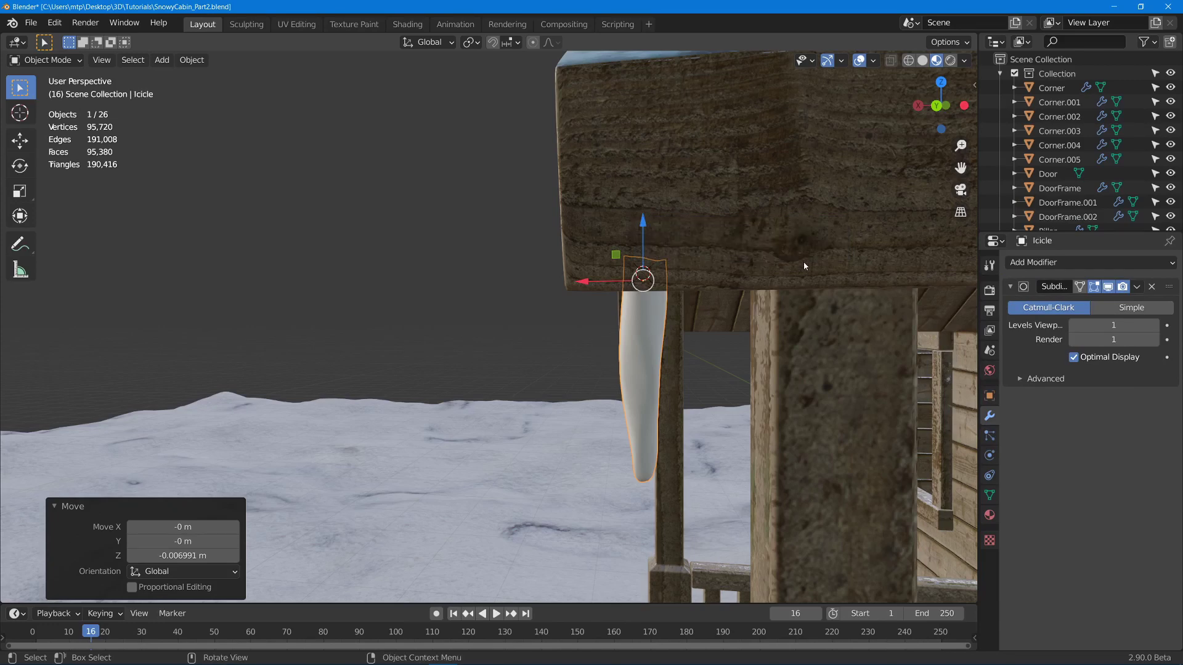
Move the icicle into a new collection named Icicles
middle_click_drag(693, 273, 742, 268)
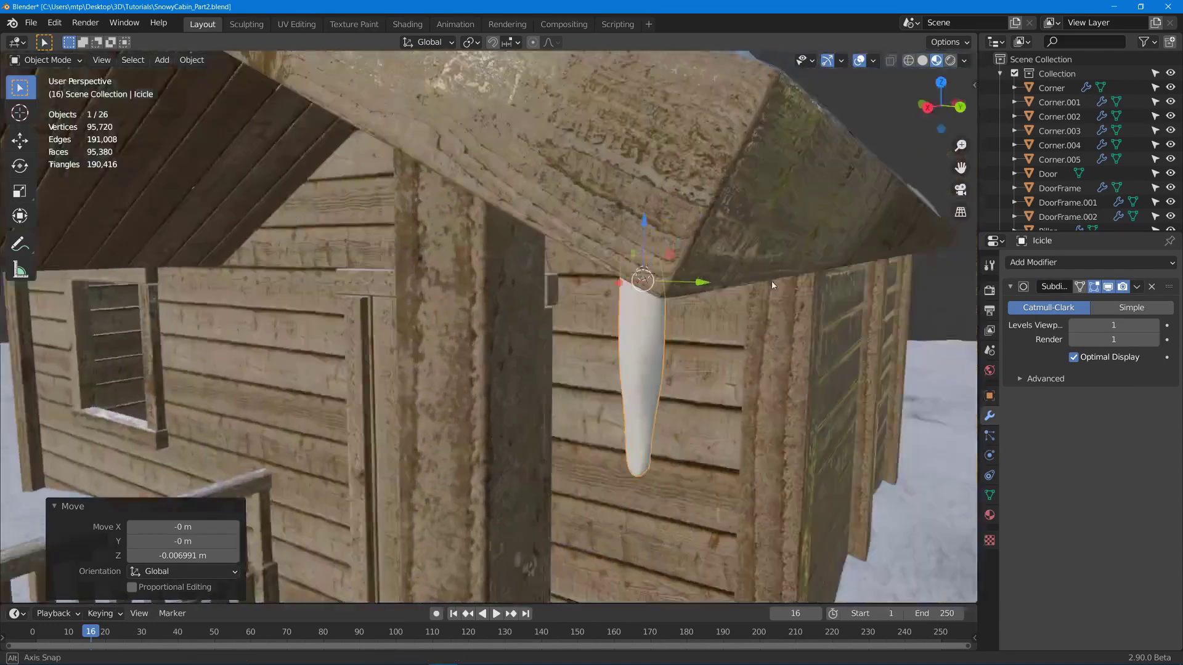
key("m")
left_click(742, 268)
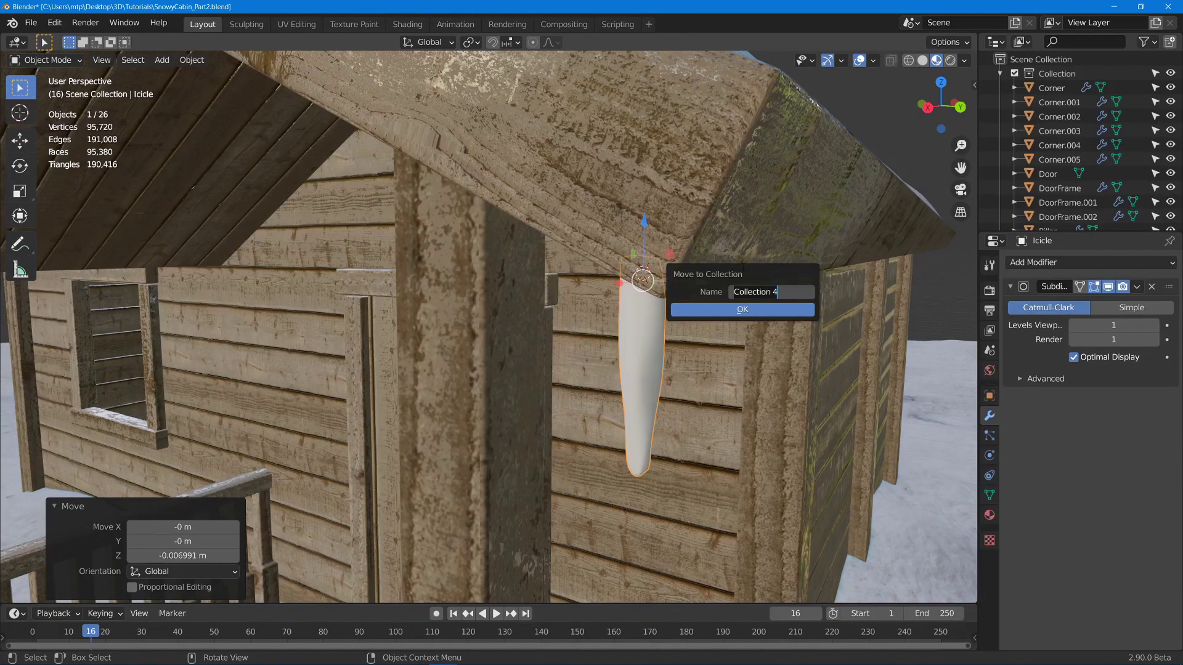
type("Icicles")
key("Return")
key("Return")
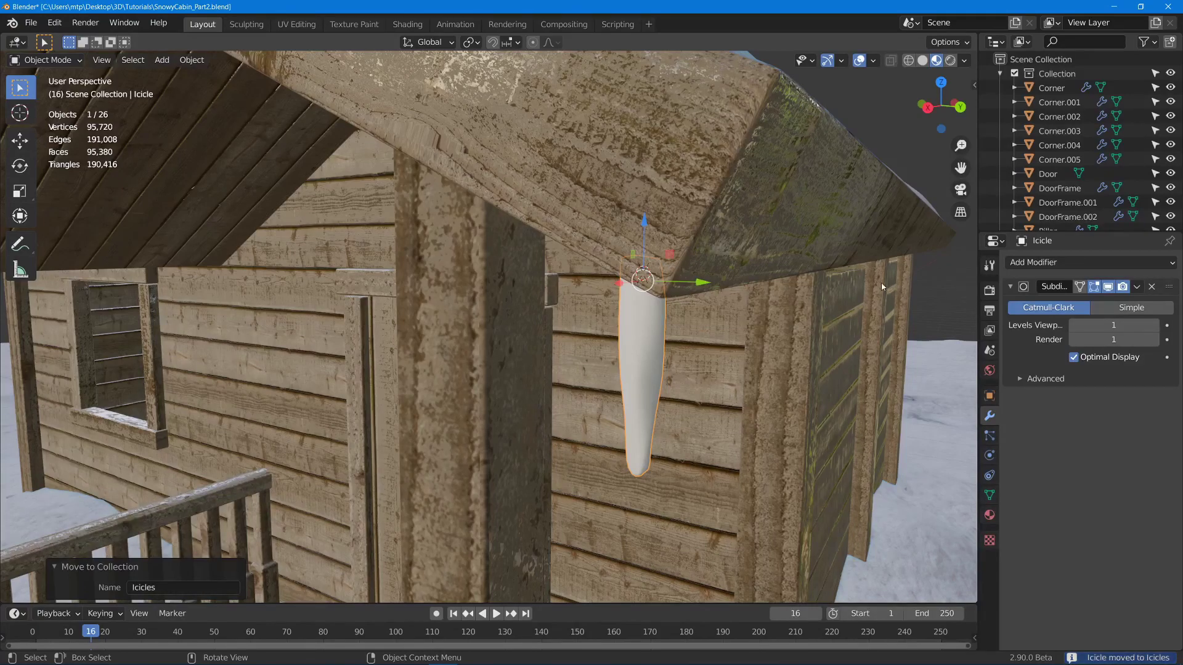
Try an Array modifier on the icicle and undo its addition
middle_click_drag(815, 245, 712, 319)
left_click(1047, 262)
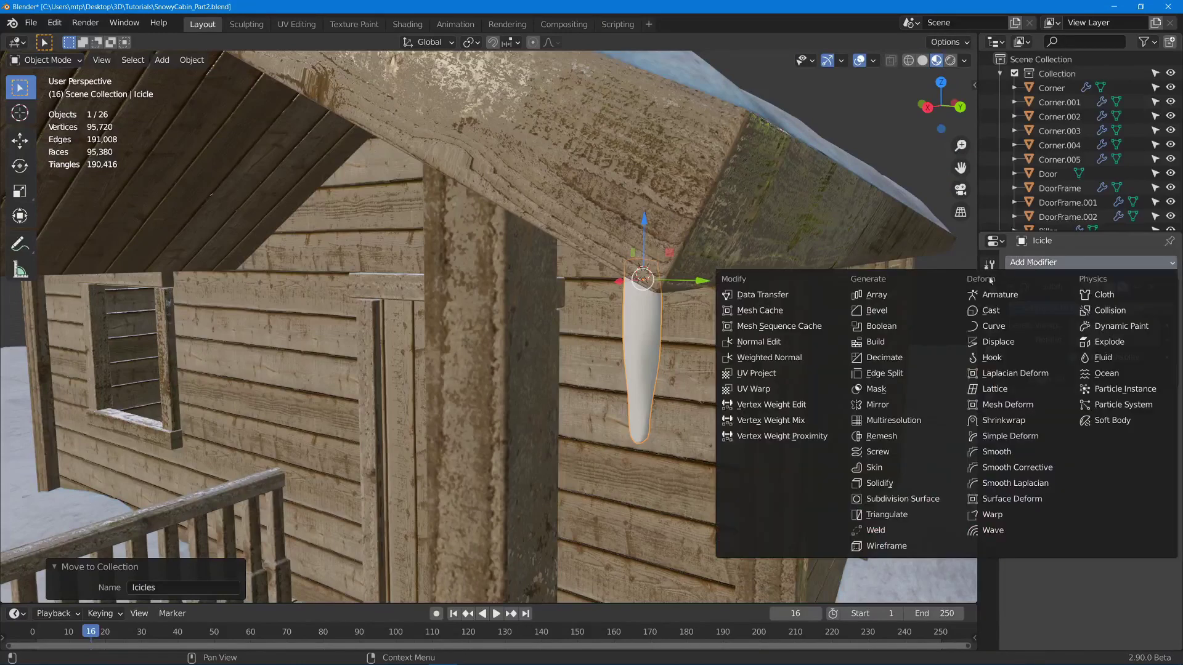
left_click(876, 294)
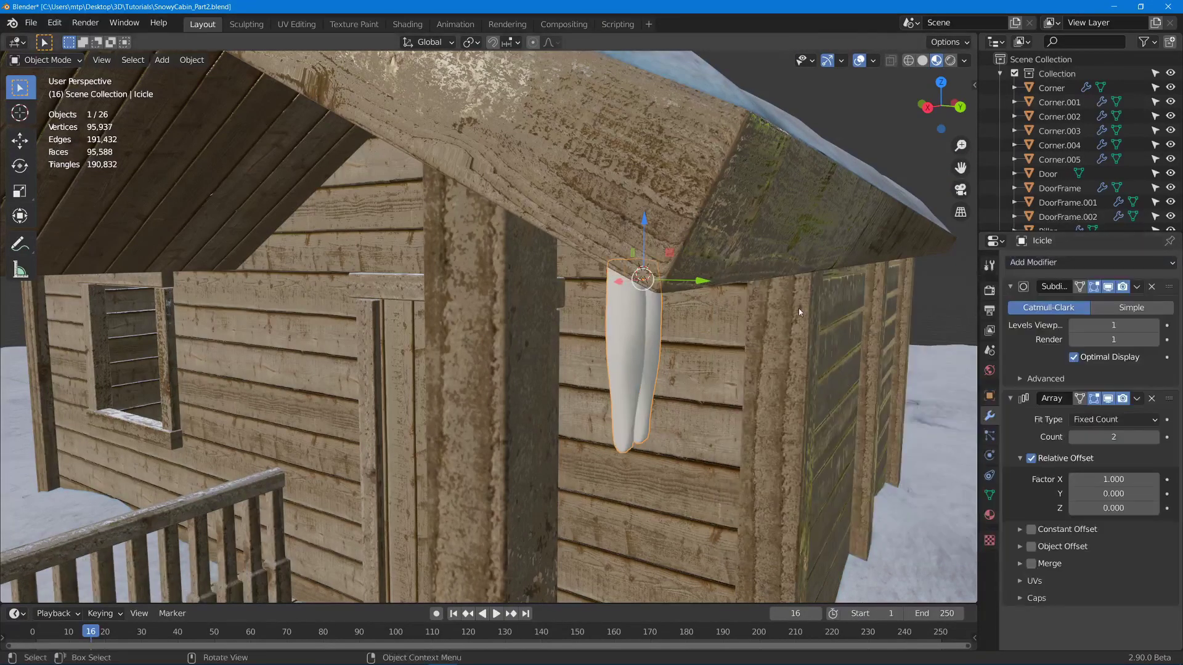
middle_click_drag(798, 308, 858, 312)
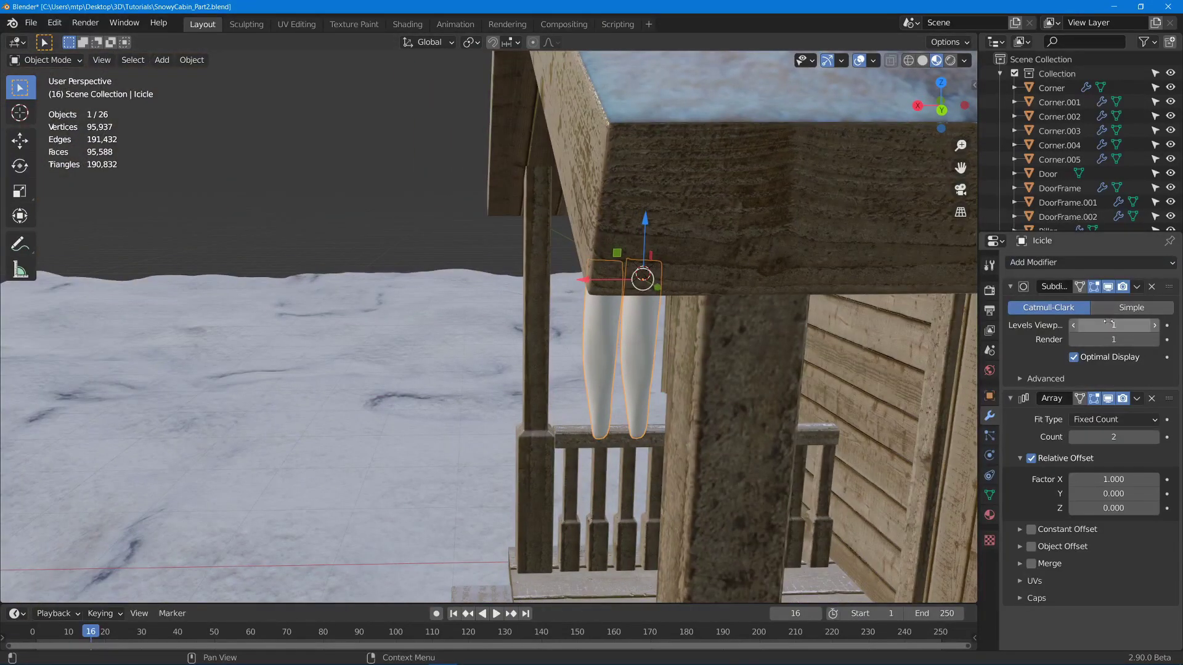
mouse_move(1107, 325)
left_mouse_down()
mouse_move(1134, 325)
mouse_move(1107, 322)
left_mouse_up()
key("ctrl+z")
key("ctrl+z")
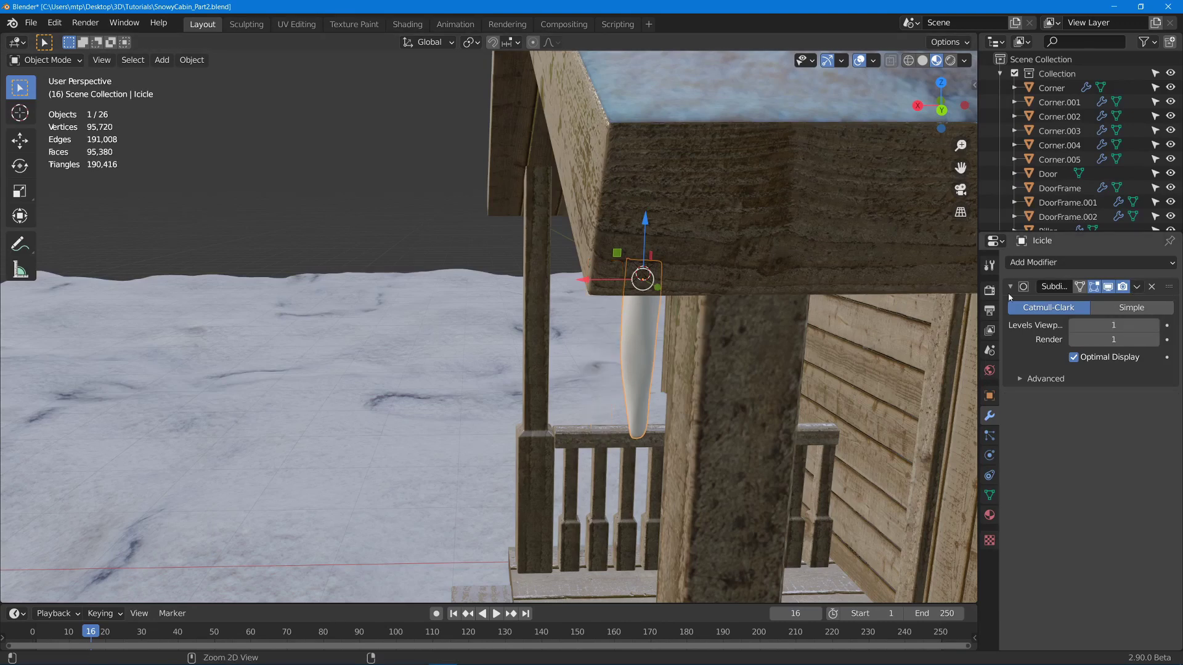
Duplicate the icicle and place the copy about 0.053 m away in the negative X direction
middle_click_drag(724, 318, 632, 257)
scroll(630, 324, "up", 4)
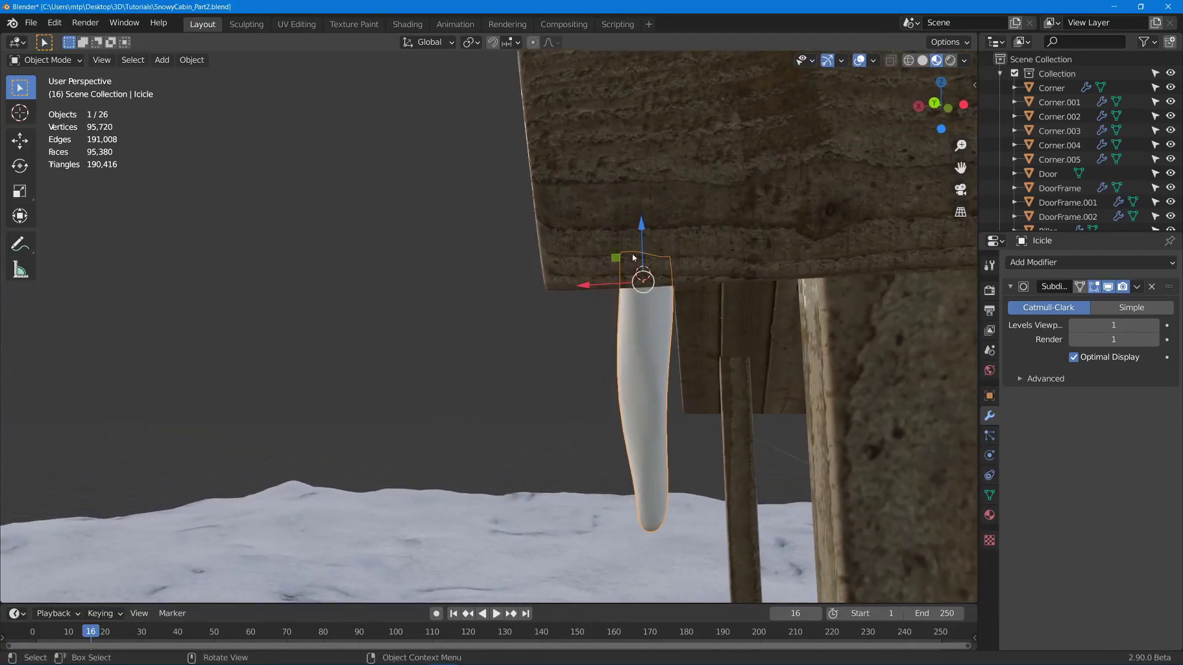
key("shift+d")
key("x")
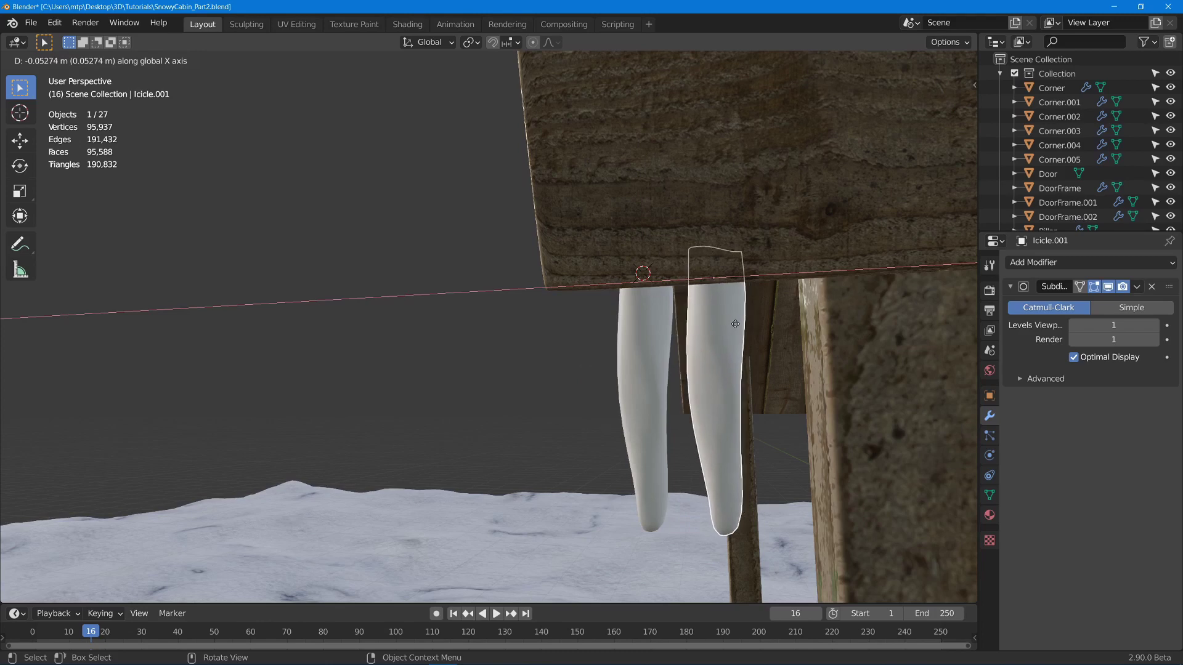
left_click(736, 327)
Repeat the icicle duplication with the same spacing until the row spans the full length of the roof's side edge
scroll(736, 327, "down", 6)
middle_click_drag(735, 327, 464, 318, "shift")
key("shift+r")
key("shift+r")
key("shift+r")
key("shift+r")
key("shift+r")
key("shift+r")
key("shift+r")
key("shift+r")
key("shift+r")
key("shift+r")
key("shift+r")
key("shift+r")
key("shift+r")
key("shift+r")
key("shift+r")
key("shift+r")
key("shift+r")
key("shift+r")
key("shift+r")
key("shift+r")
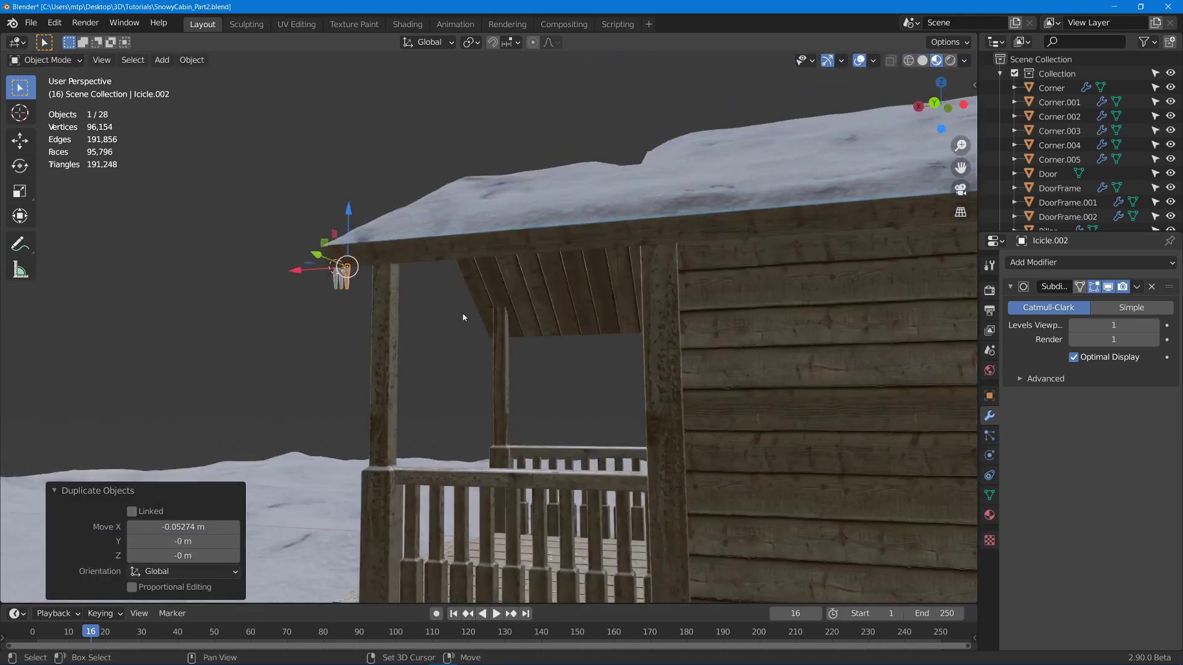
key("shift+r")
key("shift+r")
key("shift+r")
key("shift+r")
key("shift+r")
key("shift+r")
key("shift+r")
key("shift+r")
key("shift+r")
key("shift+r")
key("shift+r")
key("shift+r")
key("shift+r")
key("shift+r")
key("shift+r")
key("shift+r")
key("shift+r")
key("shift+r")
key("shift+r")
key("shift+r")
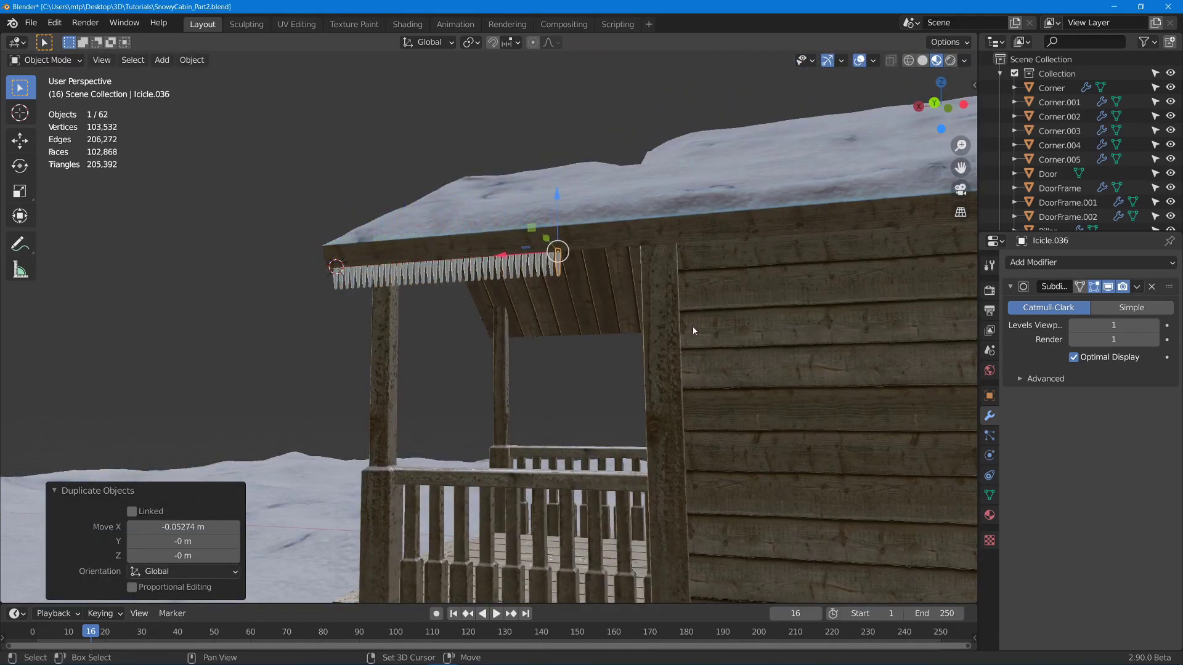
key("shift+r")
key("shift+r")
key("shift+r")
key("shift+r")
key("shift+r")
key("shift+r")
key("shift+r")
key("shift+r")
key("shift+r")
key("shift+r")
key("shift+r")
key("shift+r")
key("shift+r")
key("shift+r")
key("shift+r")
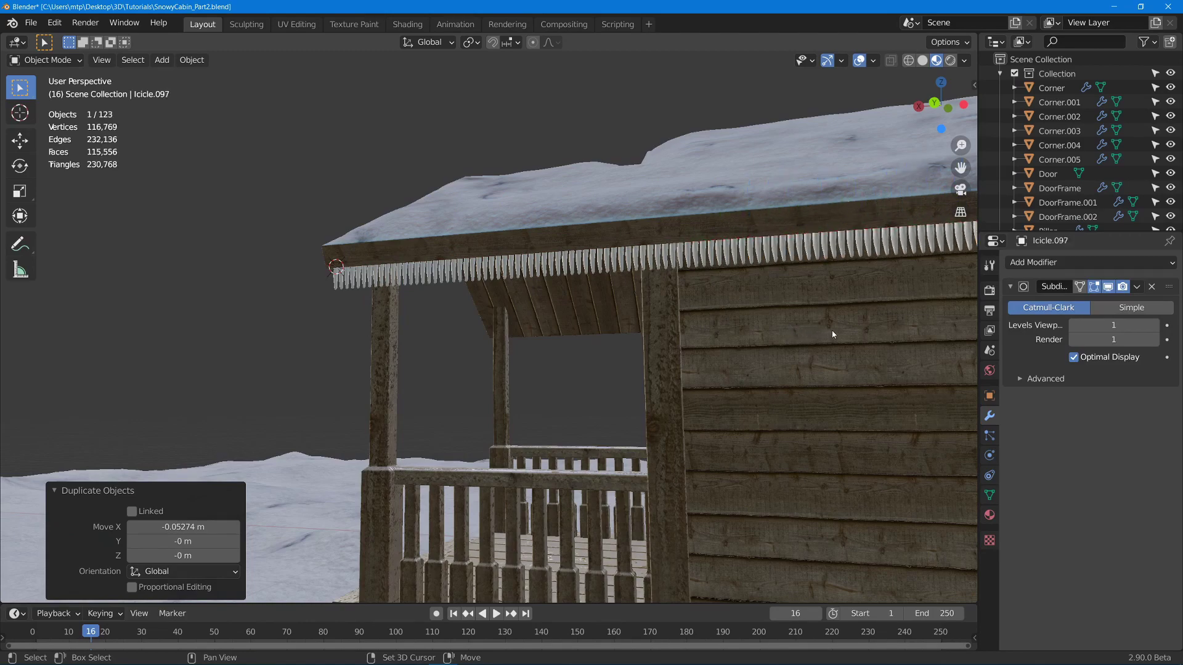
key("shift+r")
middle_click_drag(830, 332, 446, 323, "shift")
key("shift+r")
key("shift+r")
key("shift+r")
key("shift+r")
key("shift+r")
key("shift+r")
key("shift+r")
key("shift+r")
key("shift+r")
key("shift+r")
key("shift+r")
key("shift+r")
key("shift+r")
key("shift+r")
key("shift+r")
key("shift+r")
key("shift+r")
key("shift+r")
key("shift+r")
key("shift+r")
key("shift+r")
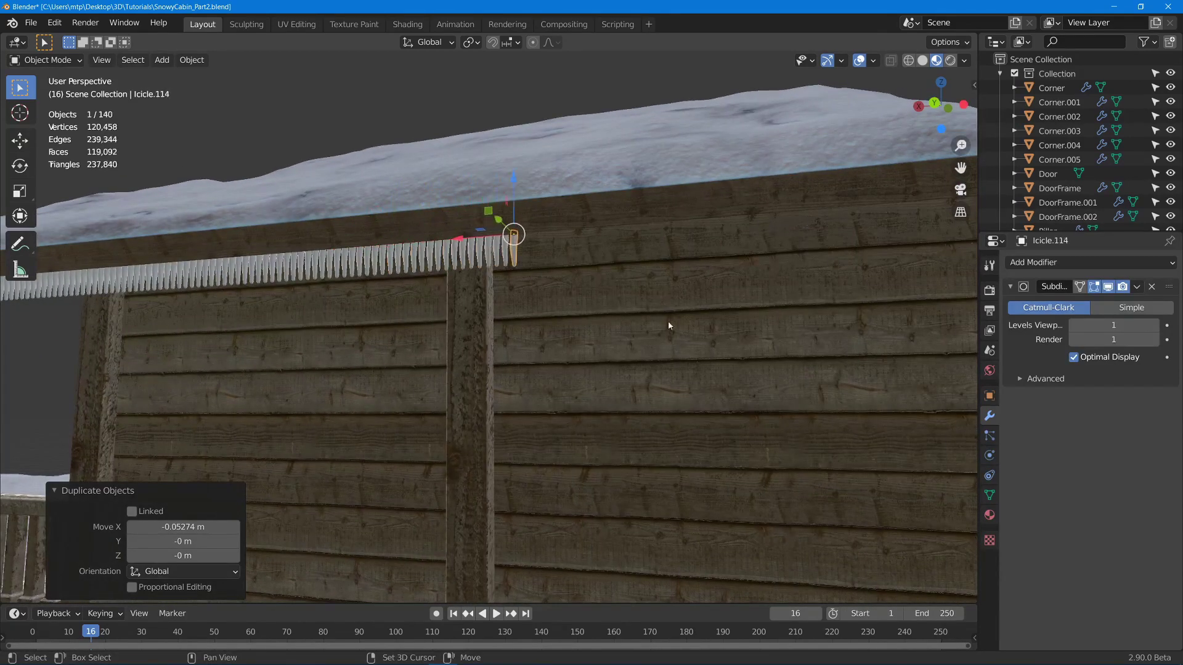
middle_click_drag(821, 312, 662, 322, "shift")
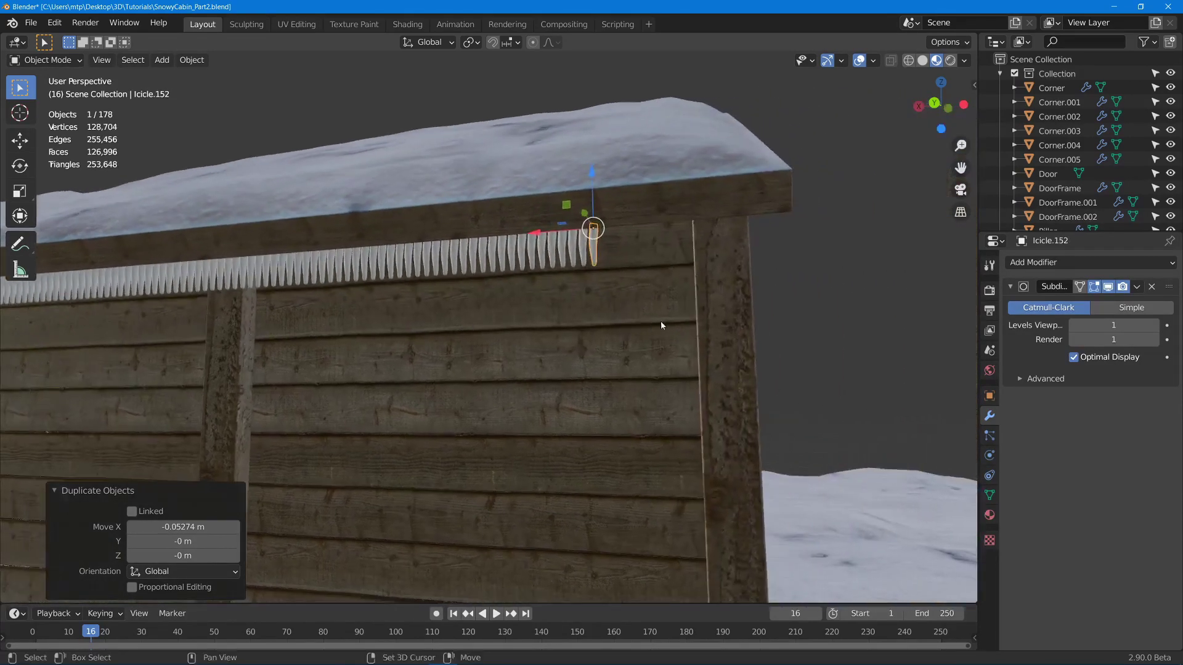
key("shift+r")
key("shift+r")
key("shift+r")
key("shift+r")
key("shift+r")
key("shift+r")
key("shift+r")
key("shift+r")
key("shift+r")
key("shift+r")
key("shift+r")
key("shift+r")
key("shift+r")
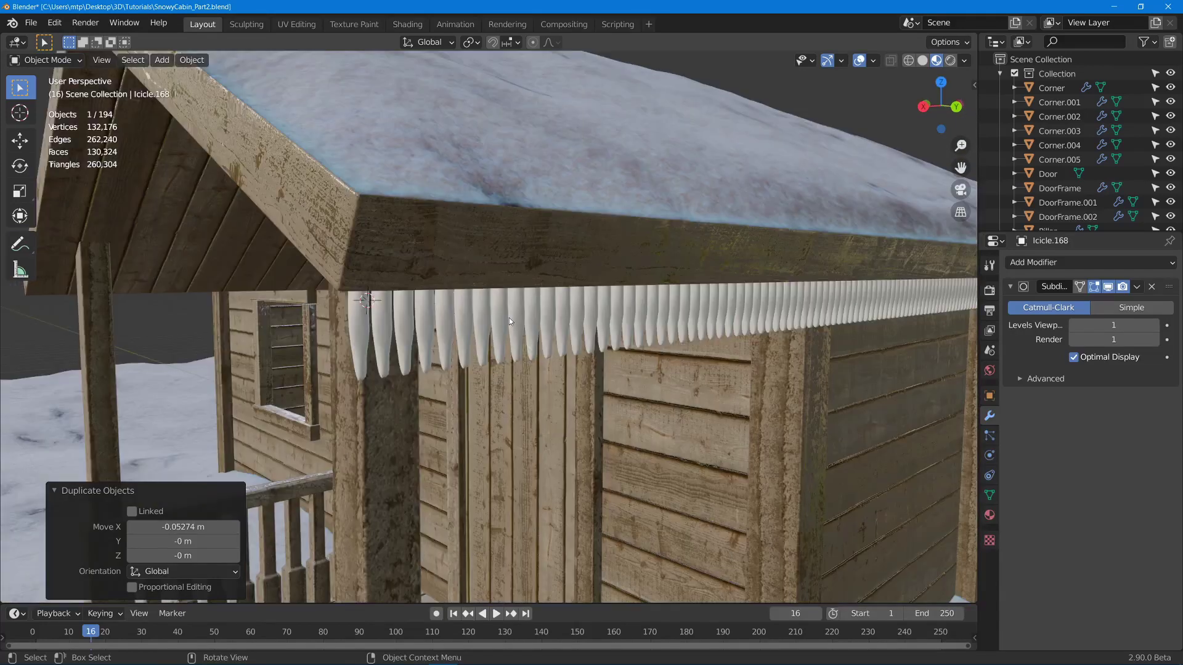
Select all objects in the Icicles collection
middle_click_drag(509, 318, 549, 318)
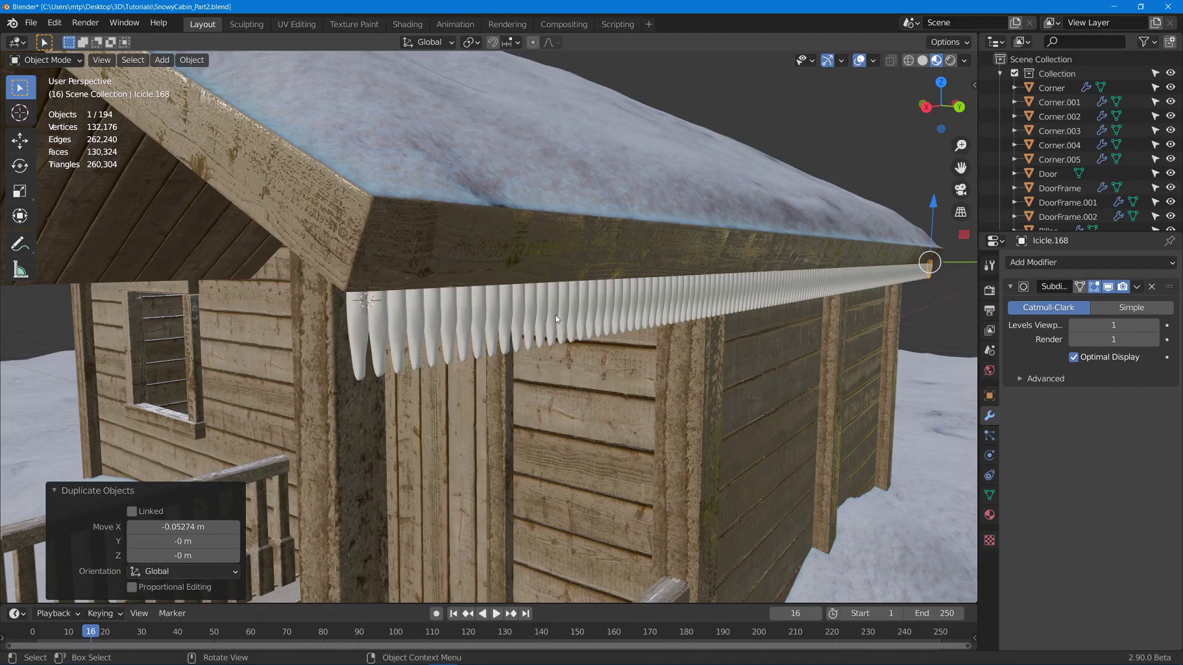
mouse_move(508, 308)
middle_mouse_down()
mouse_move(468, 299)
mouse_move(524, 292)
mouse_move(510, 305)
middle_mouse_up()
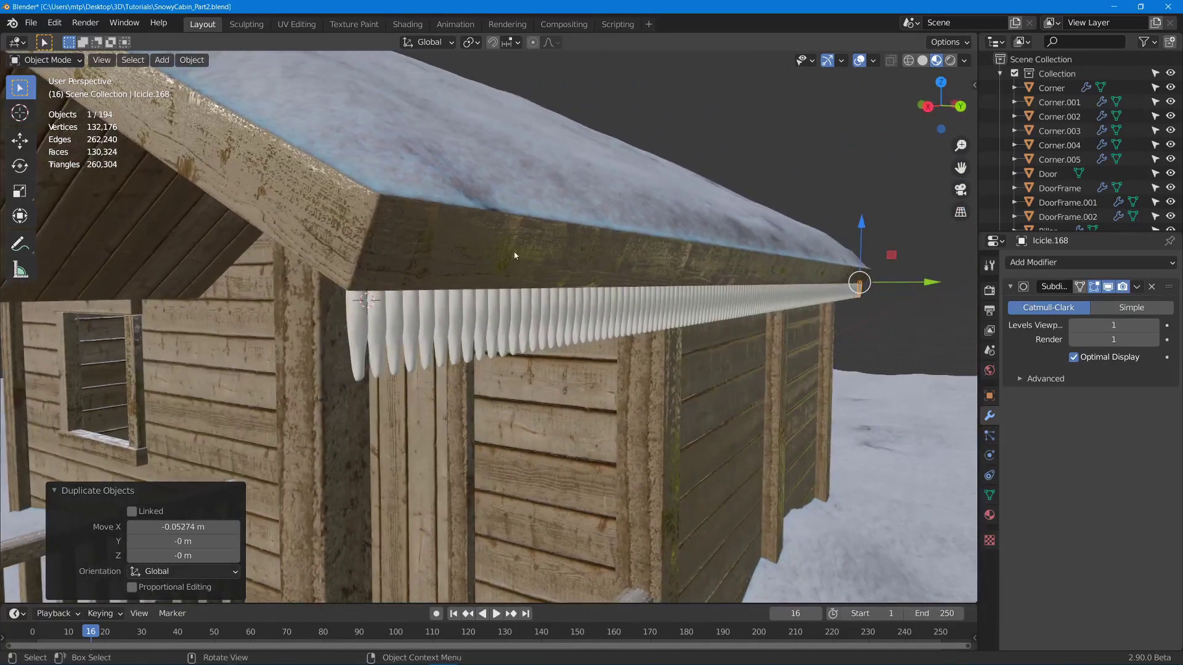
scroll(1058, 176, "down", 15)
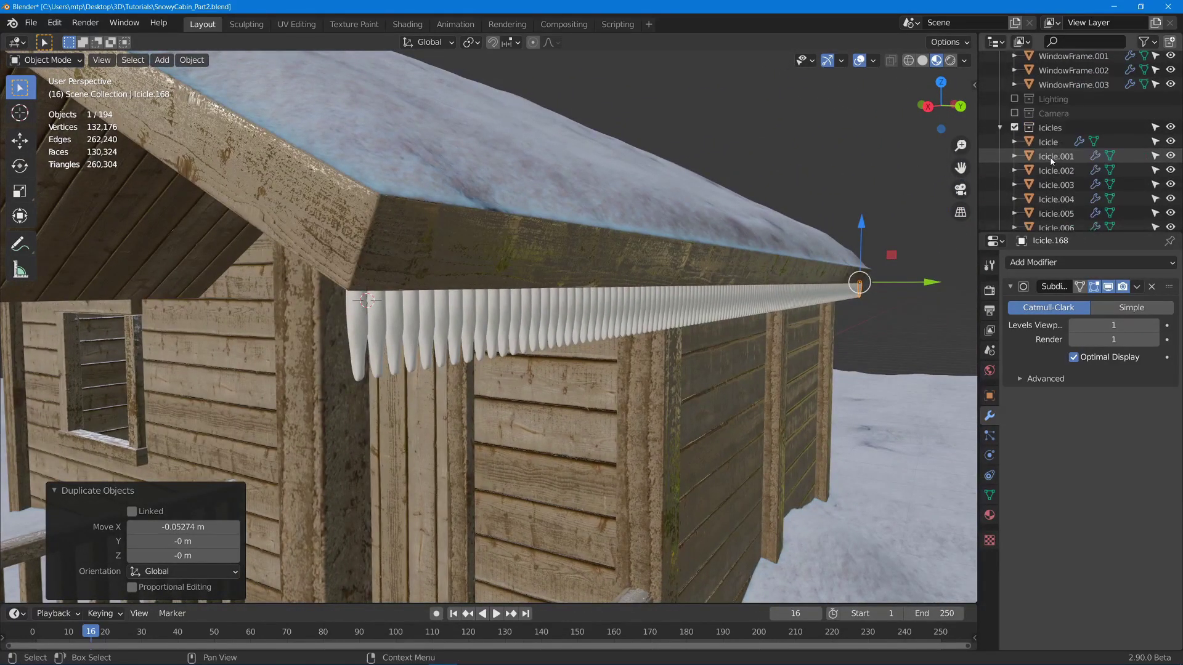
scroll(1058, 175, "up", 3)
left_click(1053, 128)
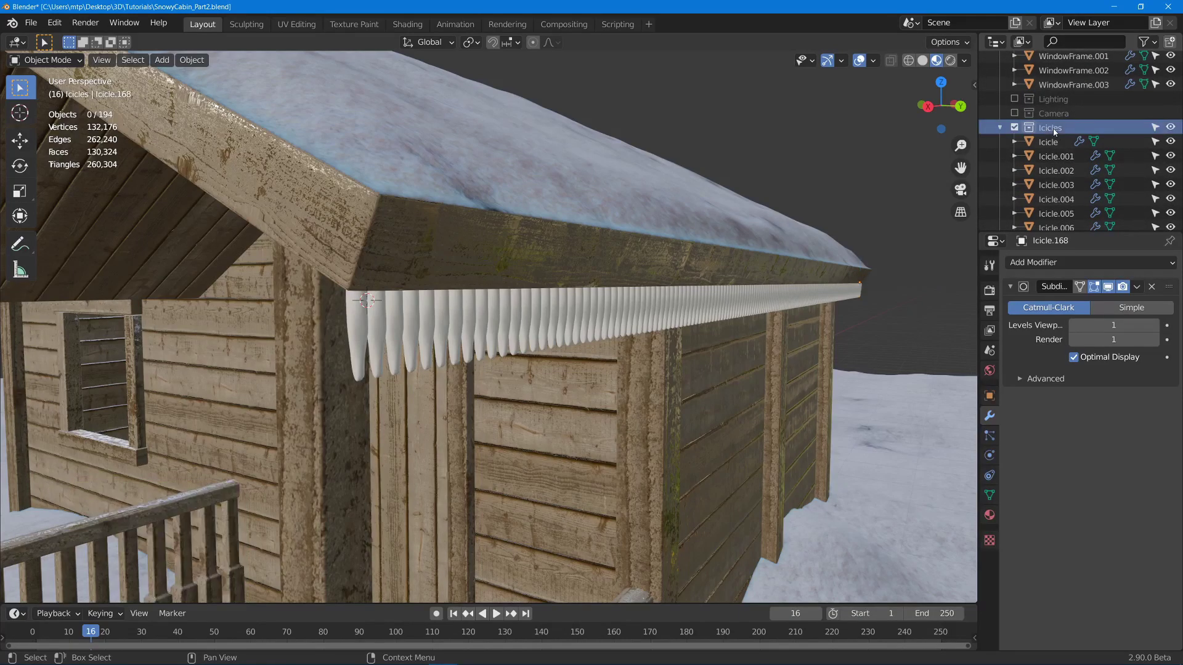
right_click(1053, 131)
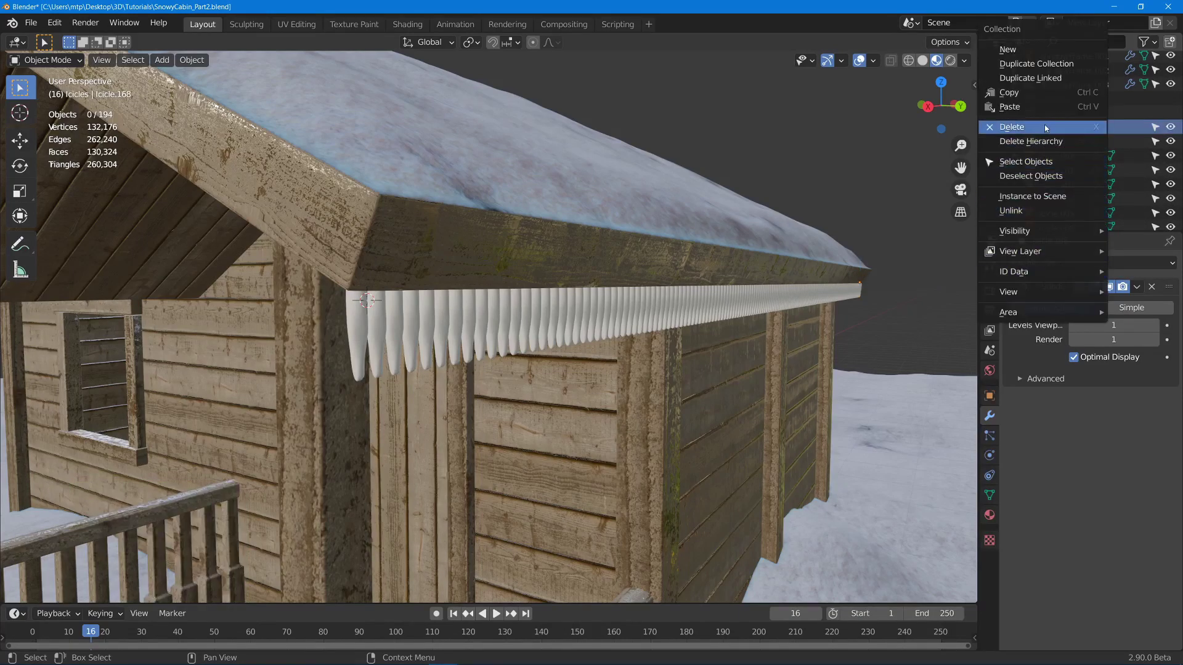
left_click(1056, 163)
Run Randomize Transform on the selected icicles with a Location X of 0.05 m
middle_click_drag(671, 305, 455, 331)
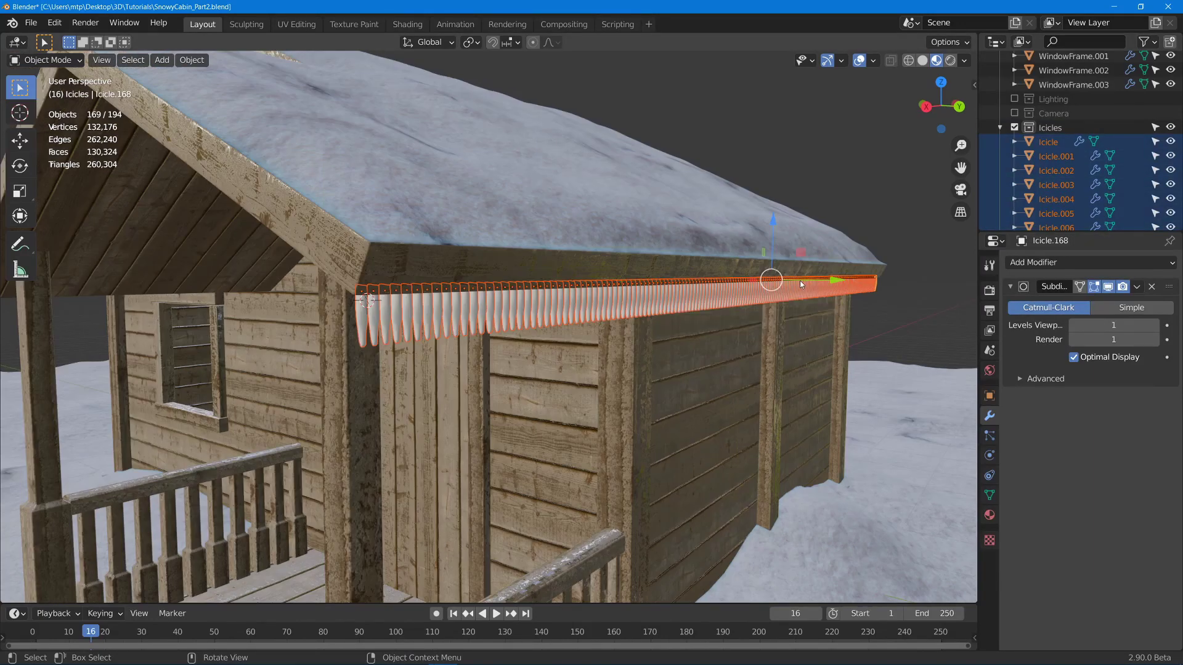
key("F3")
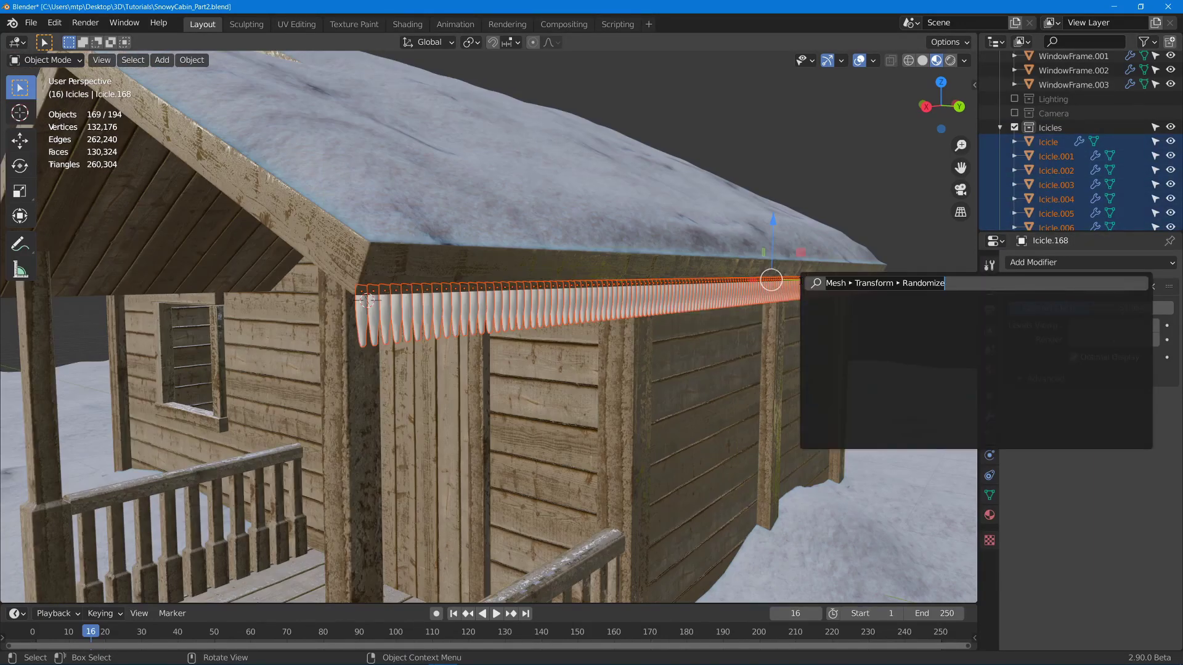
type("random")
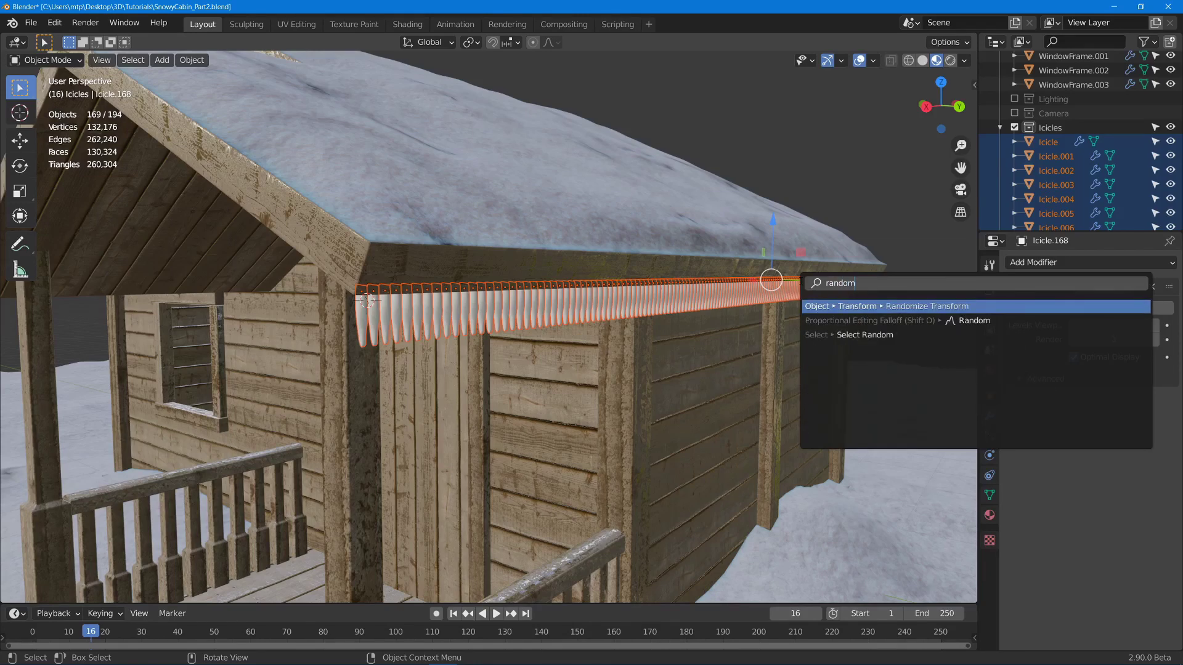
key("Return")
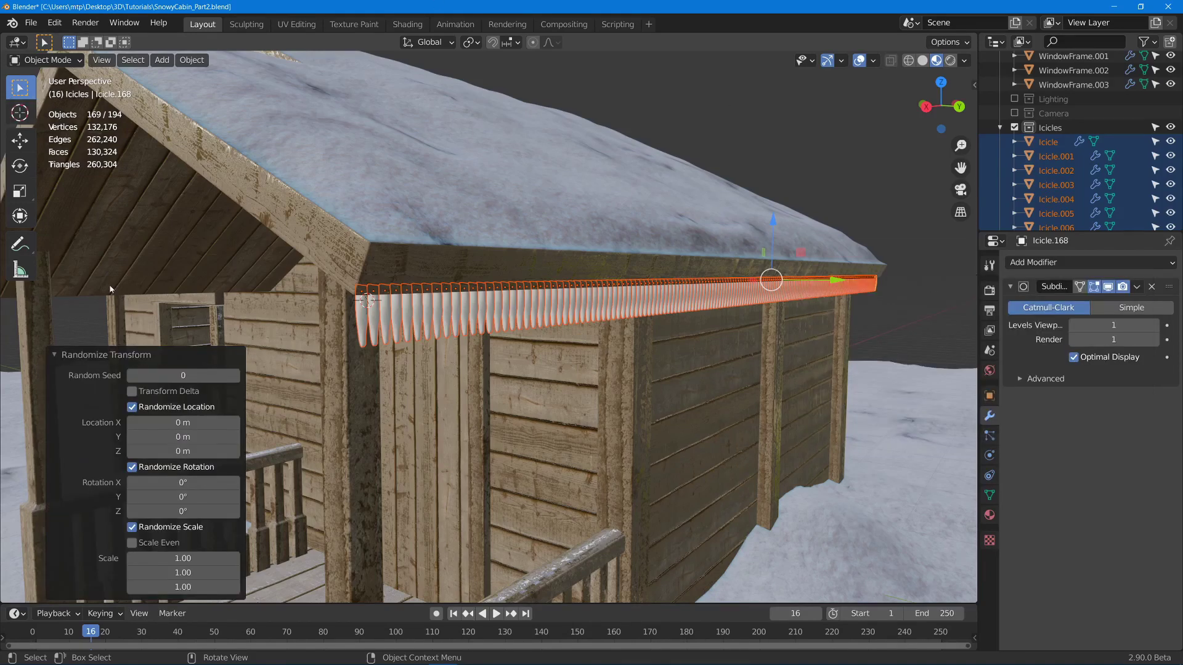
left_click(183, 424)
type("0.05")
key("Return")
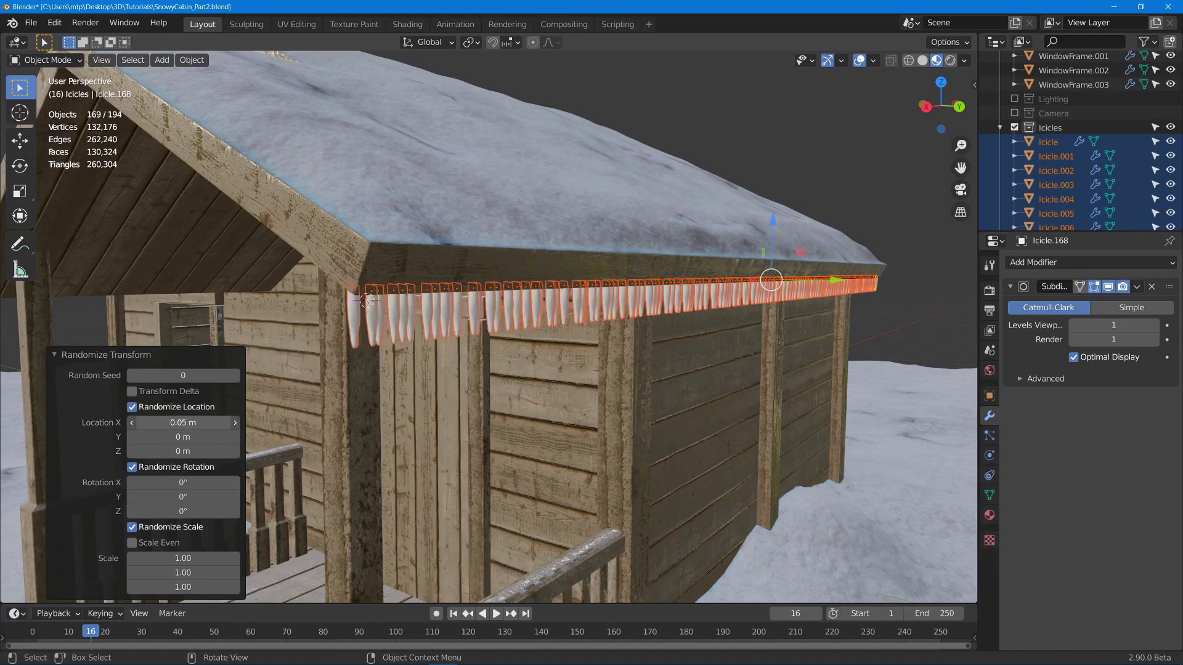
Set the icicles' location randomization to 0.01 m in both X and Y
left_click(134, 426)
left_click(134, 427)
left_click(135, 427)
left_click(134, 427)
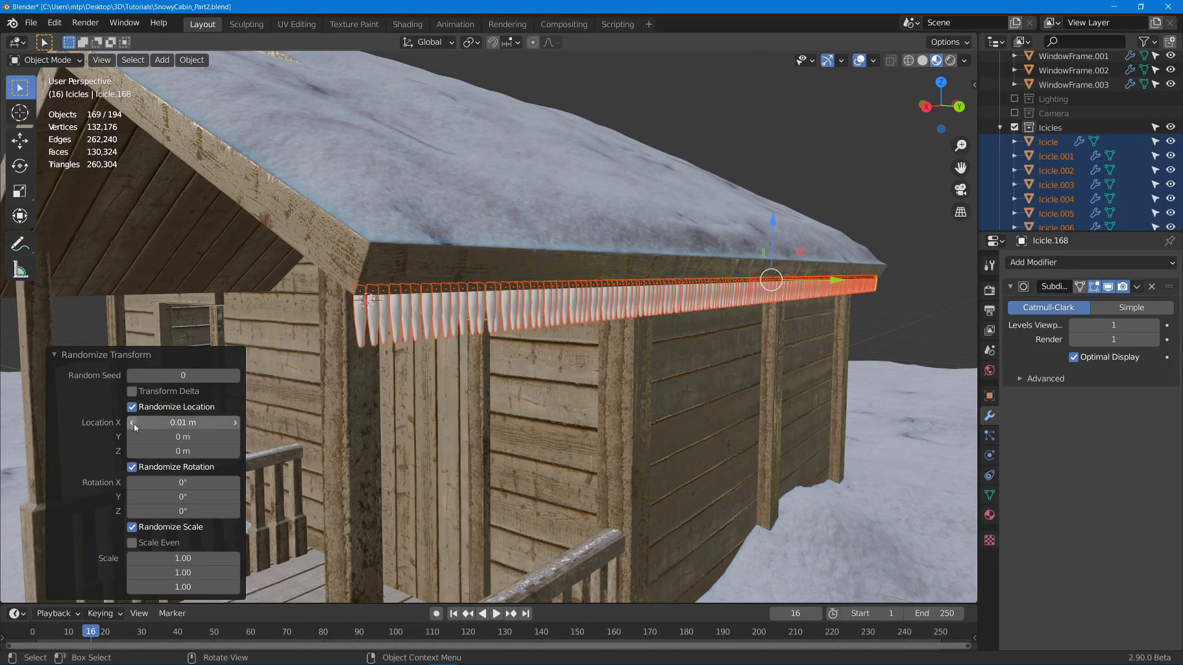
left_click(234, 437)
Randomize the icicles' rotation by 180° around Z
scroll(374, 353, "up", 3)
scroll(375, 355, "up", 2)
middle_click_drag(375, 355, 326, 358)
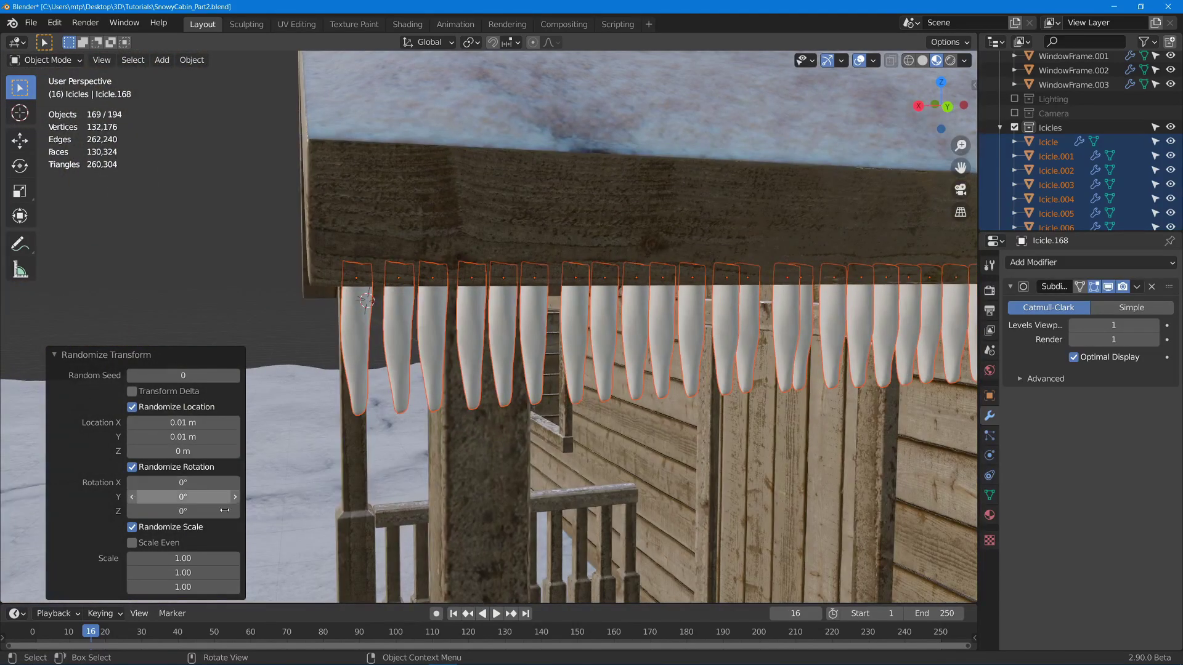
left_click_drag(224, 512, 382, 511)
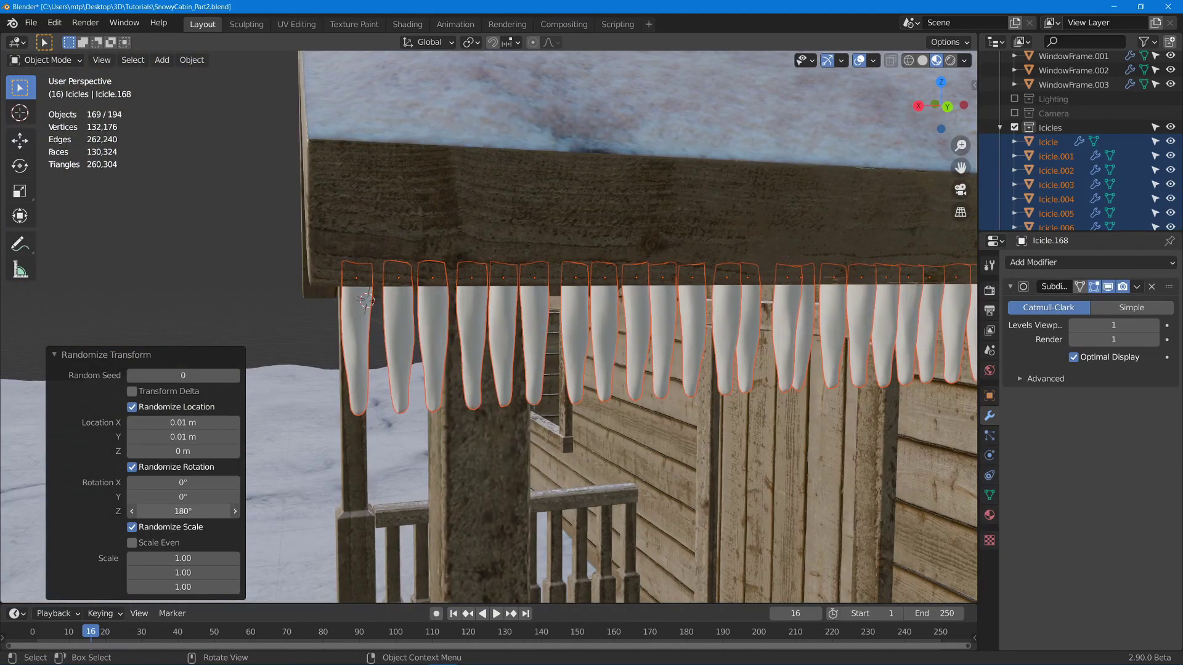
Randomize the icicles' scale with values of 0.82 in X, 0.91 in Y and 1.39 in Z
middle_click_drag(422, 304, 75, 461)
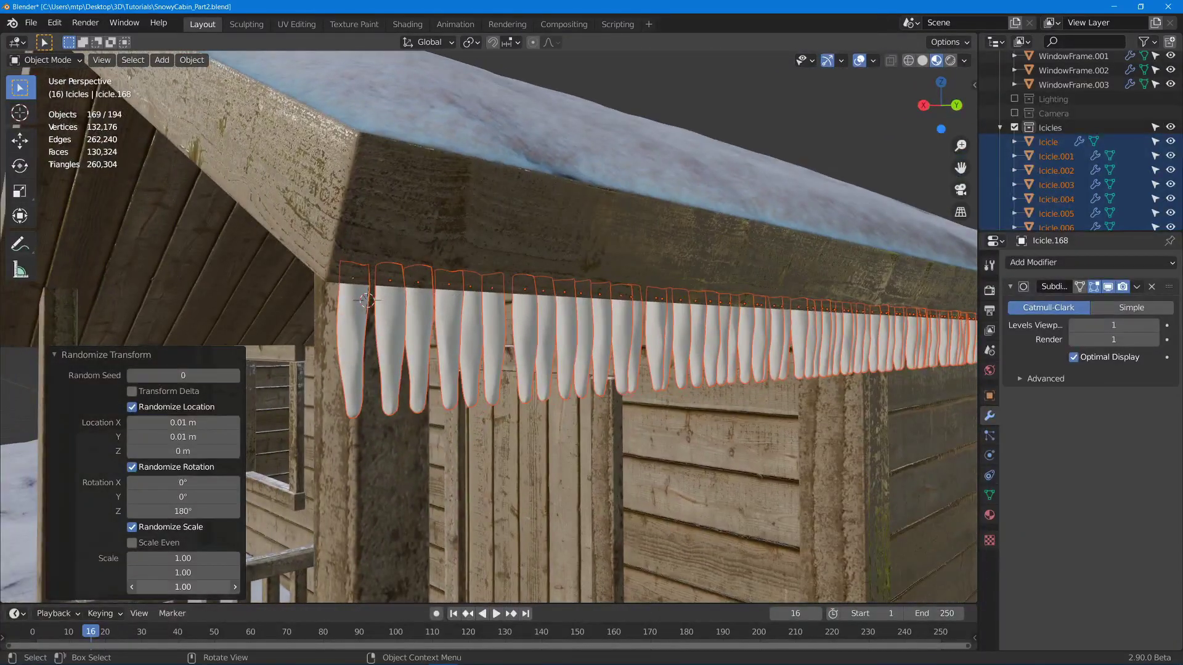
left_click_drag(179, 586, 156, 558)
middle_click_drag(462, 442, 543, 373)
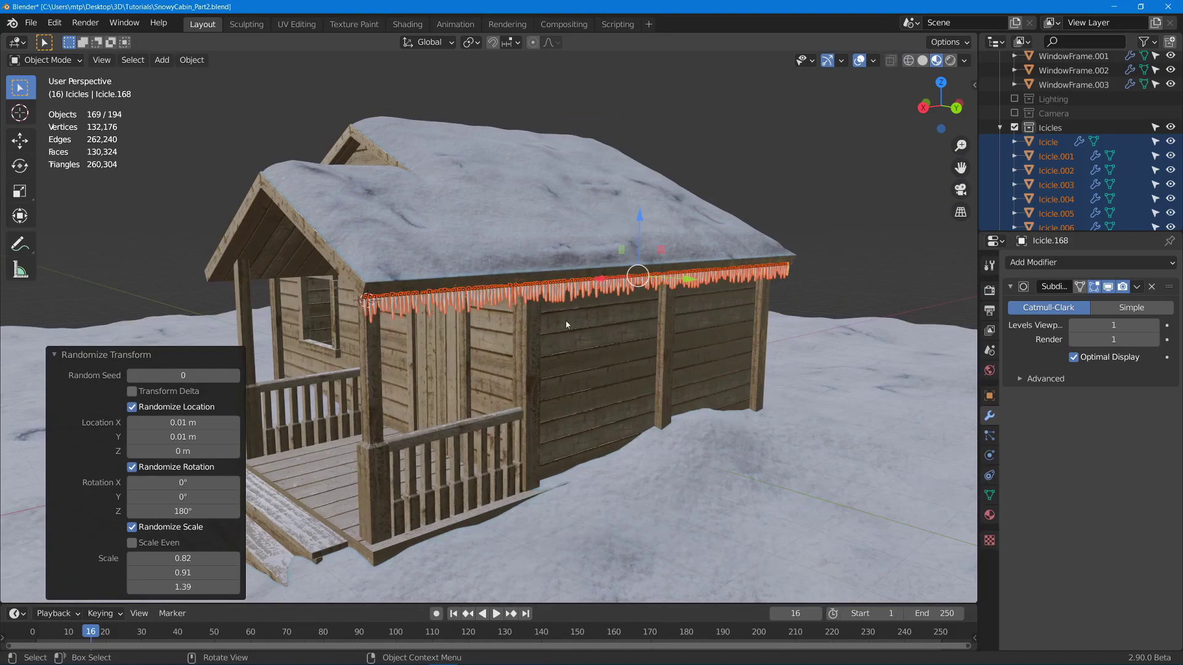
scroll(566, 325, "up", 8)
middle_click_drag(395, 383, 454, 375)
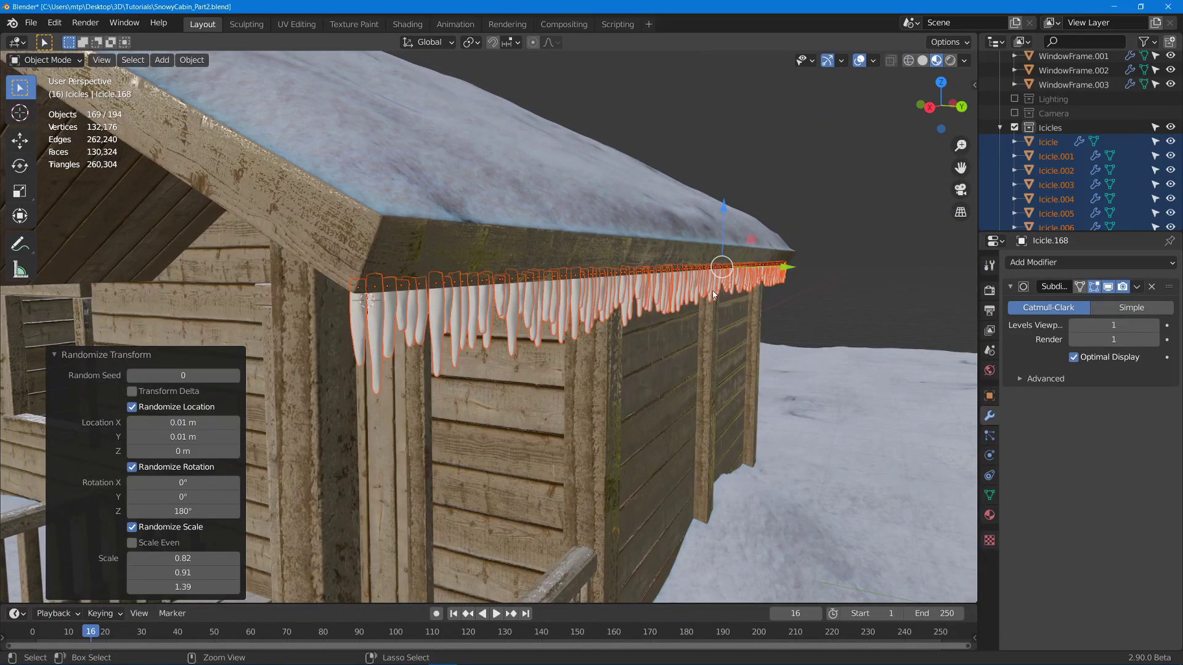
Join all the selected icicles into a single object and save the file
key("ctrl+j")
key("g")
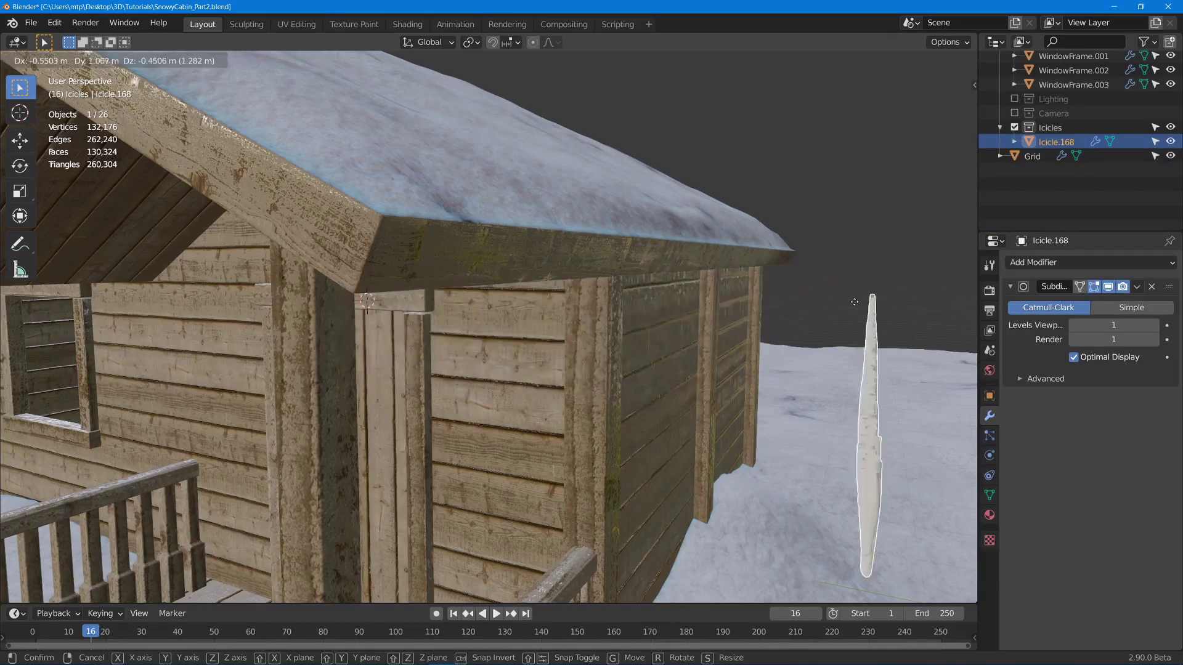
right_click(835, 279)
middle_click_drag(835, 278, 733, 271)
key("ctrl+s")
scroll(658, 224, "down", 3)
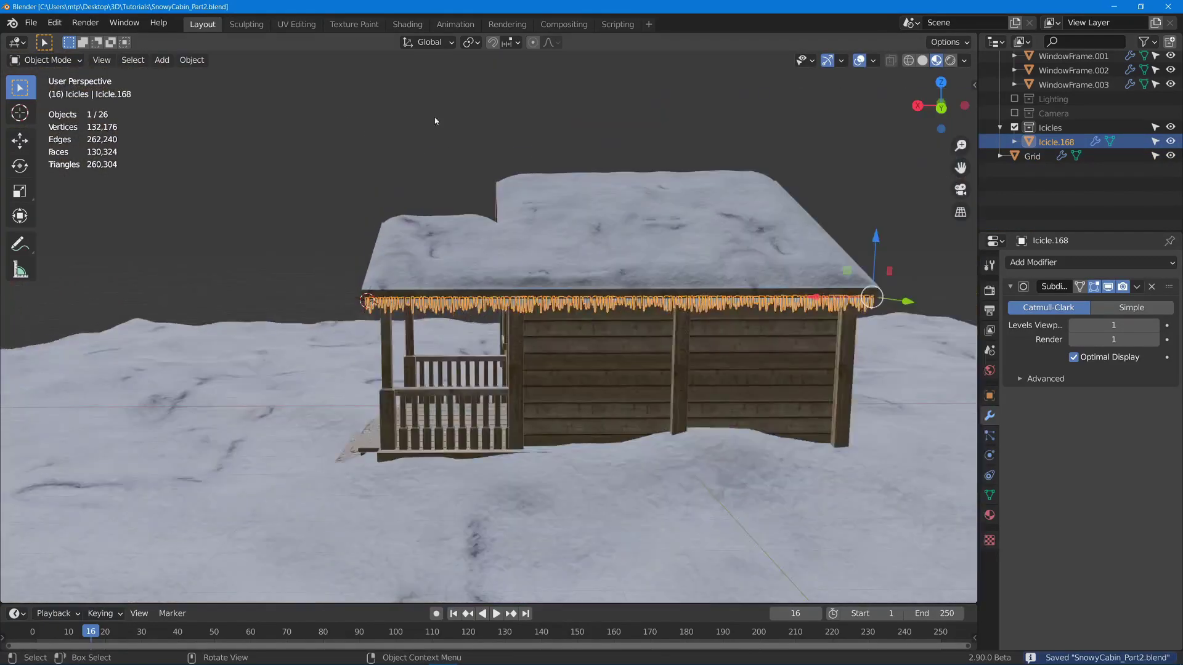
Create a new material named Ice on the joined icicles and save the file
left_click(989, 515)
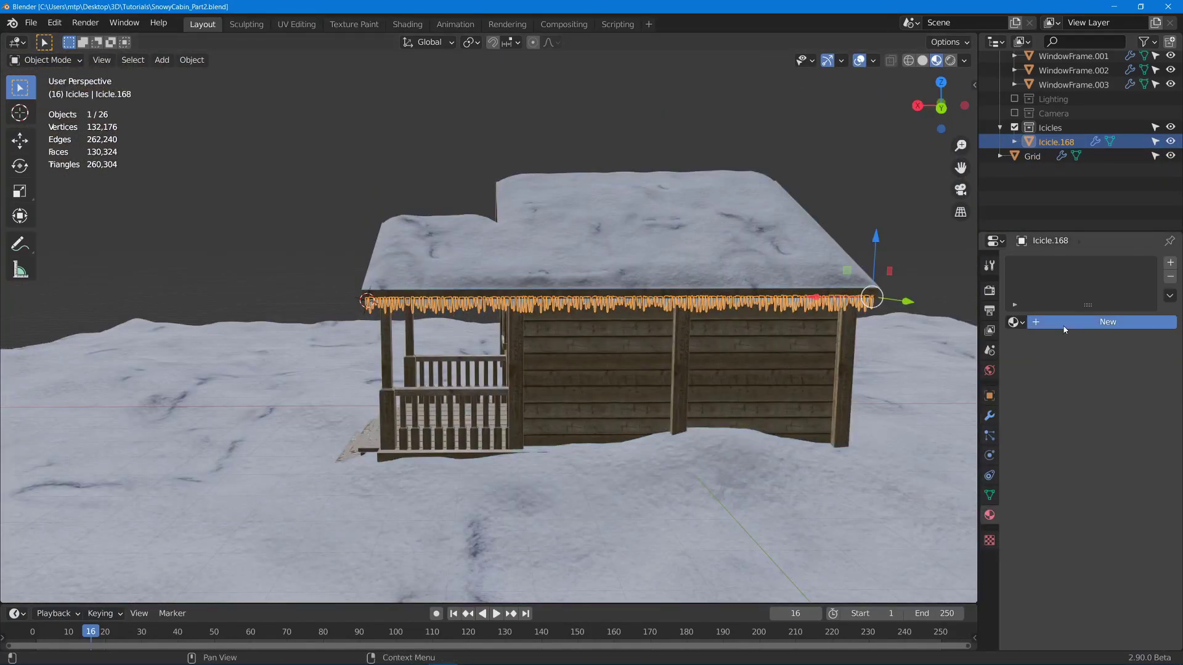
left_click(1064, 324)
double_click(1051, 266)
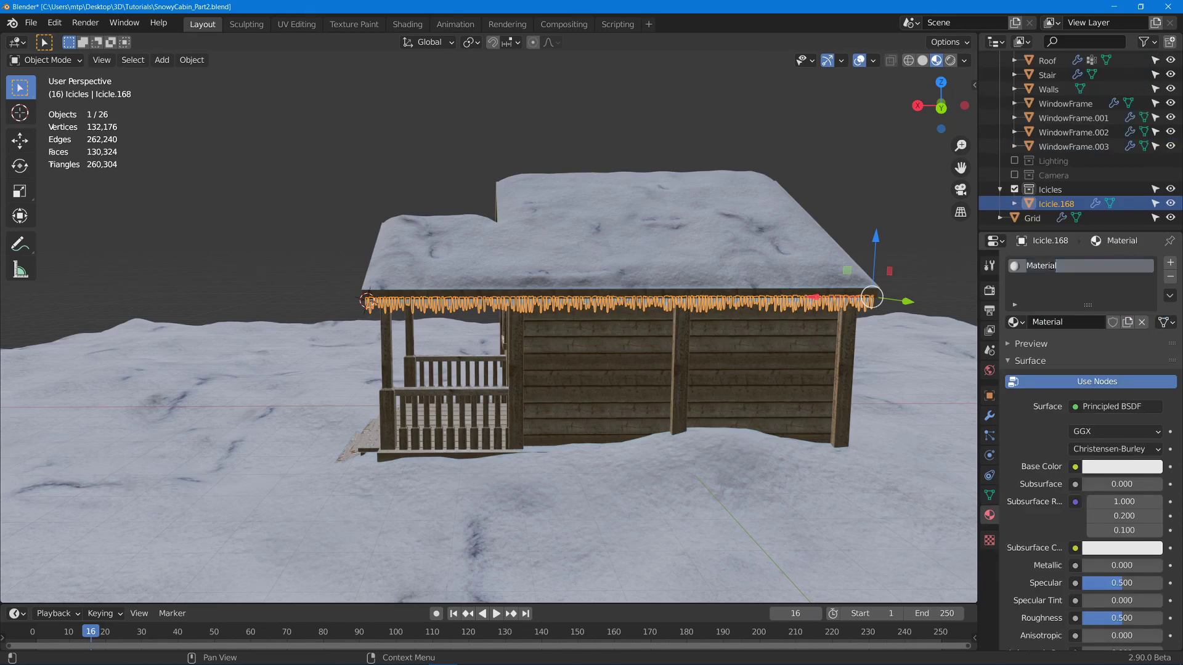
type("Ice")
key("Return")
key("ctrl+s")
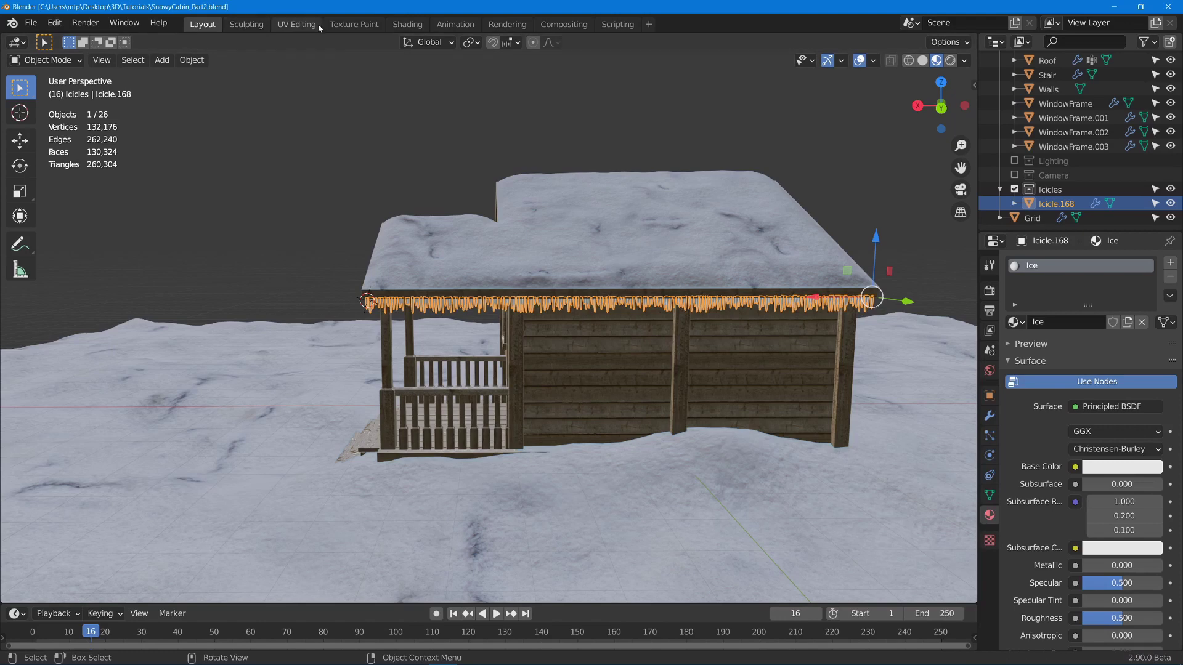
In the Shading workspace, set the Ice material's Transmission to 1.000 and Roughness to 0.030 in the Principled BSDF
left_click(407, 24)
middle_click_drag(547, 227, 450, 277)
key("ctrl+space")
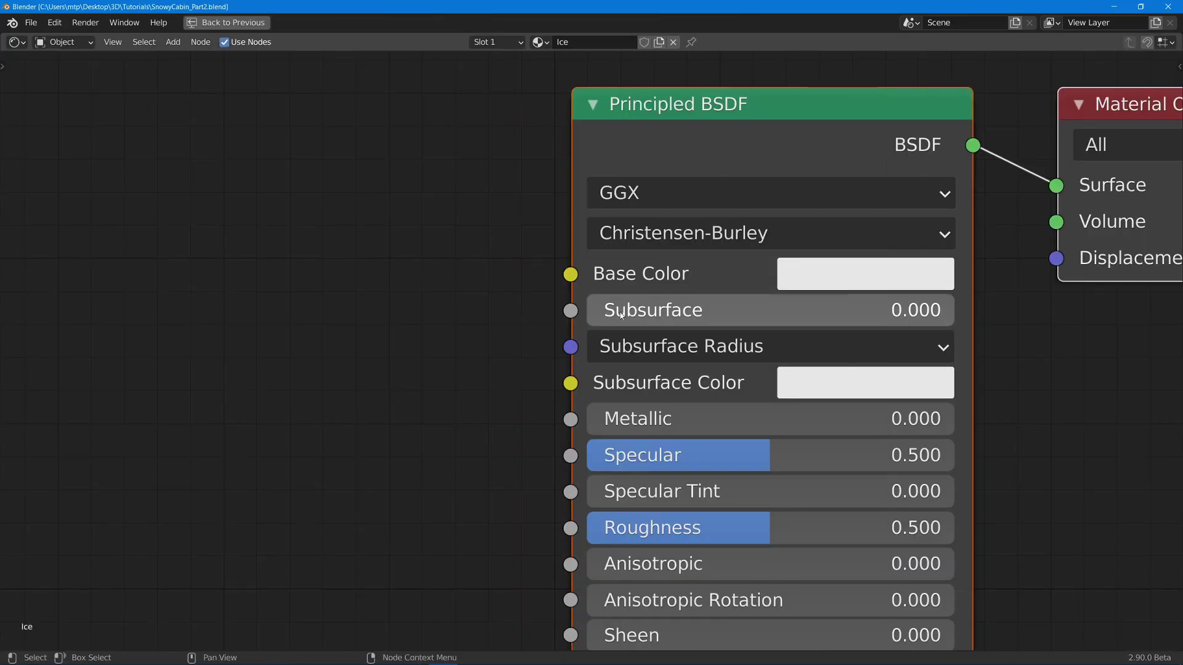
scroll(515, 327, "down", 6)
middle_click_drag(531, 329, 620, 230)
scroll(621, 230, "down", 1)
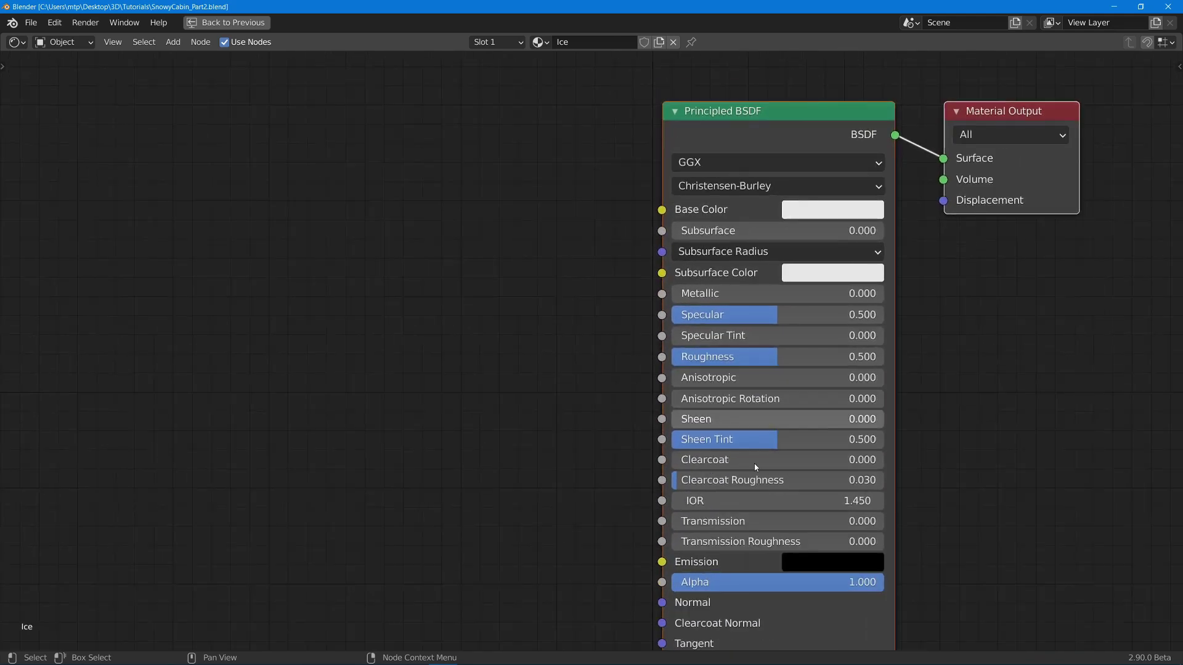
left_click_drag(715, 517, 924, 519)
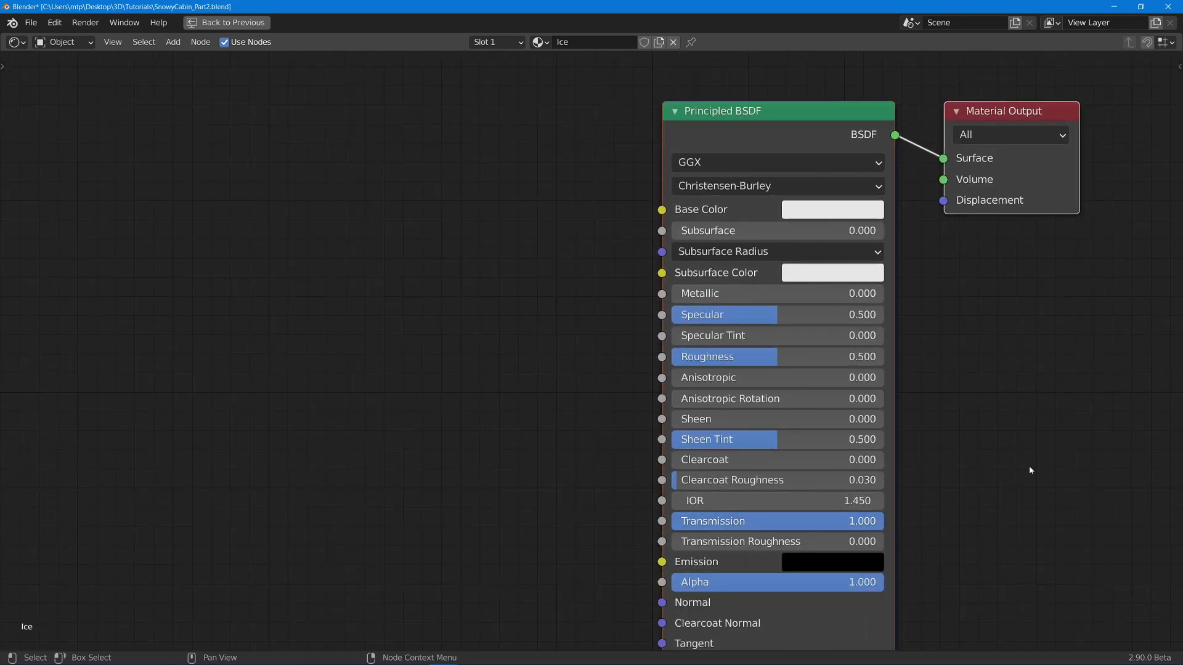
scroll(1016, 381, "up", 1)
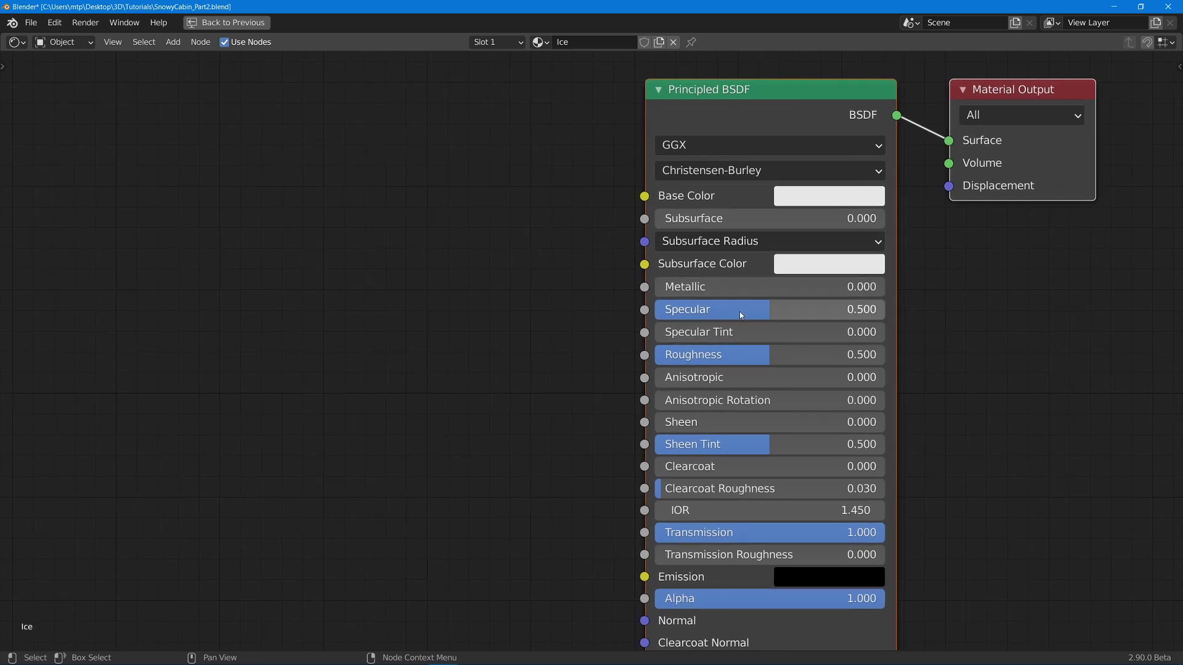
left_click_drag(748, 353, 653, 354)
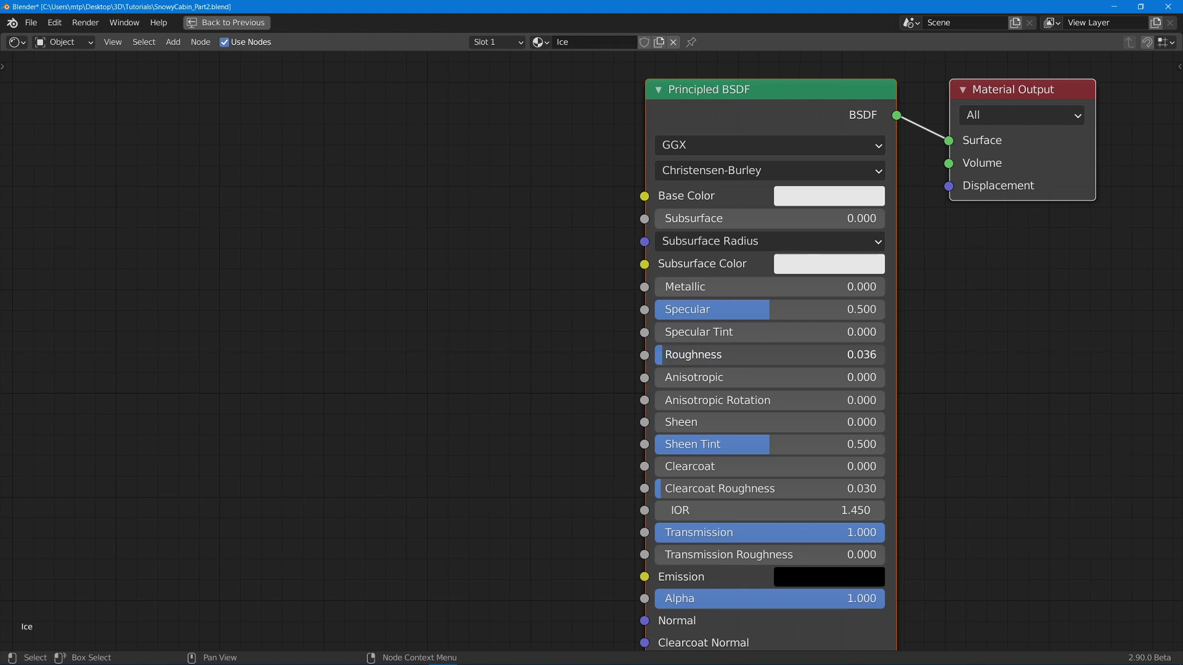
Add a Bump node to the Ice material and connect its Normal output to the Principled BSDF's Normal input
key("shift+a")
left_click(349, 337)
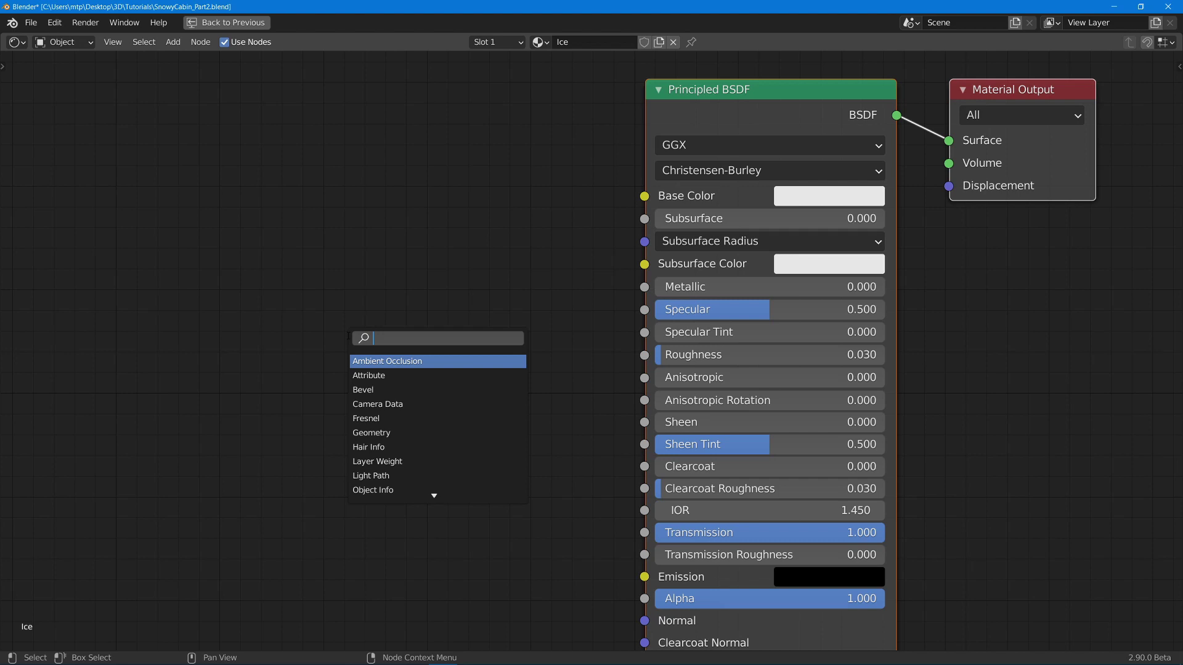
type("bump")
key("Return")
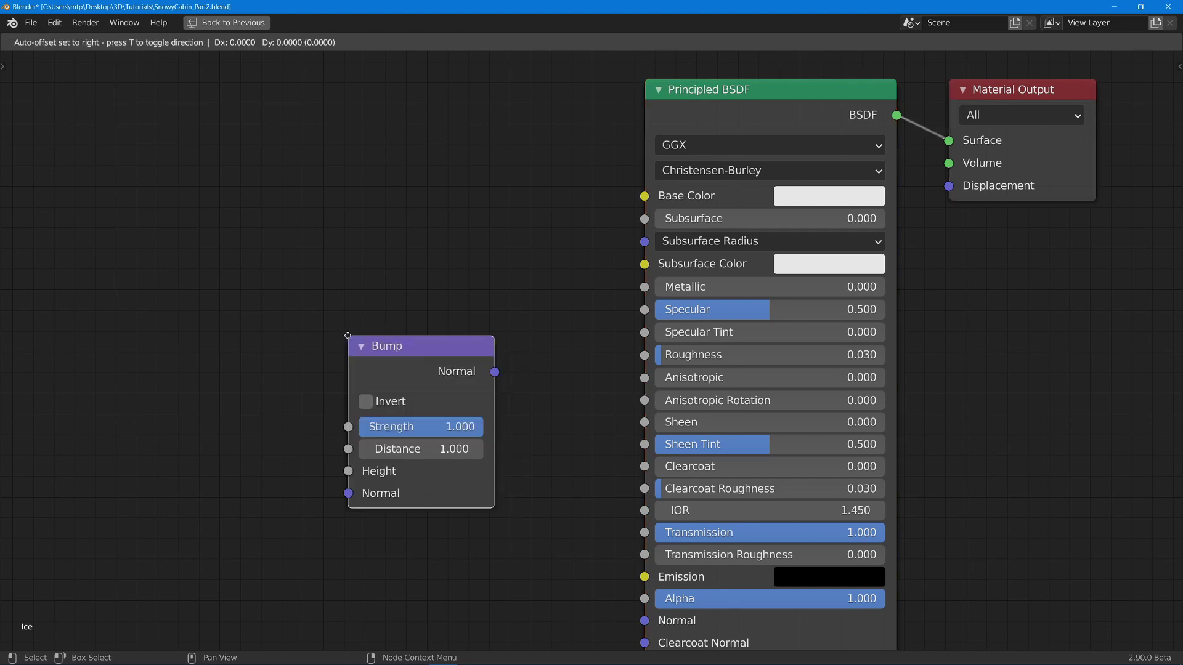
left_click(415, 536)
middle_click_drag(441, 483, 414, 330)
scroll(414, 329, "up", 1)
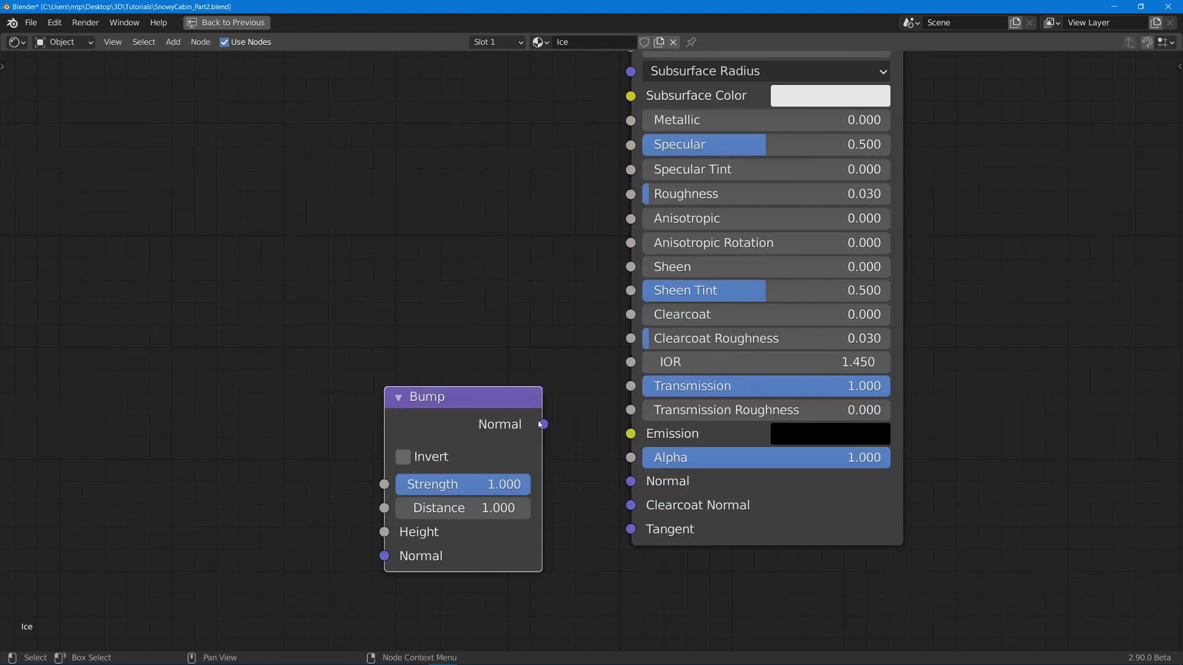
left_click_drag(540, 424, 630, 481)
left_click_drag(486, 417, 551, 452)
Add a Noise Texture node and connect its Fac output to the Bump node's Height input
key("shift+a")
left_click(402, 250)
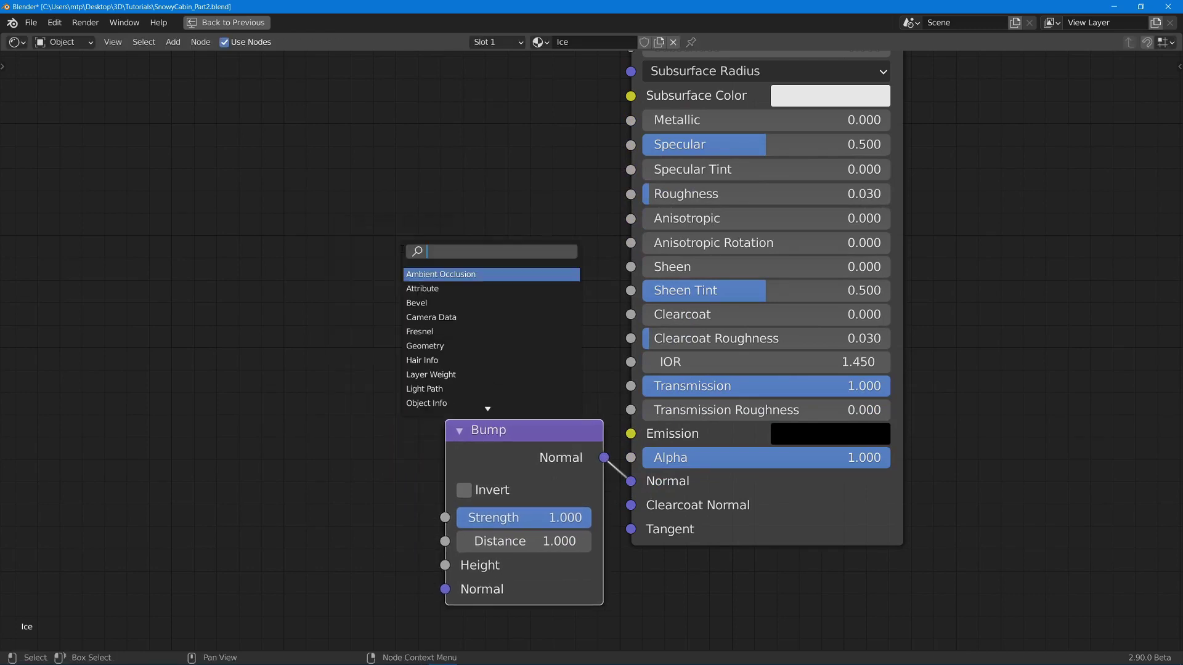
type("noise")
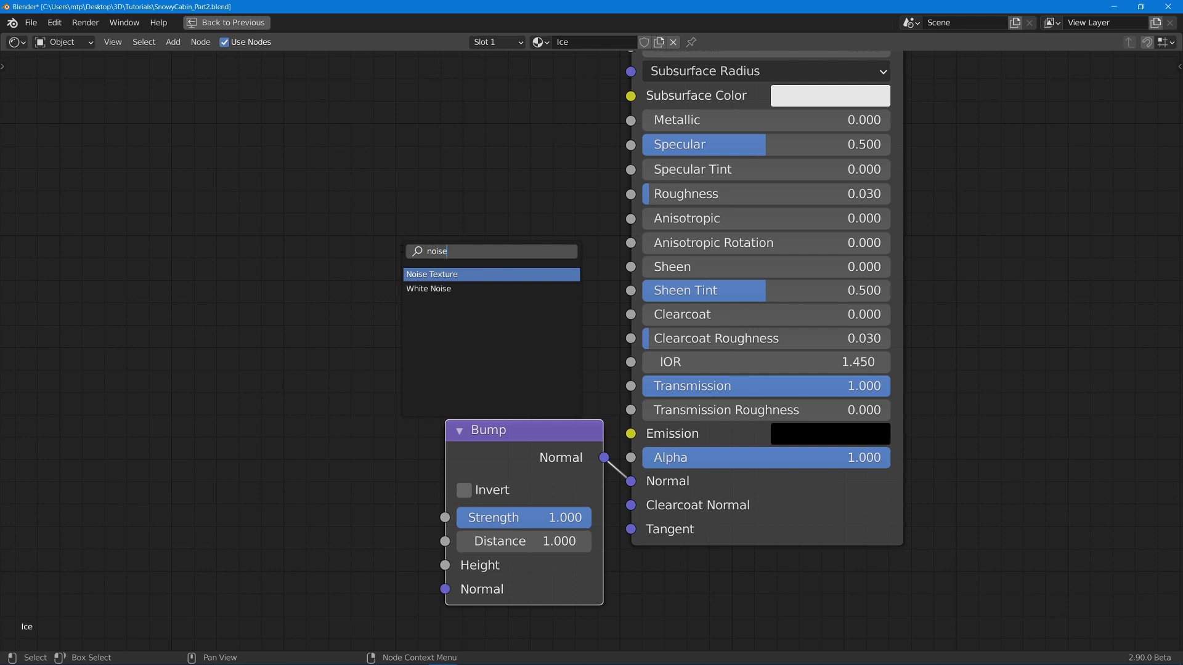
key("Return")
left_click(198, 420)
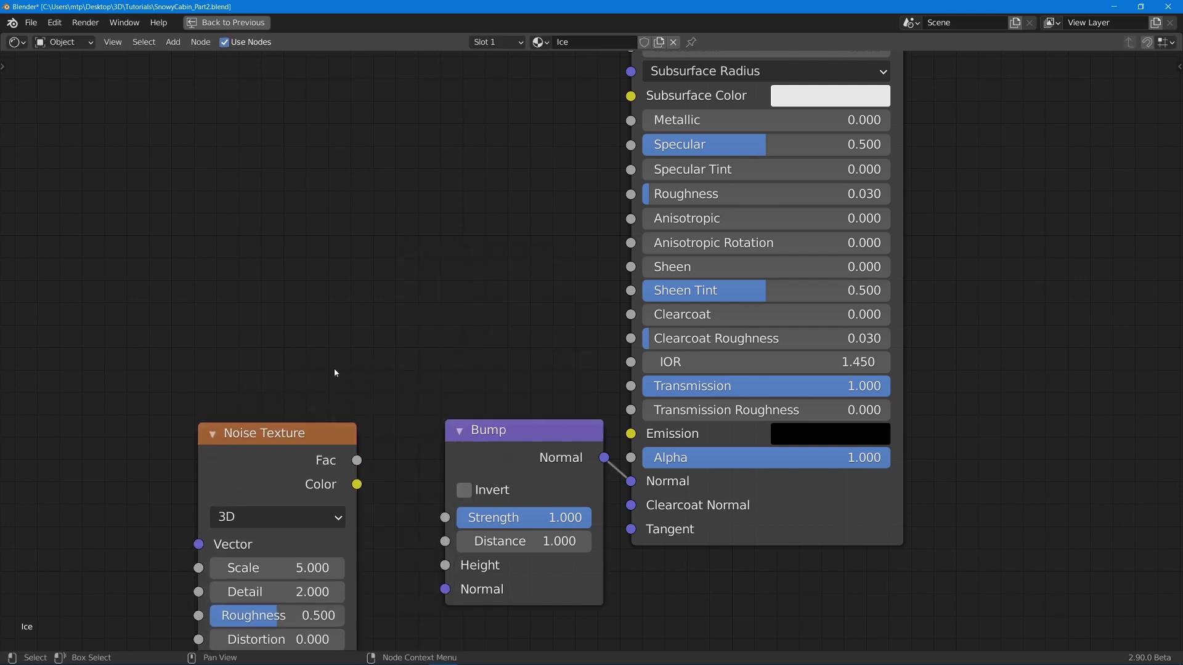
left_click_drag(357, 462, 439, 569)
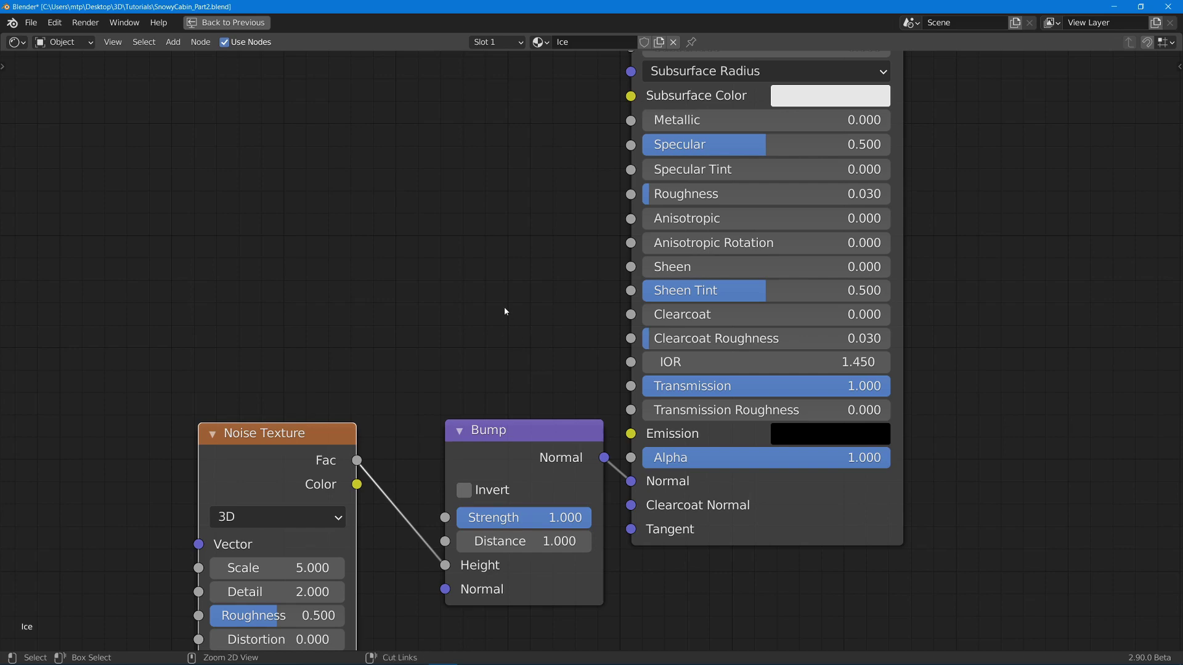
Bring the icicles into view and add Texture Coordinate and Mapping nodes in front of the Noise Texture
key("ctrl+space")
key("KP_Decimal")
scroll(541, 317, "down", 10)
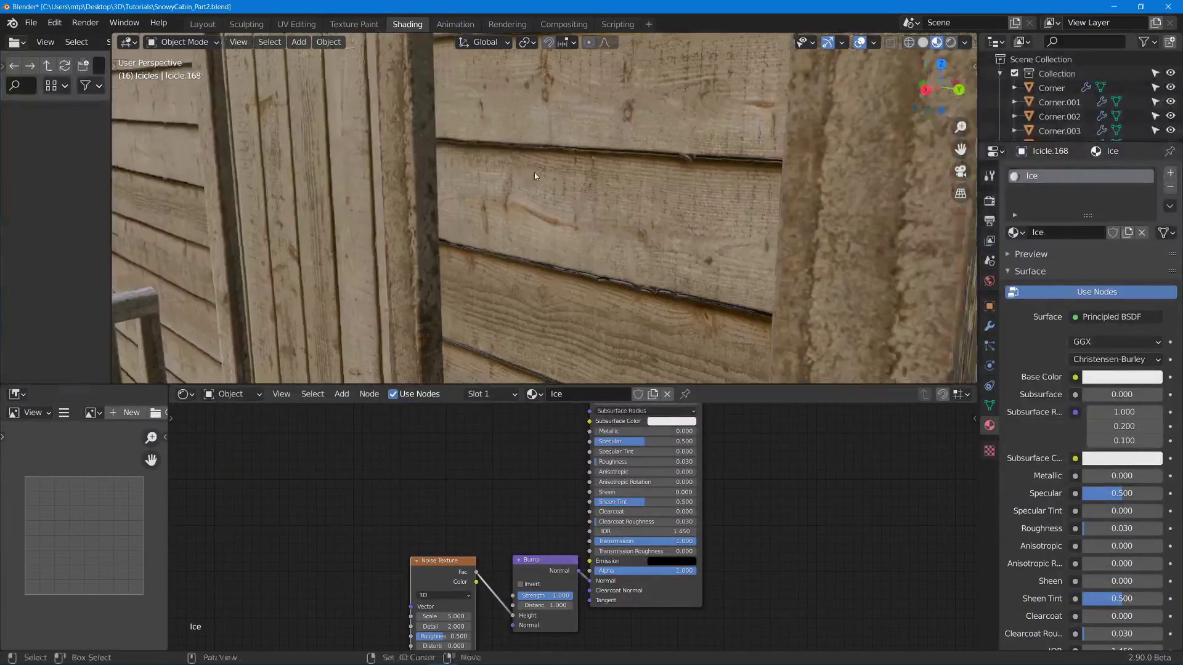
scroll(469, 144, "up", 10)
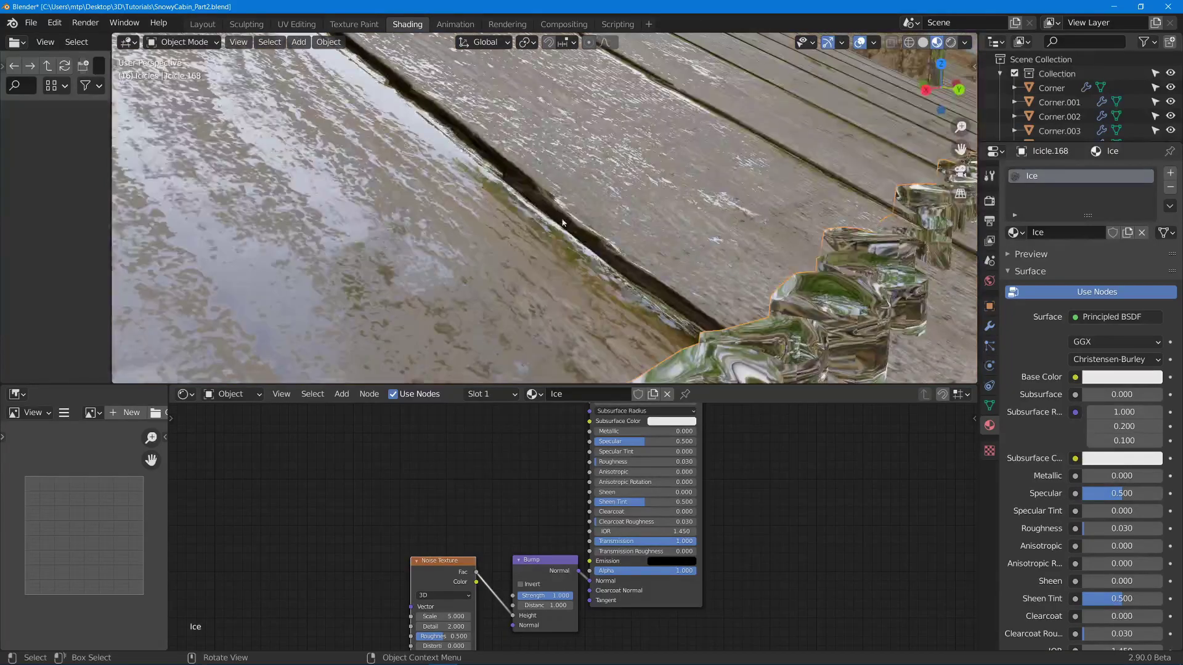
middle_click_drag(562, 223, 584, 139)
scroll(548, 257, "down", 5)
middle_click_drag(738, 468, 751, 481)
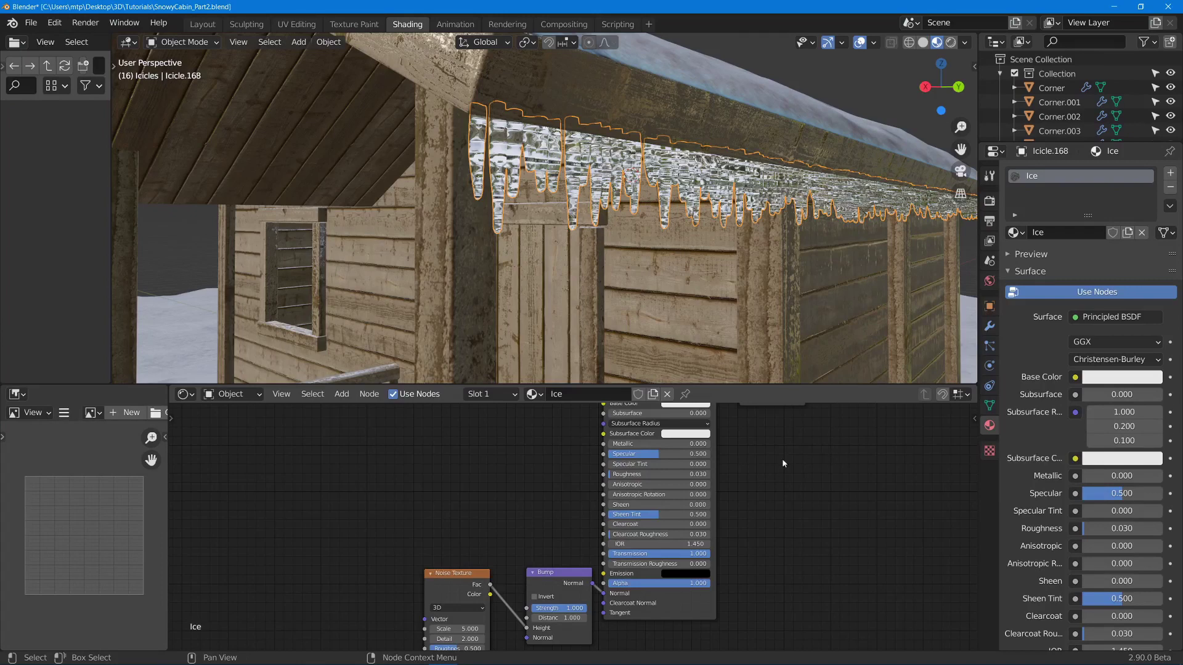
middle_click_drag(460, 560, 512, 507)
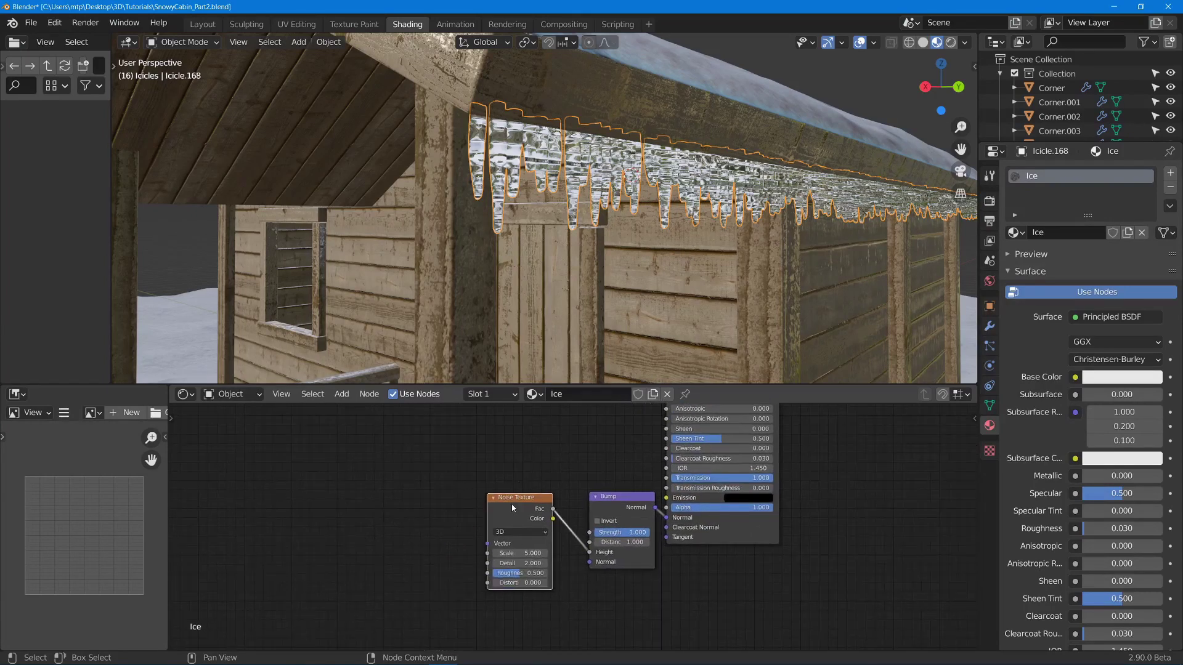
key("ctrl+t")
middle_click_drag(438, 546, 642, 462)
scroll(474, 463, "up", 2)
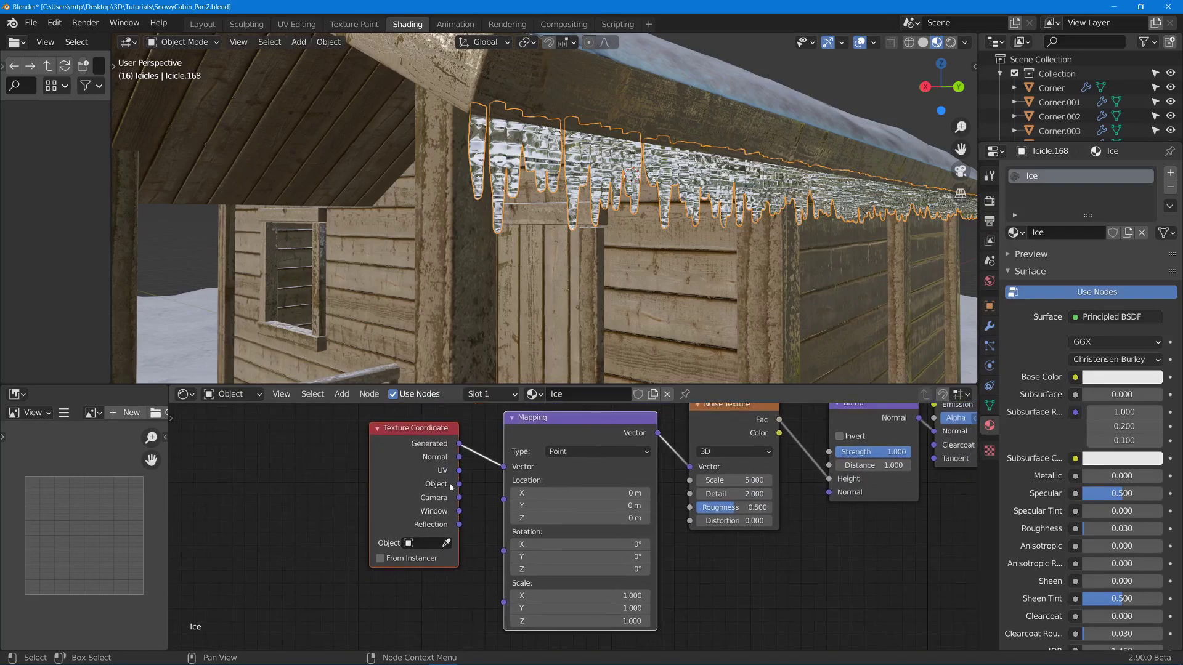
Feed the Mapping node from the Object coordinates and set its scale to 0.900 on X, Y and Z
left_click_drag(459, 484, 518, 472)
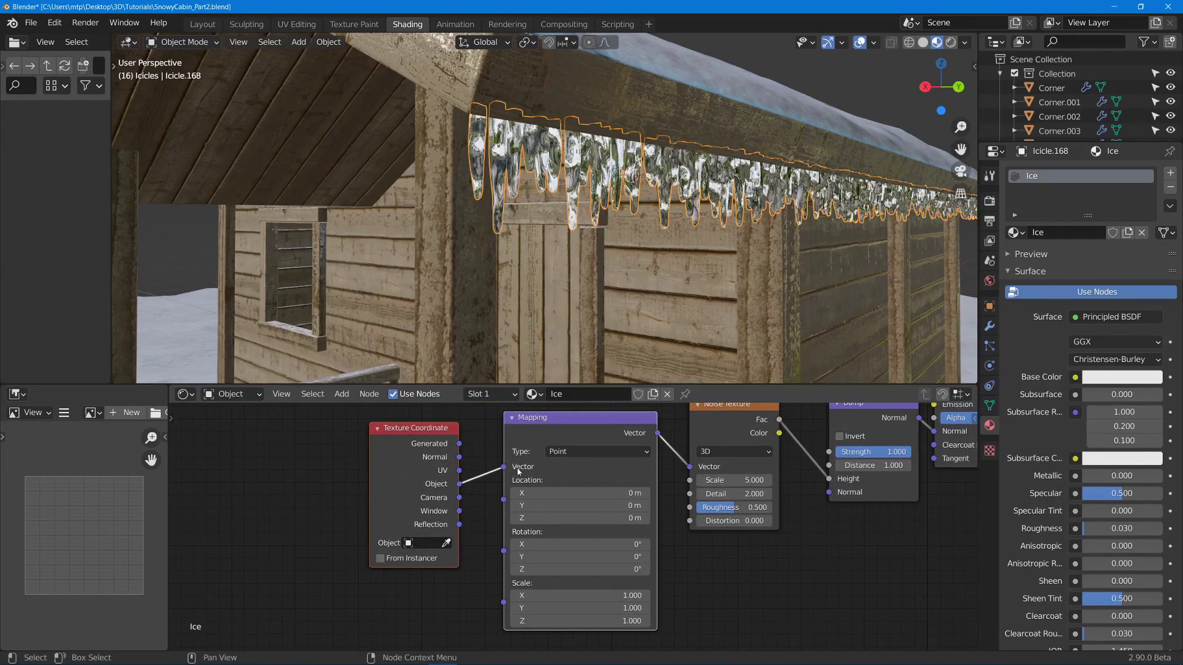
left_click_drag(608, 592, 599, 621)
scroll(519, 293, "down", 5)
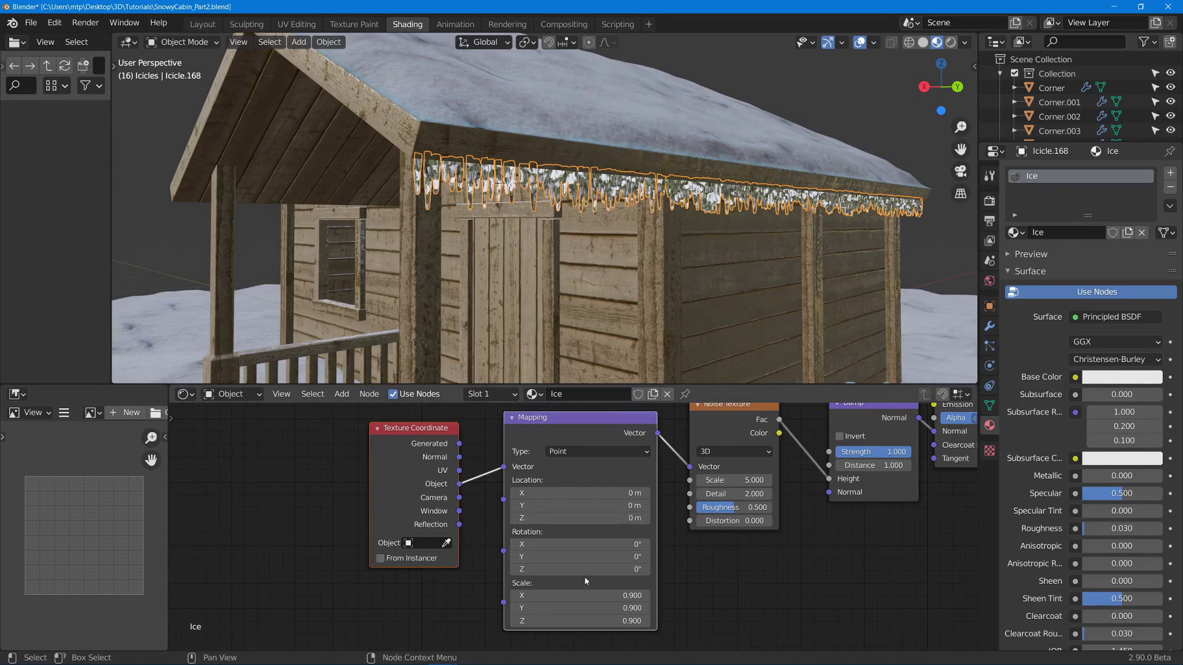
Set the Mapping node's scale to 5.000 on X, Y and Z
left_click_drag(580, 596, 580, 621)
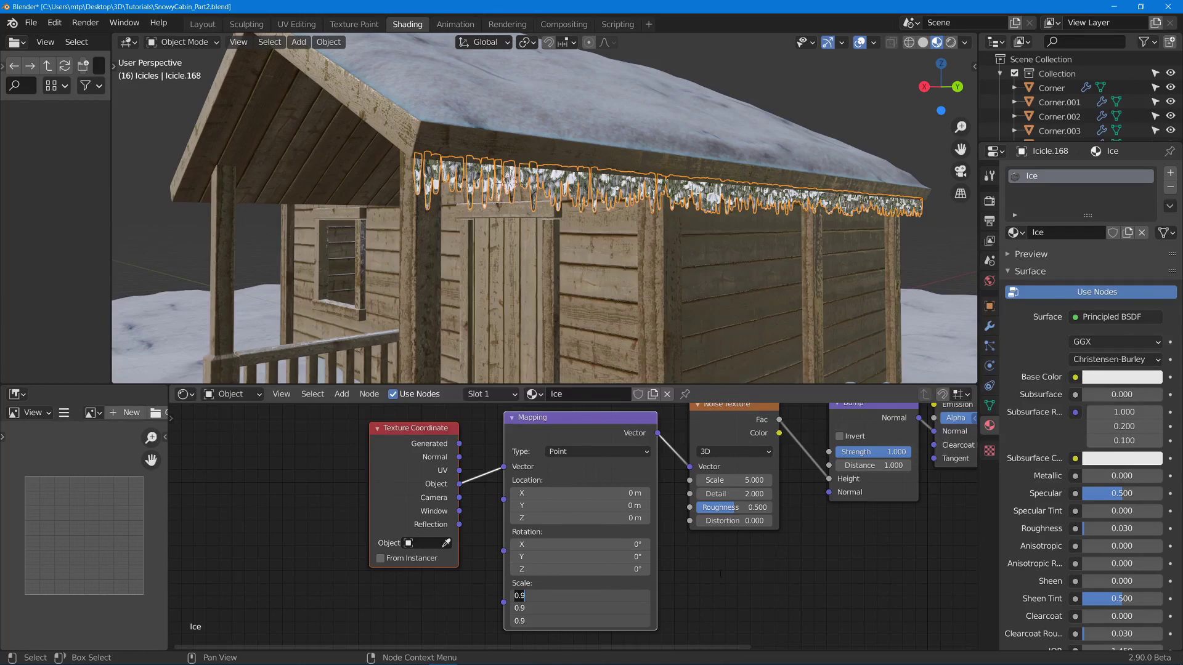
key("Return")
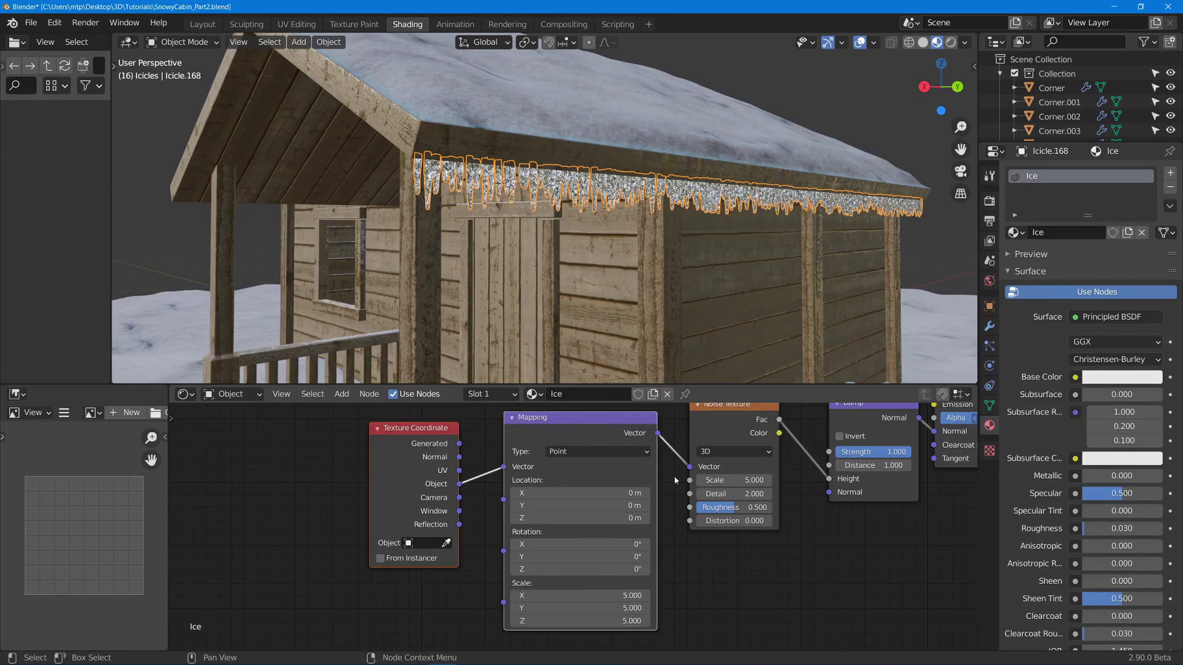
scroll(706, 275, "up", 5)
scroll(721, 214, "down", 3)
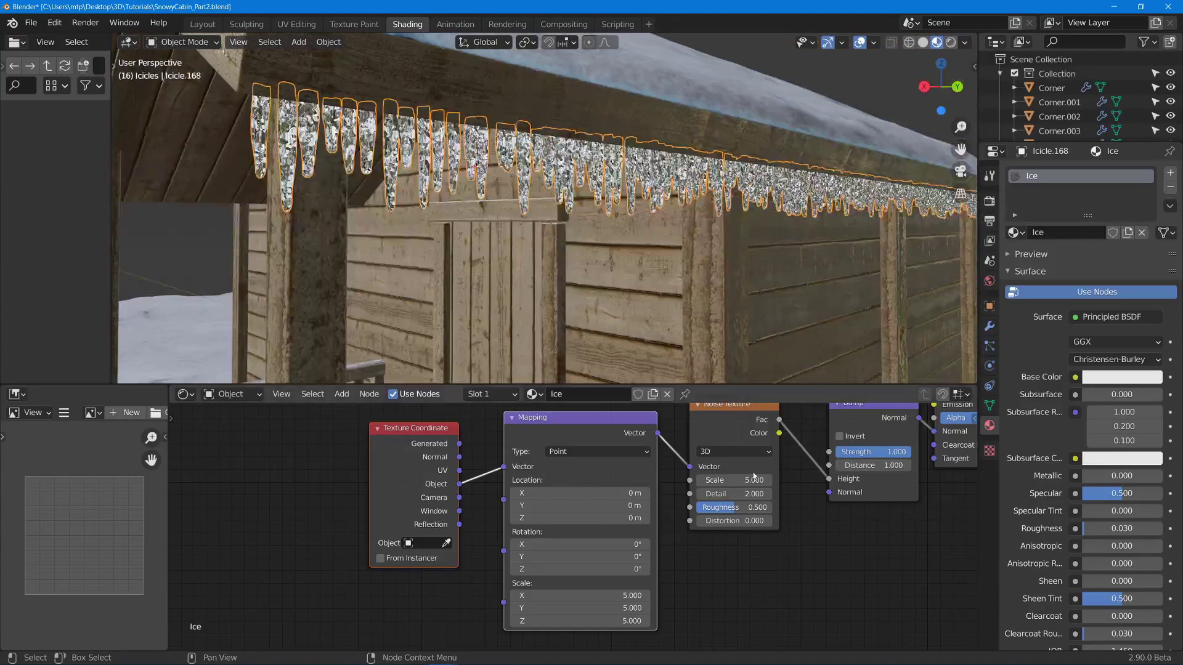
Lower the Bump node's strength to 0.245, check the icicles up close, and save the file
left_click_drag(875, 451, 693, 451)
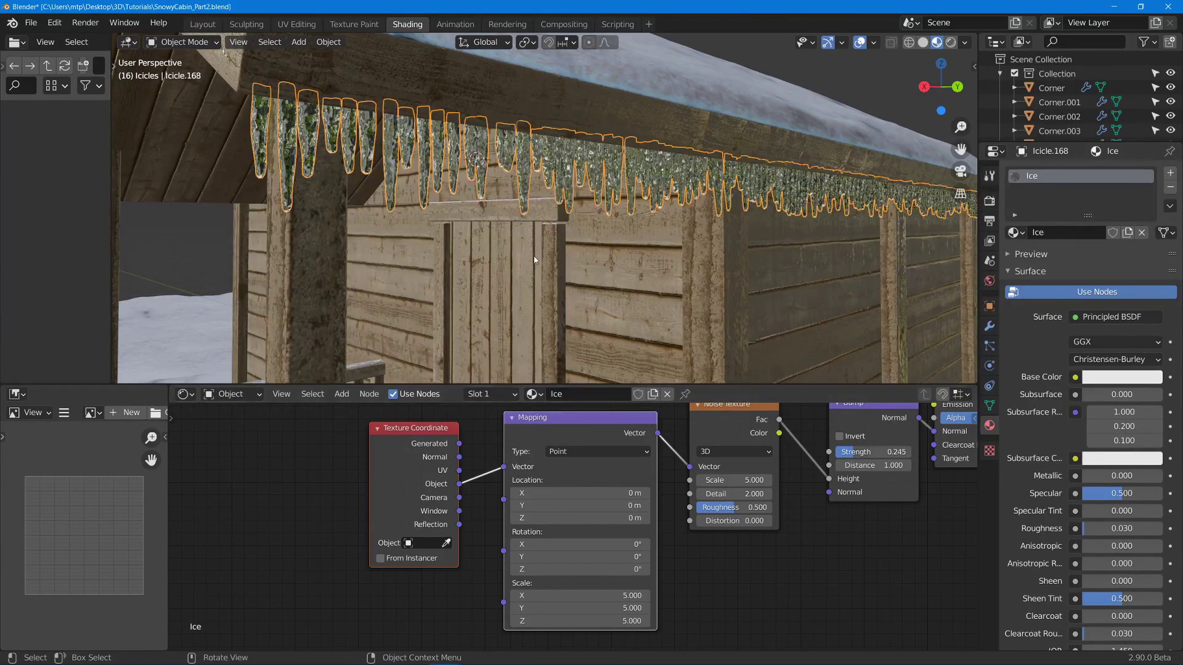
scroll(534, 257, "up", 6)
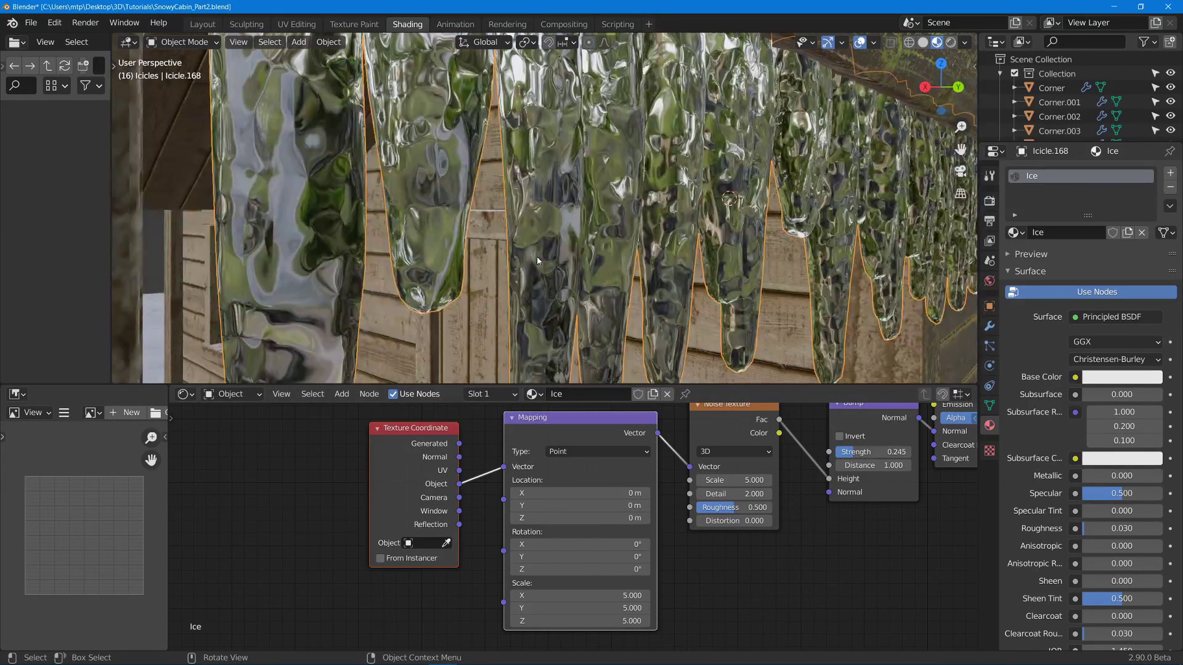
scroll(537, 261, "down", 6)
key("ctrl+s")
Lower the Principled BSDF's Alpha to 0.762
middle_click_drag(927, 533, 615, 638)
mouse_move(747, 525)
left_mouse_down()
mouse_move(678, 525)
mouse_move(732, 525)
left_mouse_up()
middle_click_drag(891, 461, 752, 498)
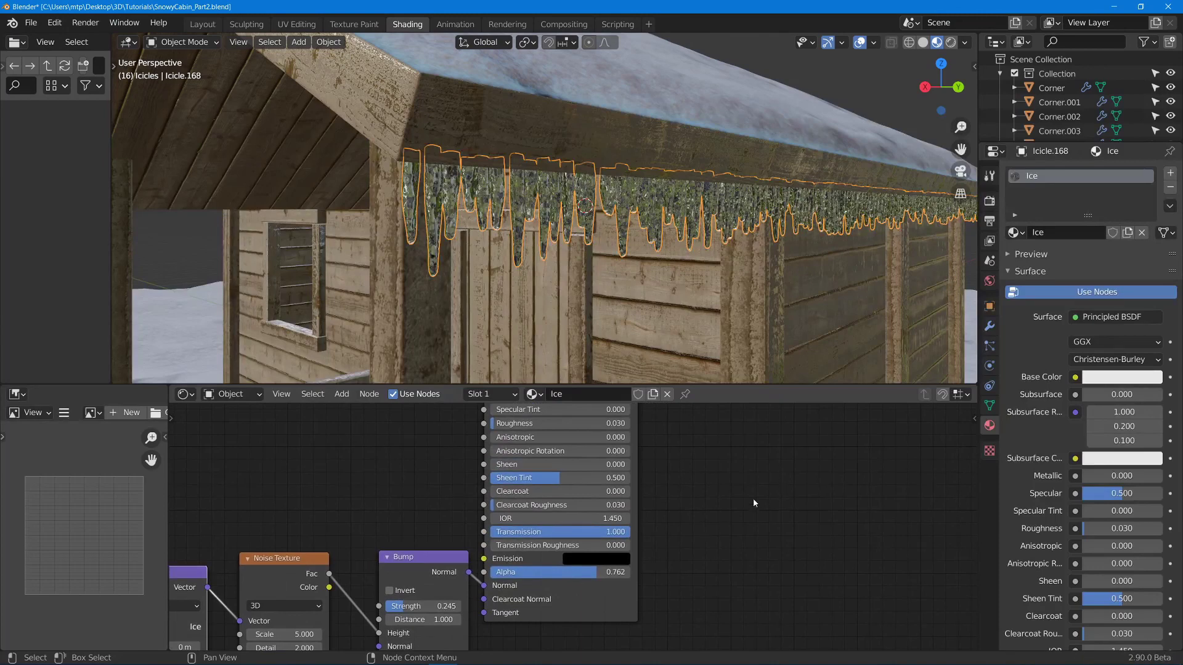
Set the Ice material's blend mode to Alpha Blend in the node editor's material options
key("n")
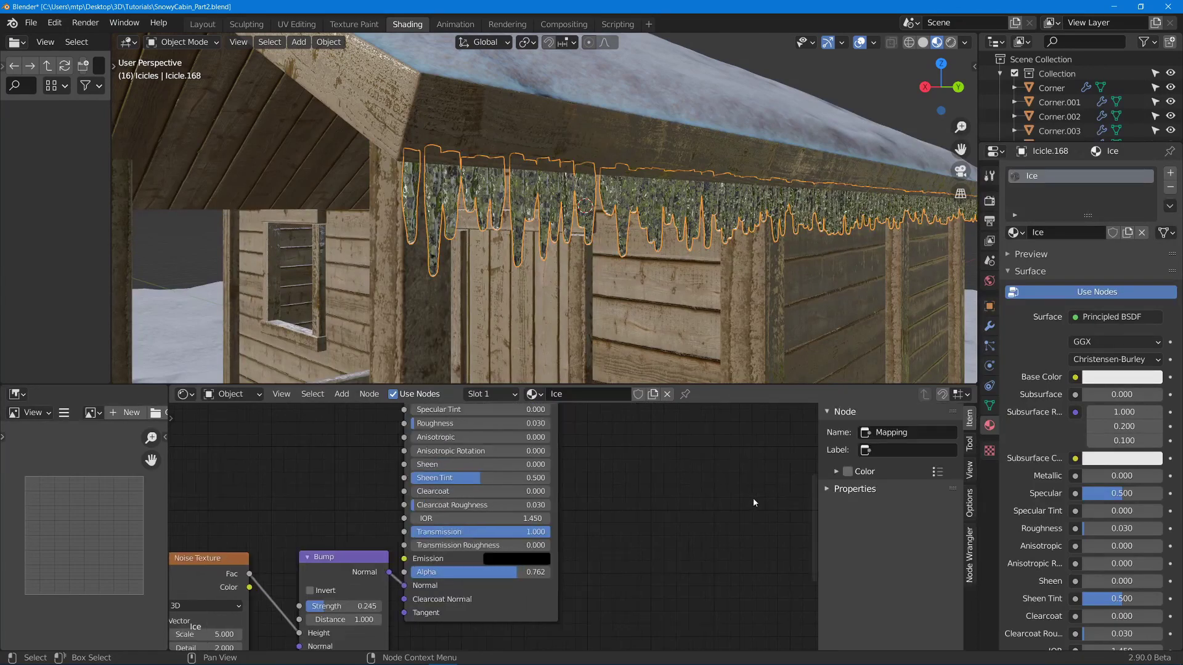
left_click(969, 506)
left_click(889, 456)
left_click(869, 454)
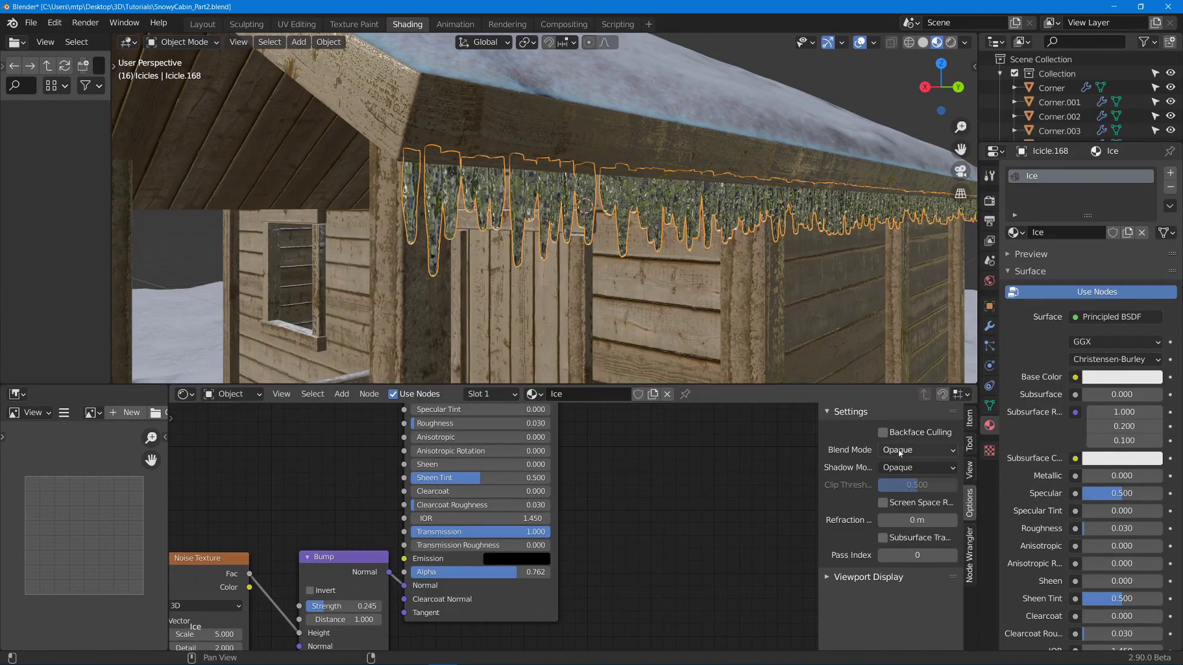
left_click(890, 451)
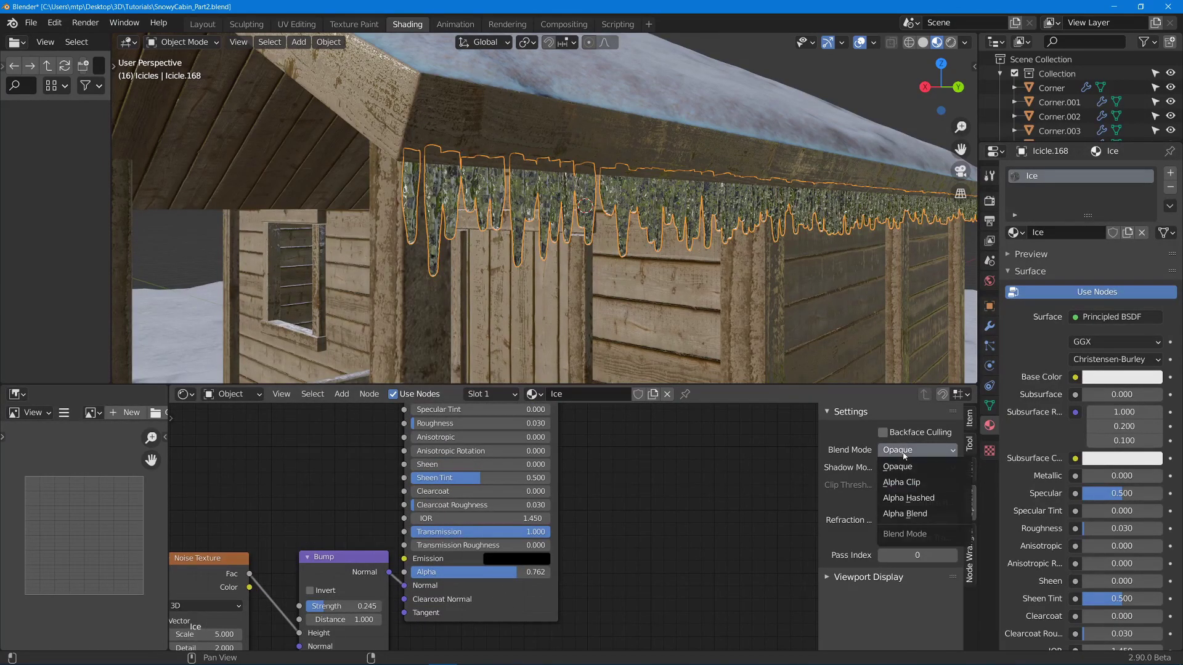
left_click(911, 513)
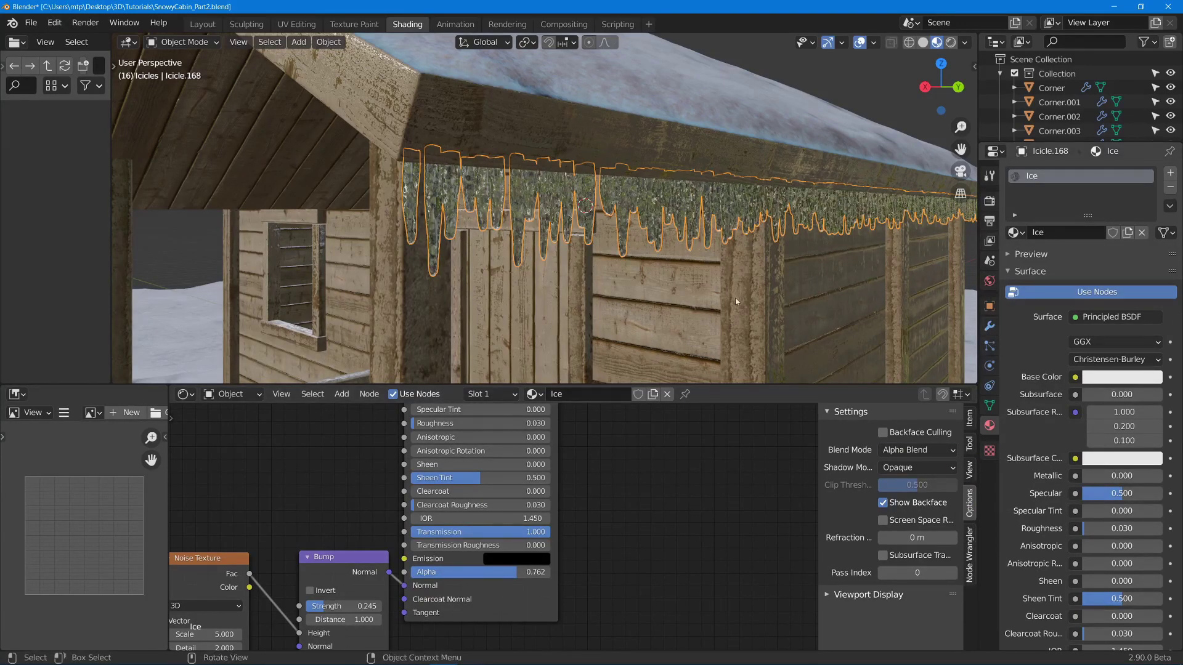
left_click(990, 308)
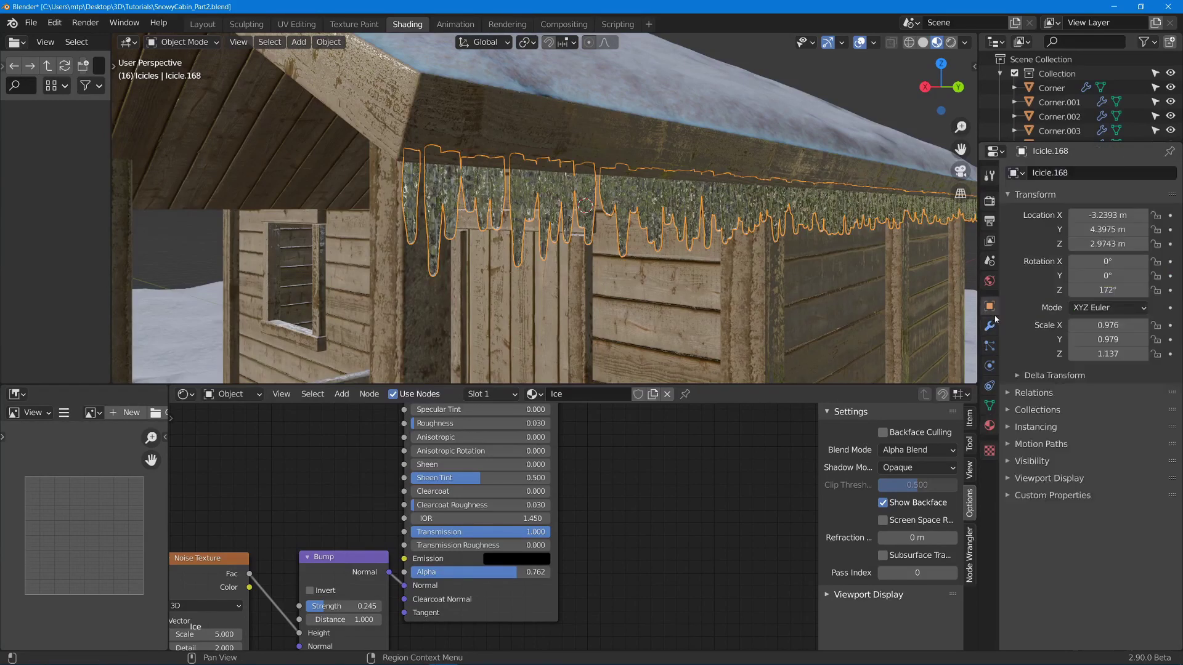
left_click(990, 201)
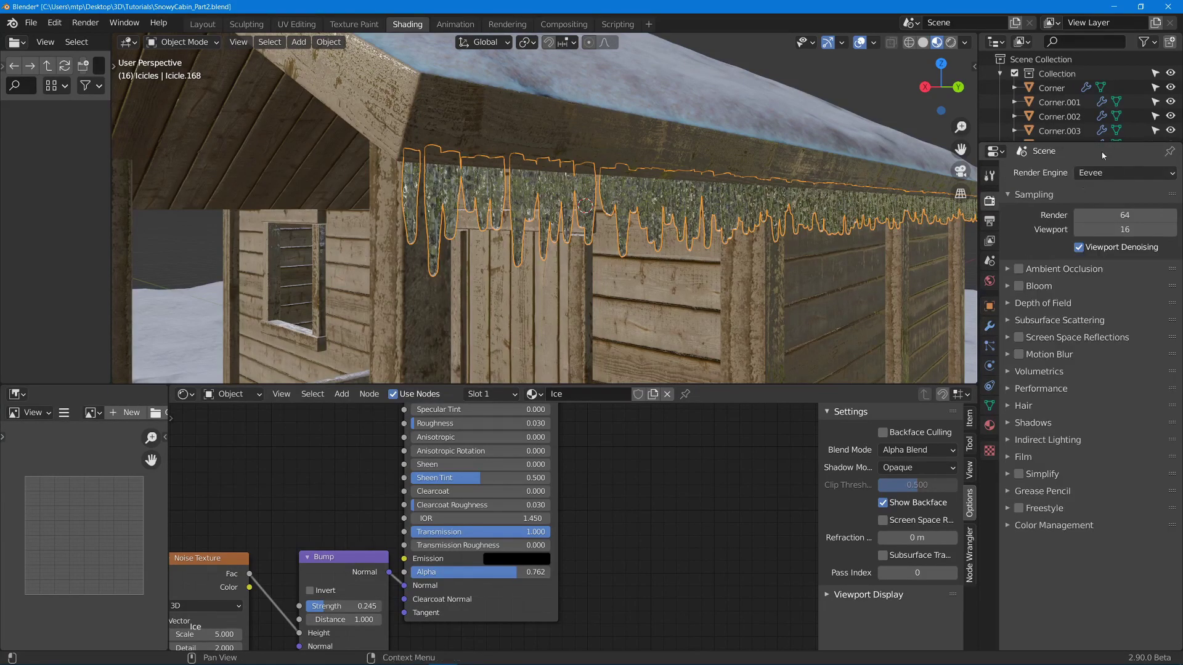
left_click(990, 326)
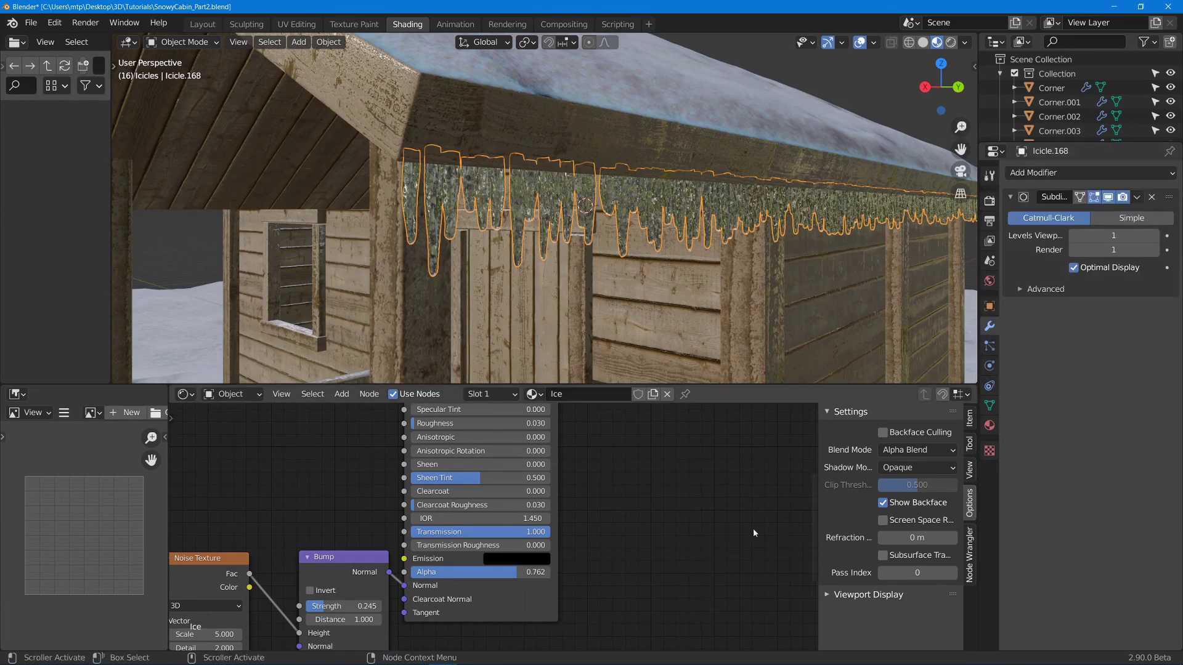
Hide the node editor's sidebar, check the icicles from below the roof edge, and save the file
key("n")
scroll(612, 203, "down", 6)
middle_click_drag(612, 203, 671, 157)
scroll(620, 193, "up", 4)
scroll(674, 156, "up", 4)
middle_click_drag(643, 158, 627, 99)
key("ctrl+s")
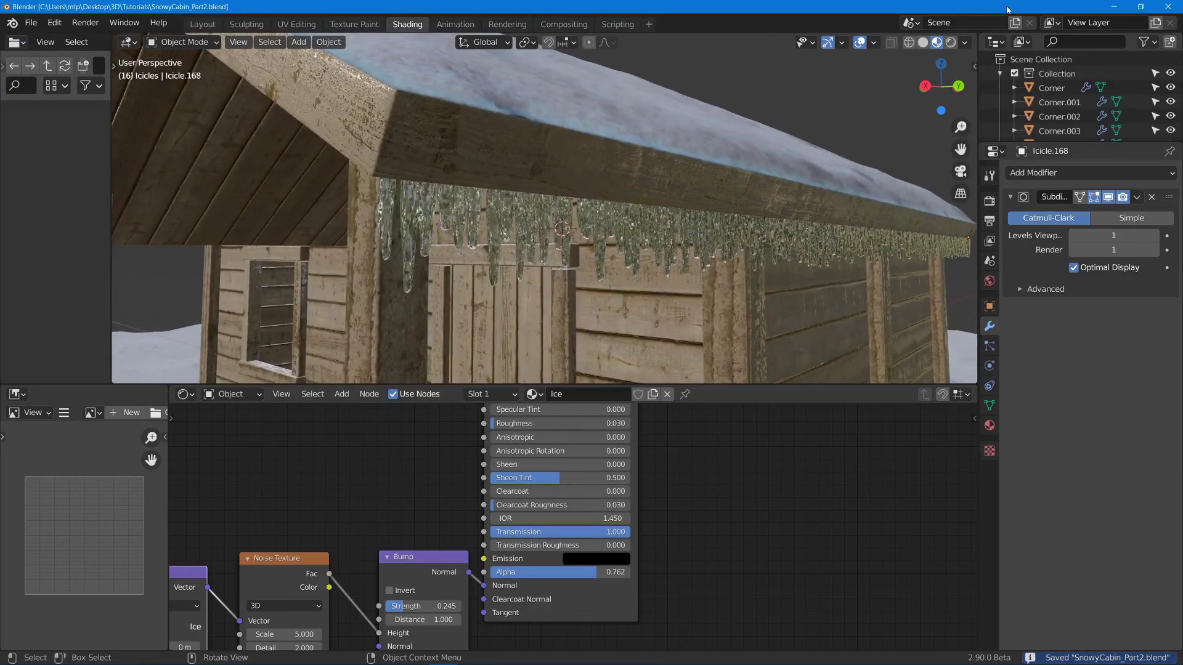
left_click(965, 42)
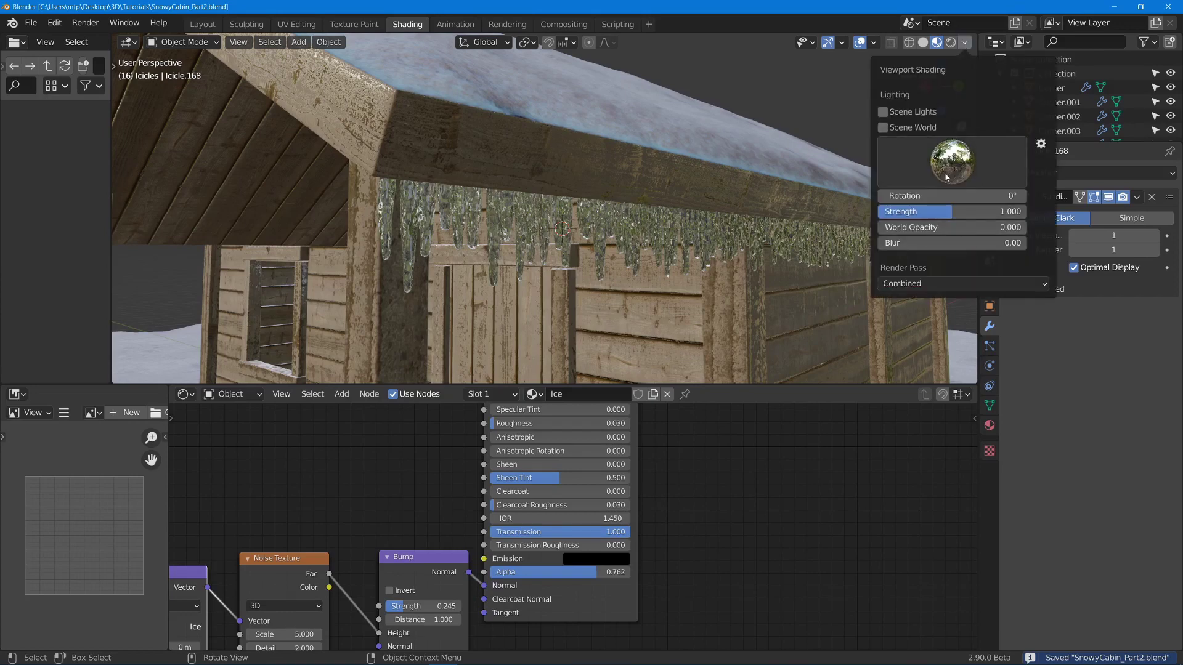
left_click(930, 169)
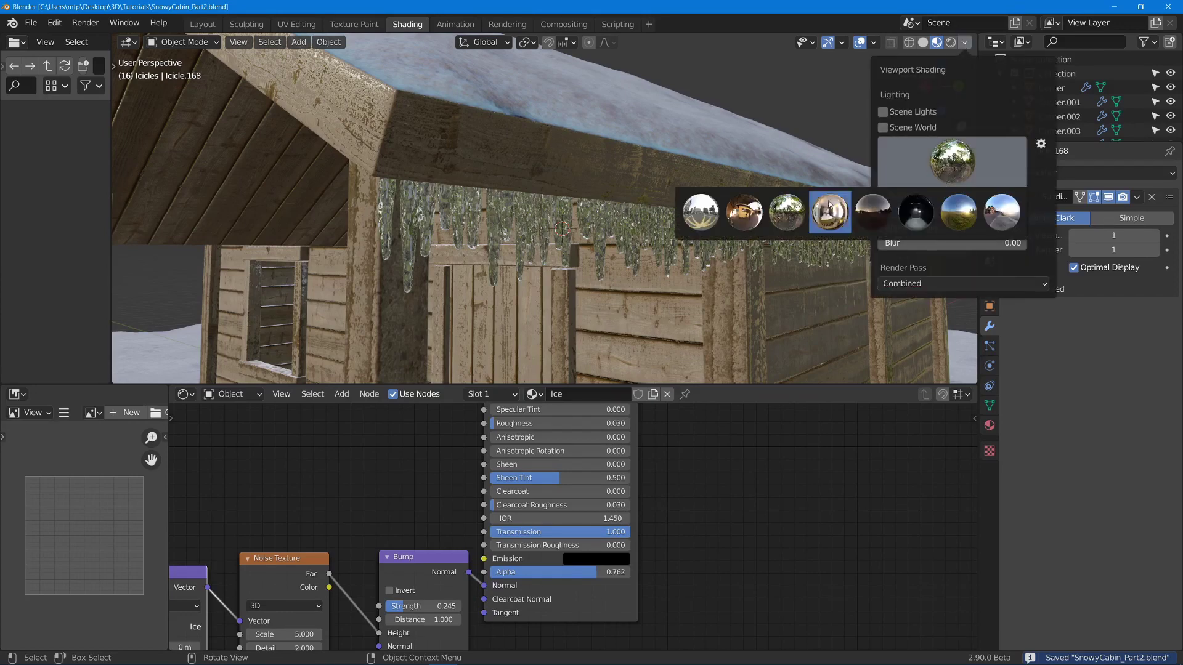
left_click(829, 212)
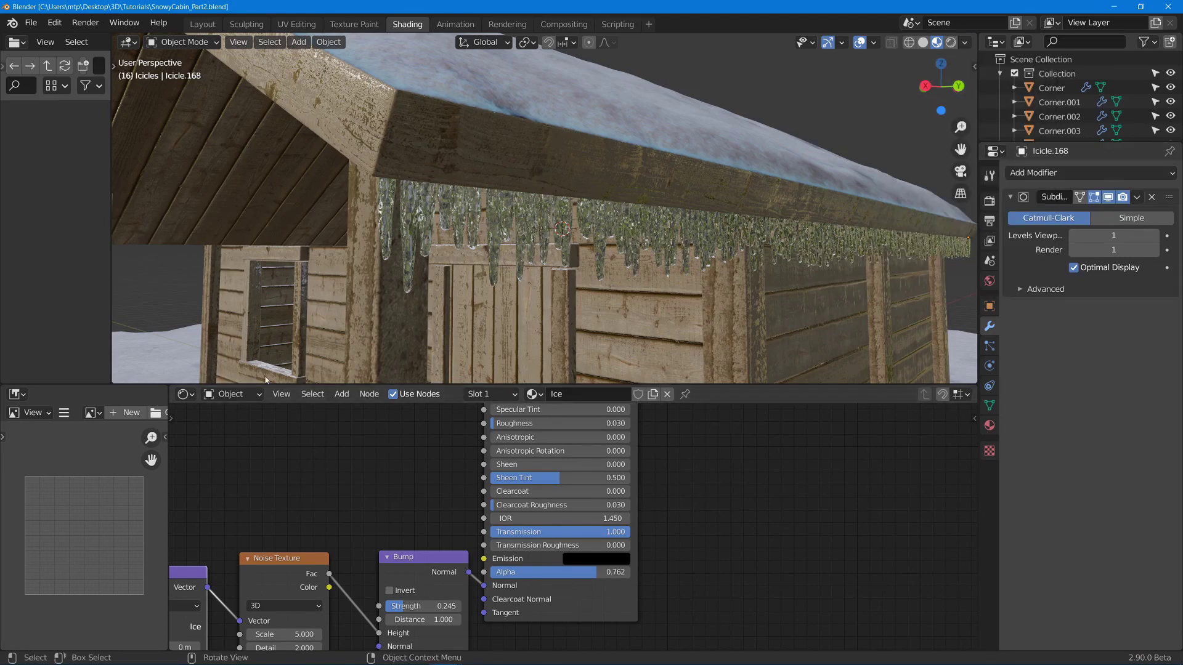
Switch the node editor from the object's material to the World shader
left_click(233, 397)
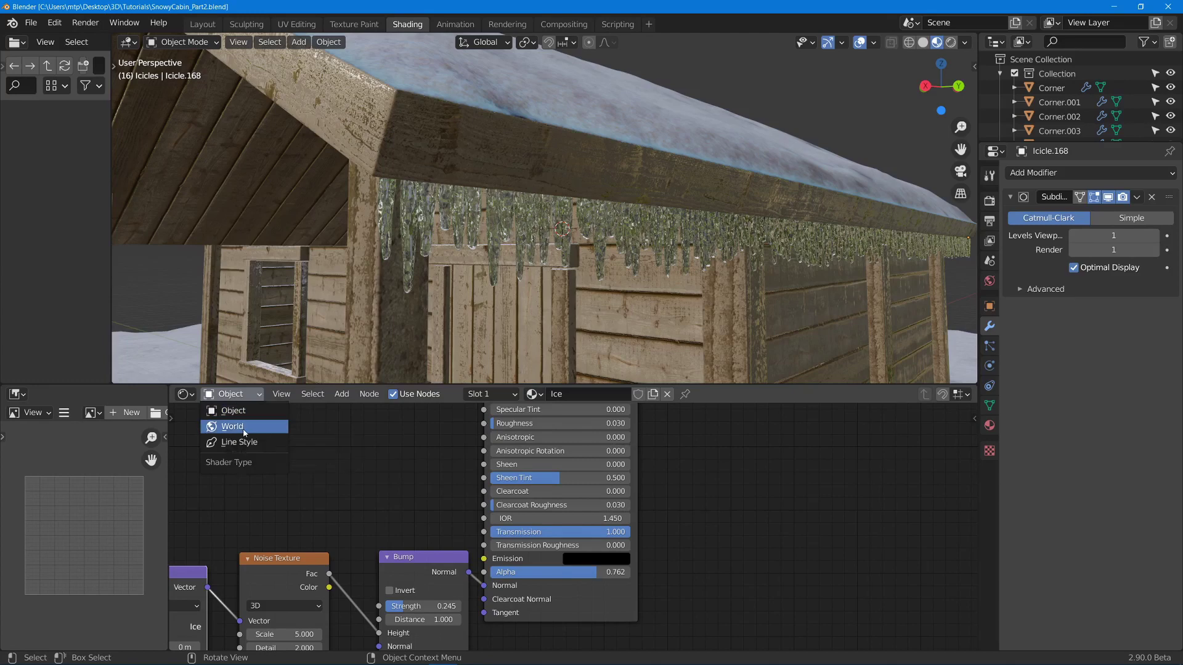
left_click(244, 430)
middle_click_drag(656, 525, 460, 407)
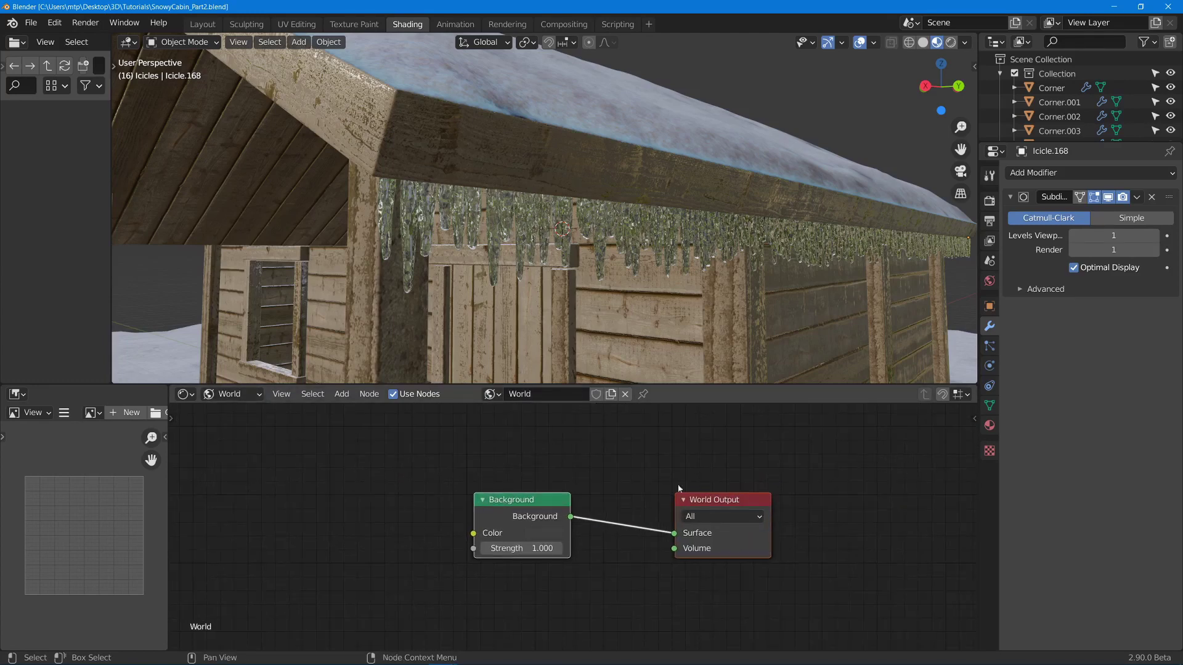
Add an Environment Texture node in front of the Background node
middle_click_drag(709, 494, 868, 474)
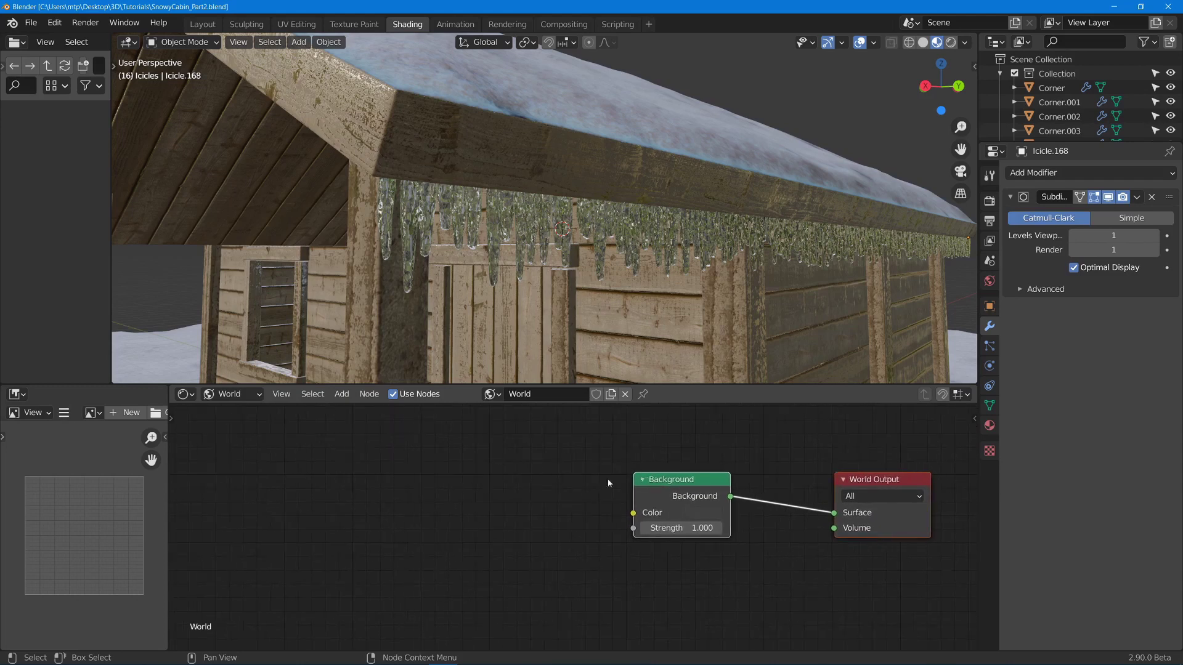
middle_click_drag(486, 501, 494, 460)
left_click(494, 460)
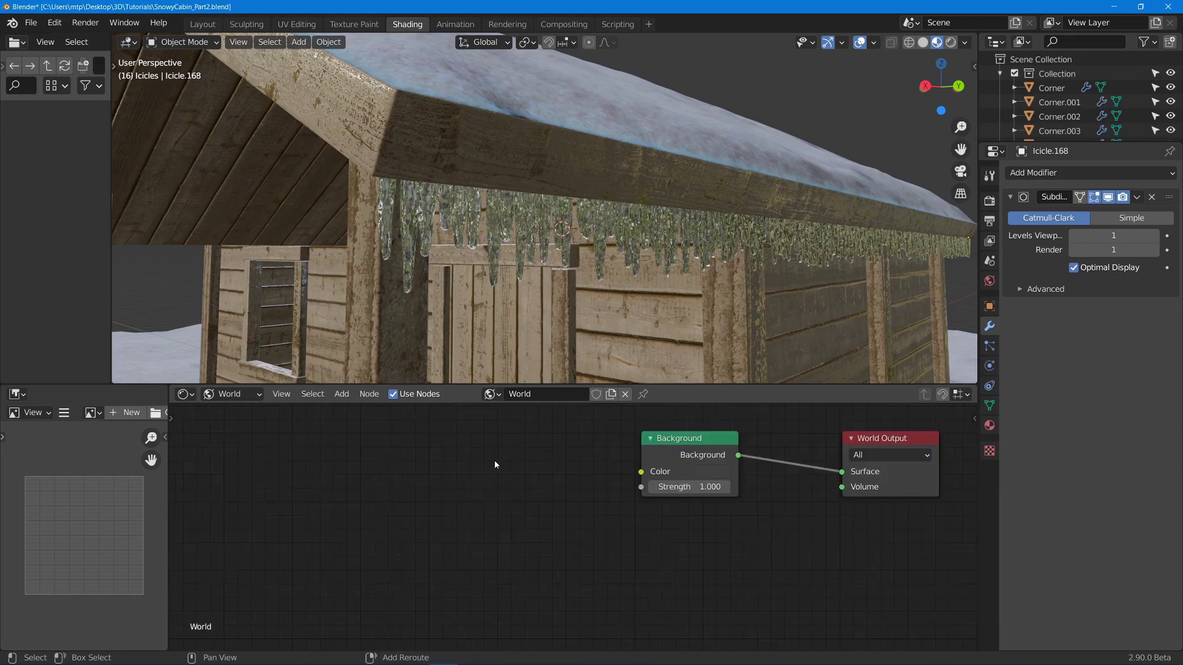
key("shift+a")
left_click(492, 462)
type("evir")
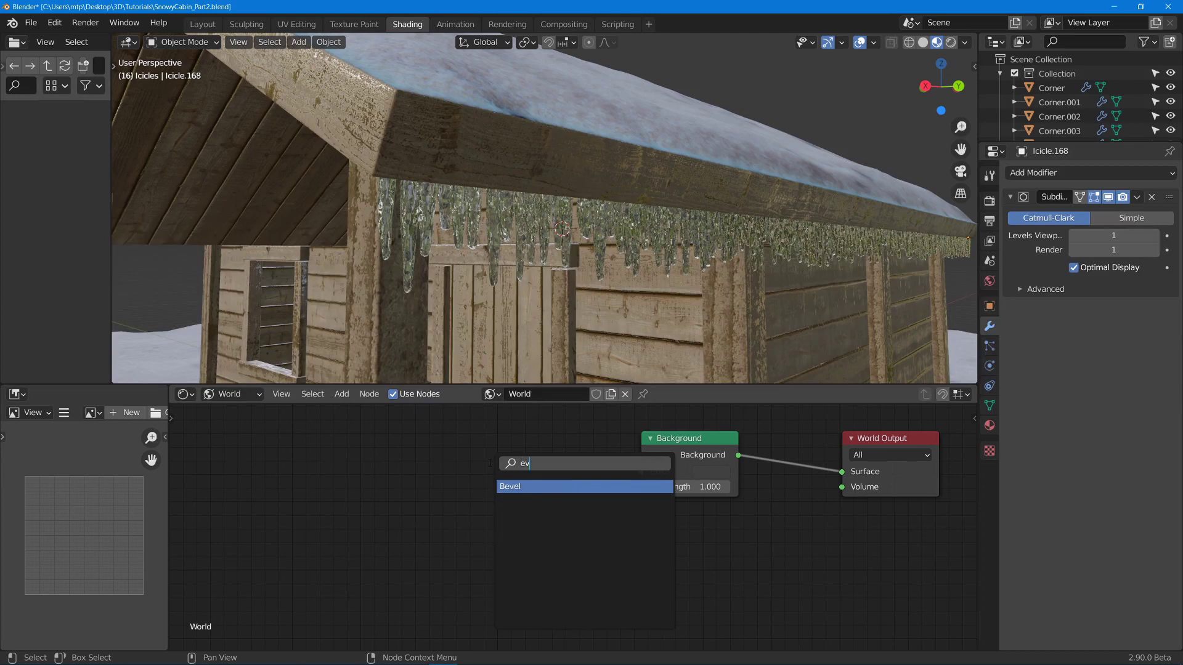
key("BackSpace")
key("BackSpace")
key("BackSpace")
type("nvi")
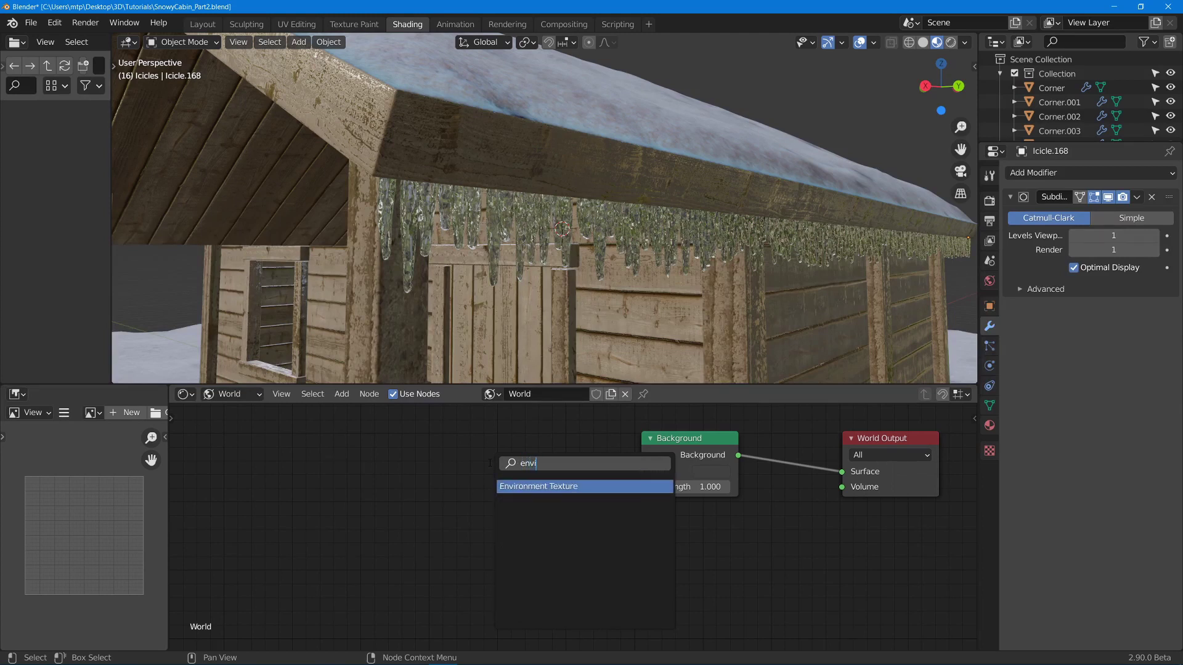
key("Return")
left_click(414, 422)
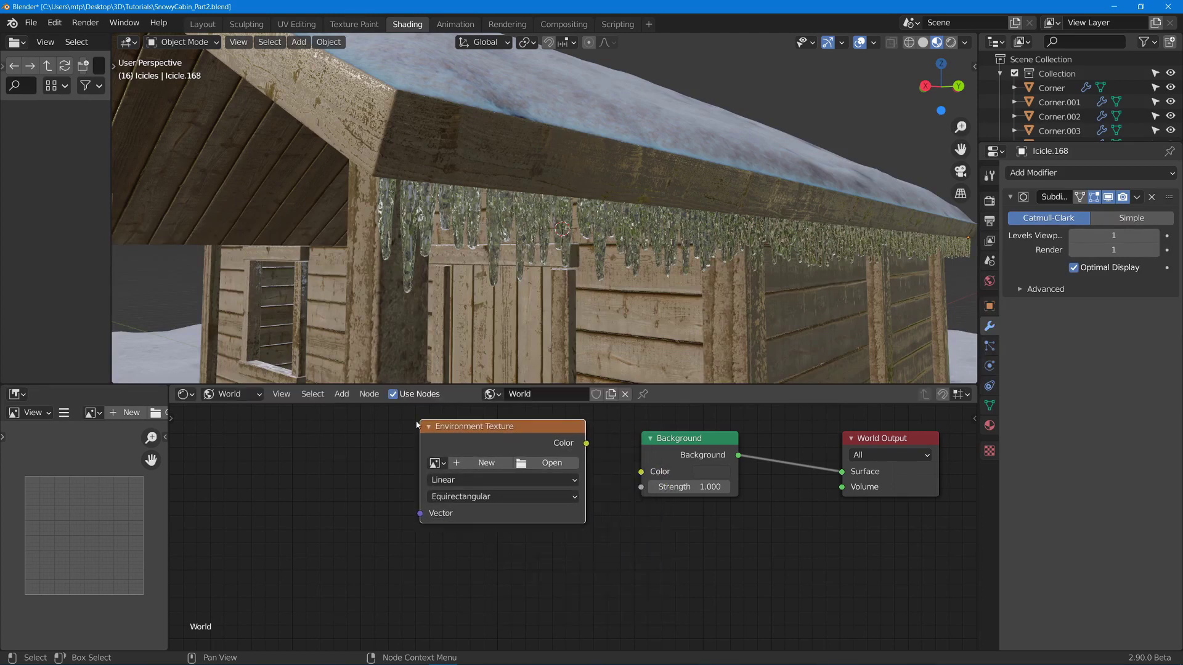
Load snowy_park_01_8k.hdr from the HDRI_Haven folder, connect its Color output to the Background node's Color input, and save the file
left_click(528, 463)
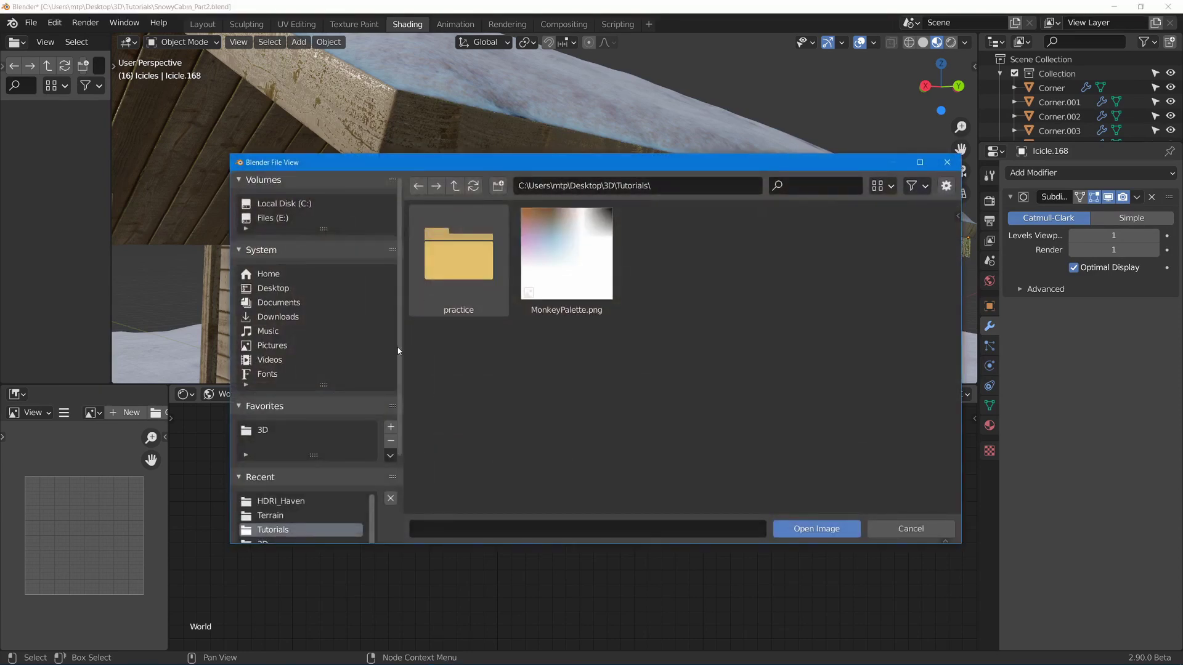
left_click(289, 504)
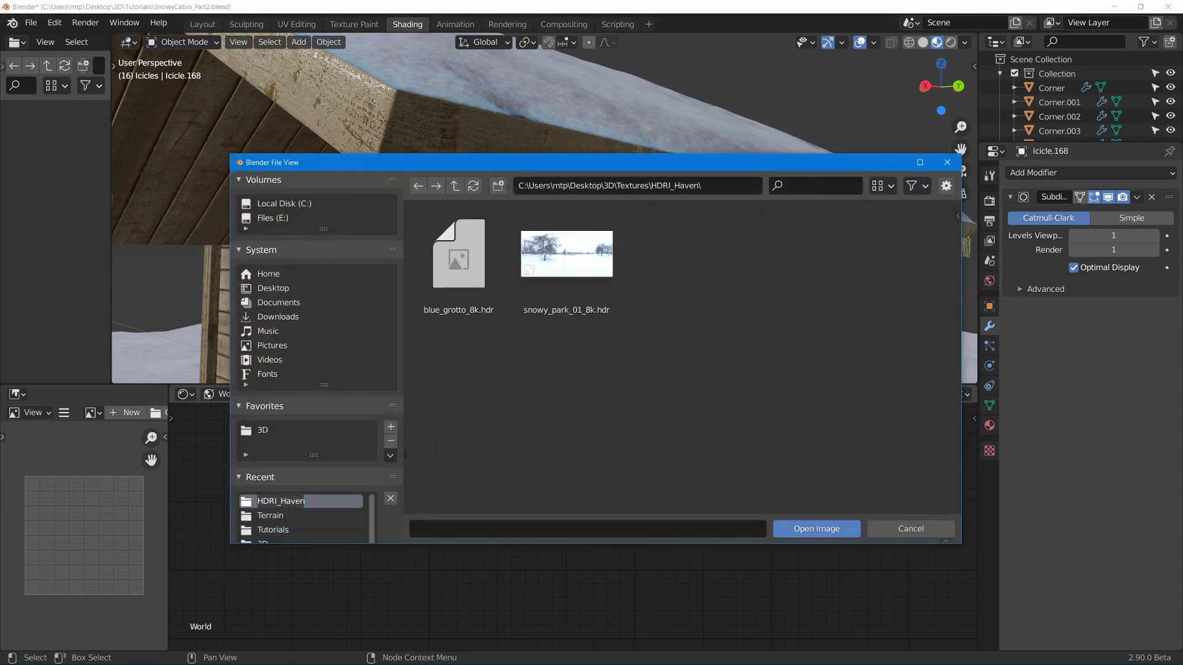
left_click(574, 281)
left_click(809, 528)
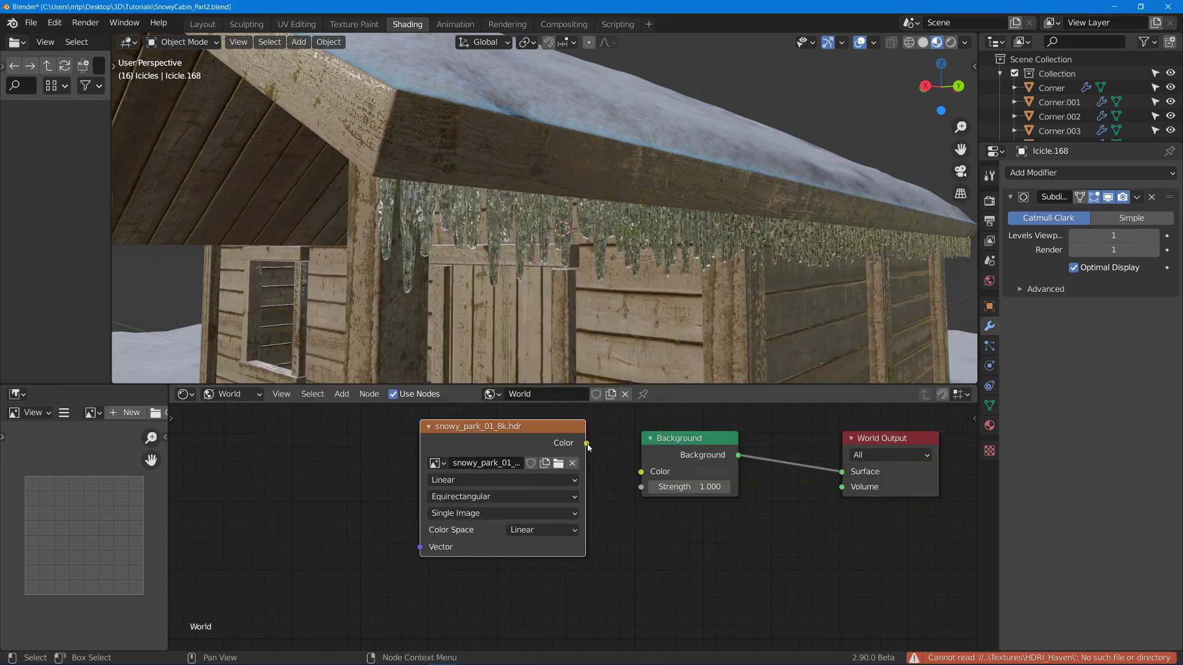
left_click_drag(586, 443, 639, 471)
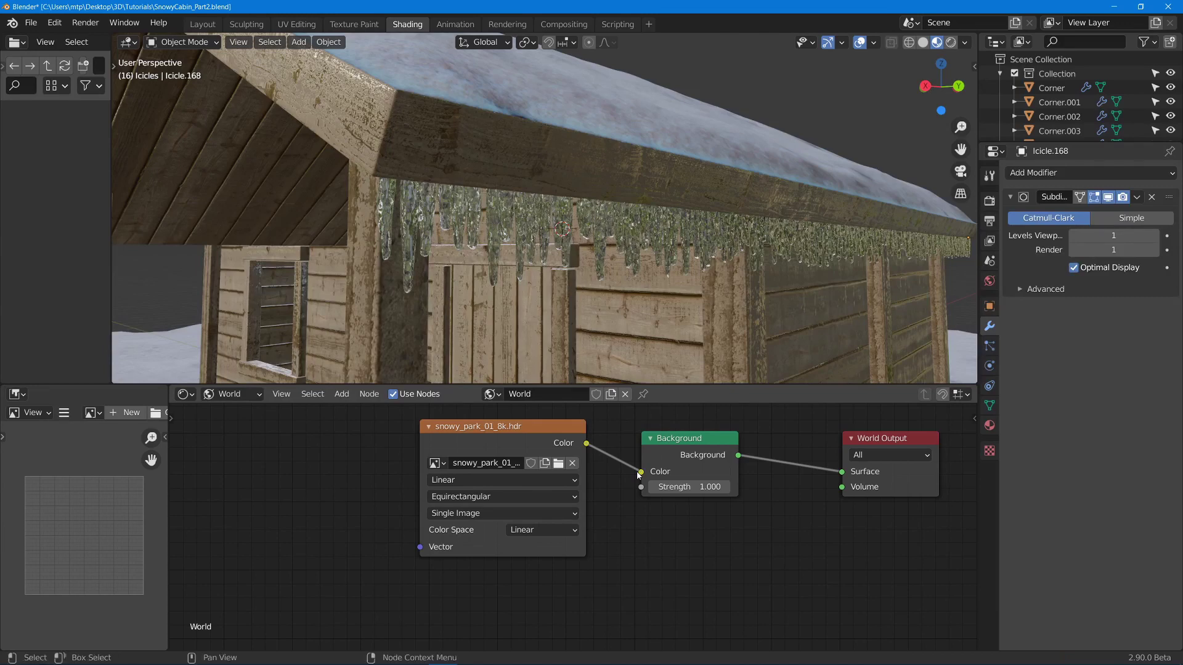
middle_click_drag(619, 240, 622, 244)
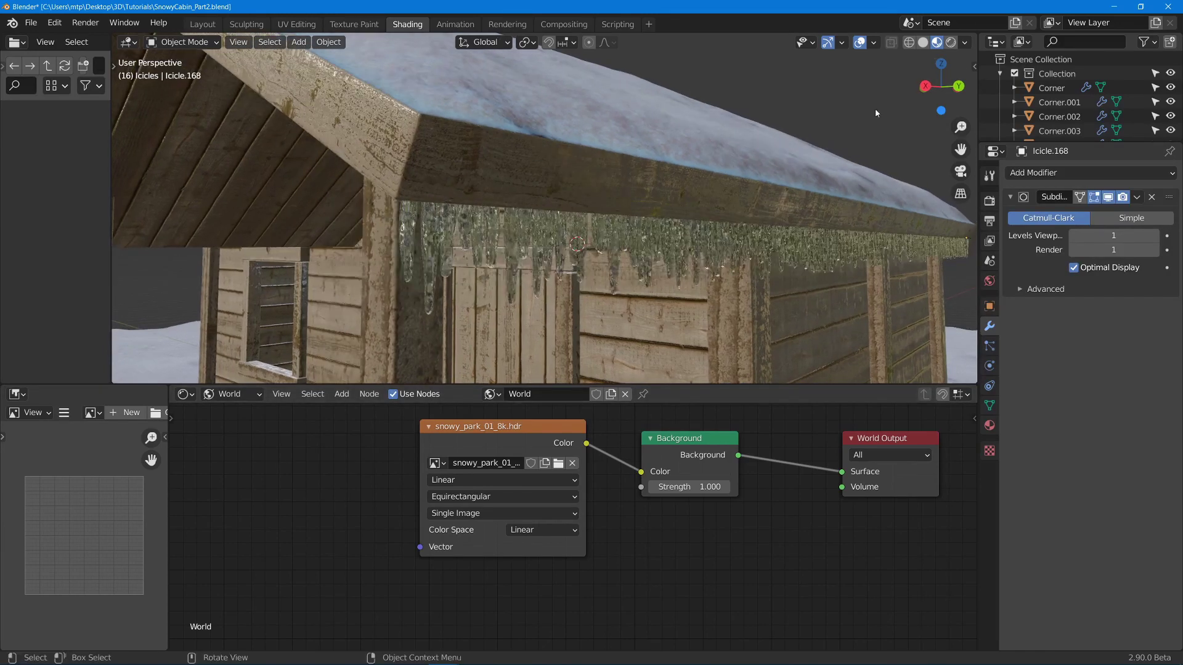
key("ctrl+s")
middle_click_drag(730, 253, 739, 240)
key("z")
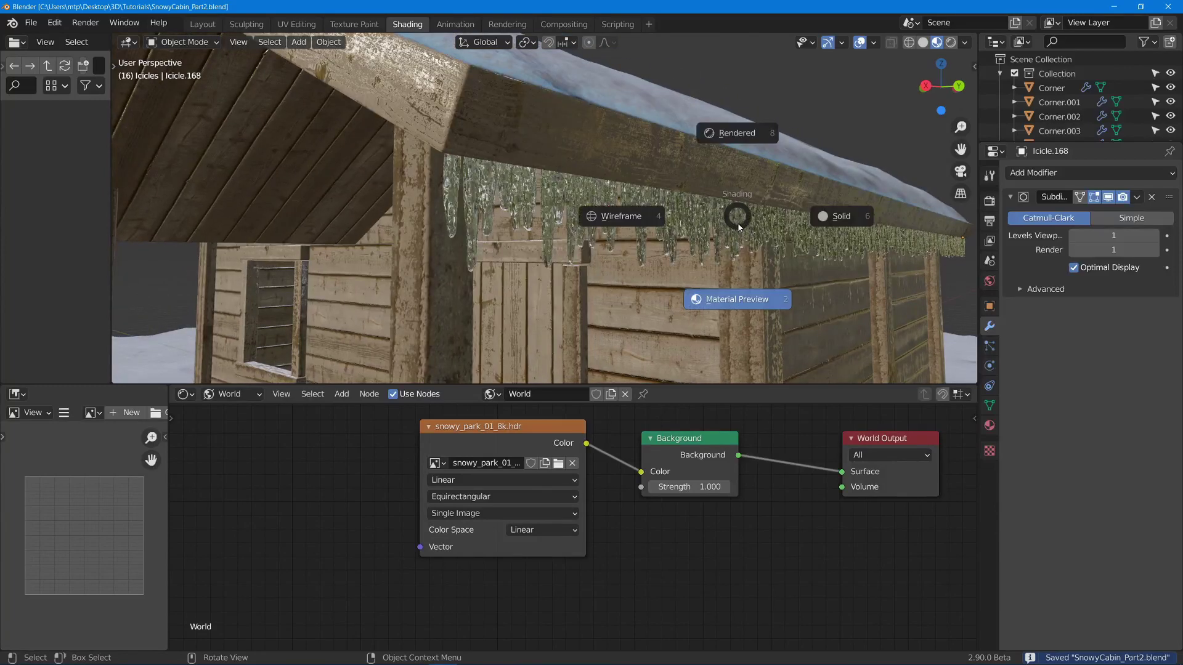
left_click(829, 232)
key("z")
left_click(788, 314)
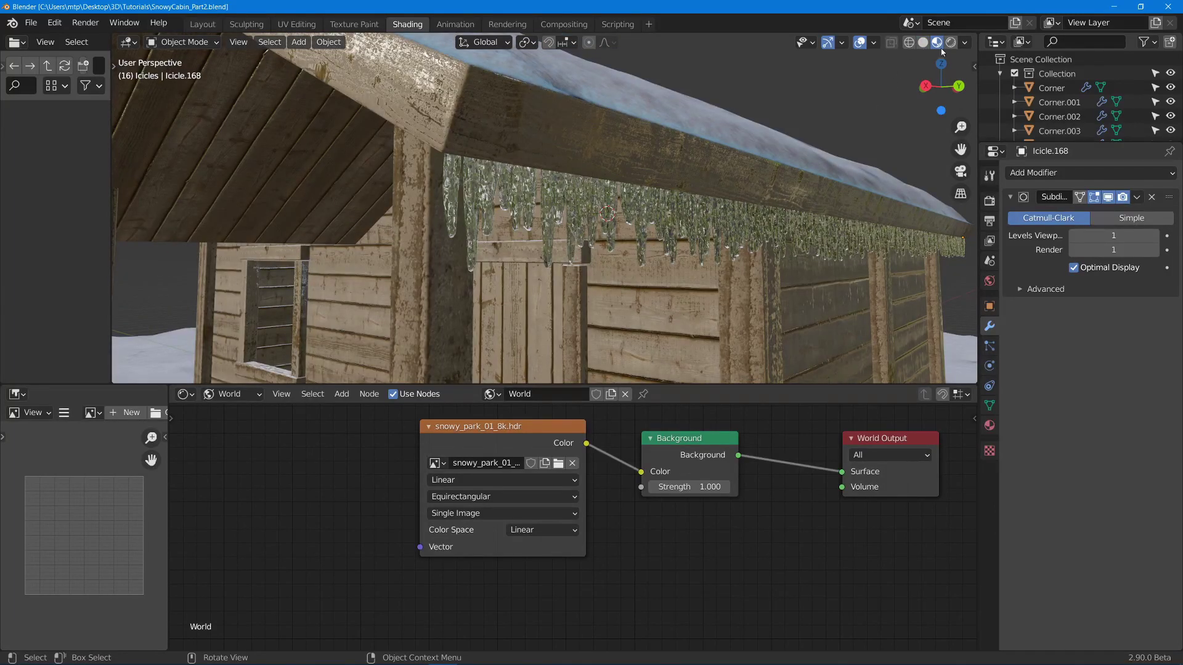
Light the material preview with the Scene World and save the file
left_click(965, 42)
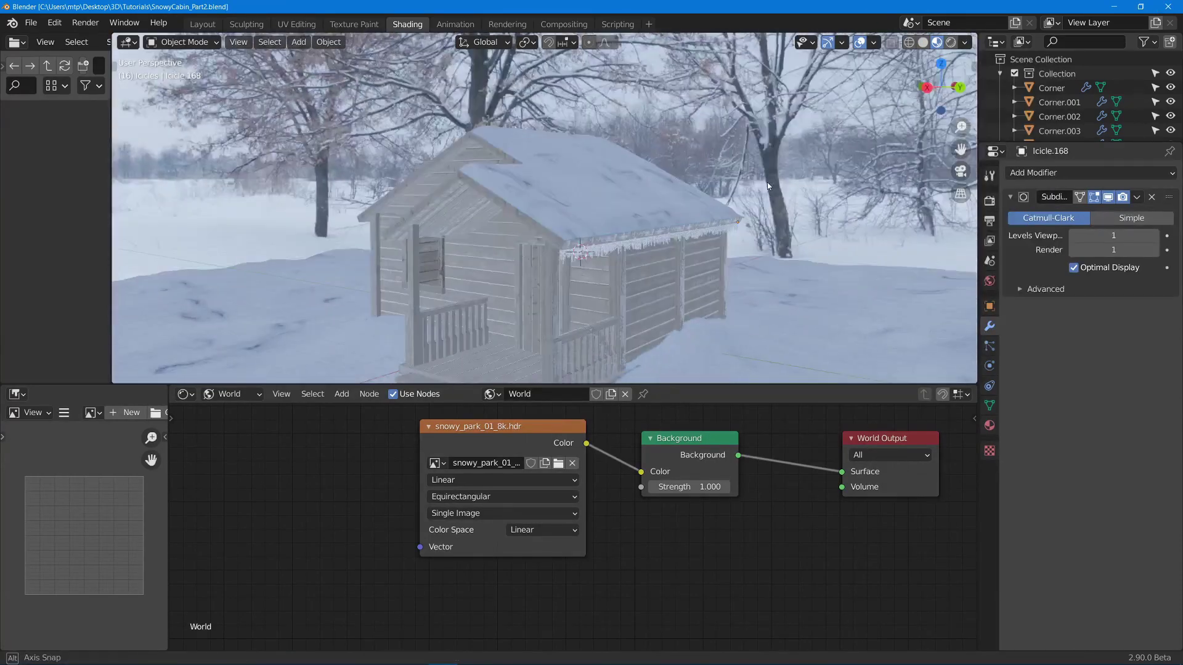
key("ctrl+s")
Switch to the Layout workspace, check the cabin against the snowy backdrop, and select the icicles along the roof edge
left_click(203, 24)
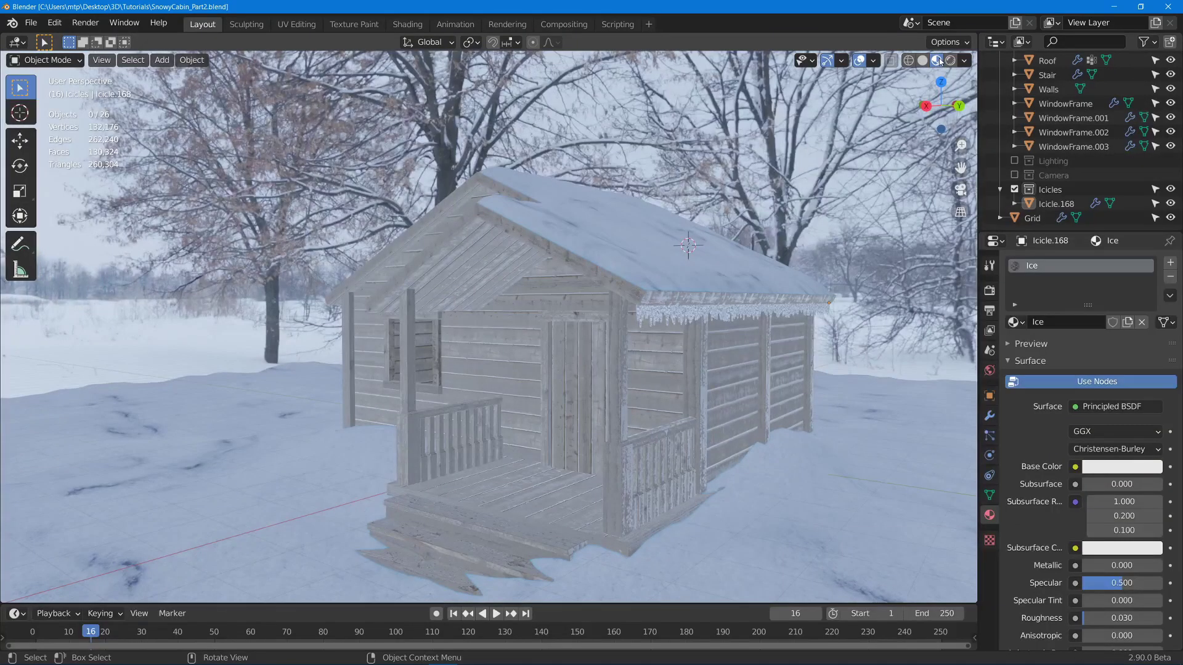
left_click(965, 60)
middle_click_drag(759, 213, 736, 215)
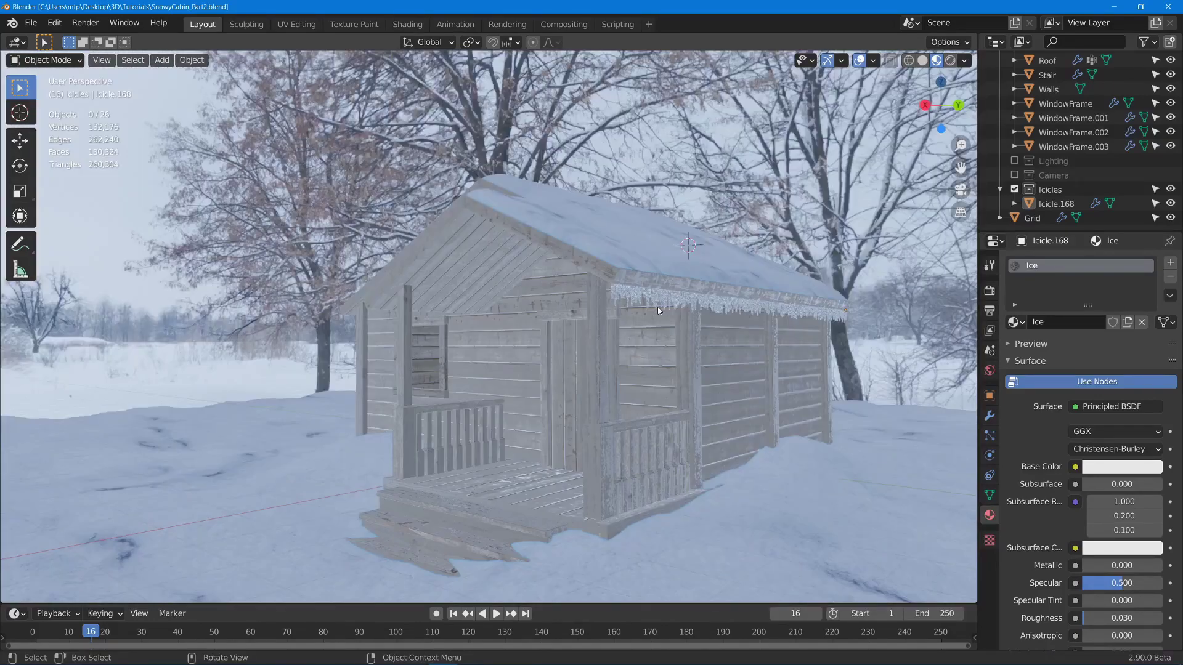
left_click(658, 307)
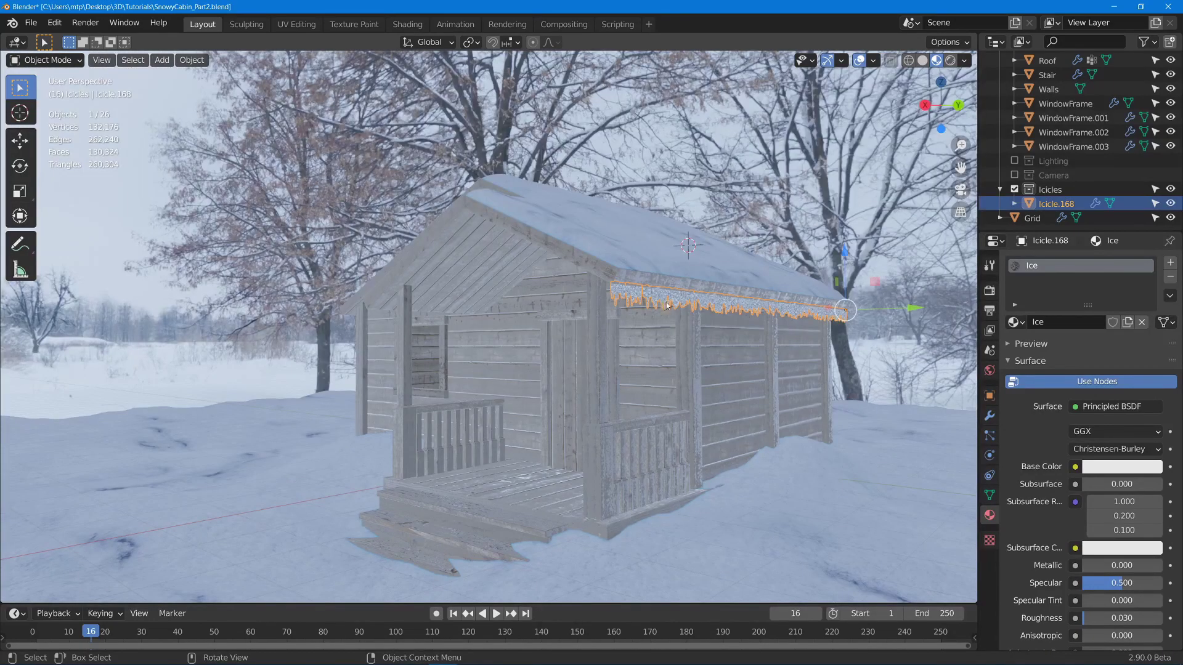
Duplicate the porch icicle row about 4.48 m along negative Y and nudge the copy under the opposite porch roof edge
middle_click_drag(664, 308, 789, 303)
key("shift+d")
key("y")
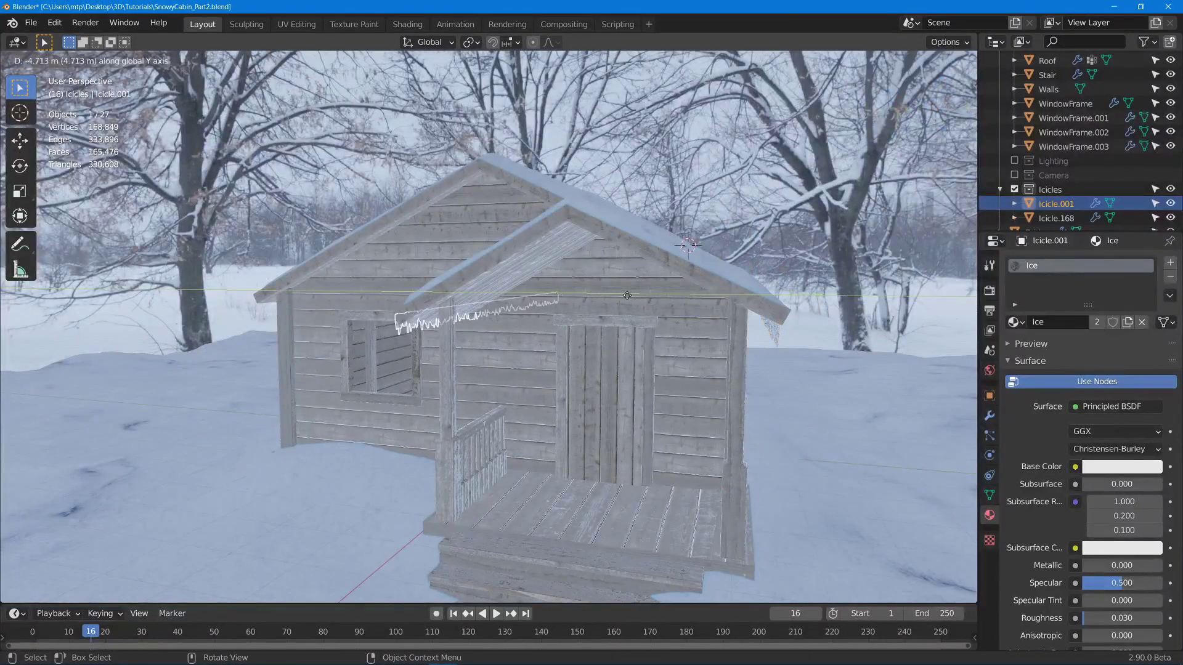
left_click(636, 297)
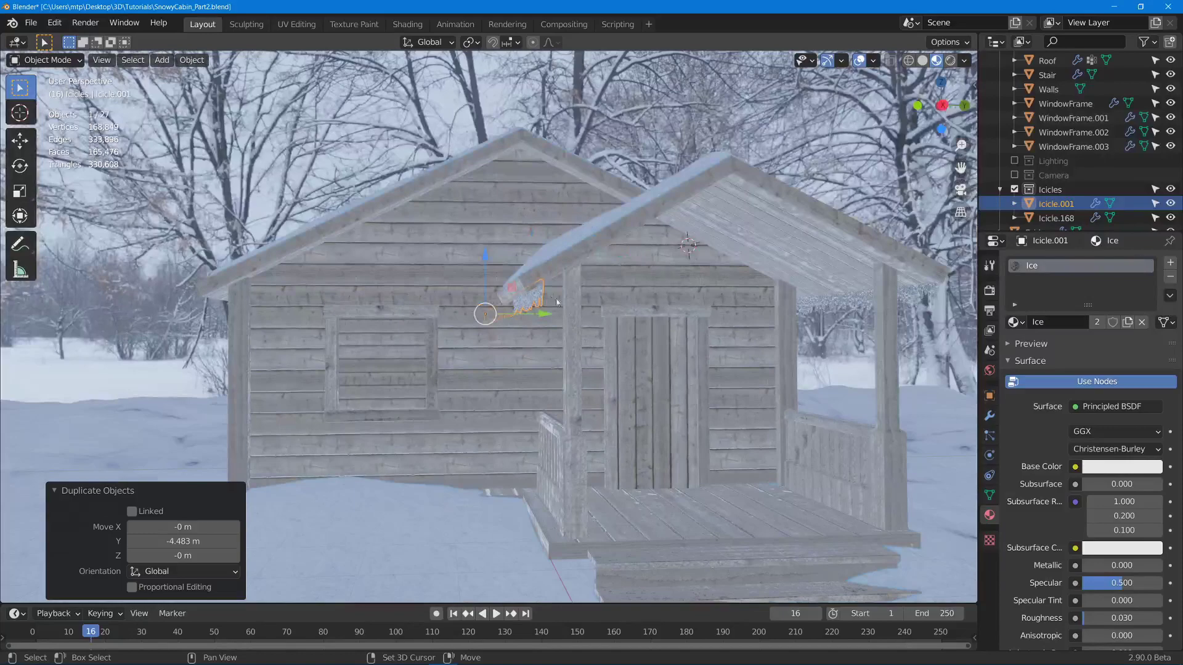
scroll(555, 298, "down", 3)
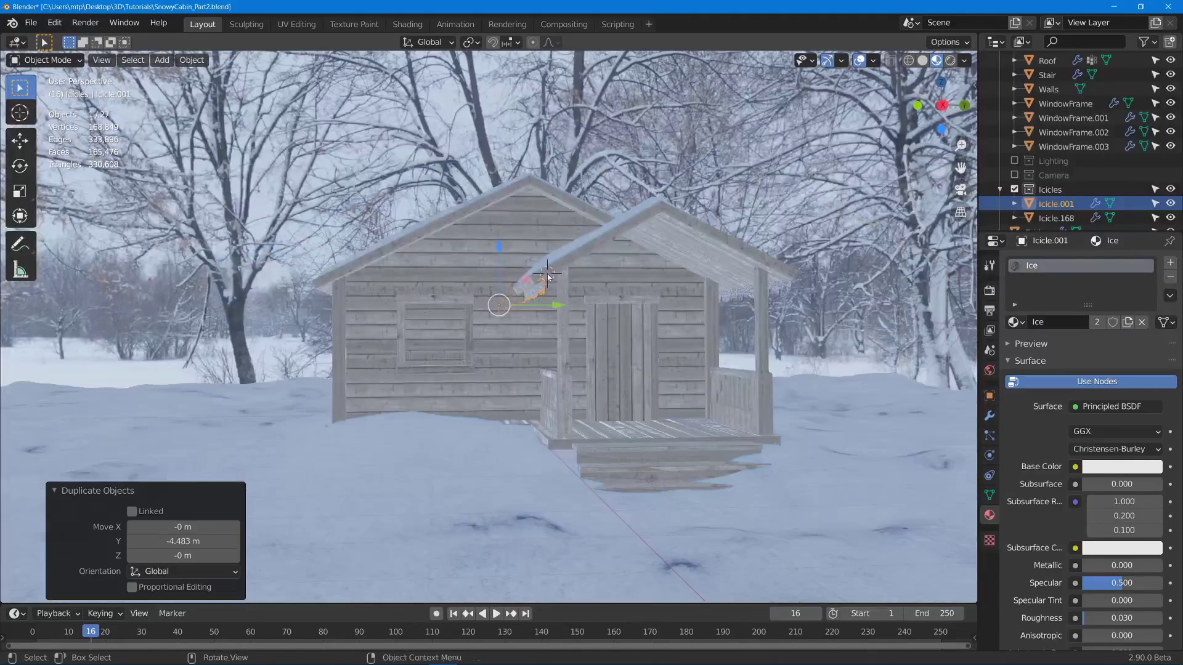
scroll(501, 293, "up", 10)
key("g")
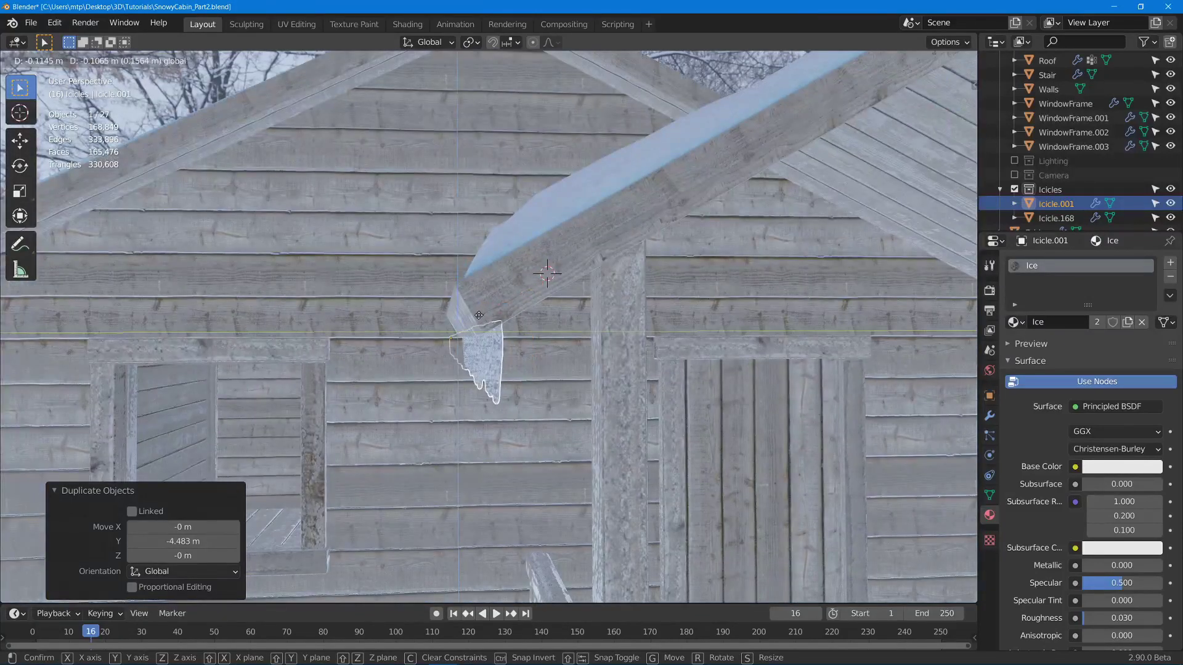
left_click(479, 315)
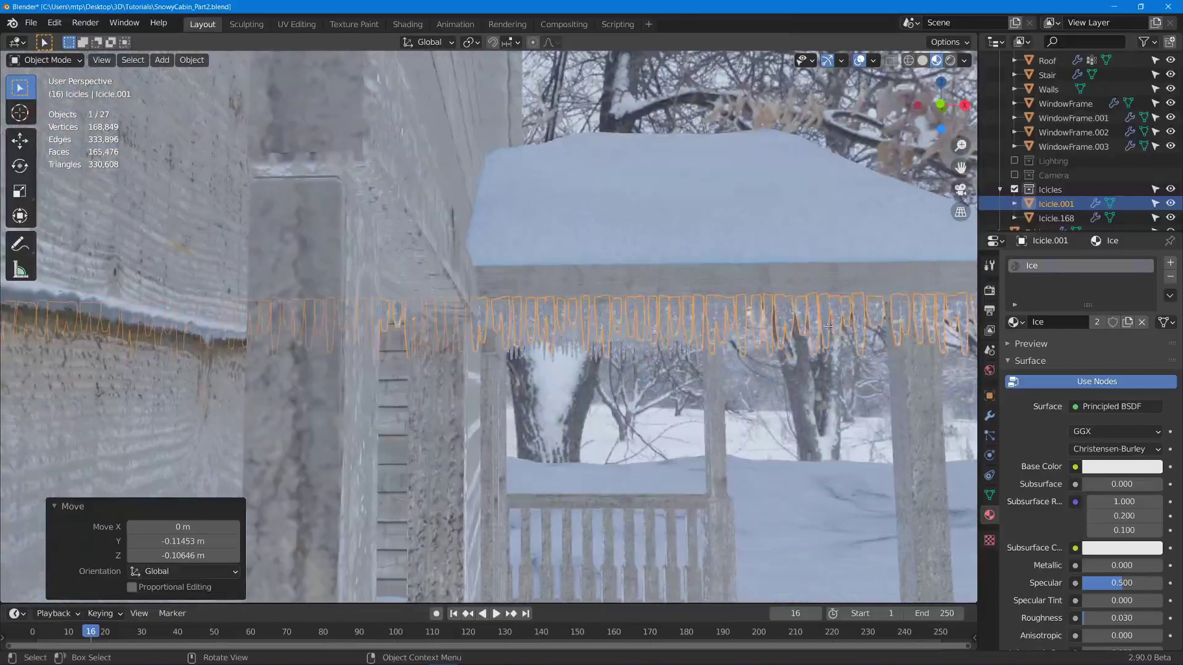
In Edit Mode, box-select the copied icicles that extend past the porch roof in wireframe, and return to an opaque solid view
key("Tab")
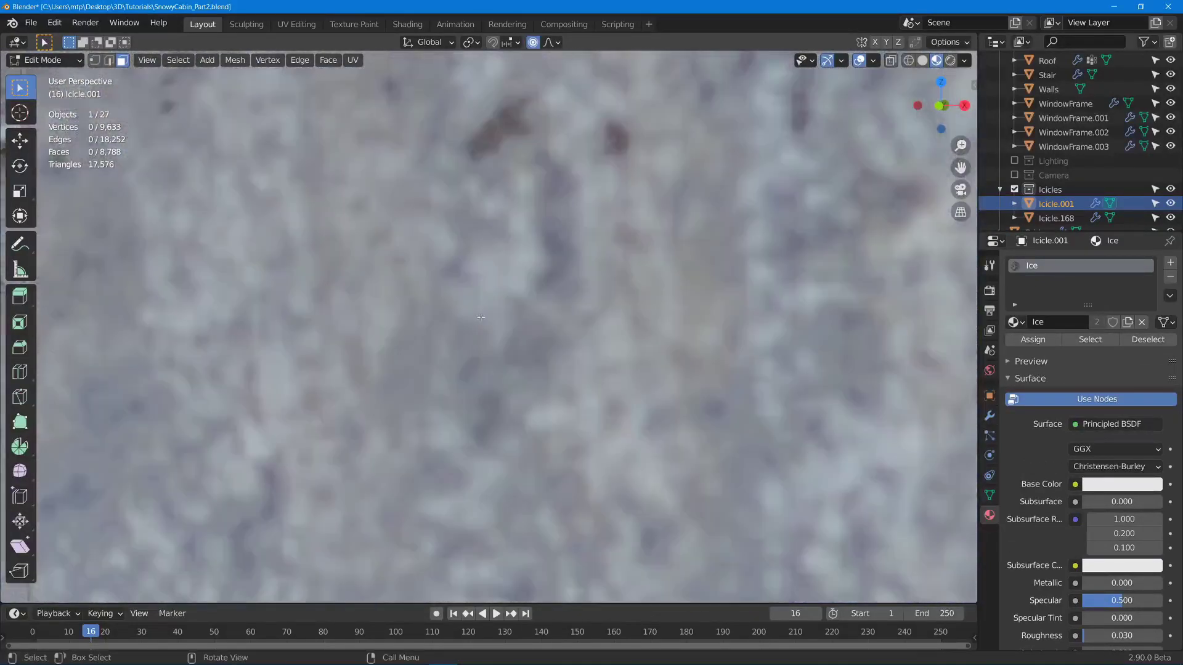
key("shift+z")
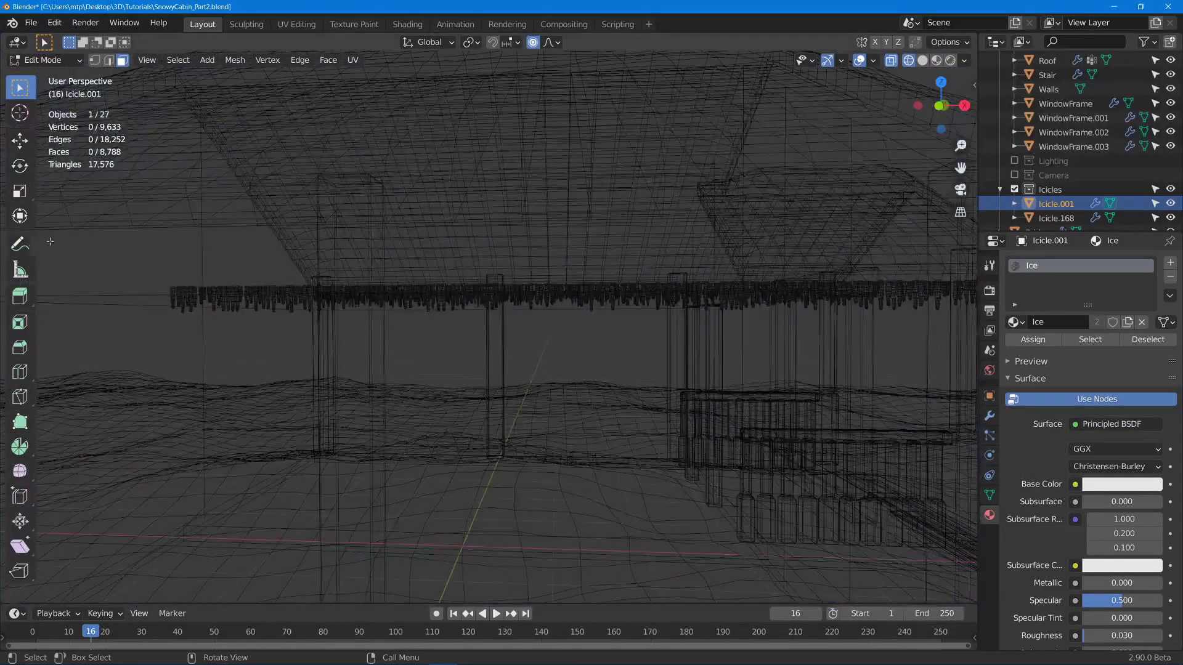
left_click_drag(92, 243, 696, 422)
middle_click_drag(696, 421, 492, 349)
scroll(492, 349, "up", 6)
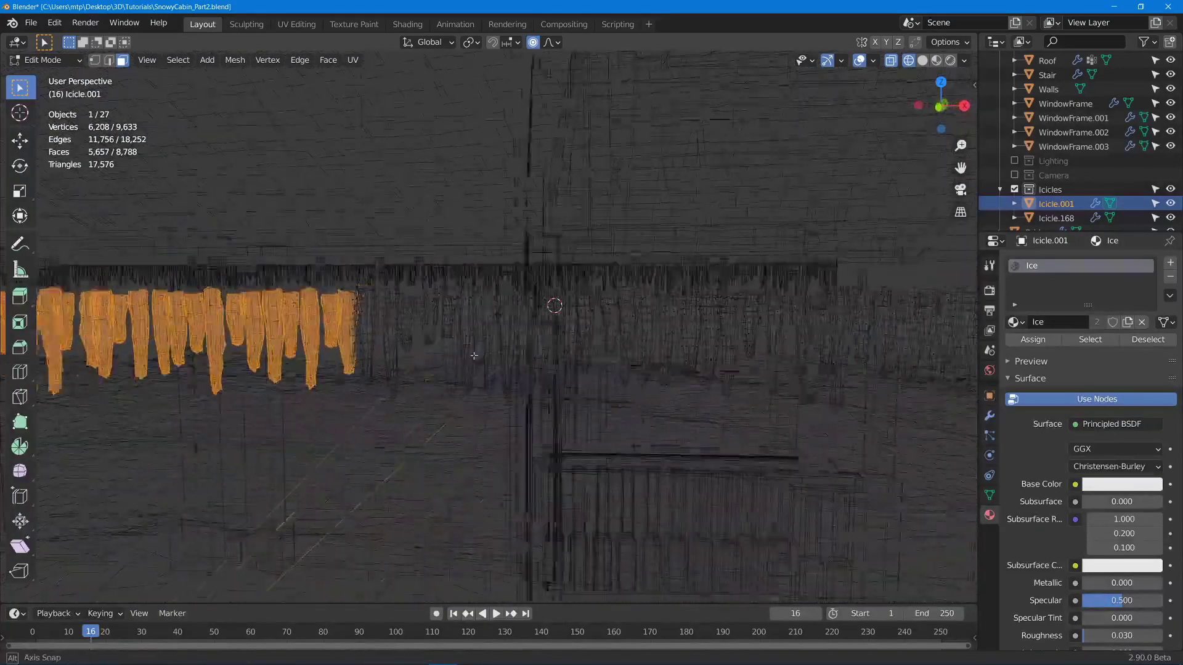
key("shift+z")
key("alt+z")
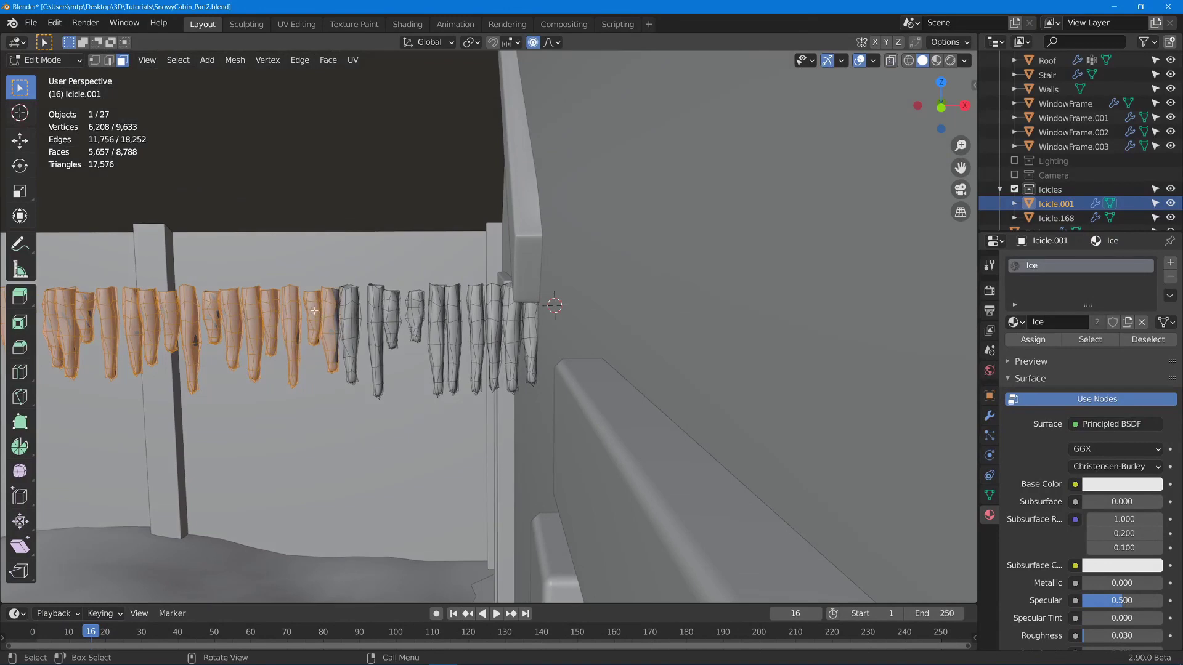
Add the remaining linked icicles beyond the porch roof to the selection, separate the selection into its own object, and return to Object Mode
key("l")
key("l")
key("l")
key("l")
key("l")
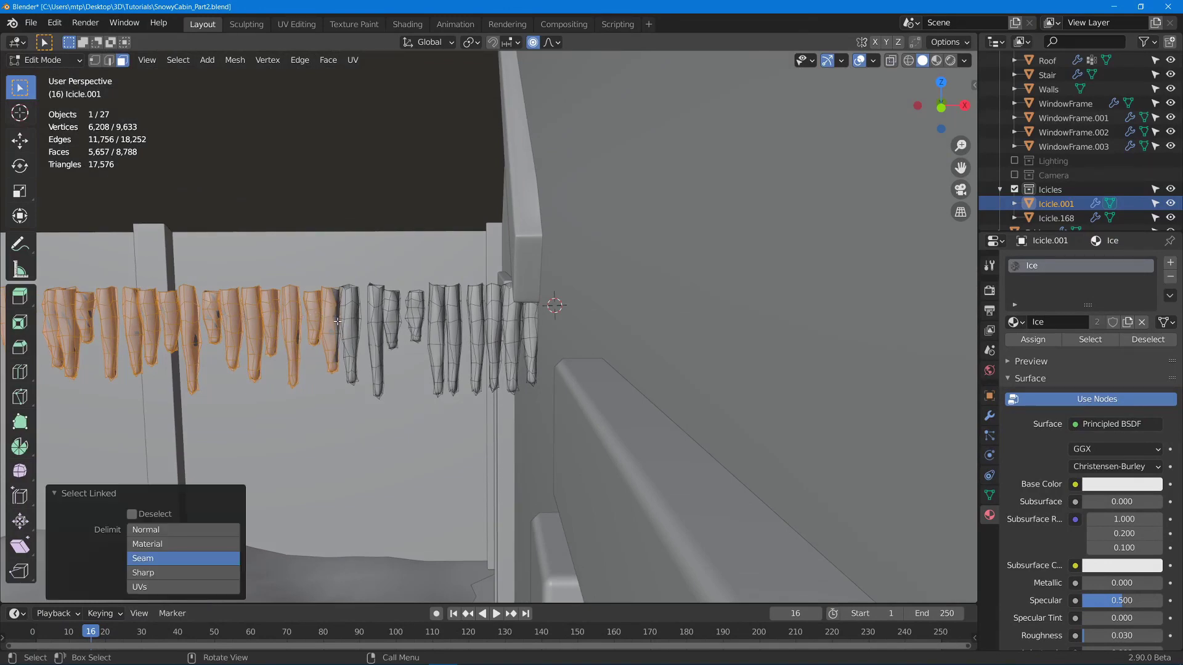
key("l")
key("l")
key("l")
key("l")
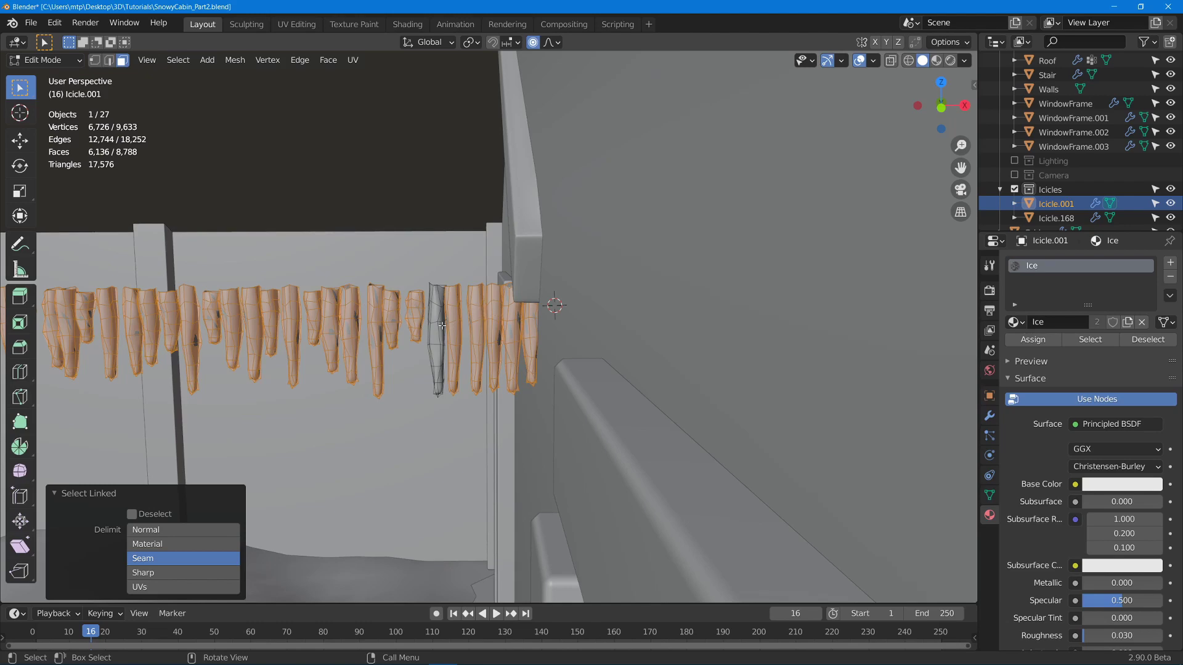
key("l")
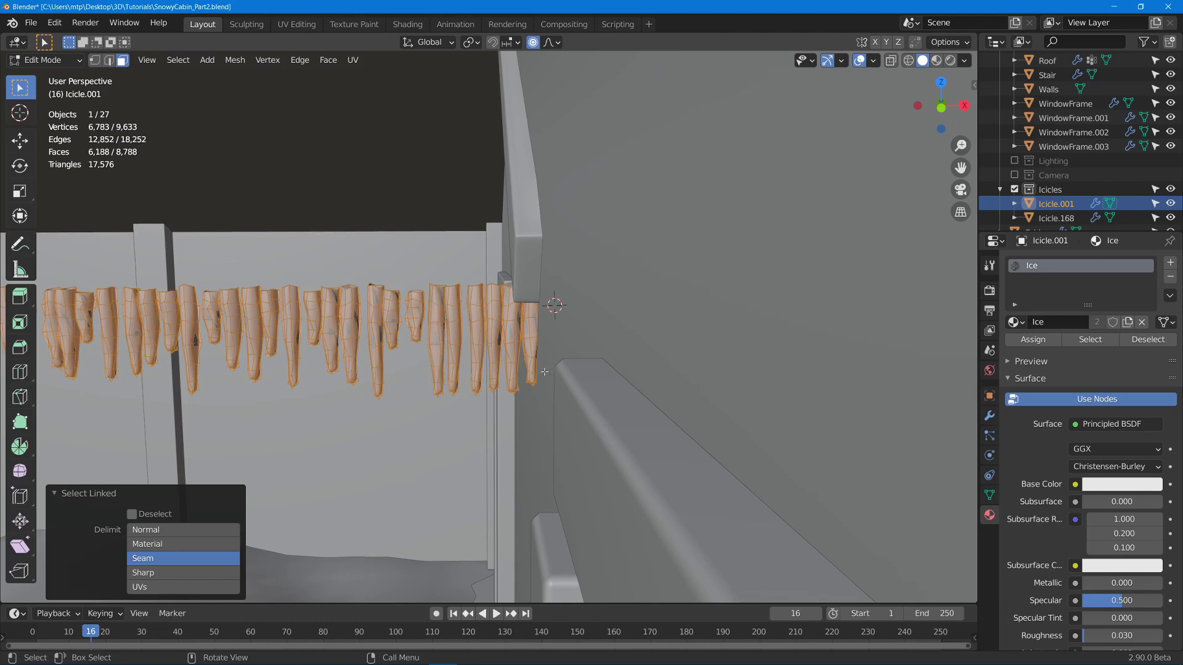
middle_click_drag(545, 371, 500, 361)
scroll(520, 368, "down", 4)
scroll(521, 366, "down", 4)
key("p")
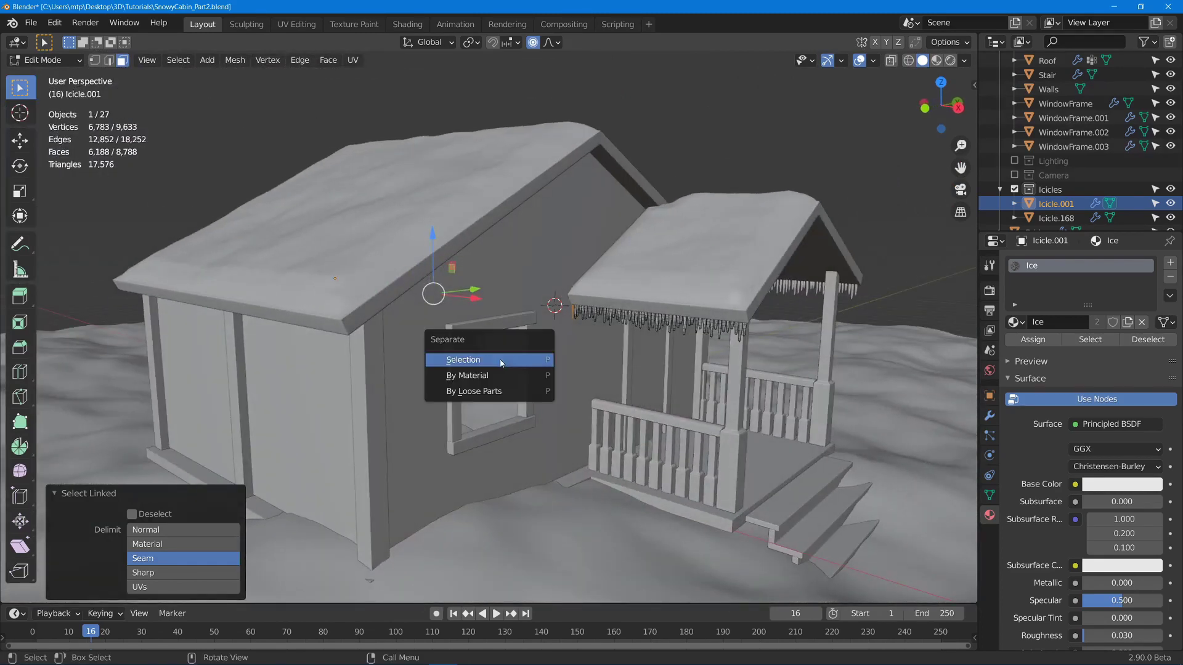
left_click(500, 357)
key("Tab")
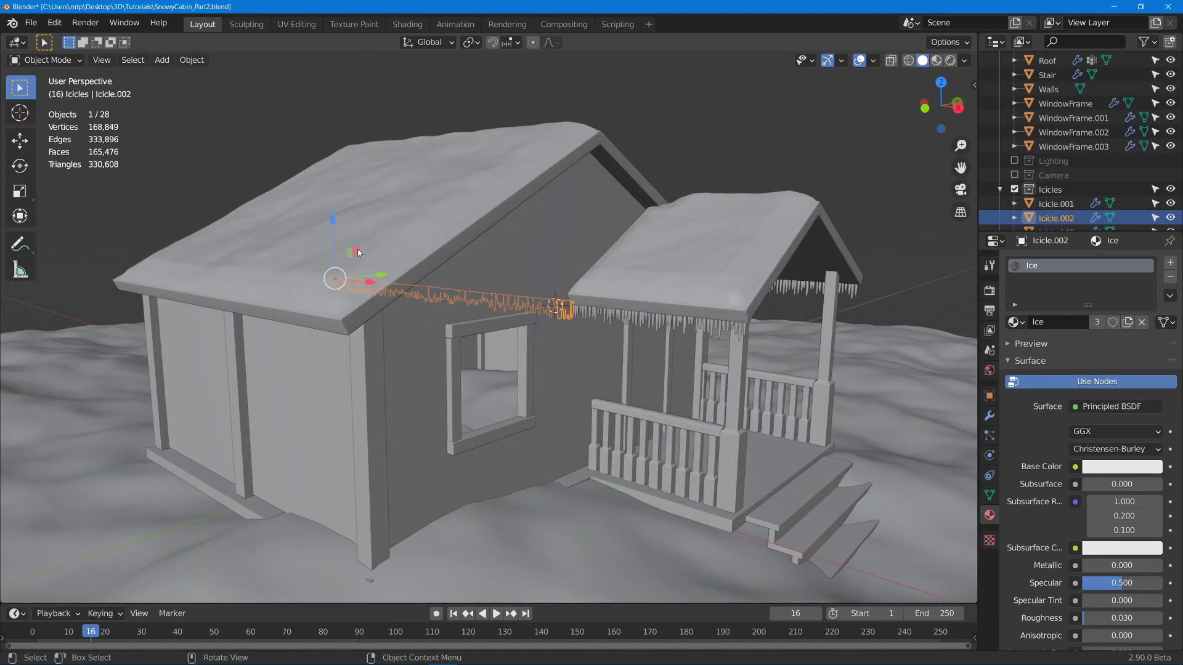
Move the separated icicles about 4 m along negative Y beneath the main roof's eave, and shift them a further 0.18 m outward and 0.05 m up
left_click_drag(358, 250, 153, 263)
middle_click_drag(185, 264, 467, 253, "shift")
right_click(483, 276, "shift")
scroll(483, 276, "up", 5)
middle_click_drag(396, 298, 333, 277)
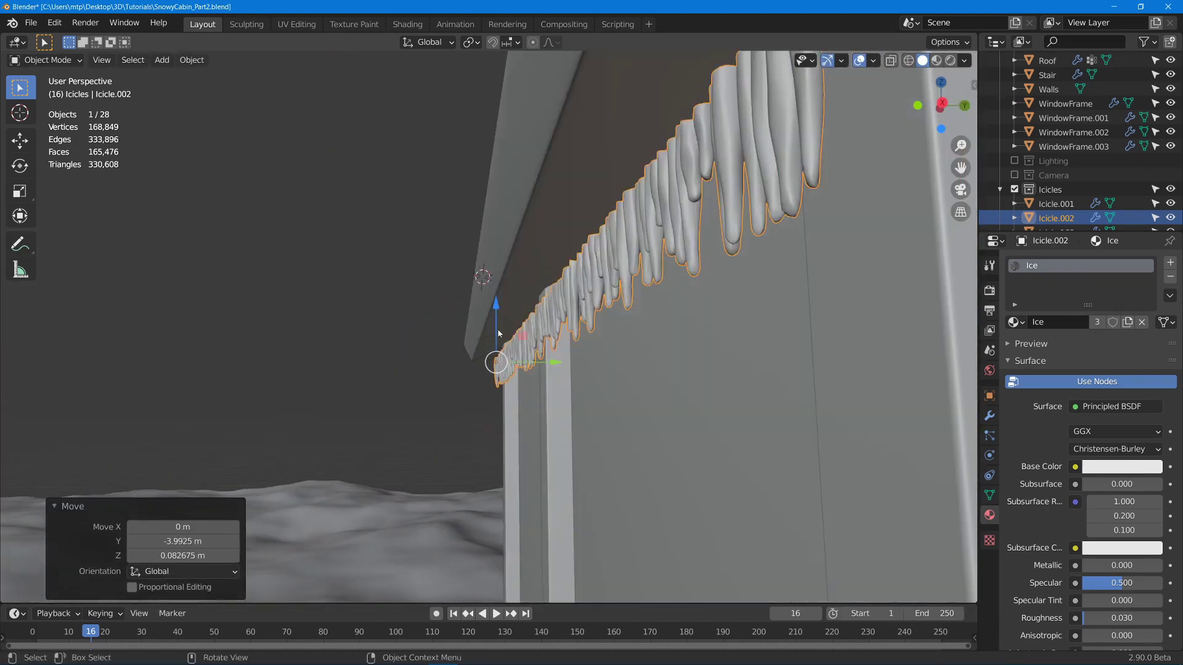
left_click_drag(523, 338, 506, 333)
scroll(541, 297, "down", 4)
middle_click_drag(547, 213, 701, 237)
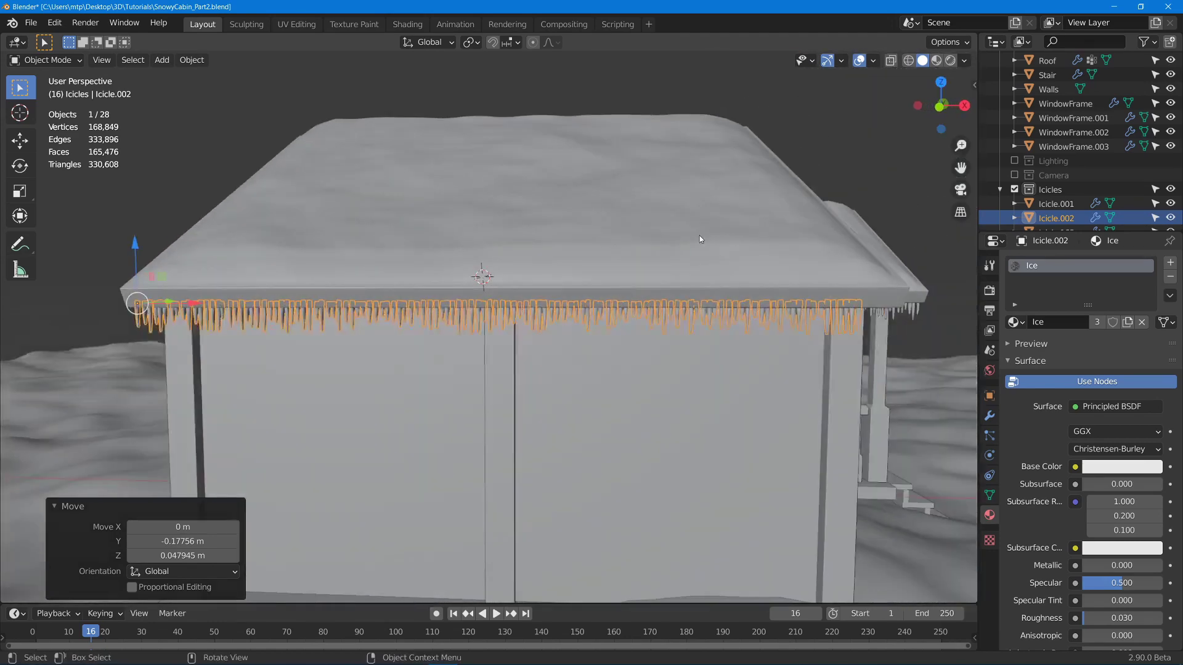
With proportional editing off, duplicate a small group of linked icicles from the eave about 2.1 m along X to extend the row past the roof corner
middle_click_drag(781, 328, 645, 307, "shift")
right_click(683, 292, "shift")
scroll(682, 292, "up", 5)
middle_click_drag(522, 297, 468, 289)
scroll(483, 286, "down", 2)
key("Tab")
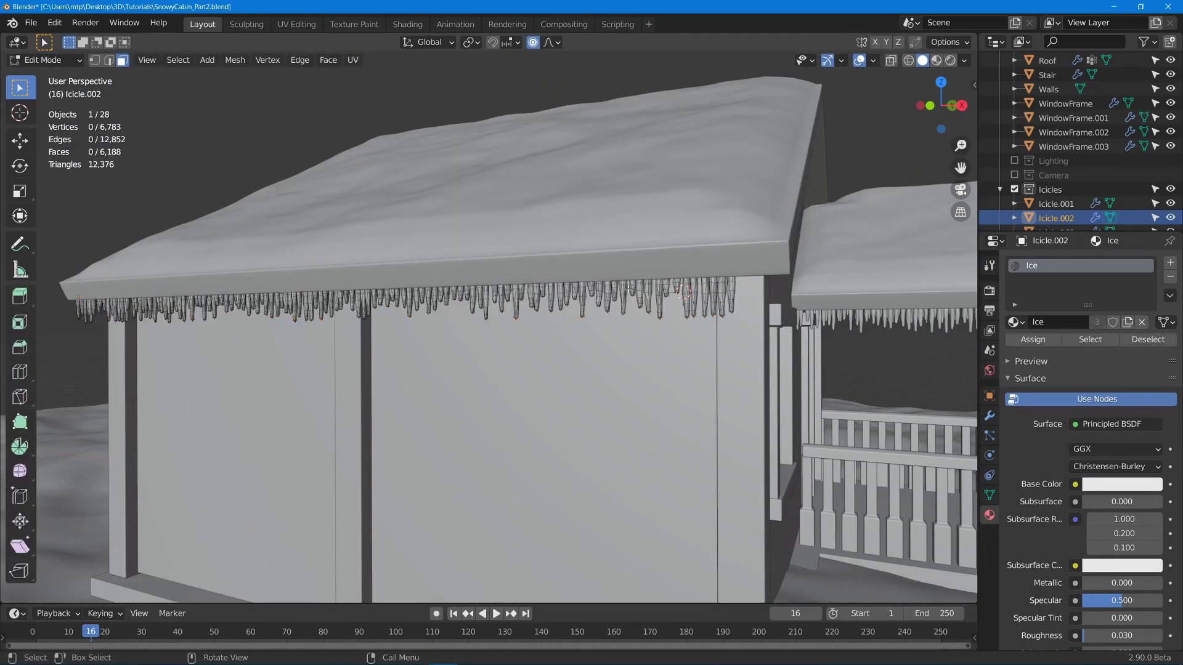
middle_click_drag(602, 316, 475, 346)
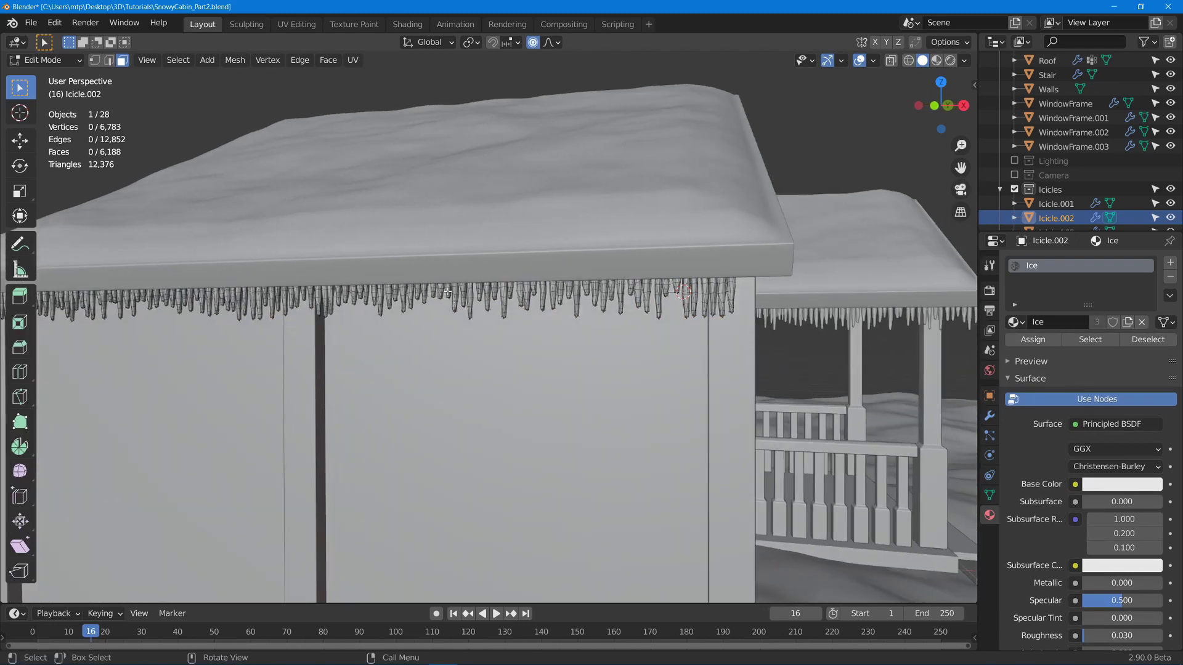
key("l")
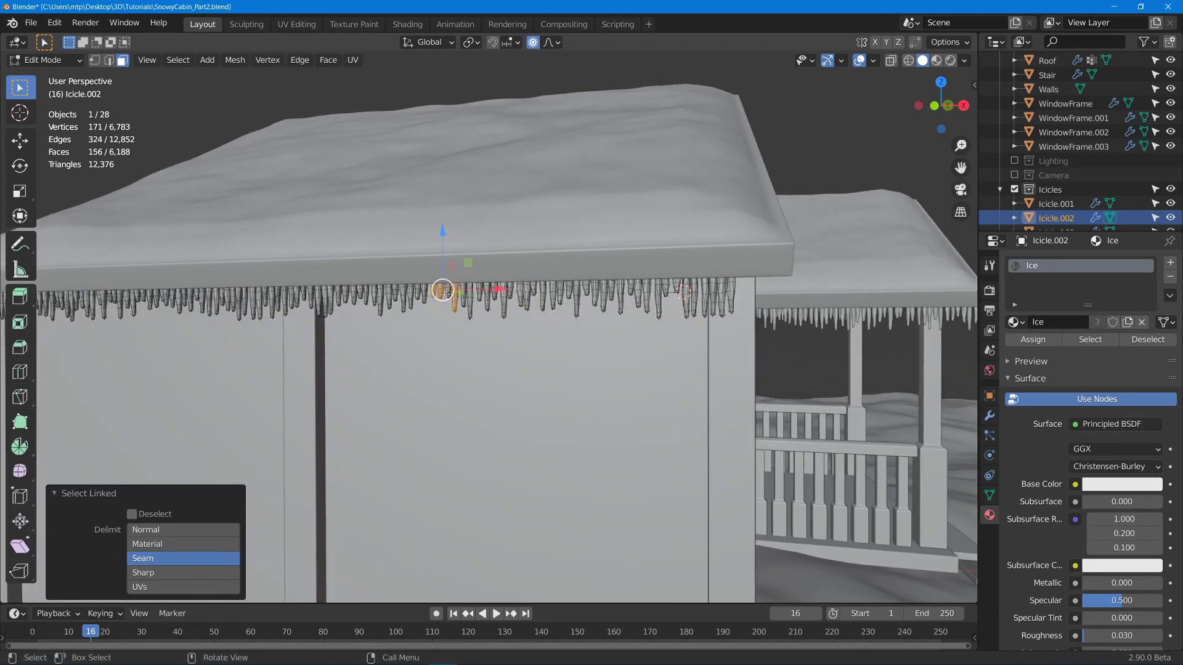
key("l")
key("l")
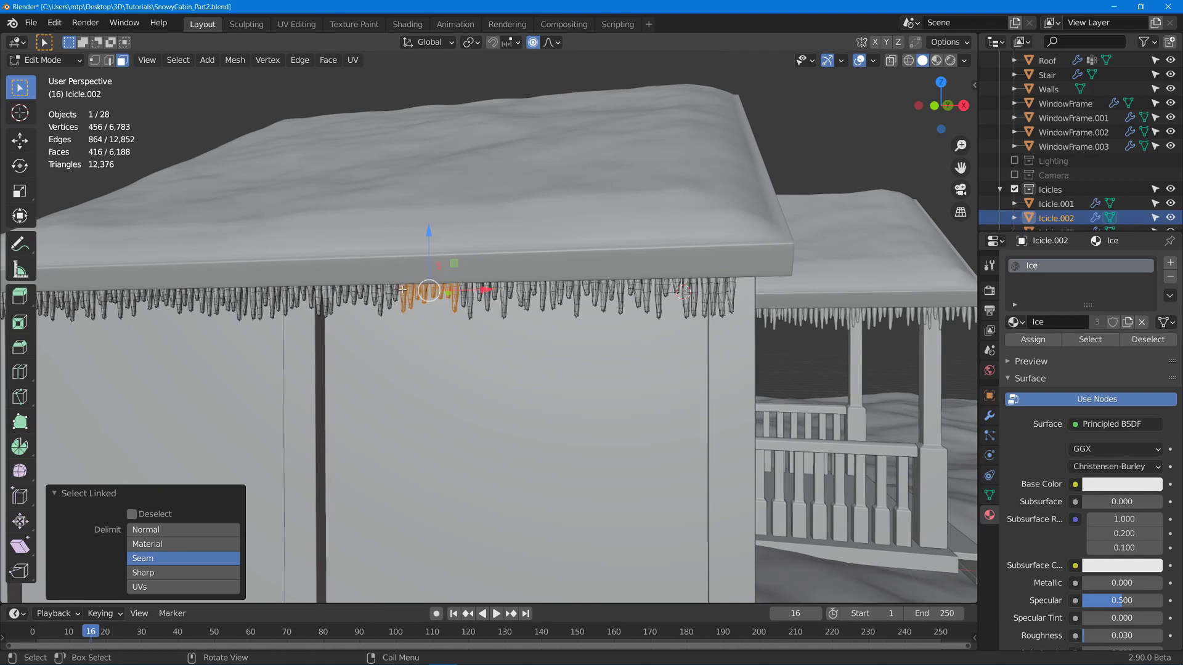
key("o")
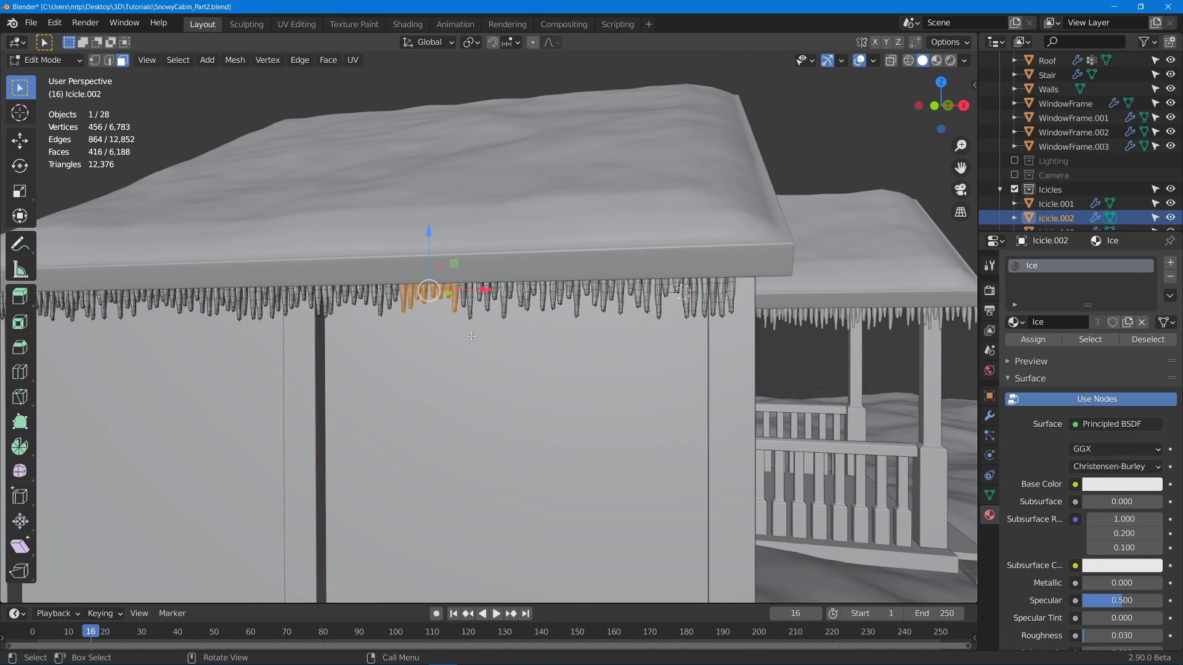
key("g")
key("Escape")
key("shift+d")
key("x")
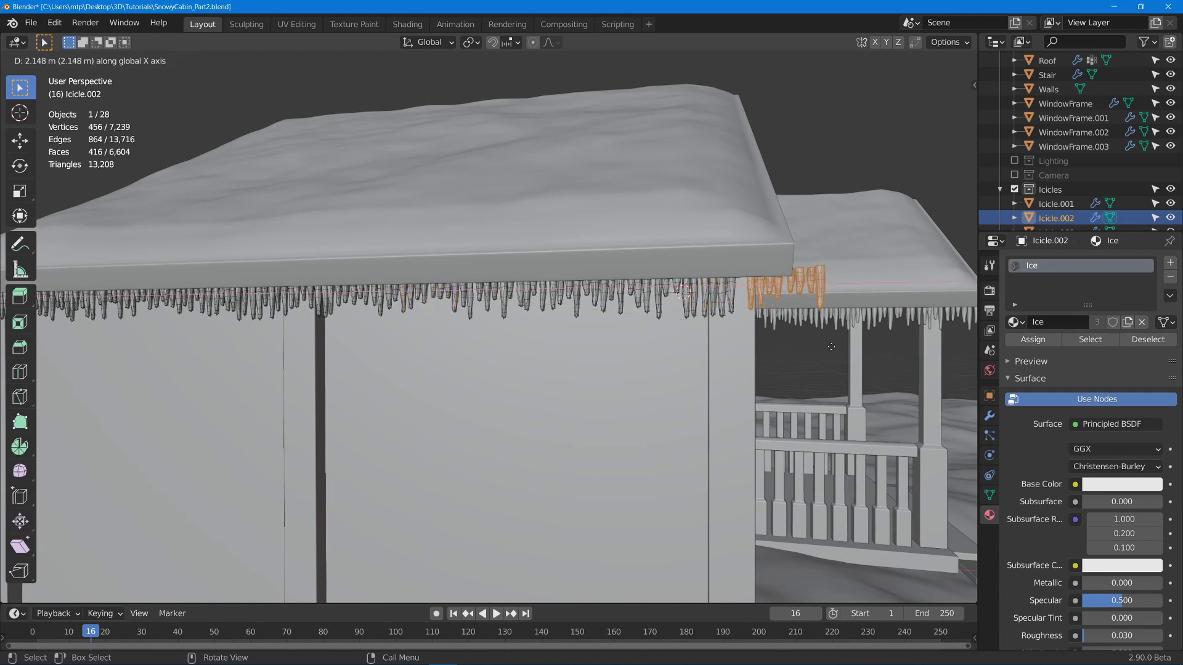
left_click(831, 287)
key("alt+a")
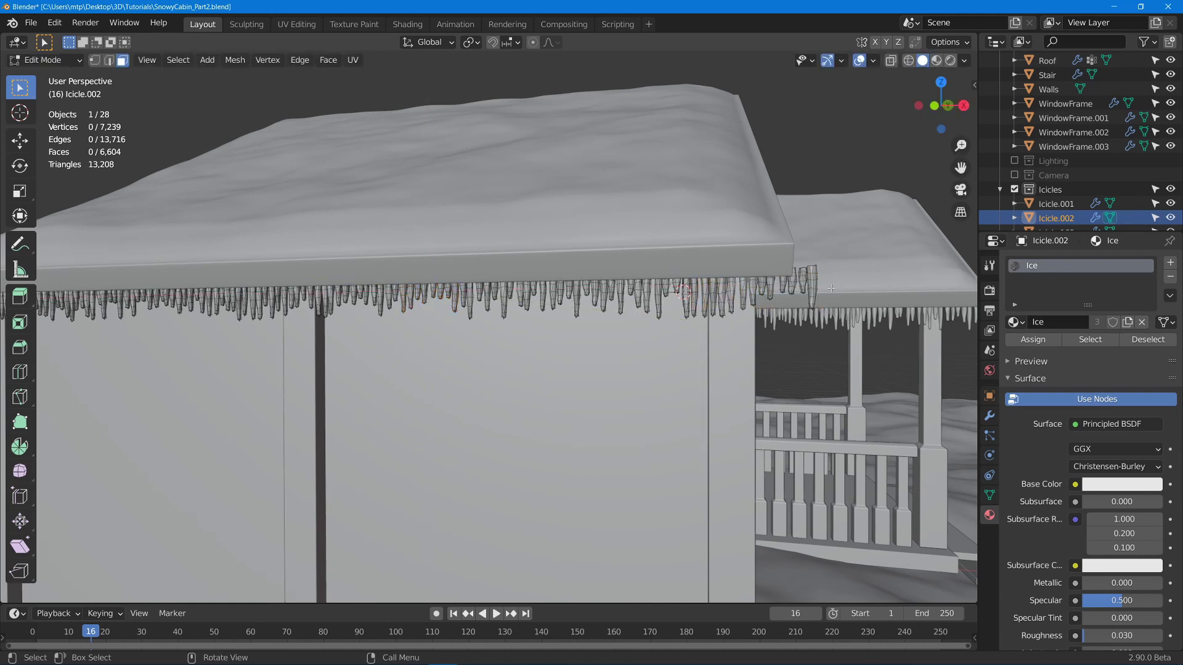
Select the linked icicles that stick out beyond the main roof's corner and delete them
left_click(795, 278)
key("ctrl+l")
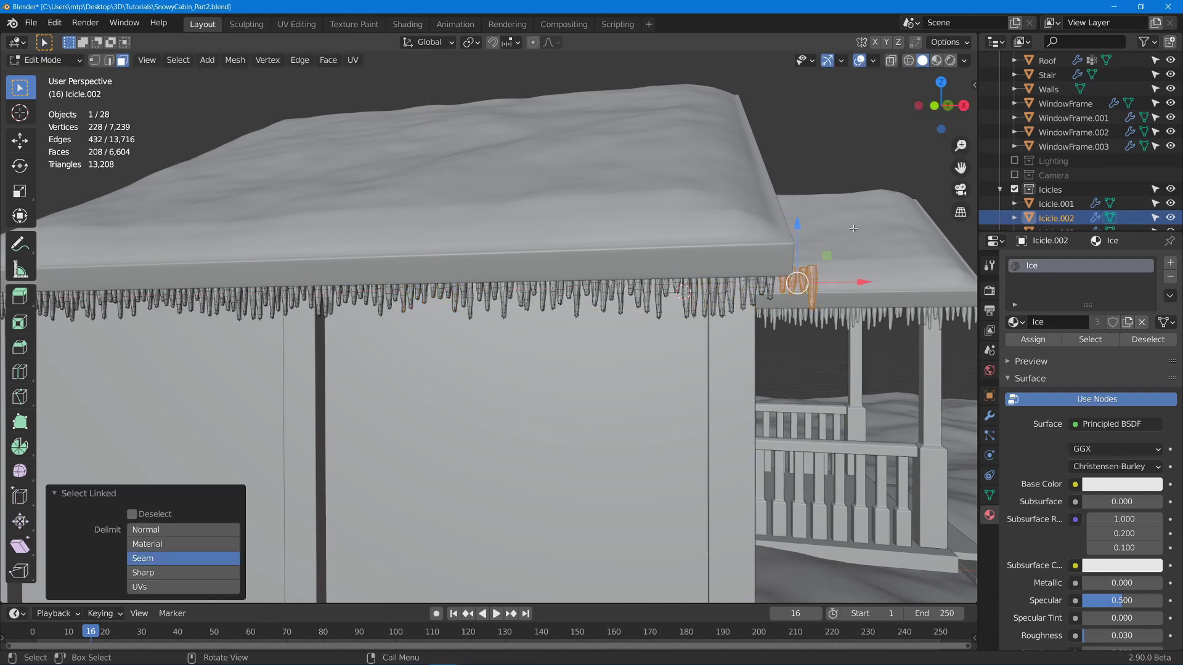
key("x")
left_click(857, 225)
Show the cabin in Material Preview, return to Object Mode with nothing selected, and inspect the icicles under the eaves
middle_click_drag(857, 241, 792, 248)
key("z")
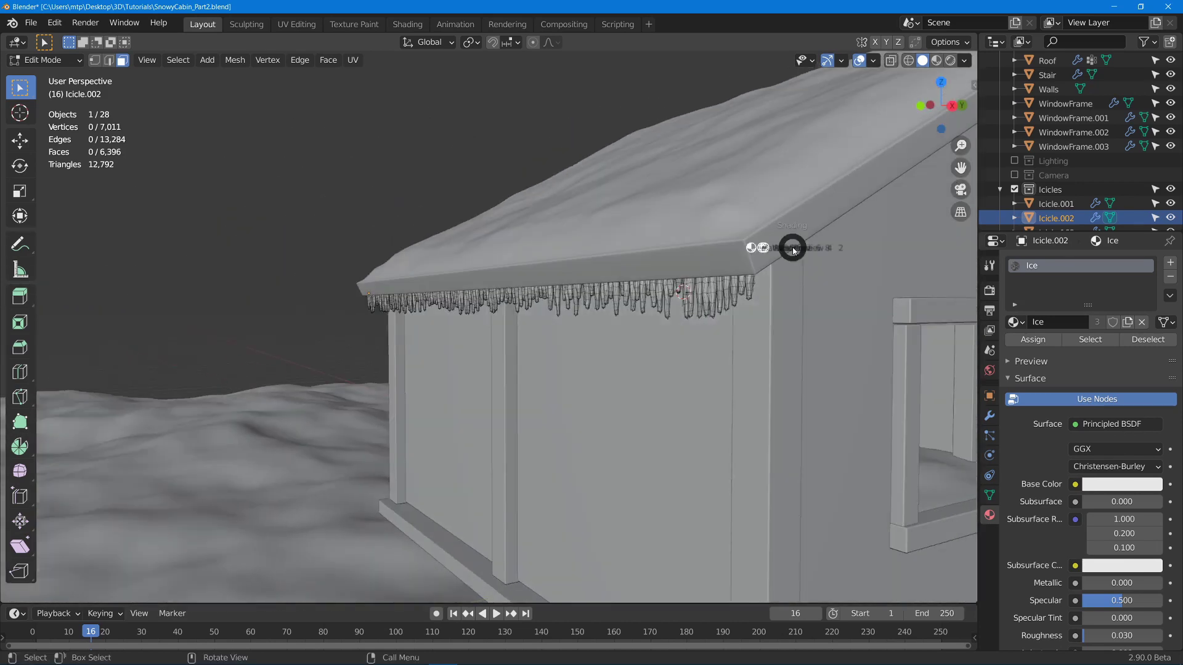
left_click(790, 332)
scroll(794, 327, "down", 2)
key("Tab")
key("alt+a")
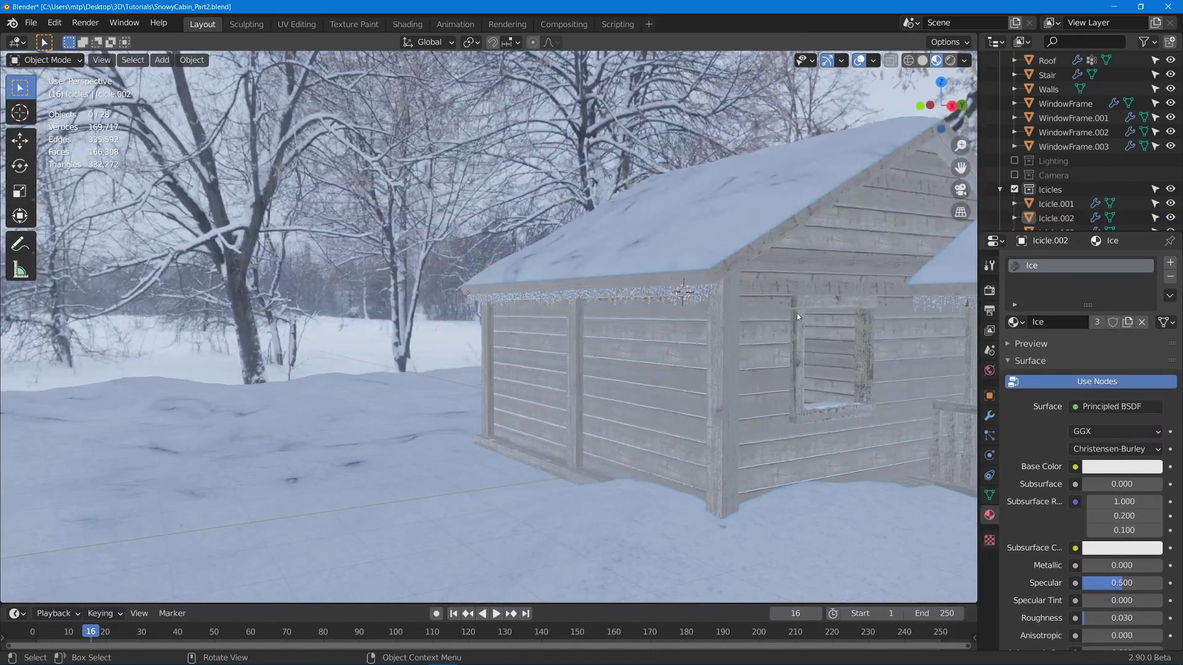
middle_click_drag(797, 313, 594, 308, "shift")
scroll(594, 308, "up", 6)
right_click(594, 308, "shift")
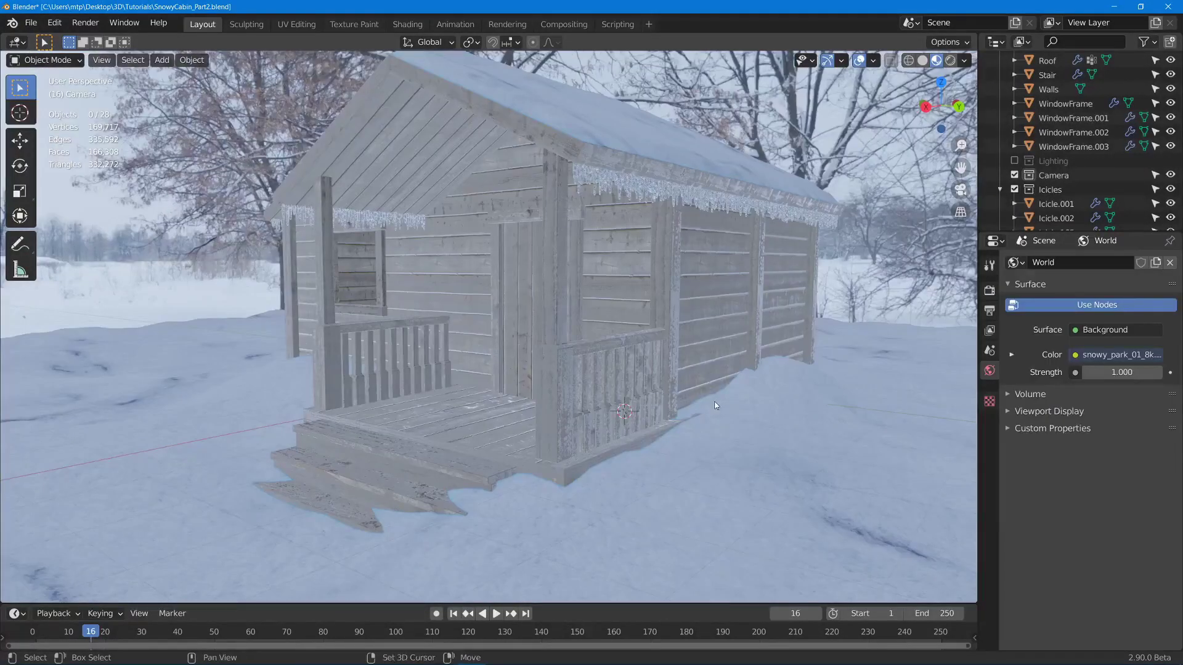
Add a camera at the 3D cursor and turn on the Camera to View lock
key("shift+a")
left_click(676, 401)
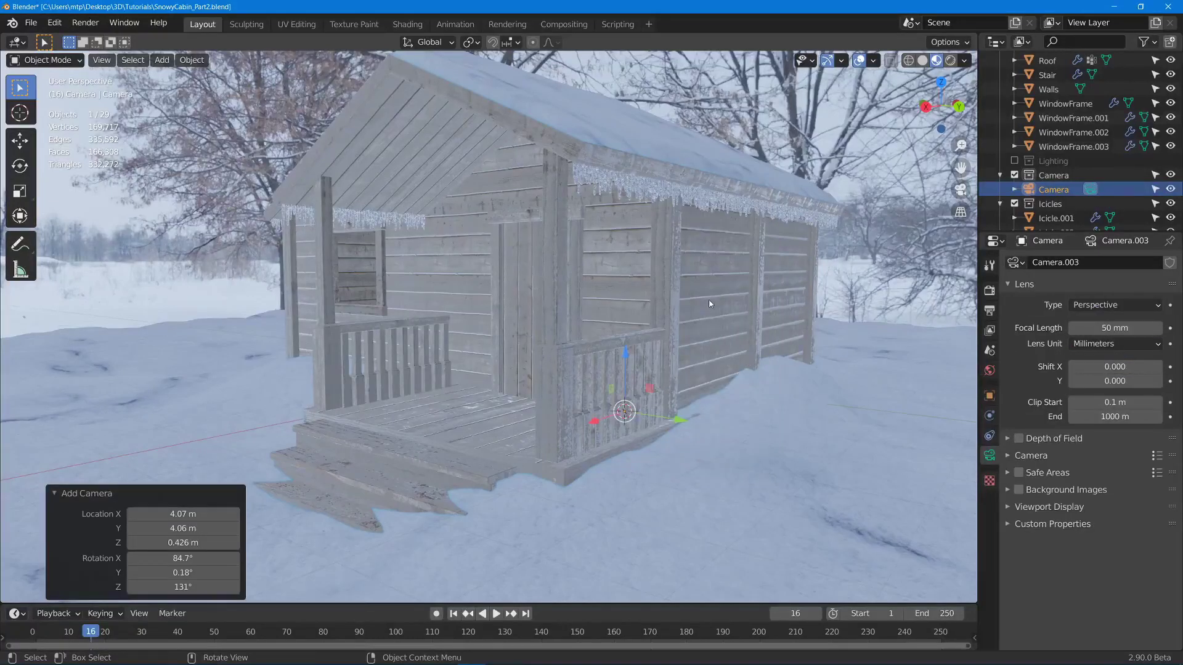
key("n")
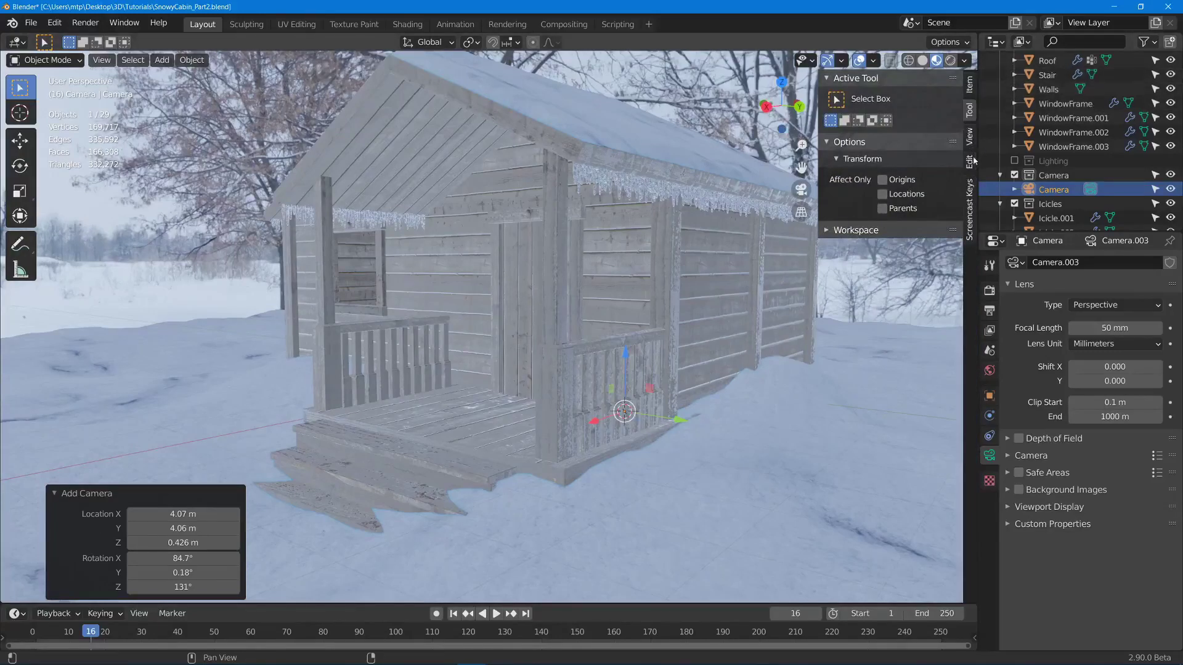
left_click(970, 136)
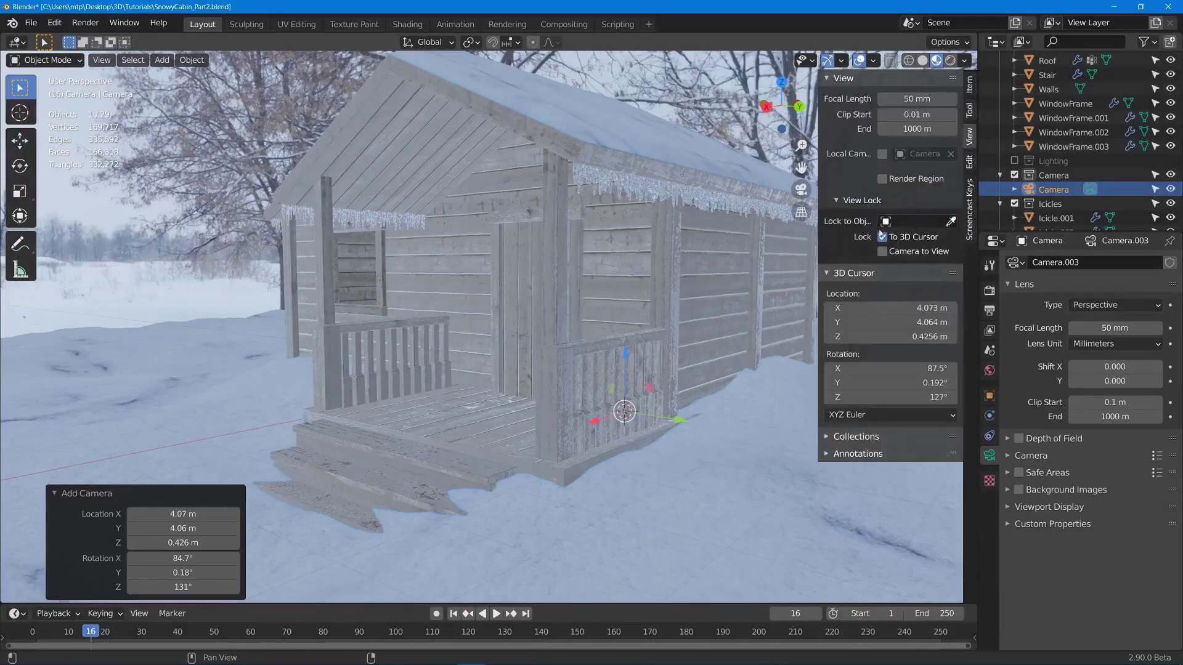
key("n")
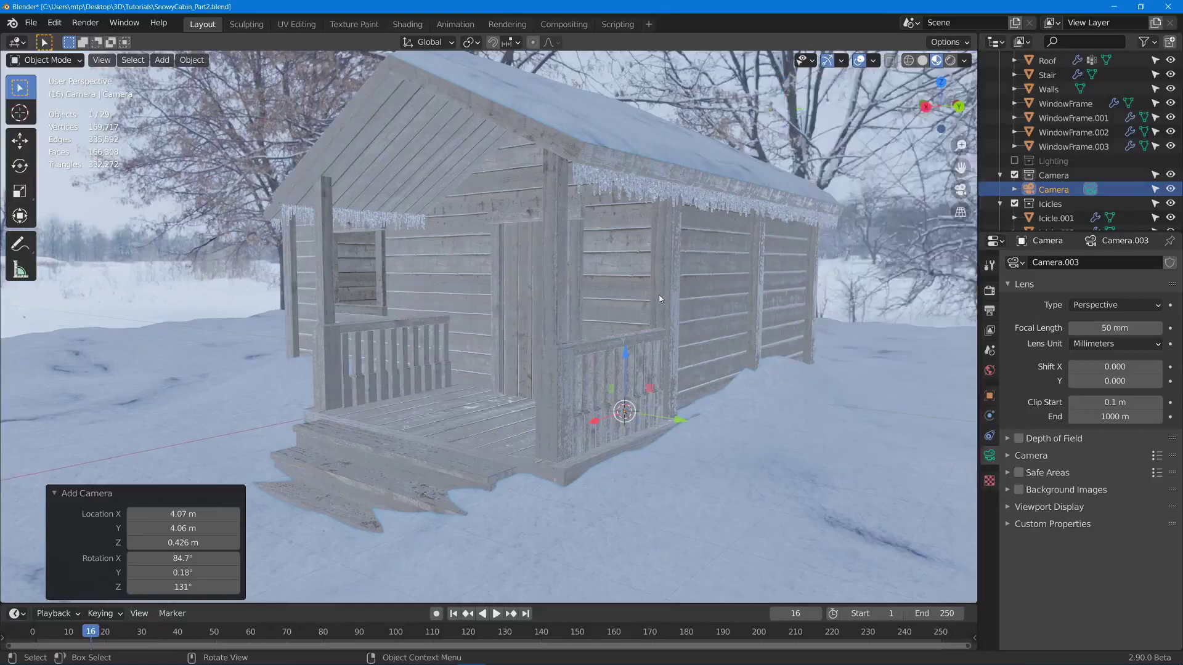
Look through the new camera and pull it back to frame the cabin's porch corner from a low angle, including the roof
key("grave")
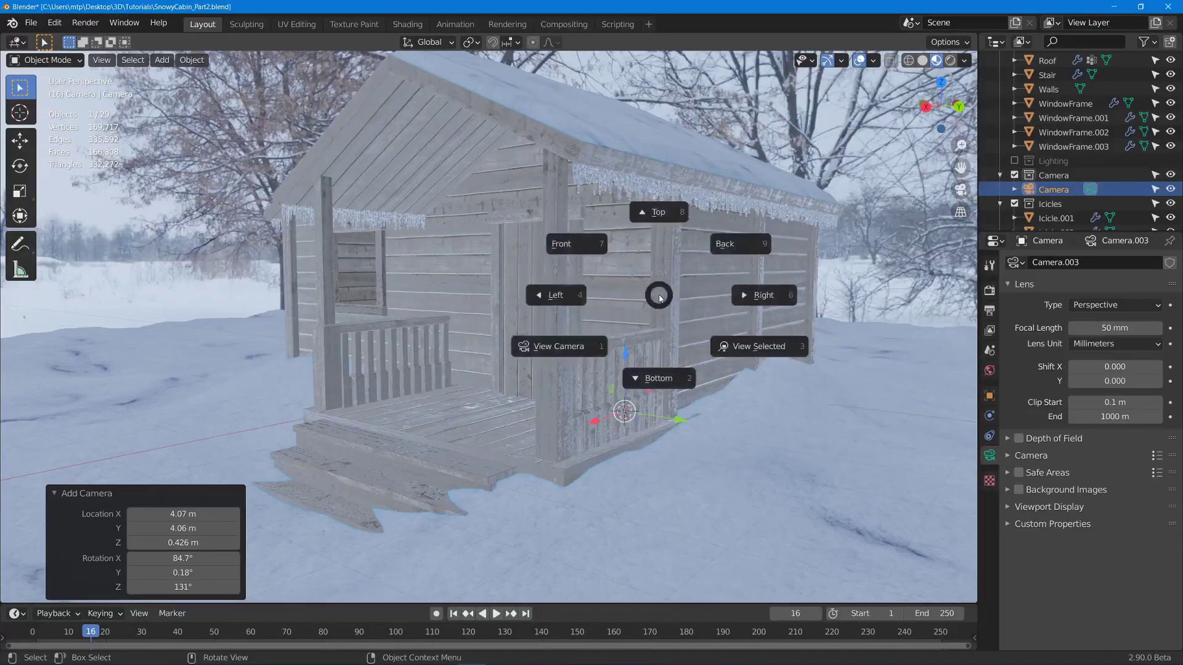
left_click(519, 360)
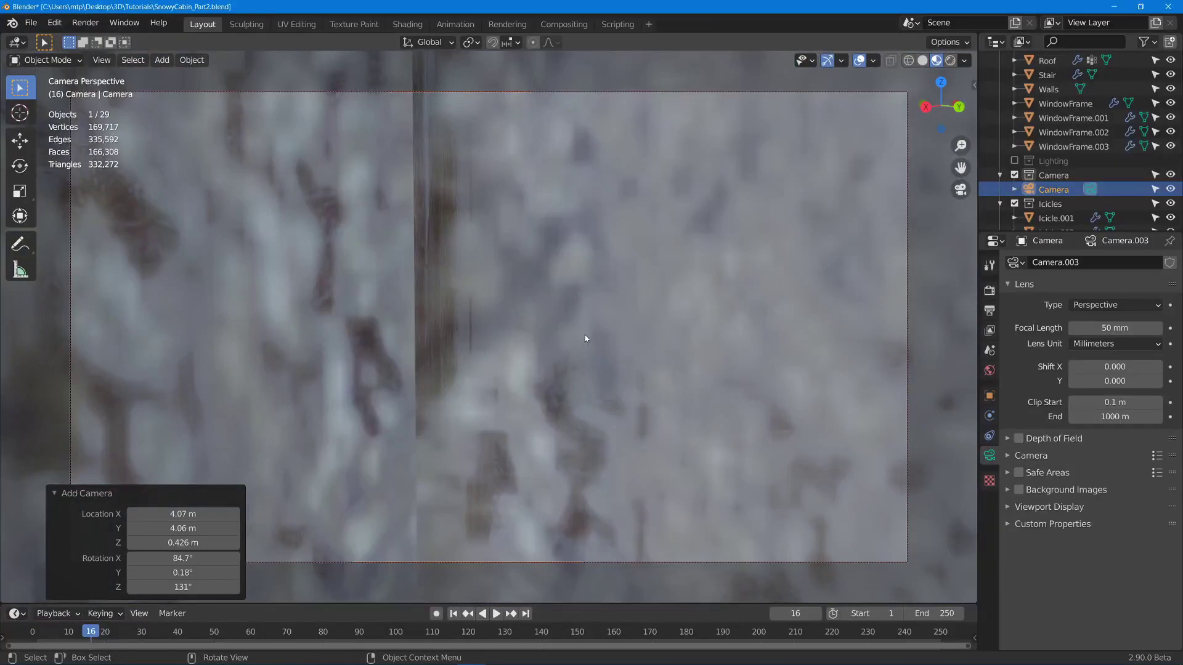
scroll(585, 335, "down", 2)
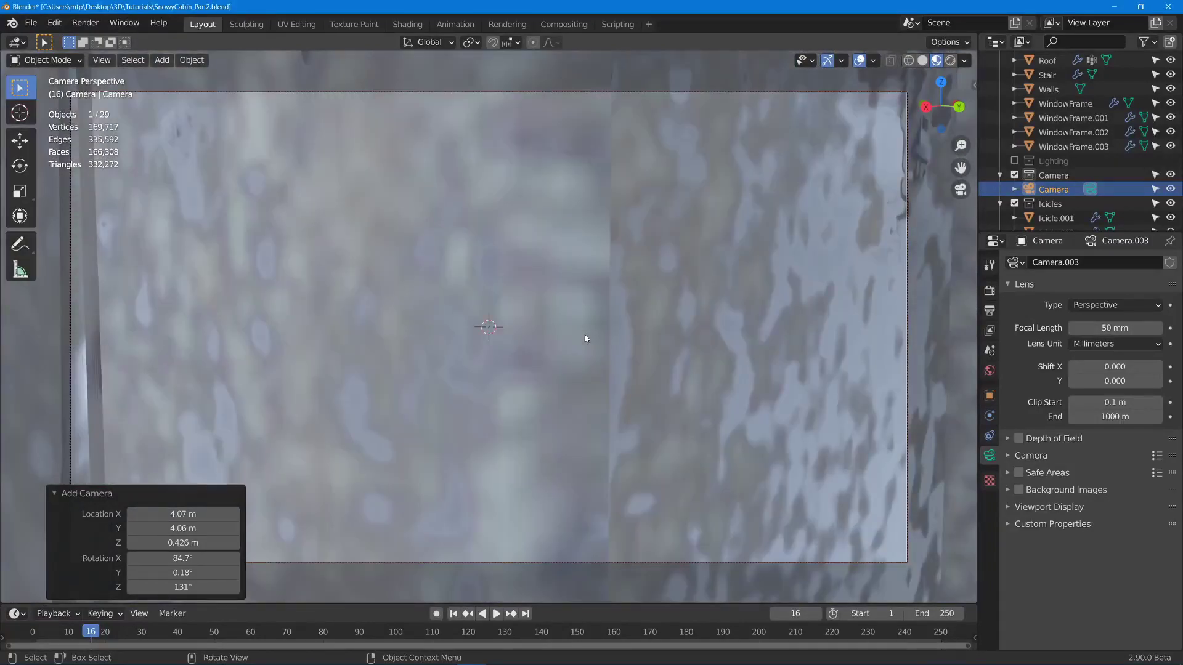
scroll(649, 333, "down", 5)
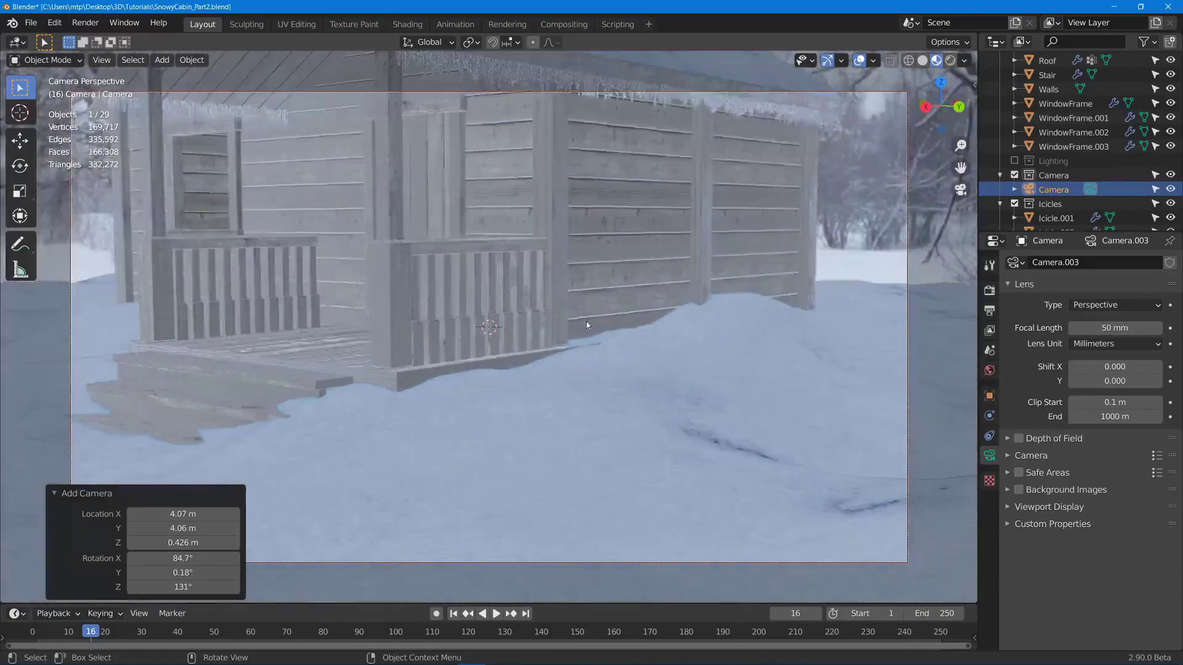
middle_click_drag(586, 320, 582, 314)
scroll(582, 314, "down", 8)
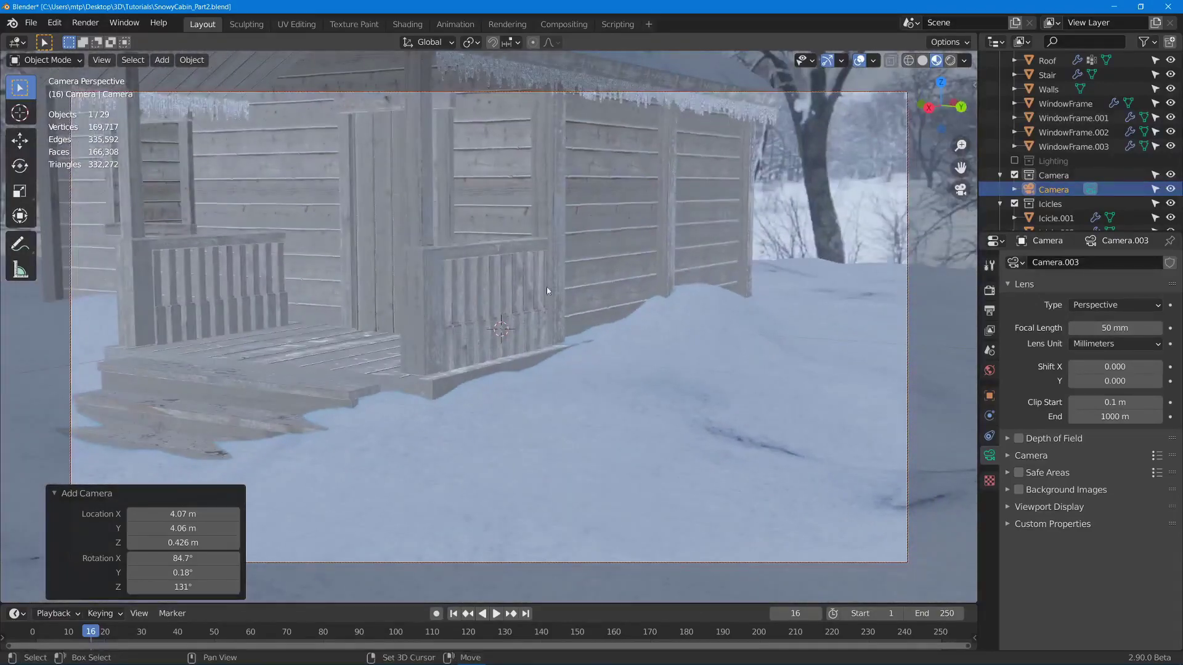
middle_click_drag(684, 360, 653, 360)
middle_click_drag(653, 361, 734, 314, "shift")
scroll(647, 398, "up", 2)
scroll(692, 336, "up", 2)
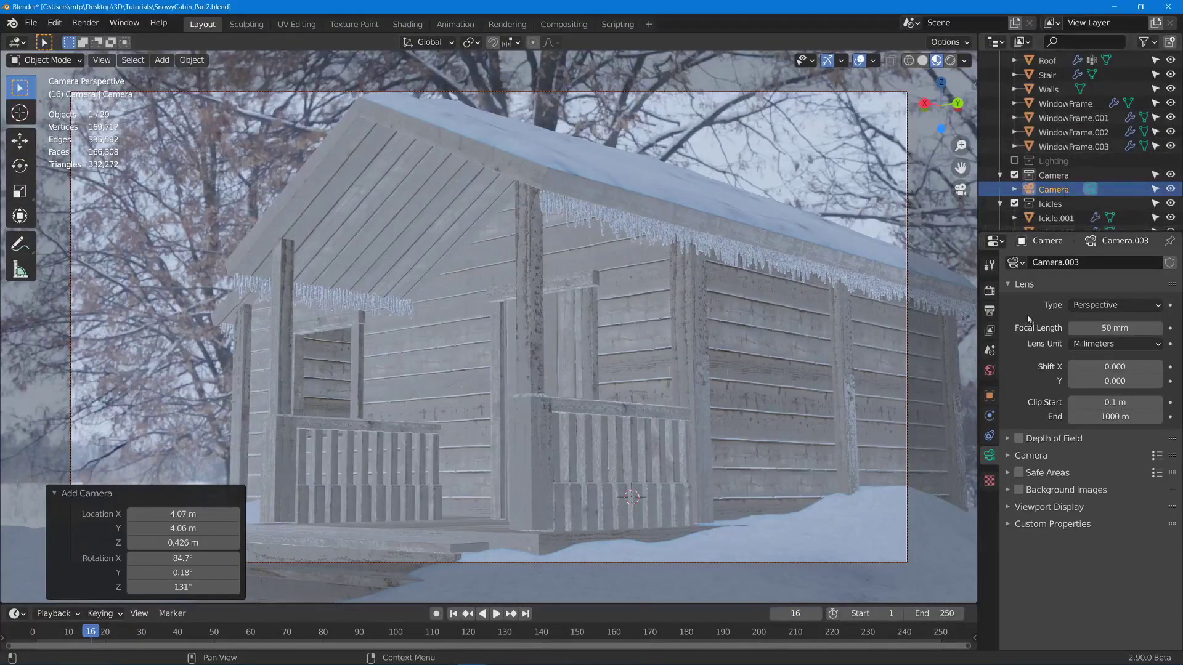
Set the camera's focal length to 30 mm
left_click(989, 435)
left_click(990, 459)
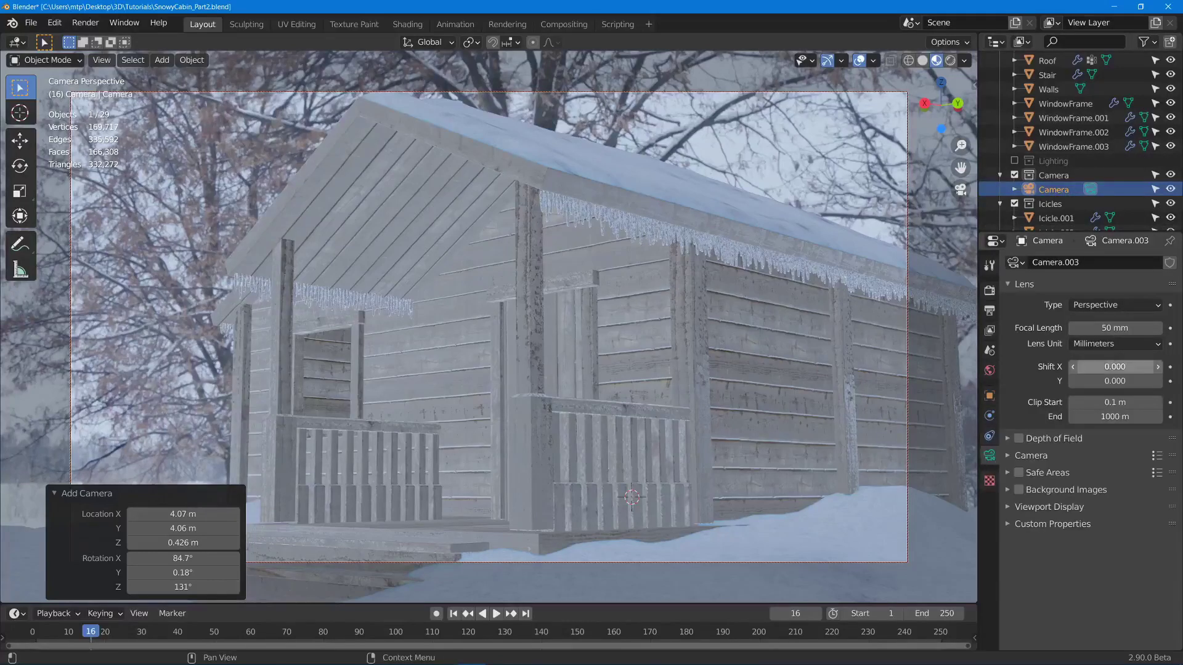
left_click(1106, 328)
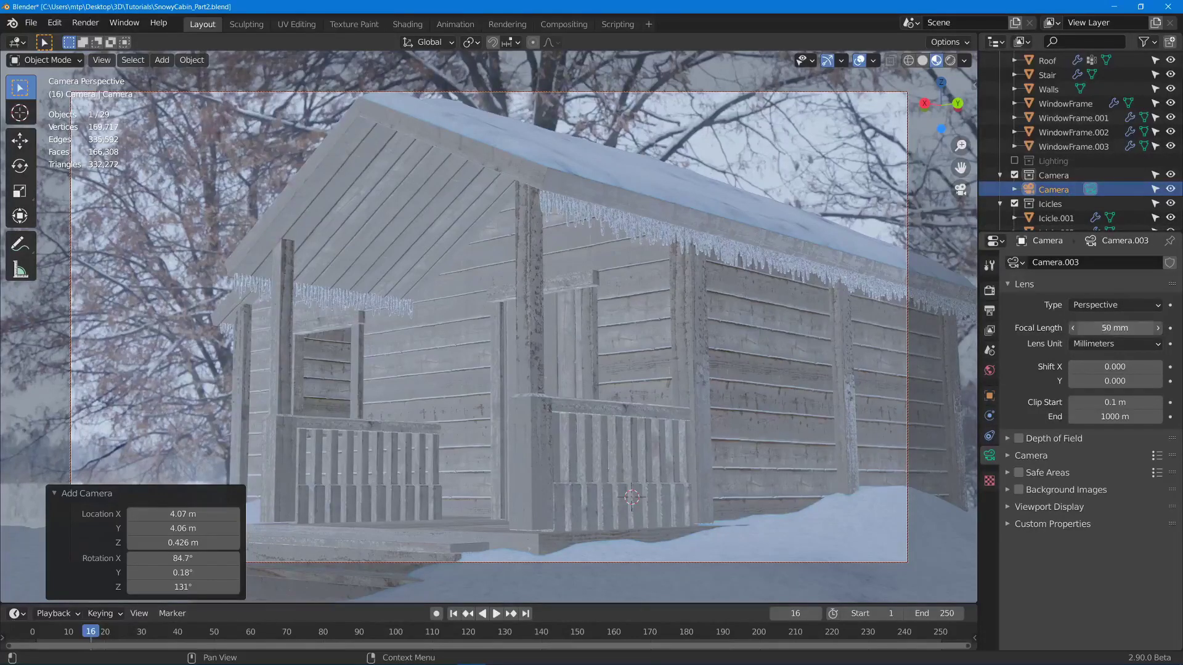
type("30 mm")
key("Return")
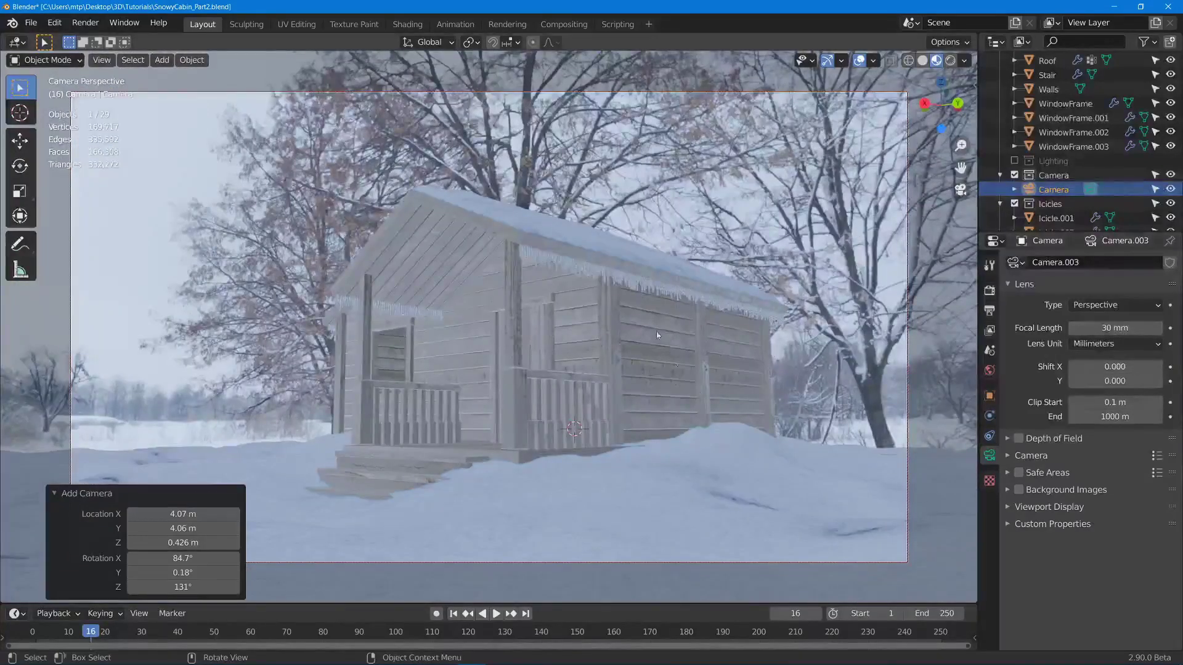
Move the locked camera closer until the whole cabin and roof fill the frame with snow in front, and save the file
scroll(599, 363, "up", 1)
middle_click_drag(600, 363, 623, 368)
scroll(621, 335, "up", 3)
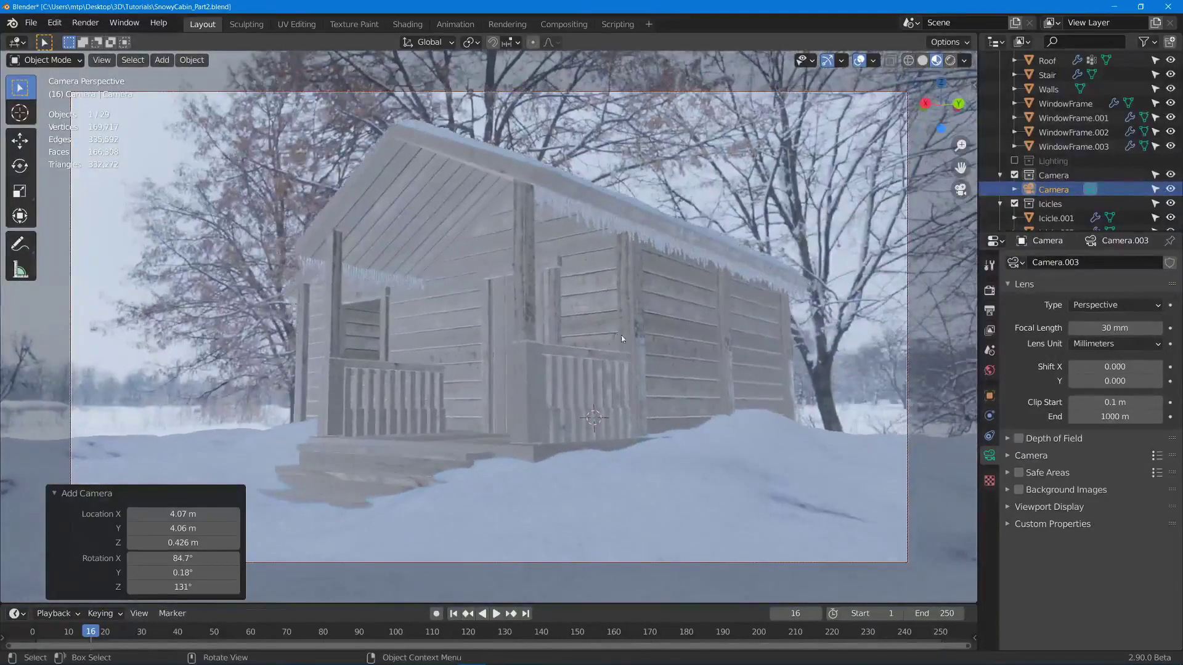
middle_click_drag(723, 355, 712, 347, "shift")
scroll(712, 347, "down", 2)
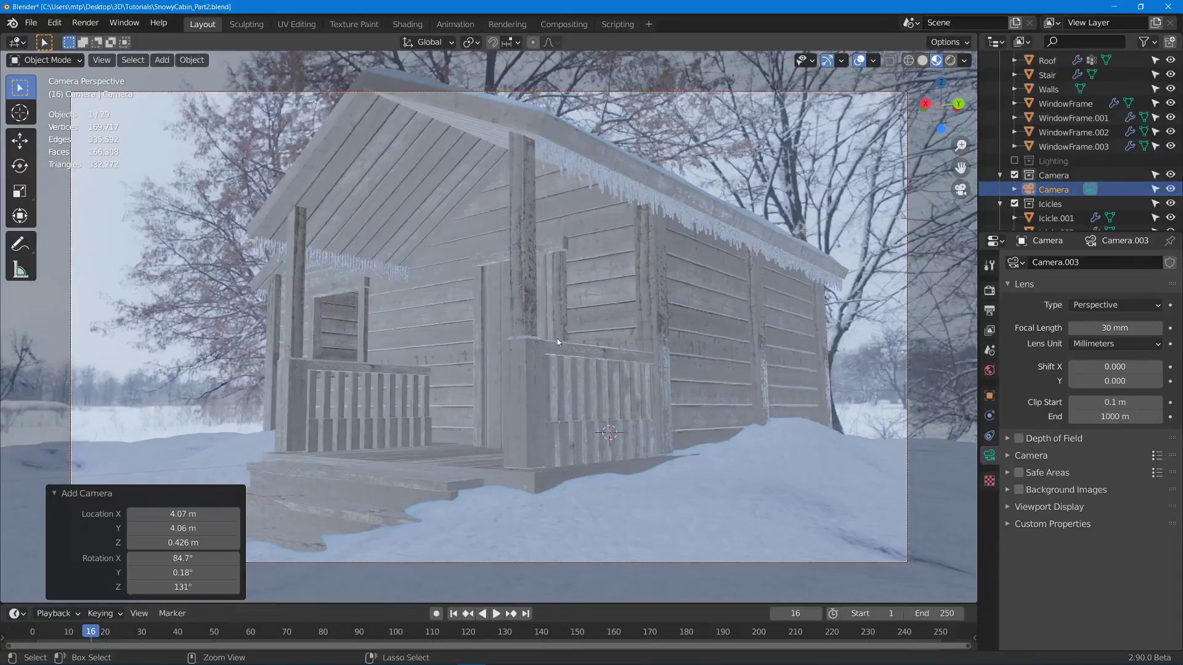
mouse_move(557, 339)
middle_mouse_down("ctrl")
mouse_move(553, 368)
mouse_move(552, 353)
middle_mouse_up("ctrl")
middle_click_drag(553, 350, 534, 330)
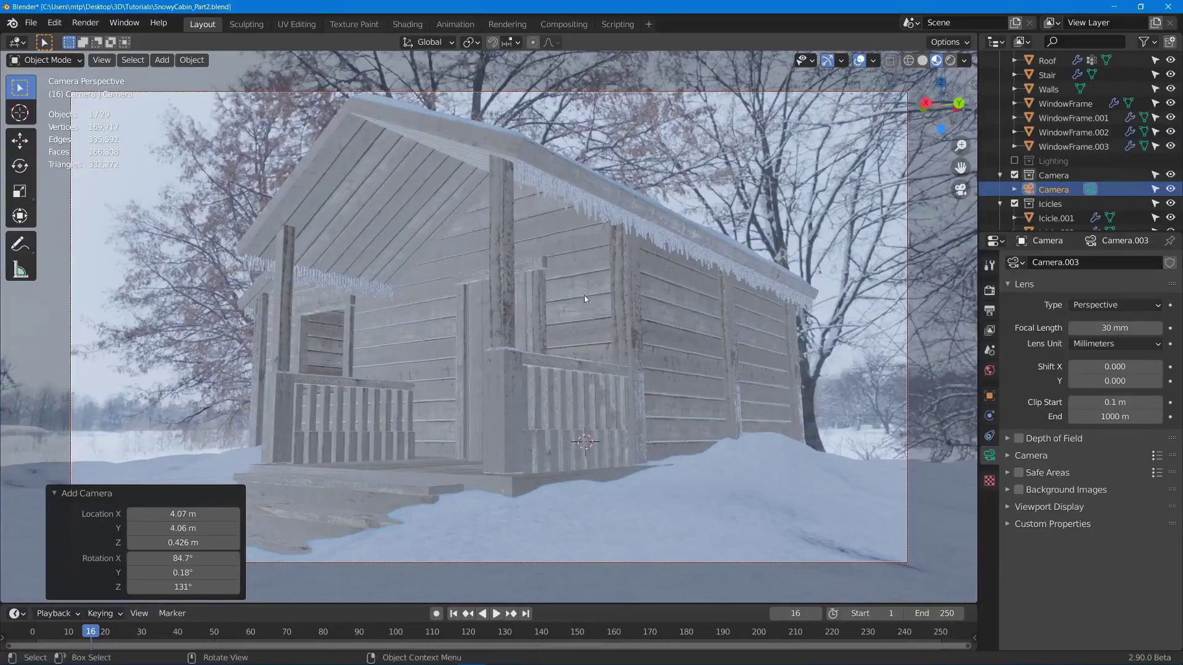
key("ctrl+s")
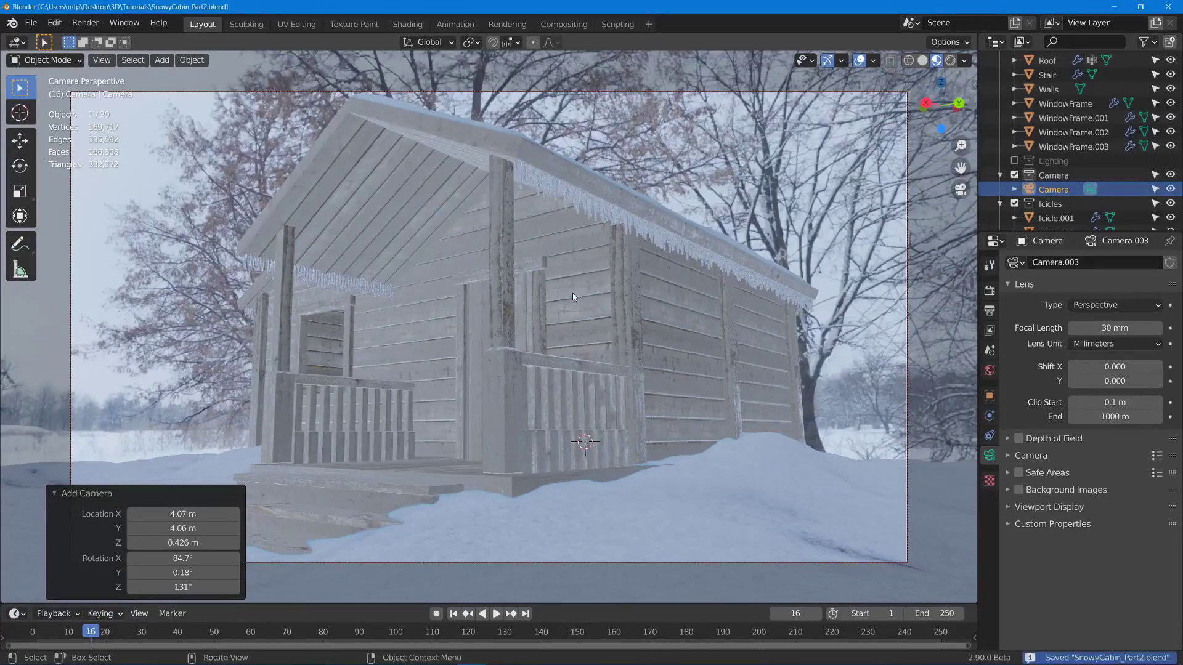